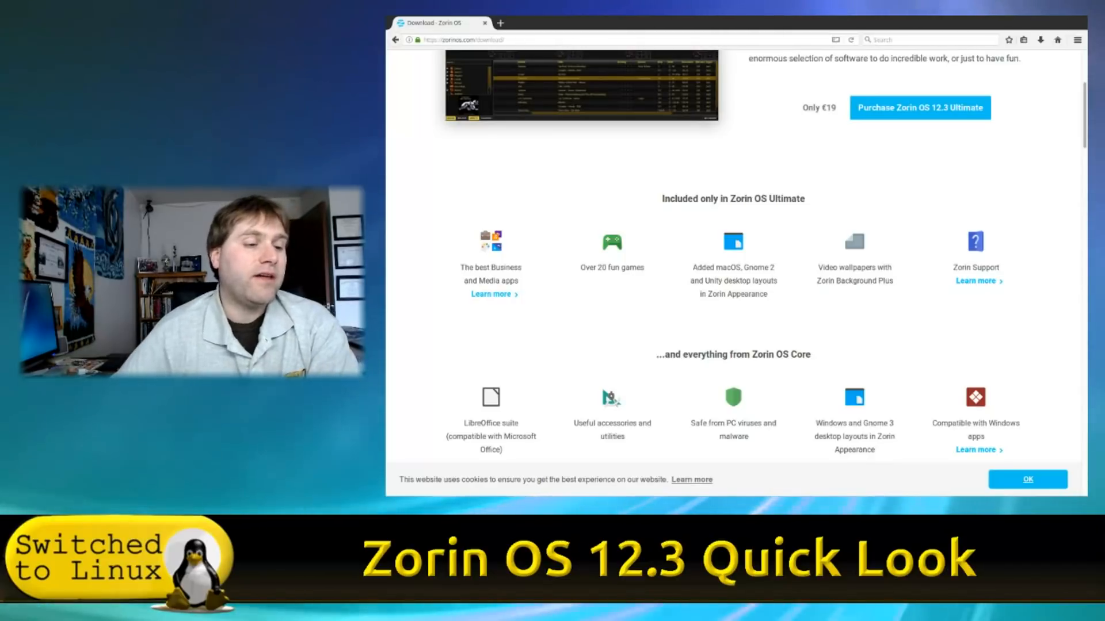
Step: Examine the features and pricing of the Zorin OS Ultimate, Business and Core editions on the download page
{"action": "scroll", "coordinate": [736, 270], "scroll_direction": "down", "scroll_amount": 2}
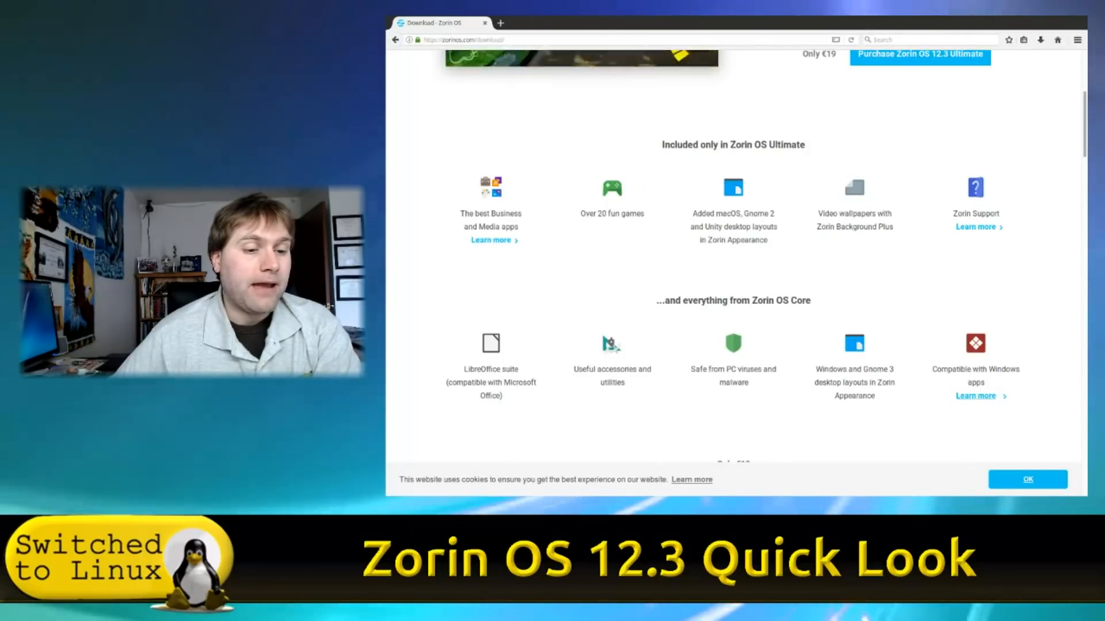
{"action": "scroll", "coordinate": [736, 259], "scroll_direction": "down", "scroll_amount": 2}
{"action": "scroll", "coordinate": [735, 259], "scroll_direction": "down", "scroll_amount": 4}
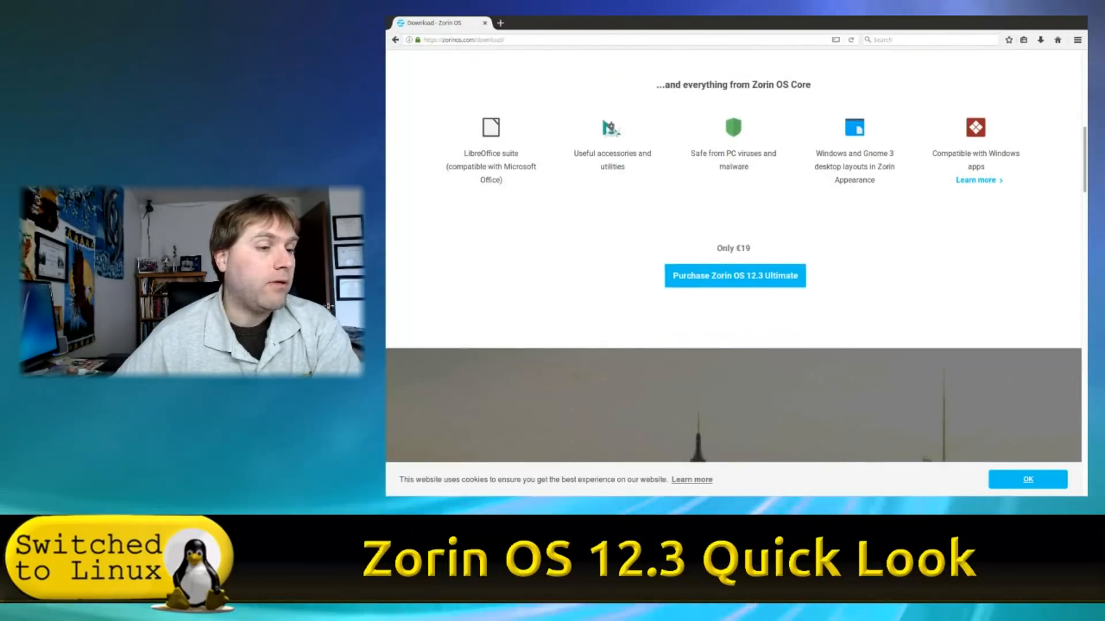
{"action": "scroll", "coordinate": [920, 215], "scroll_direction": "up", "scroll_amount": 8}
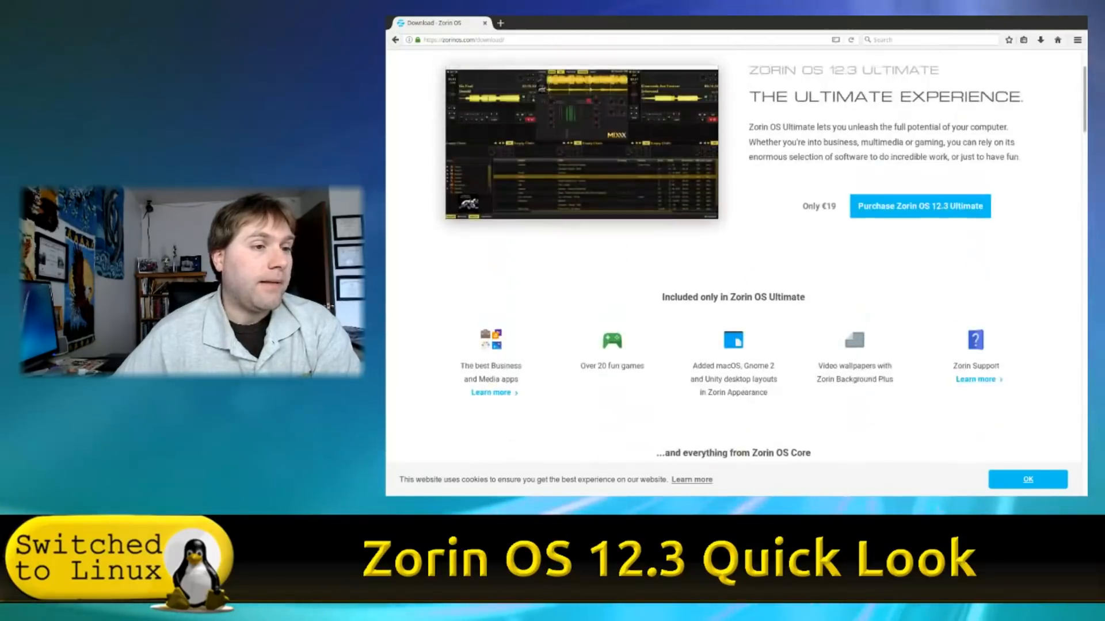
{"action": "scroll", "coordinate": [614, 184], "scroll_direction": "down", "scroll_amount": 7}
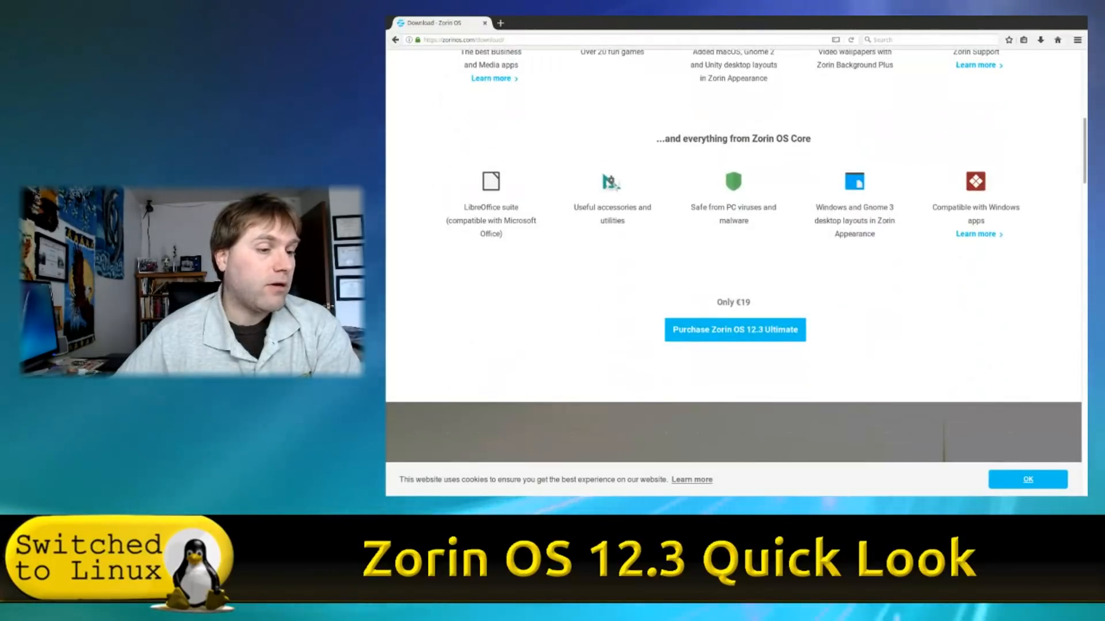
{"action": "scroll", "coordinate": [612, 183], "scroll_direction": "down", "scroll_amount": 8}
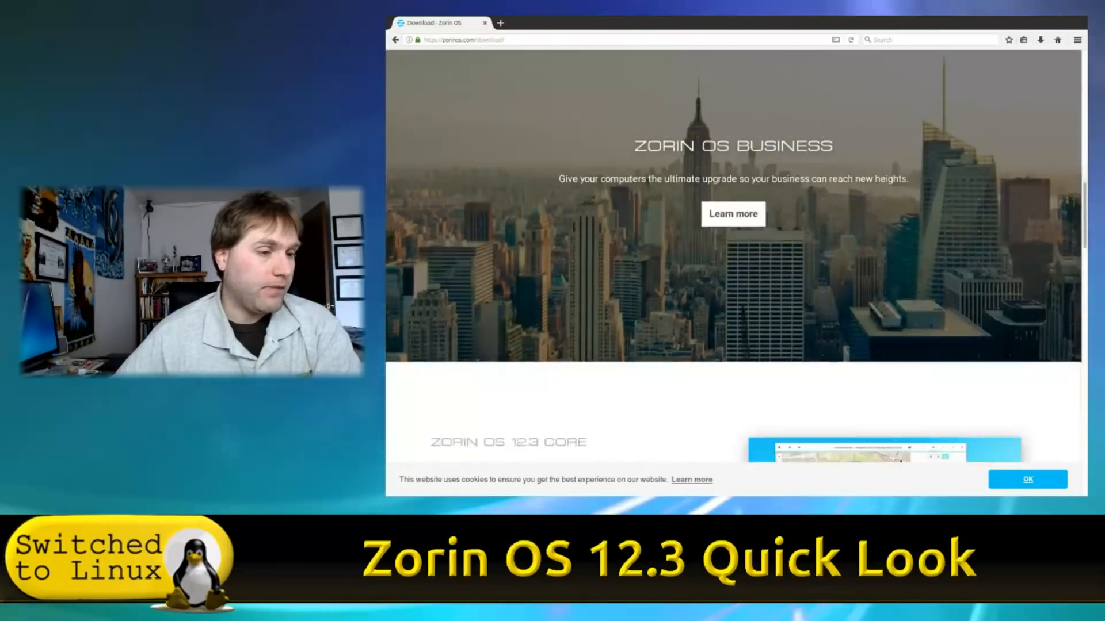
{"action": "scroll", "coordinate": [733, 271], "scroll_direction": "down", "scroll_amount": 10}
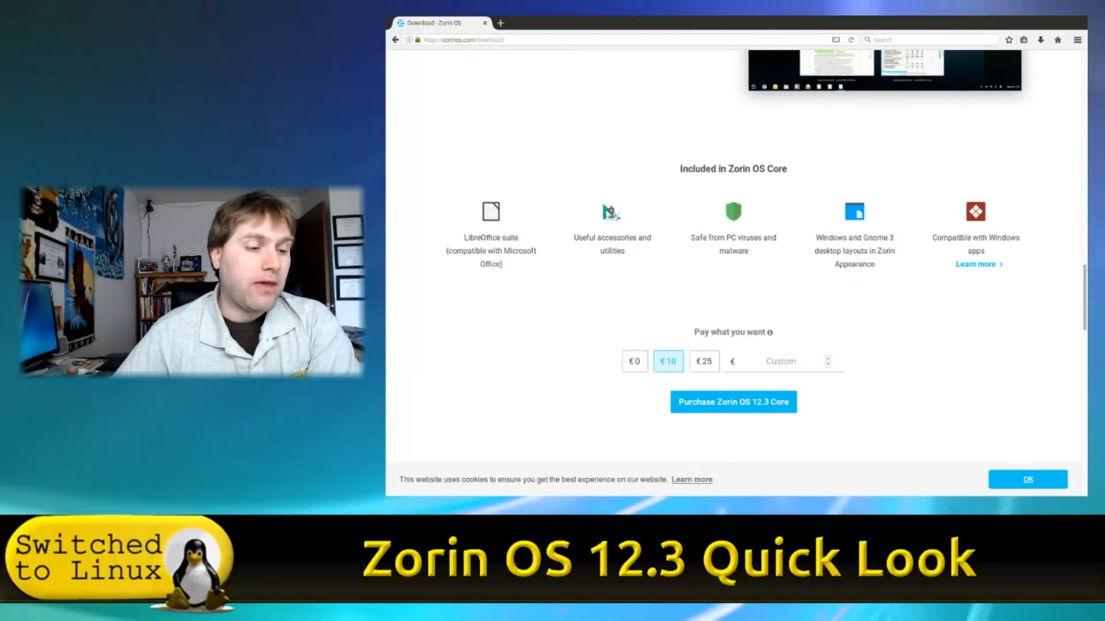
{"action": "scroll", "coordinate": [734, 258], "scroll_direction": "down", "scroll_amount": 5}
{"action": "scroll", "coordinate": [733, 259], "scroll_direction": "down", "scroll_amount": 4}
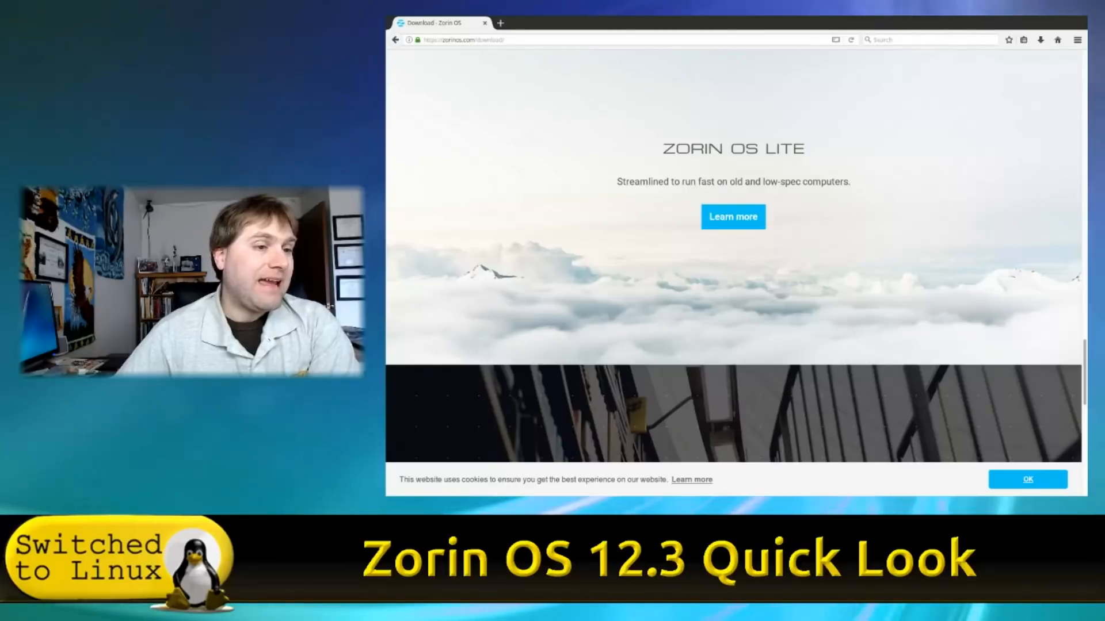
Step: Open the details page of the Zorin OS Lite edition
{"action": "scroll", "coordinate": [734, 256], "scroll_direction": "down", "scroll_amount": 6}
{"action": "scroll", "coordinate": [733, 217], "scroll_direction": "up", "scroll_amount": 6}
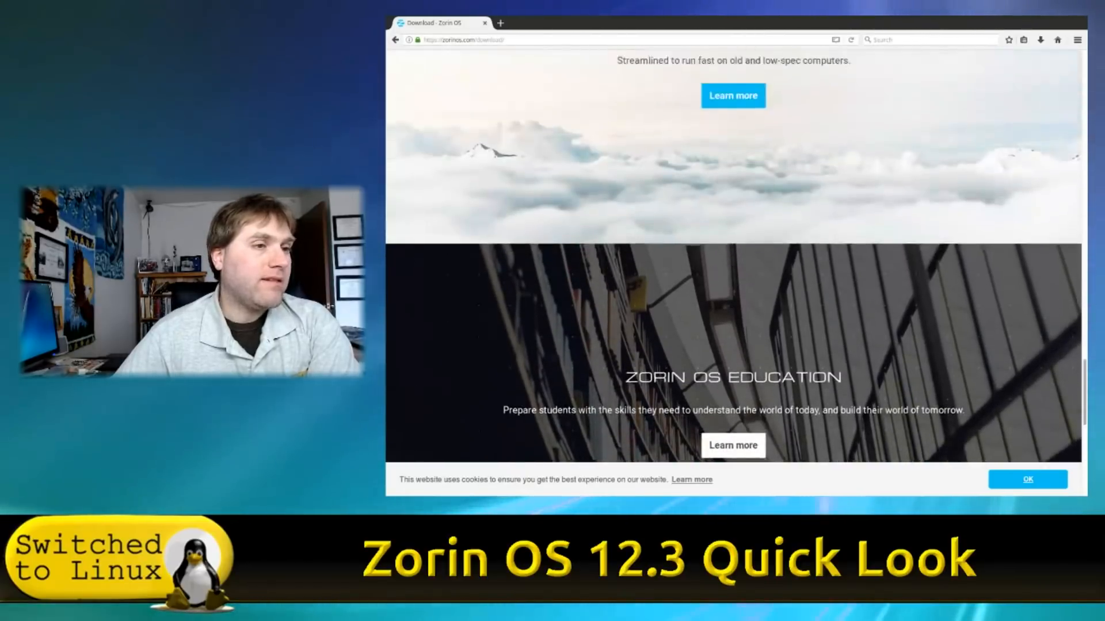
{"action": "left_click", "coordinate": [733, 217]}
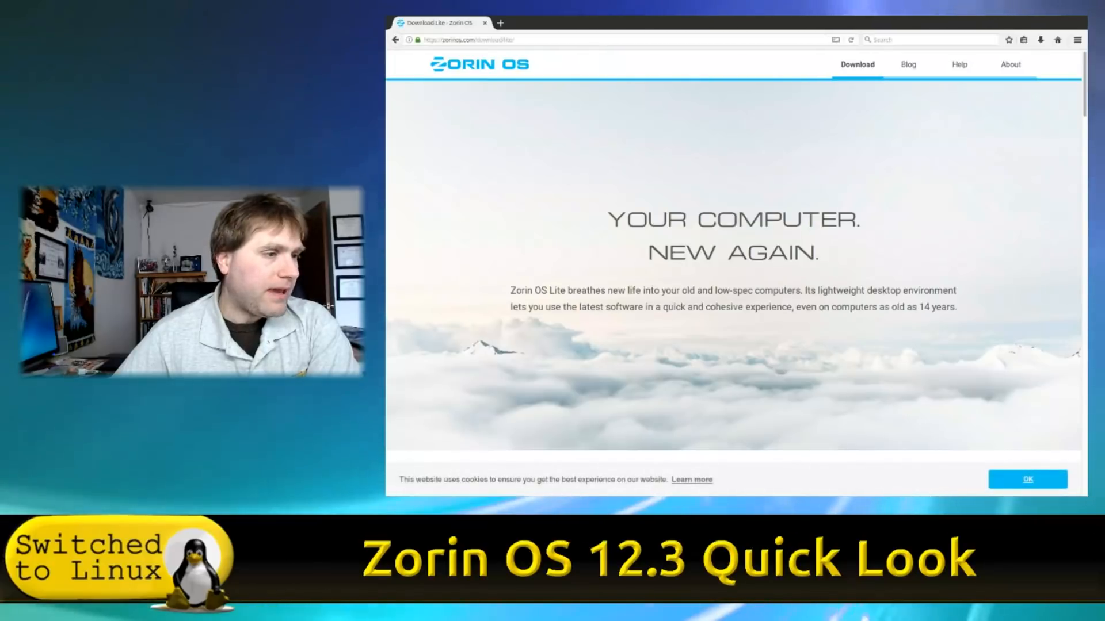
Step: Examine the features and purchase or download options of Zorin OS 12.3 Lite Ultimate and the free Lite edition
{"action": "scroll", "coordinate": [733, 256], "scroll_direction": "down", "scroll_amount": 8}
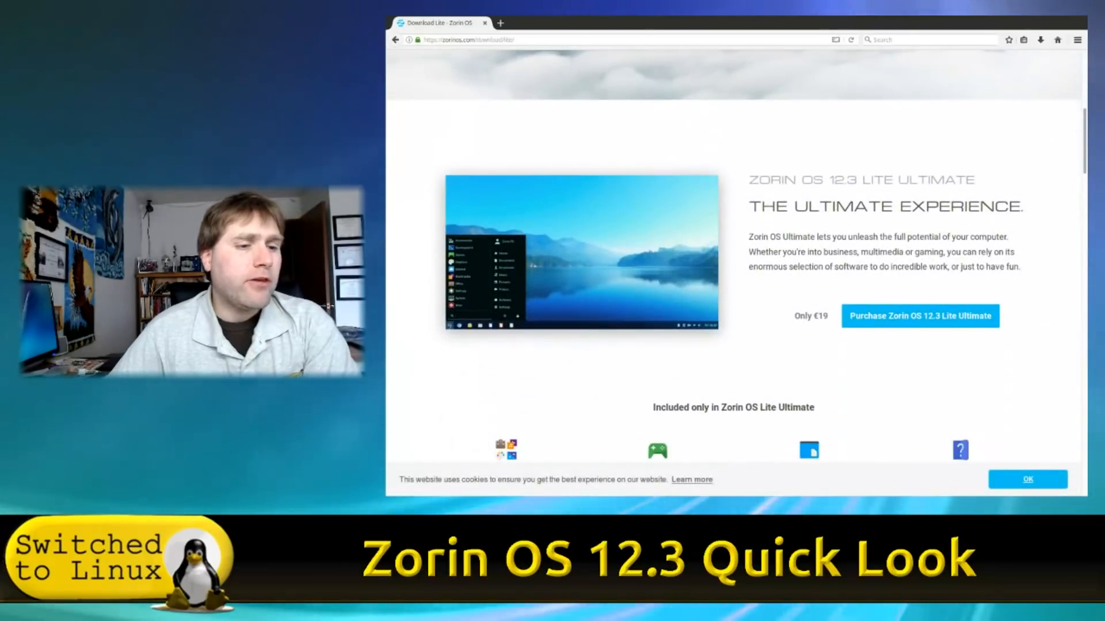
{"action": "scroll", "coordinate": [920, 141], "scroll_direction": "down", "scroll_amount": 3}
{"action": "scroll", "coordinate": [920, 141], "scroll_direction": "down", "scroll_amount": 2}
{"action": "scroll", "coordinate": [920, 141], "scroll_direction": "up", "scroll_amount": 4}
{"action": "scroll", "coordinate": [920, 141], "scroll_direction": "down", "scroll_amount": 7}
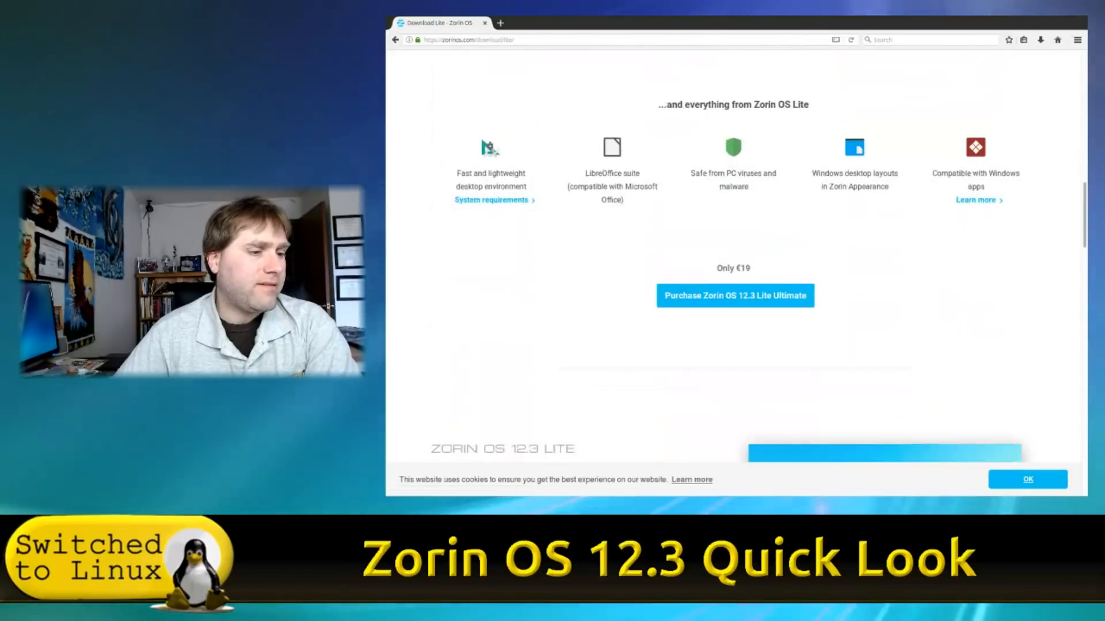
{"action": "scroll", "coordinate": [737, 259], "scroll_direction": "down", "scroll_amount": 5}
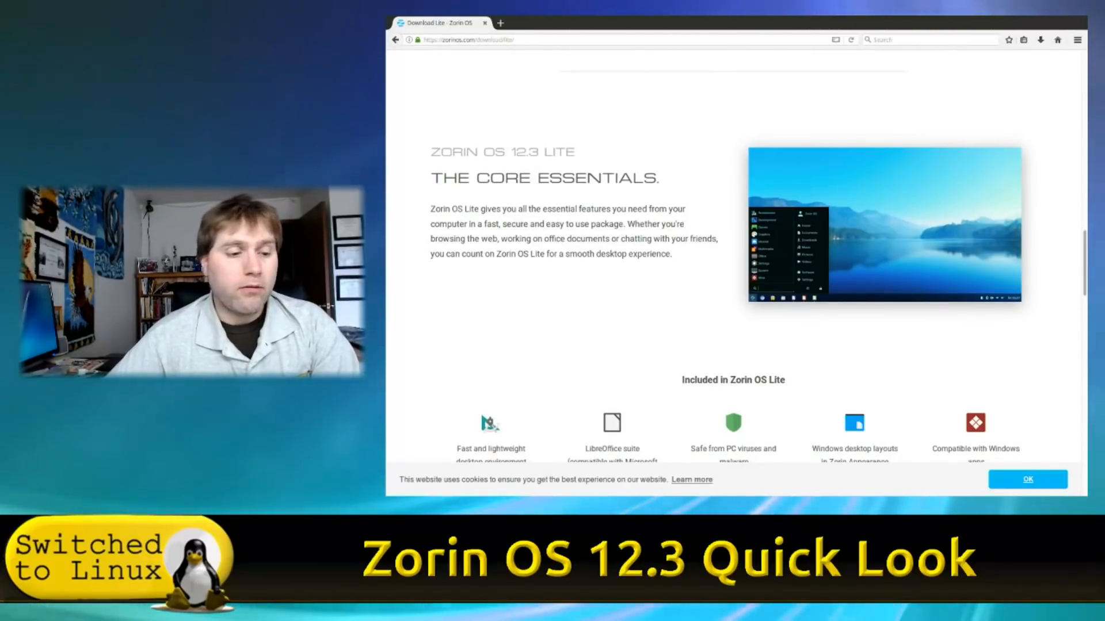
{"action": "scroll", "coordinate": [737, 259], "scroll_direction": "down", "scroll_amount": 5}
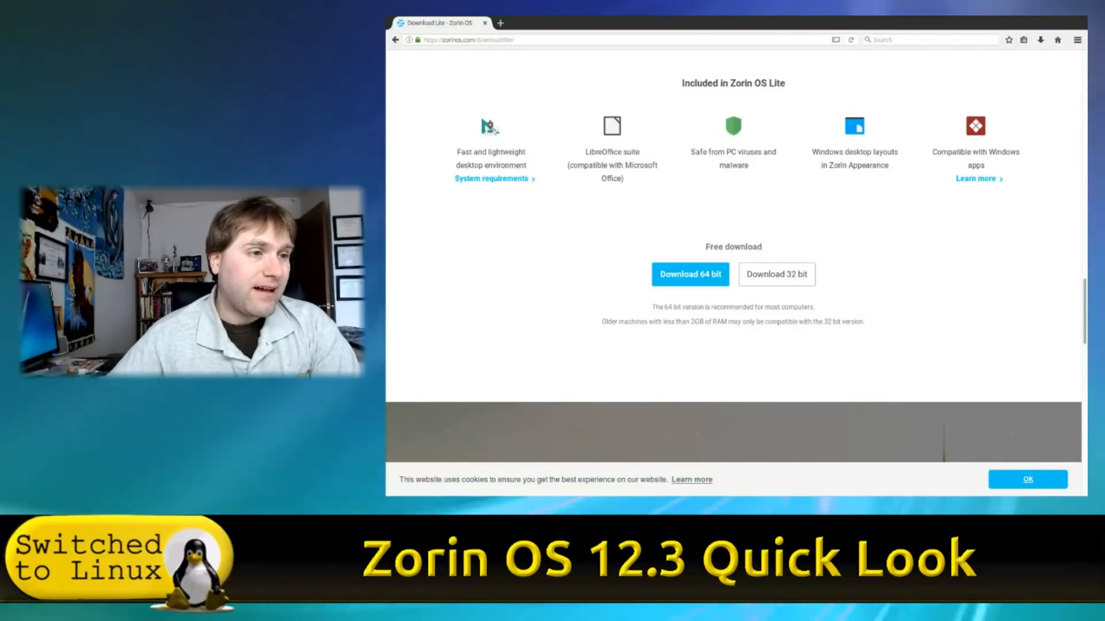
Step: Review what Zorin OS Lite includes, its 64-bit and 32-bit downloads, and the Business and Education sections further down the page
{"action": "scroll", "coordinate": [736, 259], "scroll_direction": "up", "scroll_amount": 4}
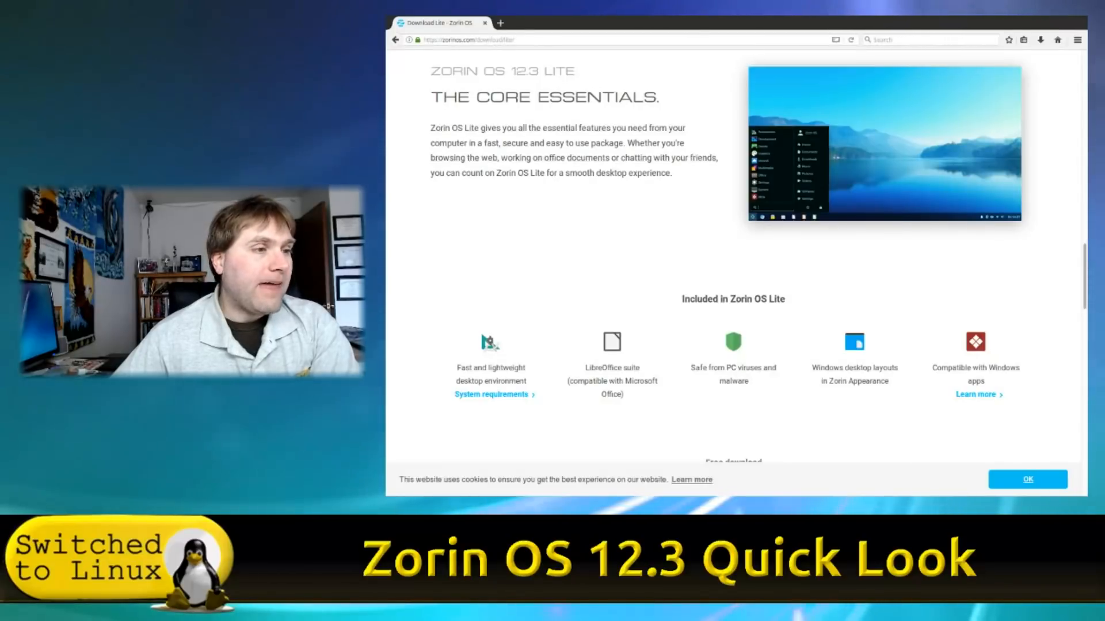
{"action": "scroll", "coordinate": [736, 259], "scroll_direction": "down", "scroll_amount": 2}
{"action": "scroll", "coordinate": [737, 259], "scroll_direction": "up", "scroll_amount": 3}
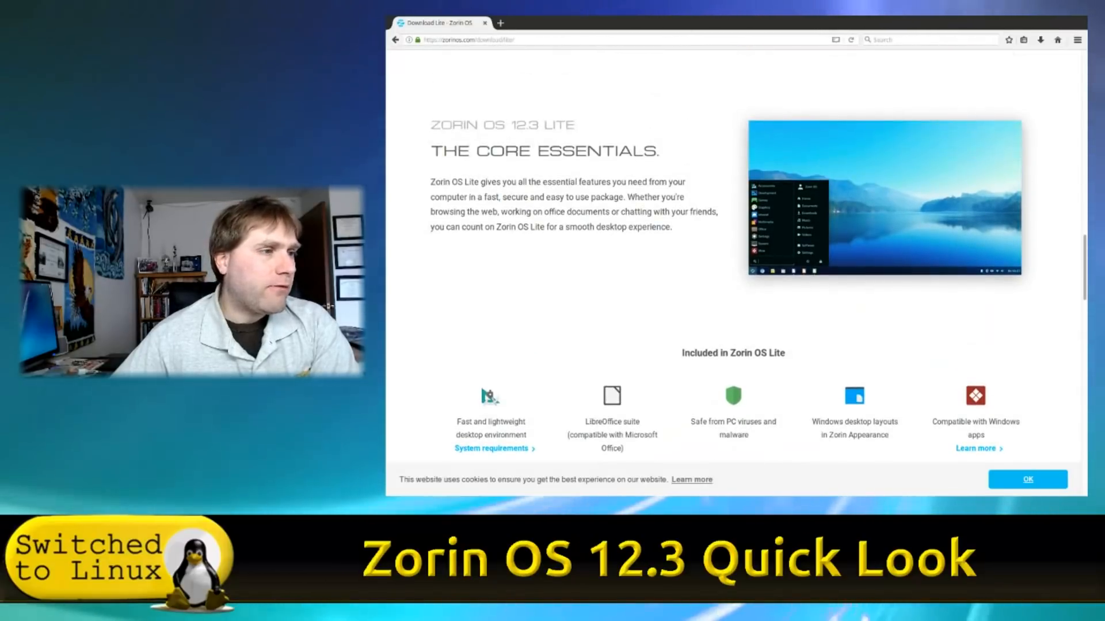
{"action": "scroll", "coordinate": [734, 259], "scroll_direction": "down", "scroll_amount": 5}
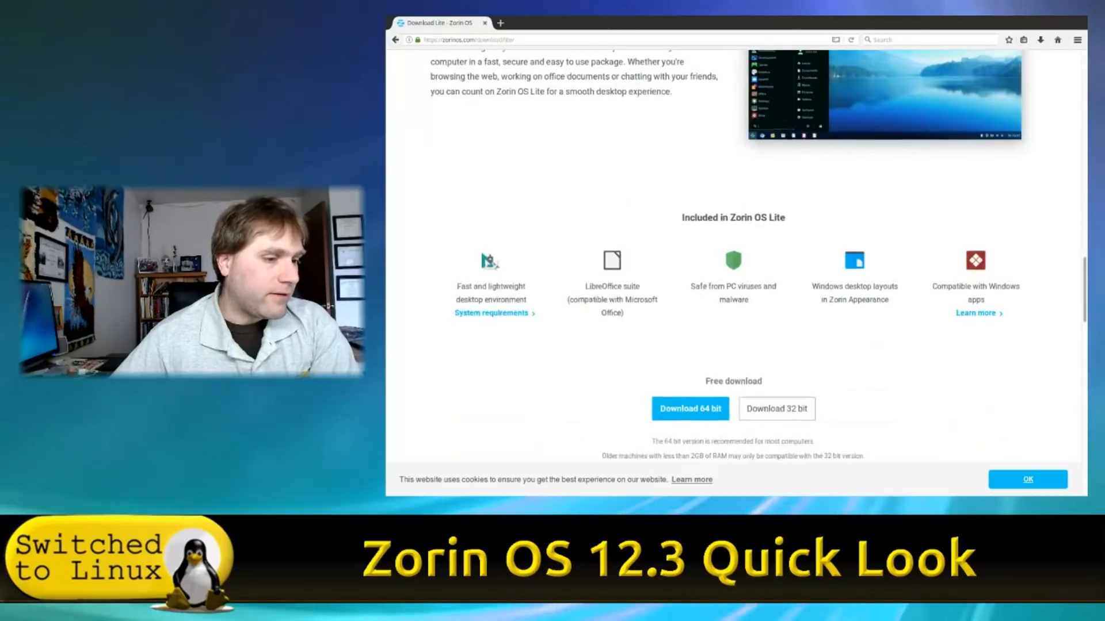
{"action": "scroll", "coordinate": [733, 259], "scroll_direction": "down", "scroll_amount": 3}
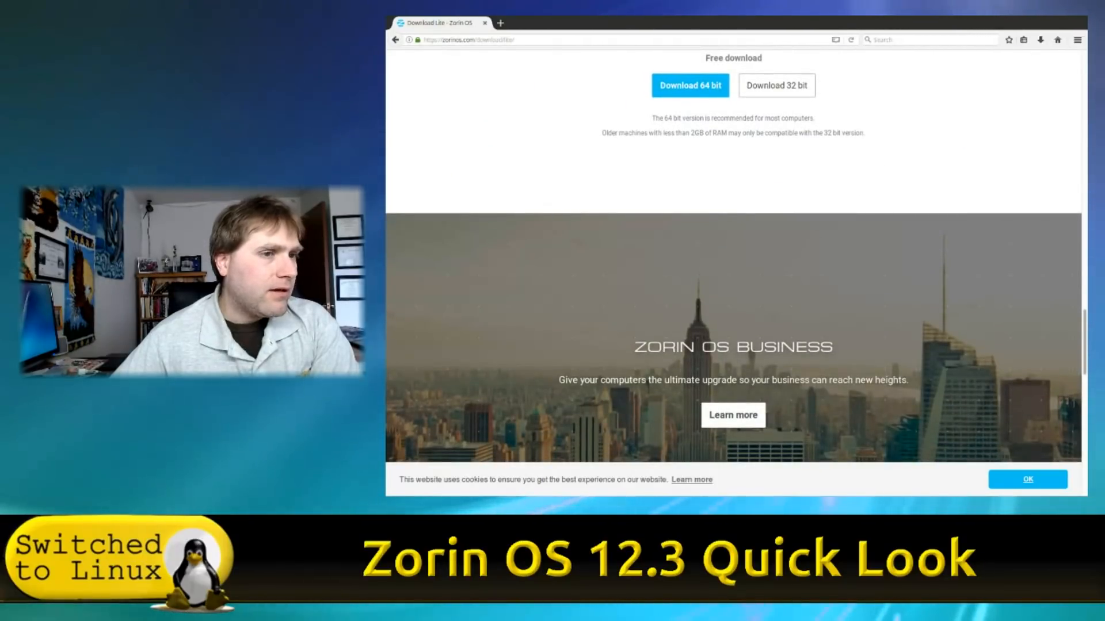
{"action": "scroll", "coordinate": [734, 259], "scroll_direction": "down", "scroll_amount": 10}
{"action": "scroll", "coordinate": [734, 259], "scroll_direction": "down", "scroll_amount": 3}
{"action": "scroll", "coordinate": [733, 258], "scroll_direction": "up", "scroll_amount": 3}
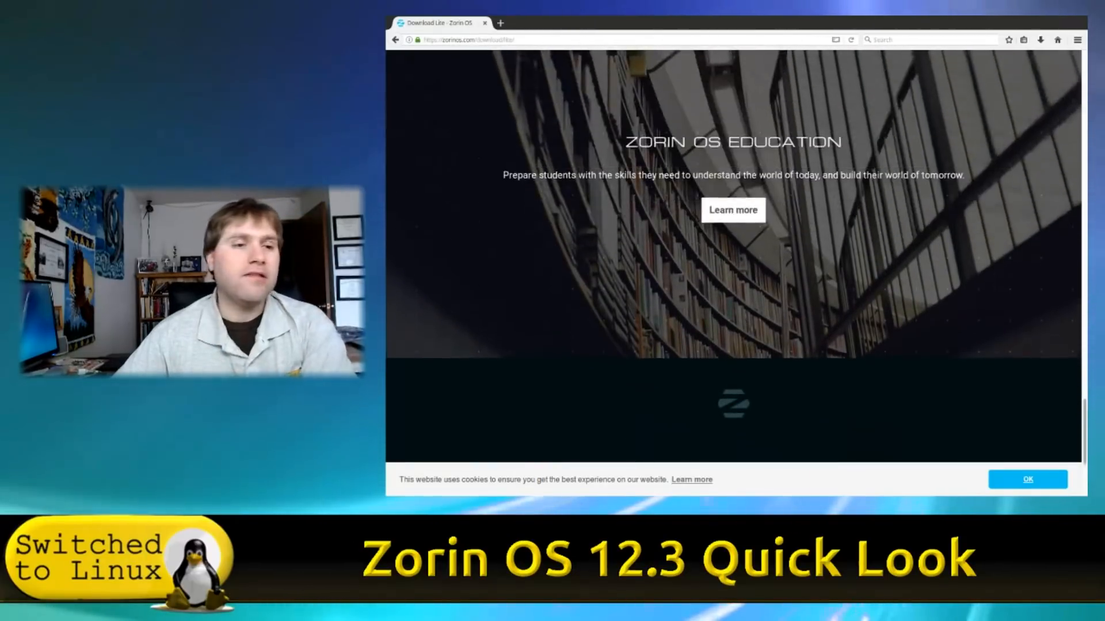
{"action": "scroll", "coordinate": [733, 258], "scroll_direction": "up", "scroll_amount": 15}
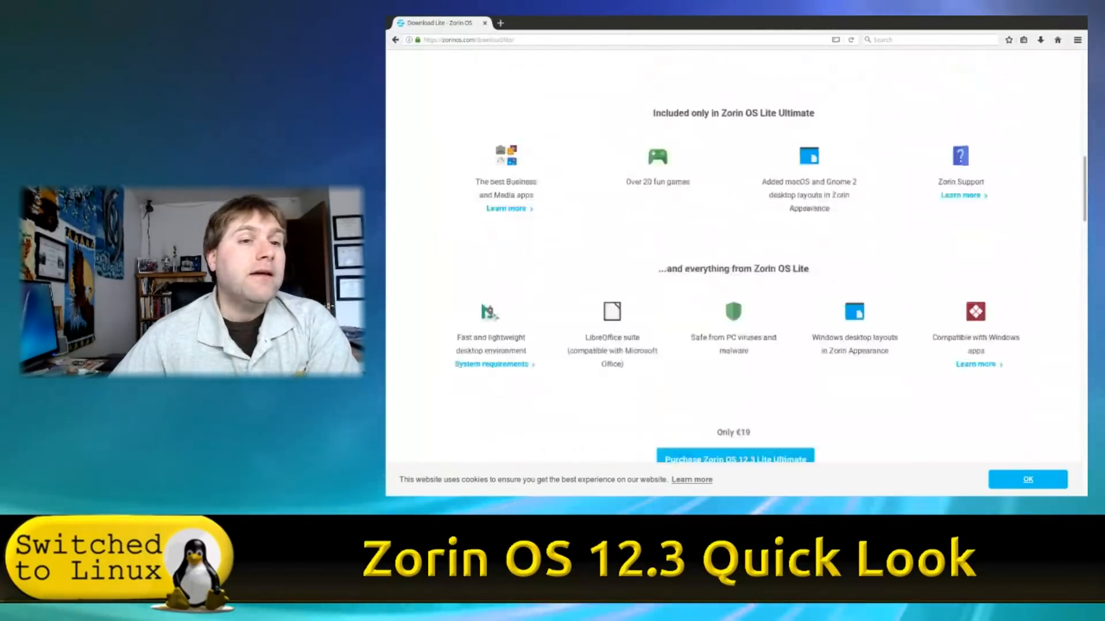
{"action": "scroll", "coordinate": [733, 259], "scroll_direction": "up", "scroll_amount": 15}
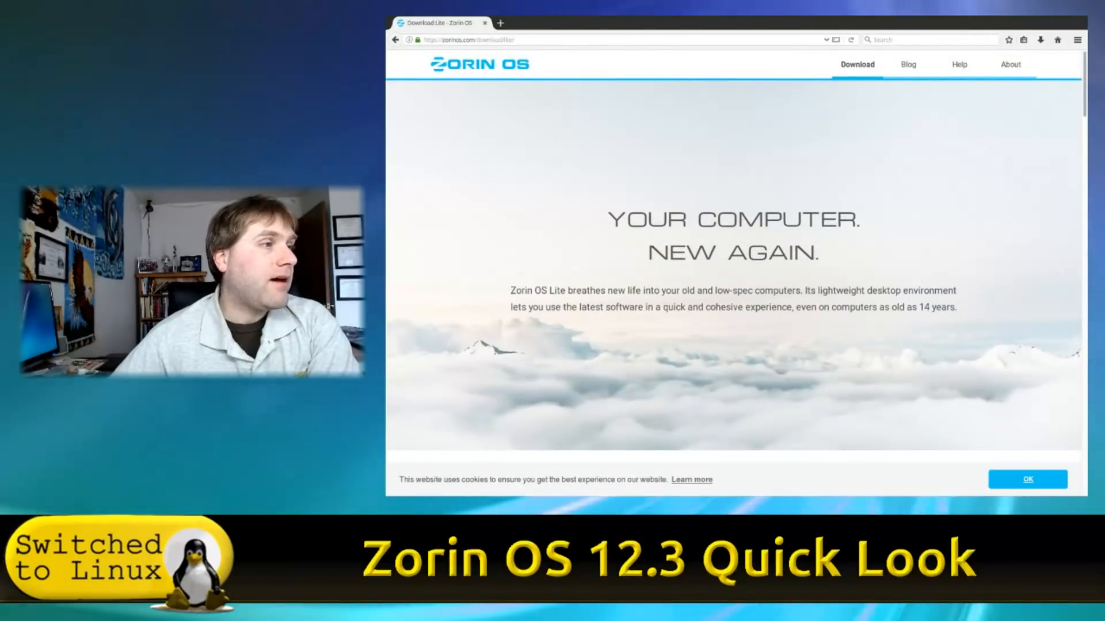
Step: Return to the main Zorin OS download page and look over the Core edition section
{"action": "left_click", "coordinate": [396, 40]}
{"action": "scroll", "coordinate": [733, 259], "scroll_direction": "up", "scroll_amount": 5}
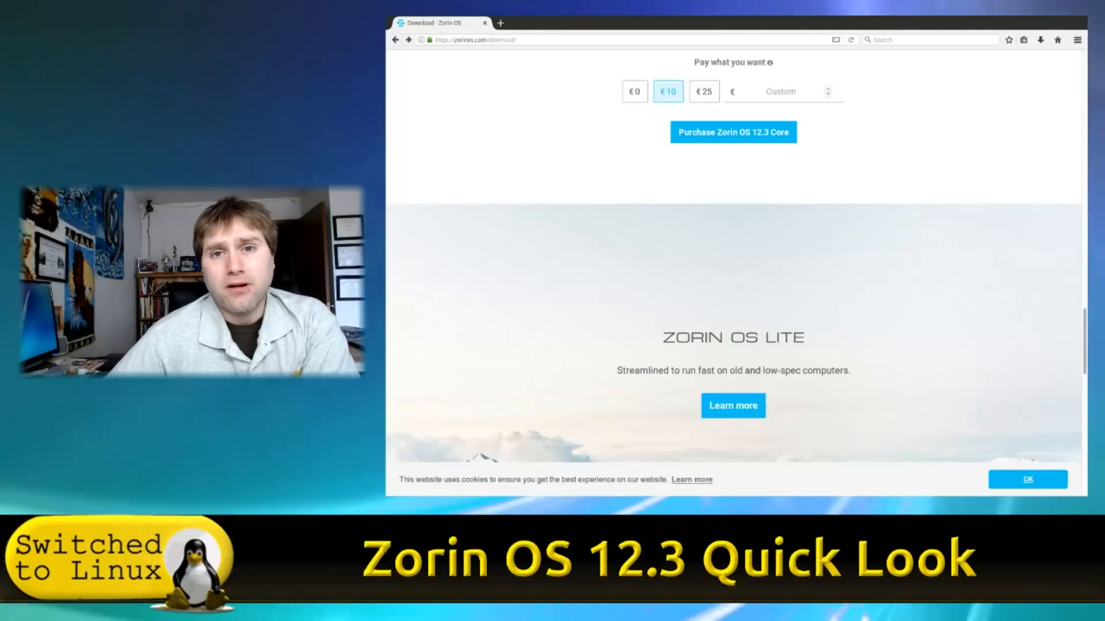
{"action": "scroll", "coordinate": [733, 259], "scroll_direction": "up", "scroll_amount": 9}
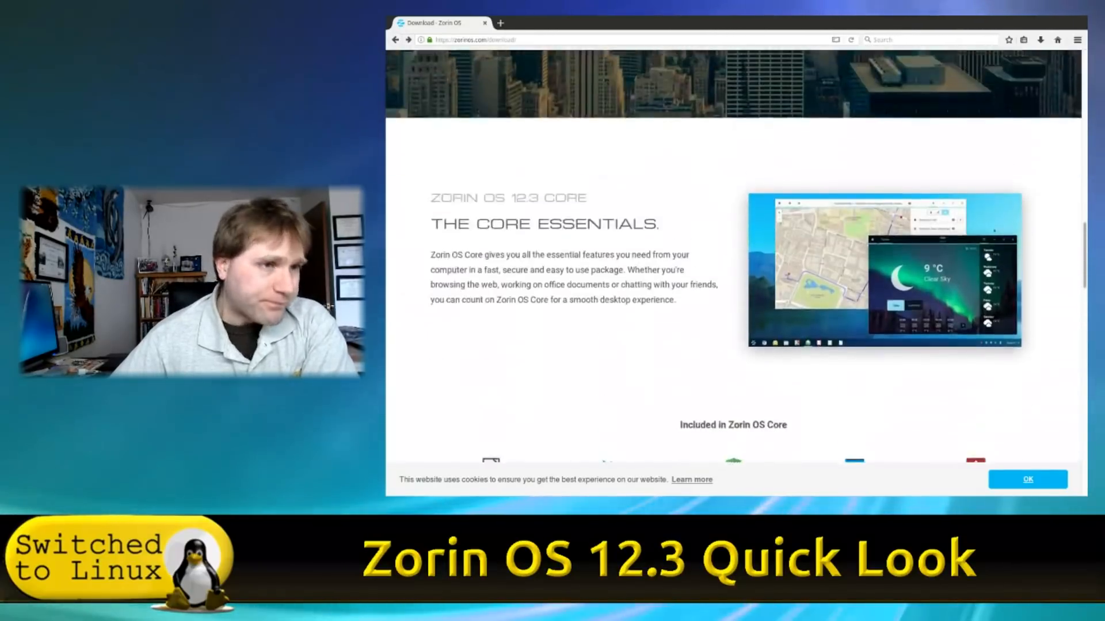
Step: Open the Zorin Blog article "Zorin OS 12.3 Released – A Stronger, More Versatile System"
{"action": "scroll", "coordinate": [734, 259], "scroll_direction": "up", "scroll_amount": 12}
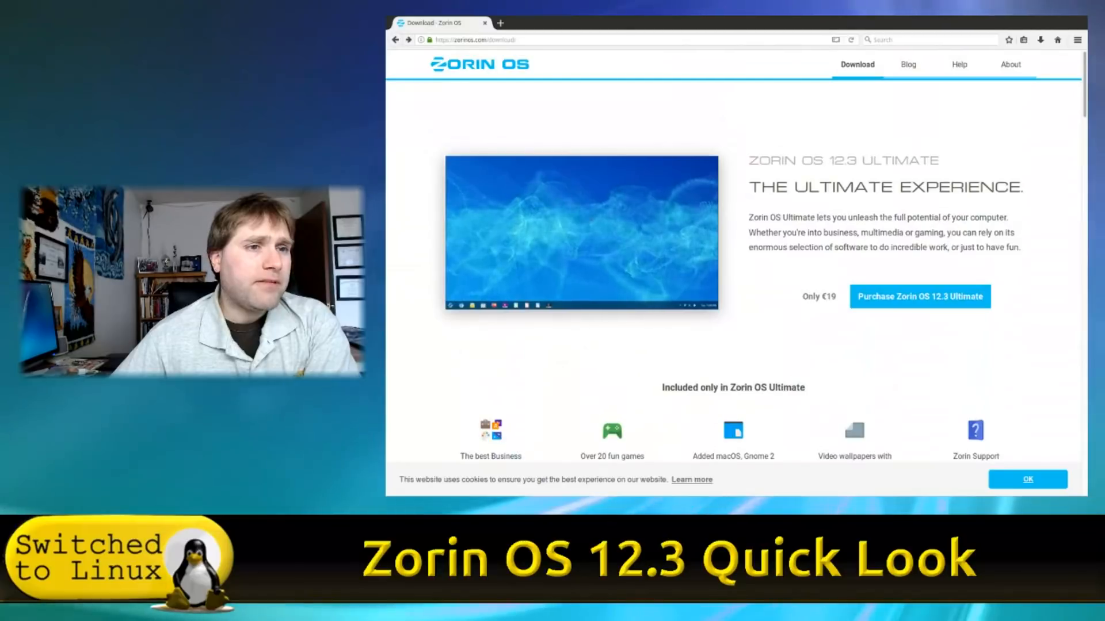
{"action": "left_click", "coordinate": [908, 65]}
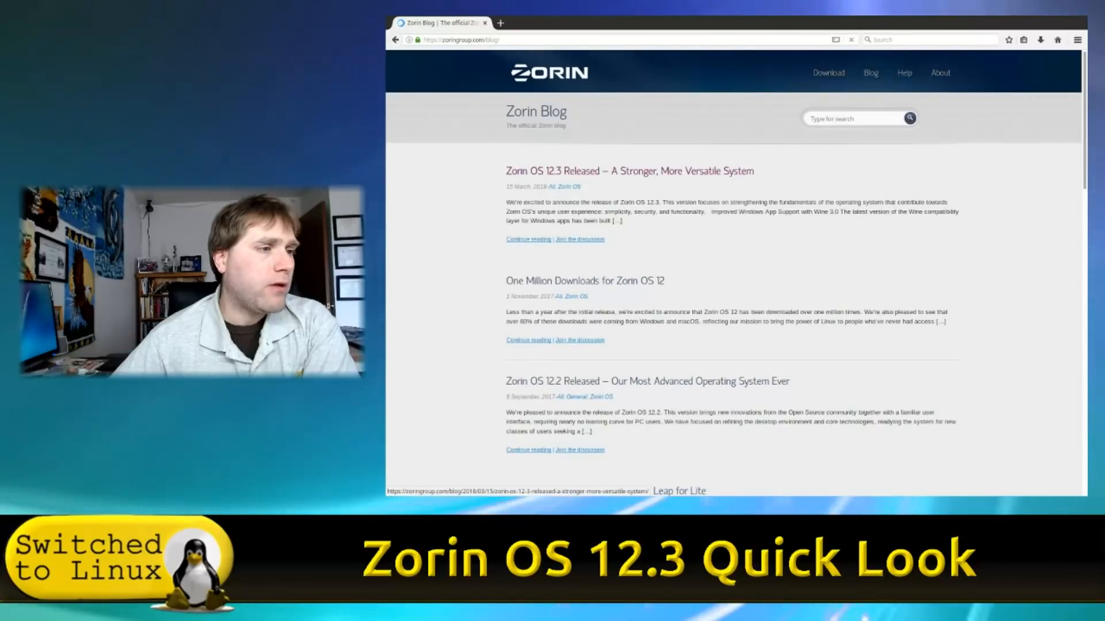
{"action": "left_click", "coordinate": [627, 171]}
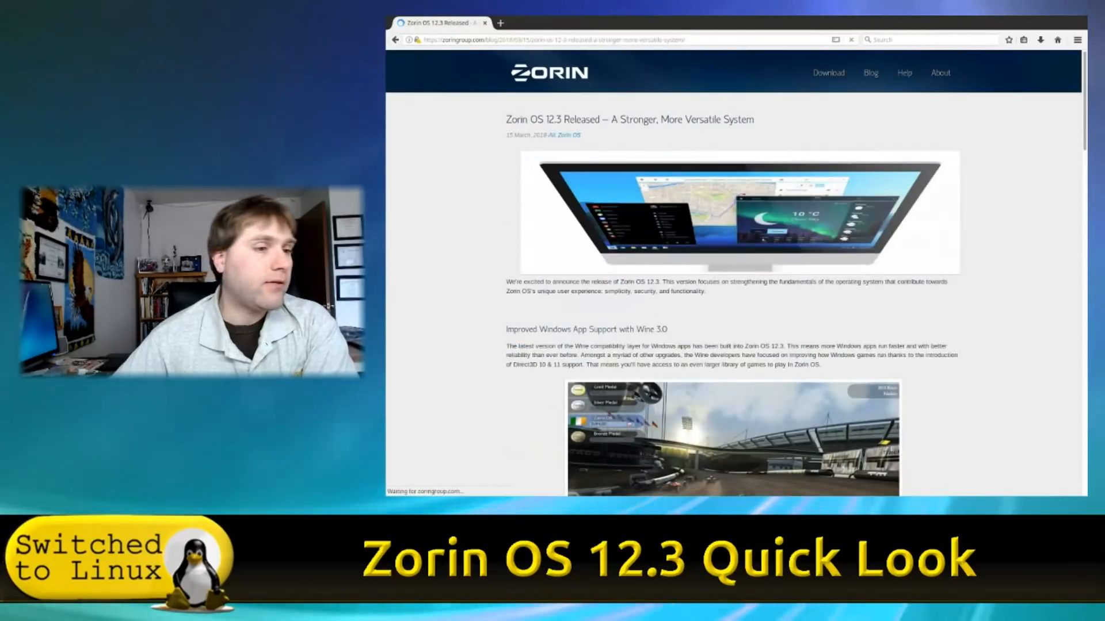
Step: Highlight "Windows App Support with Wine 3.0" in the heading of the article's Wine section
{"action": "scroll", "coordinate": [739, 230], "scroll_direction": "down", "scroll_amount": 3}
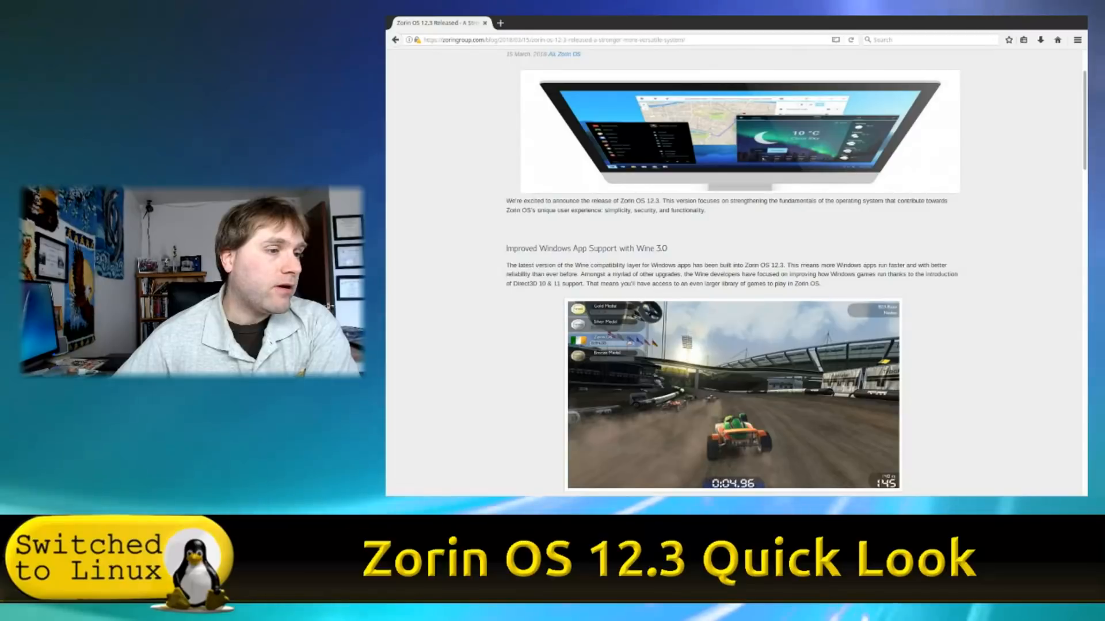
{"action": "scroll", "coordinate": [737, 271], "scroll_direction": "down", "scroll_amount": 2}
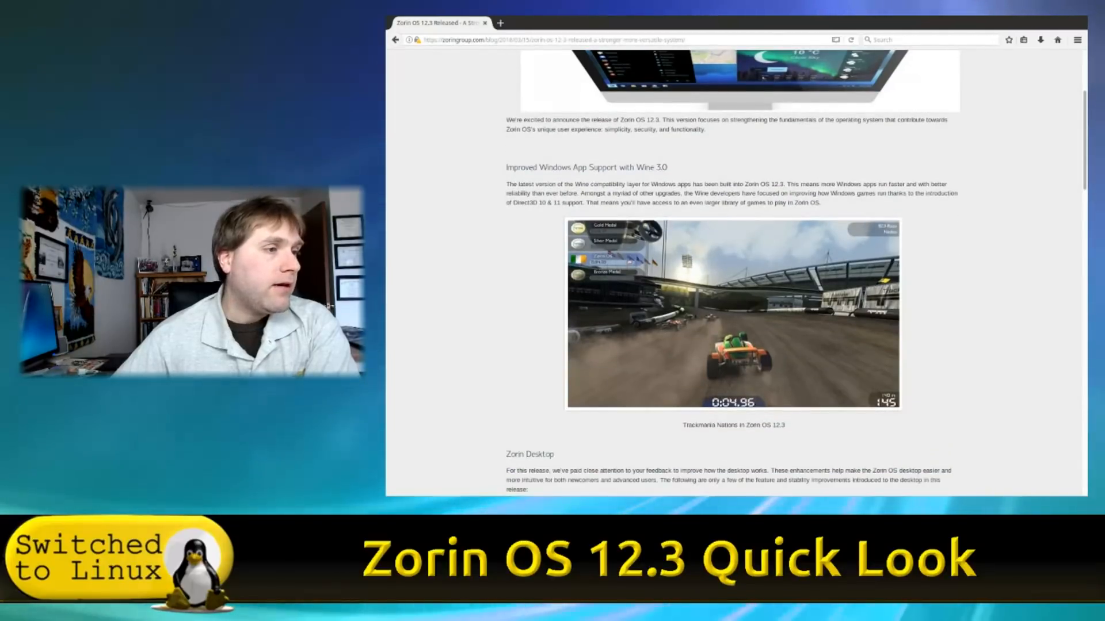
{"action": "left_click_drag", "start_coordinate": [540, 168], "coordinate": [667, 168]}
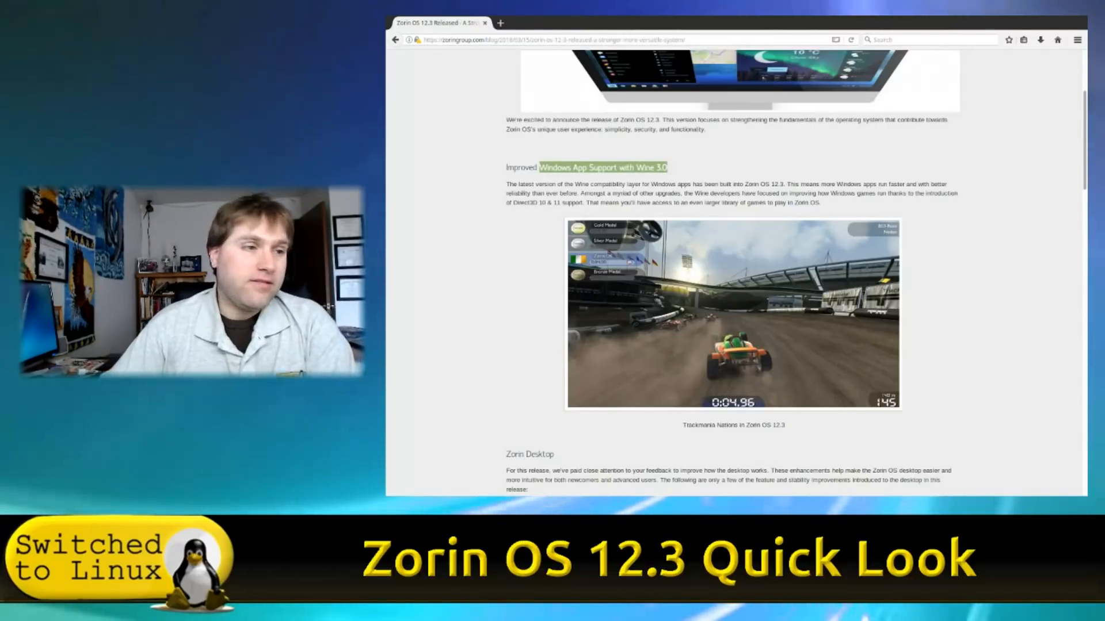
Step: Read the article's sections on Zorin Desktop, file and folder management, printer jobs, window list previews, included software and core technologies
{"action": "scroll", "coordinate": [733, 273], "scroll_direction": "down", "scroll_amount": 4}
{"action": "scroll", "coordinate": [733, 273], "scroll_direction": "down", "scroll_amount": 3}
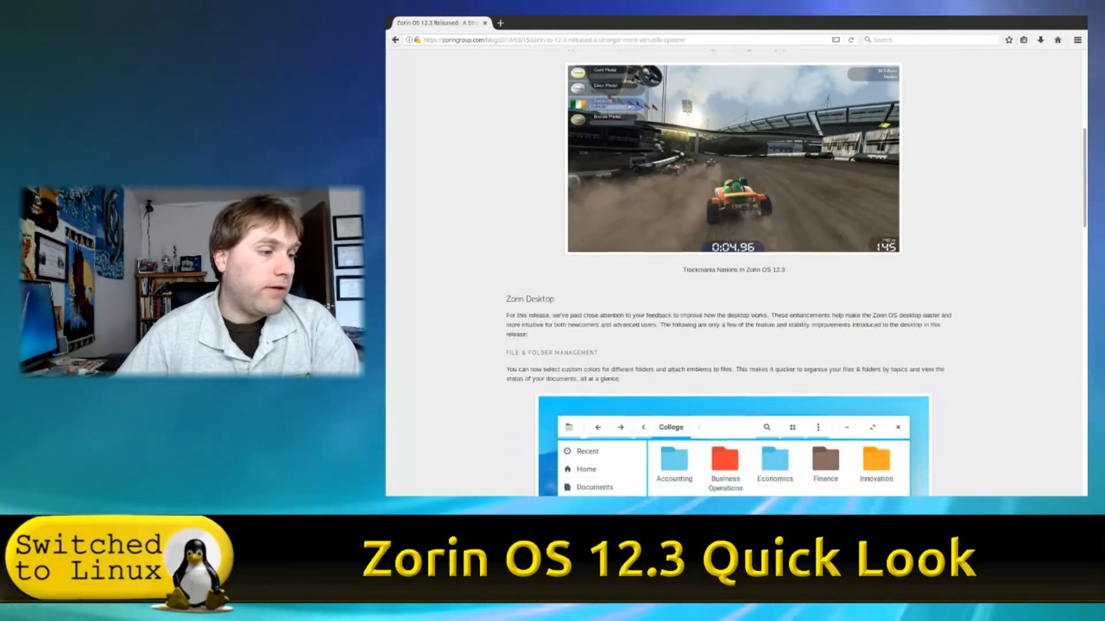
{"action": "scroll", "coordinate": [734, 273], "scroll_direction": "down", "scroll_amount": 4}
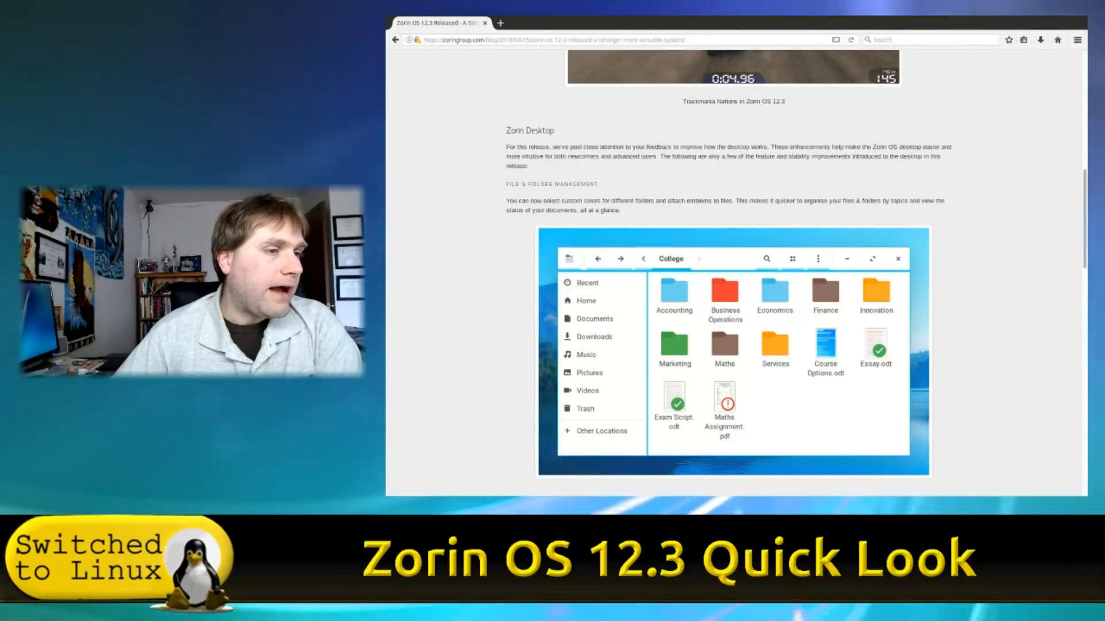
{"action": "scroll", "coordinate": [736, 274], "scroll_direction": "down", "scroll_amount": 3}
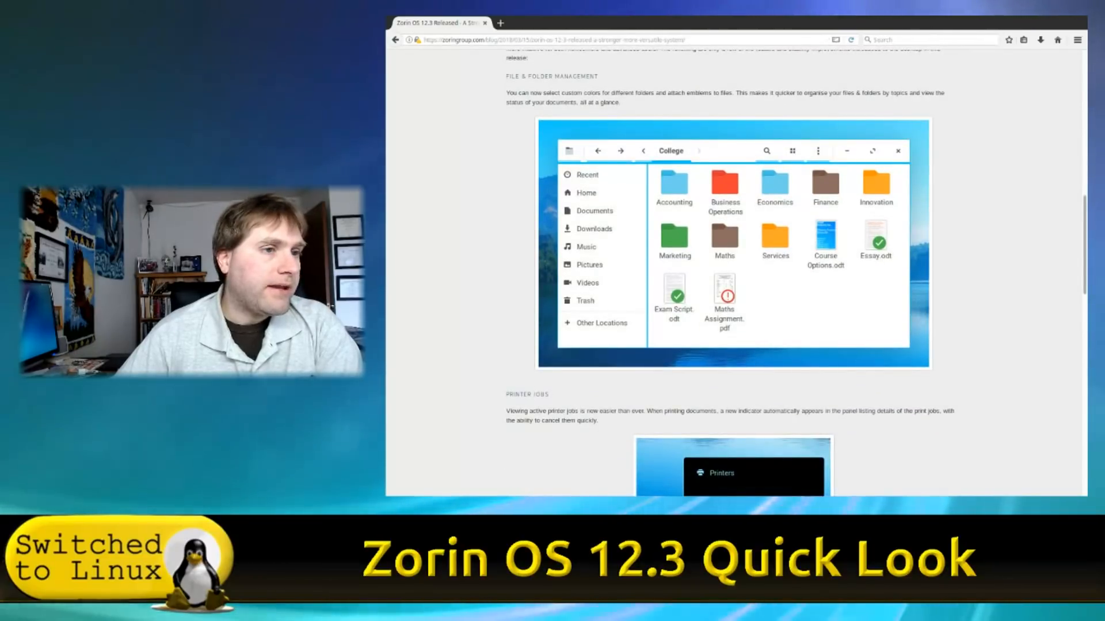
{"action": "scroll", "coordinate": [737, 273], "scroll_direction": "down", "scroll_amount": 5}
{"action": "scroll", "coordinate": [736, 274], "scroll_direction": "down", "scroll_amount": 1}
{"action": "scroll", "coordinate": [737, 273], "scroll_direction": "down", "scroll_amount": 2}
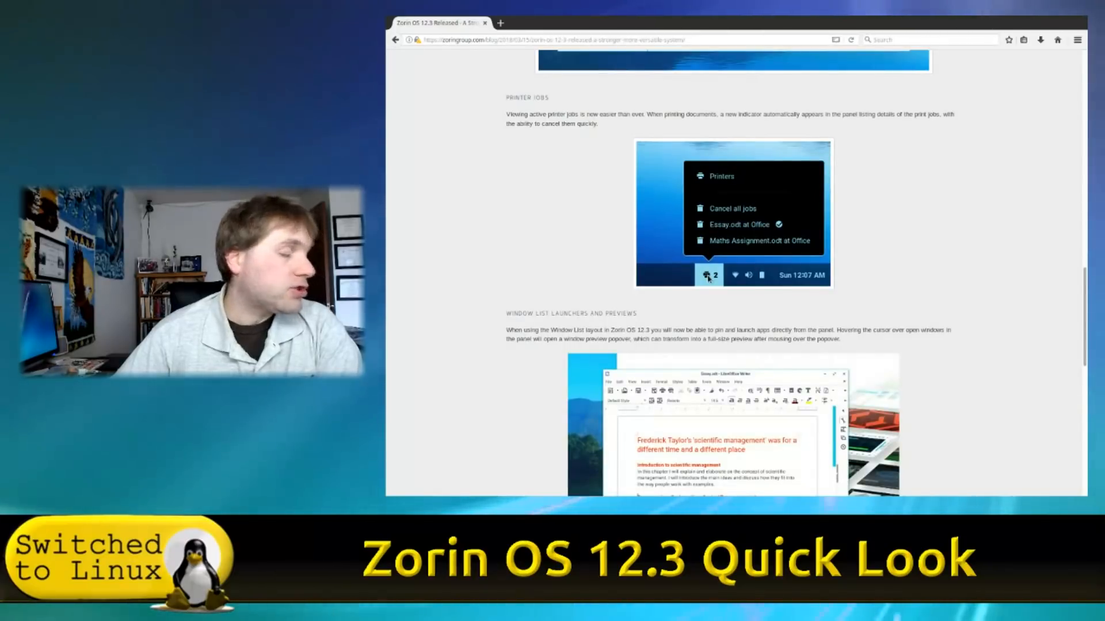
{"action": "scroll", "coordinate": [736, 273], "scroll_direction": "down", "scroll_amount": 1}
{"action": "scroll", "coordinate": [736, 273], "scroll_direction": "down", "scroll_amount": 2}
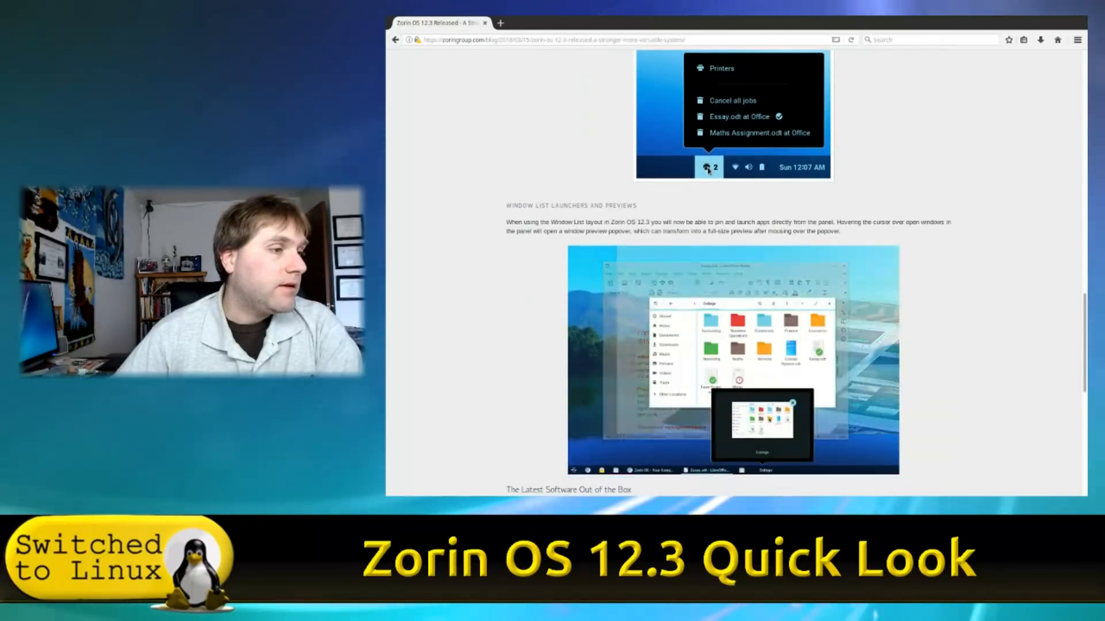
{"action": "scroll", "coordinate": [736, 273], "scroll_direction": "down", "scroll_amount": 2}
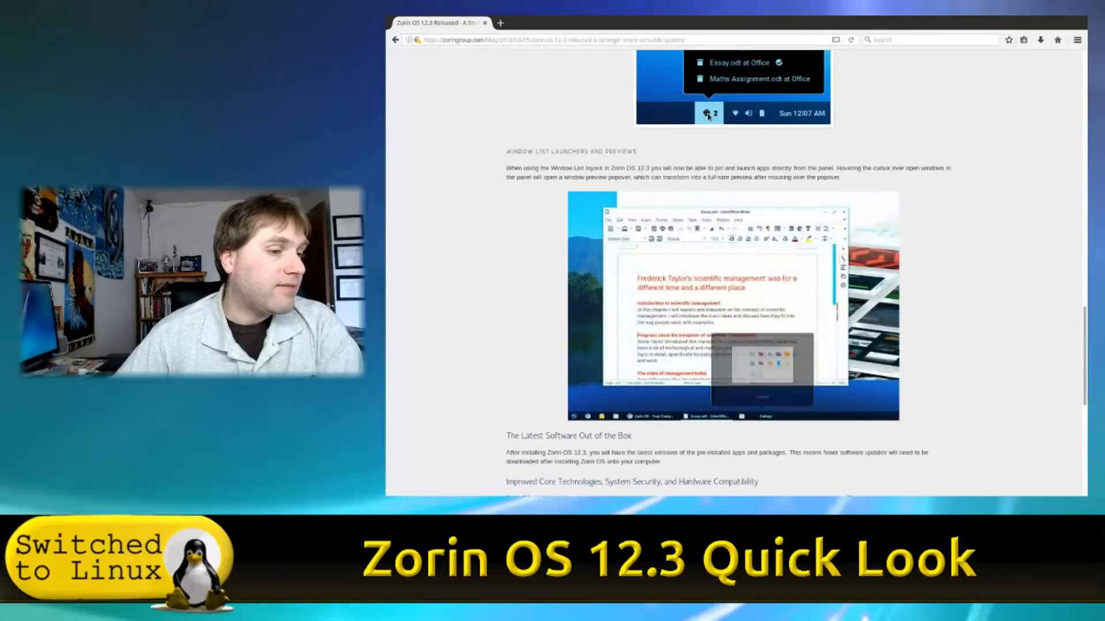
{"action": "scroll", "coordinate": [736, 274], "scroll_direction": "down", "scroll_amount": 2}
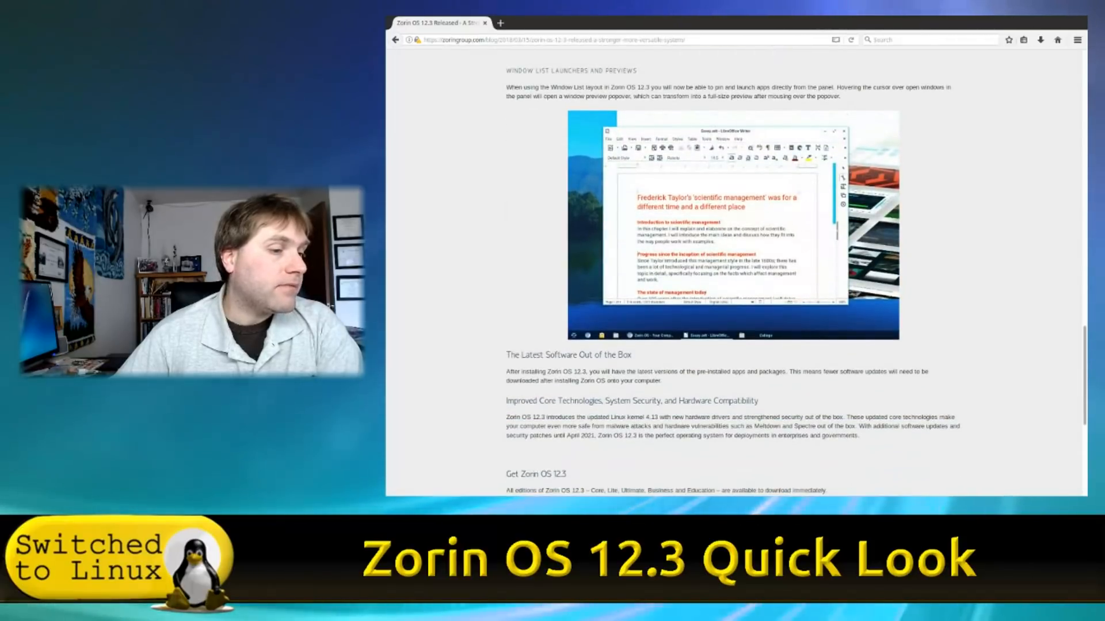
Step: Read the remaining article sections on window previews, included software and core technologies, through to the Get Zorin OS 12.3 download section
{"action": "scroll", "coordinate": [736, 273], "scroll_direction": "up", "scroll_amount": 1}
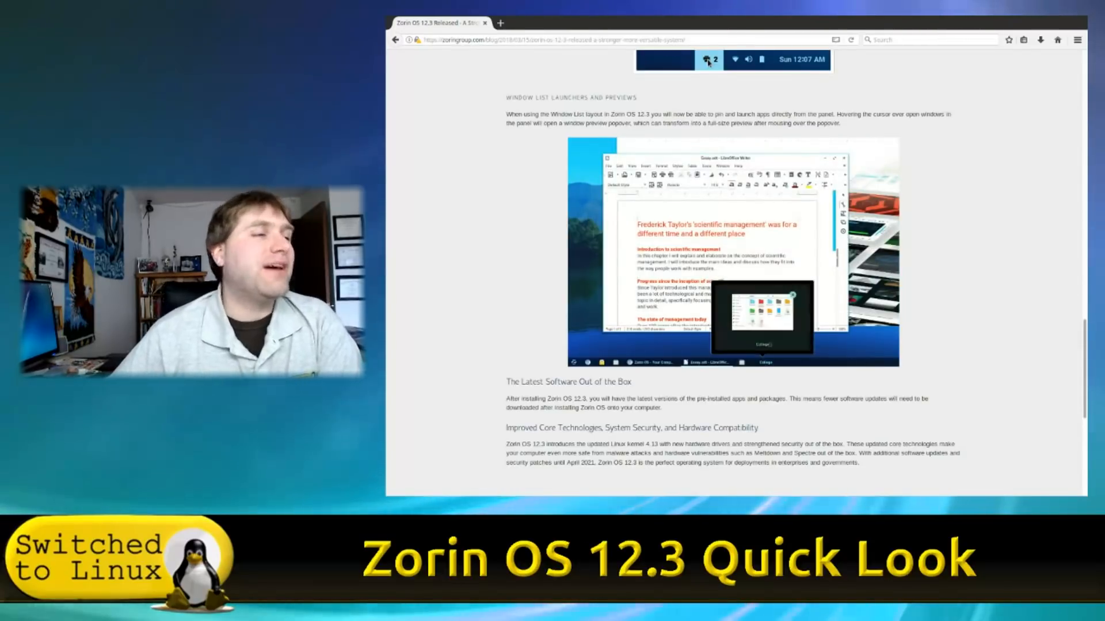
{"action": "scroll", "coordinate": [734, 270], "scroll_direction": "down", "scroll_amount": 3}
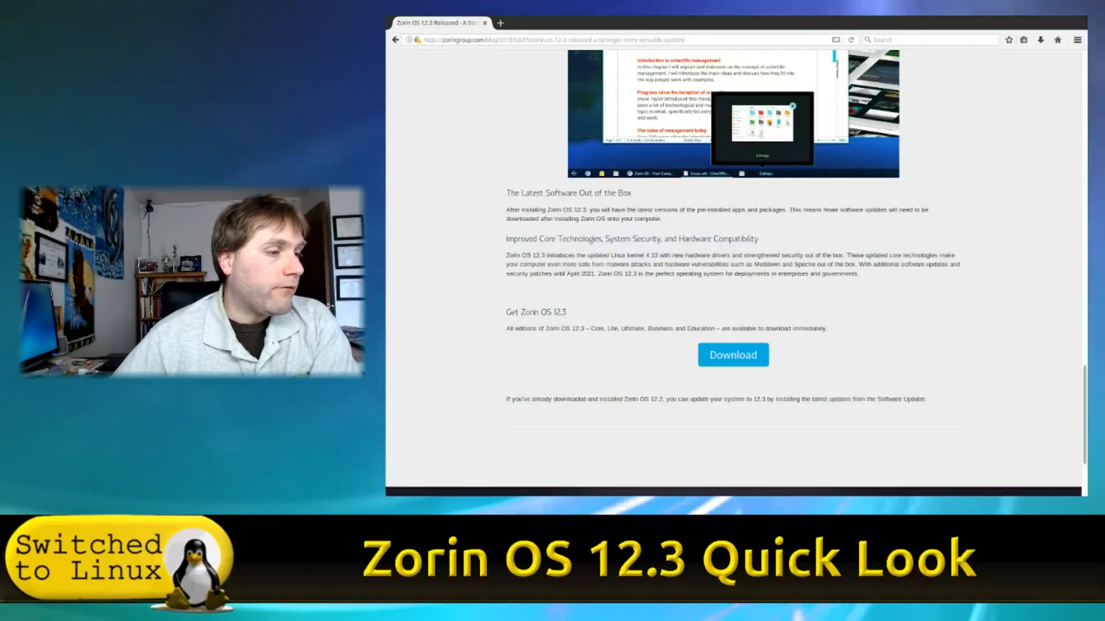
{"action": "scroll", "coordinate": [733, 270], "scroll_direction": "down", "scroll_amount": 2}
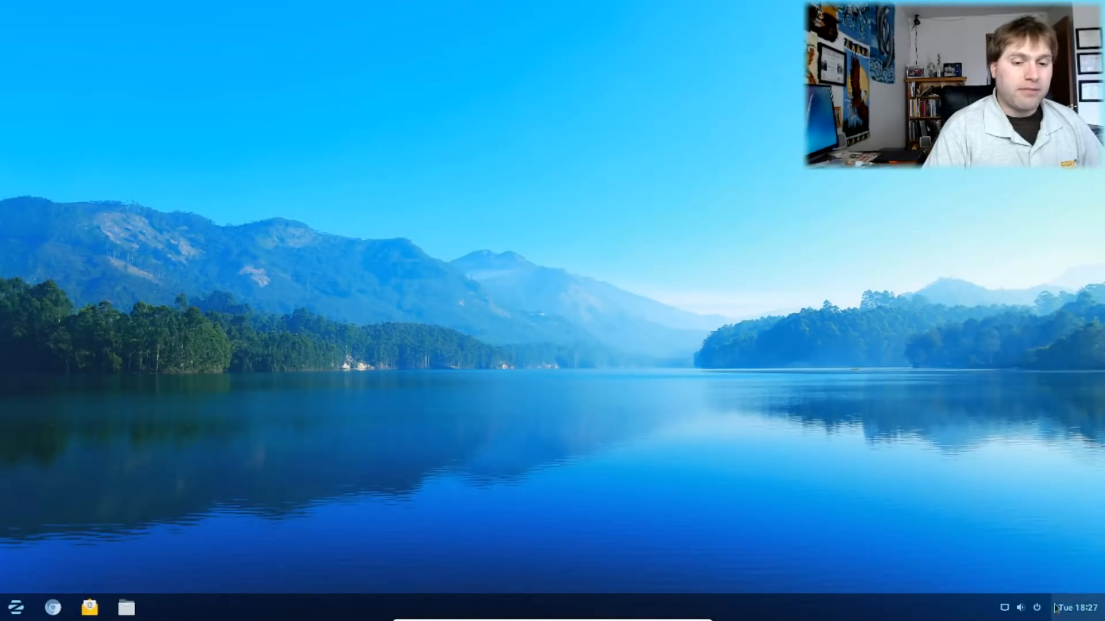
Step: Find and open System Monitor, review CPU, memory and network usage under Resources, and close it
{"action": "left_click", "coordinate": [15, 608]}
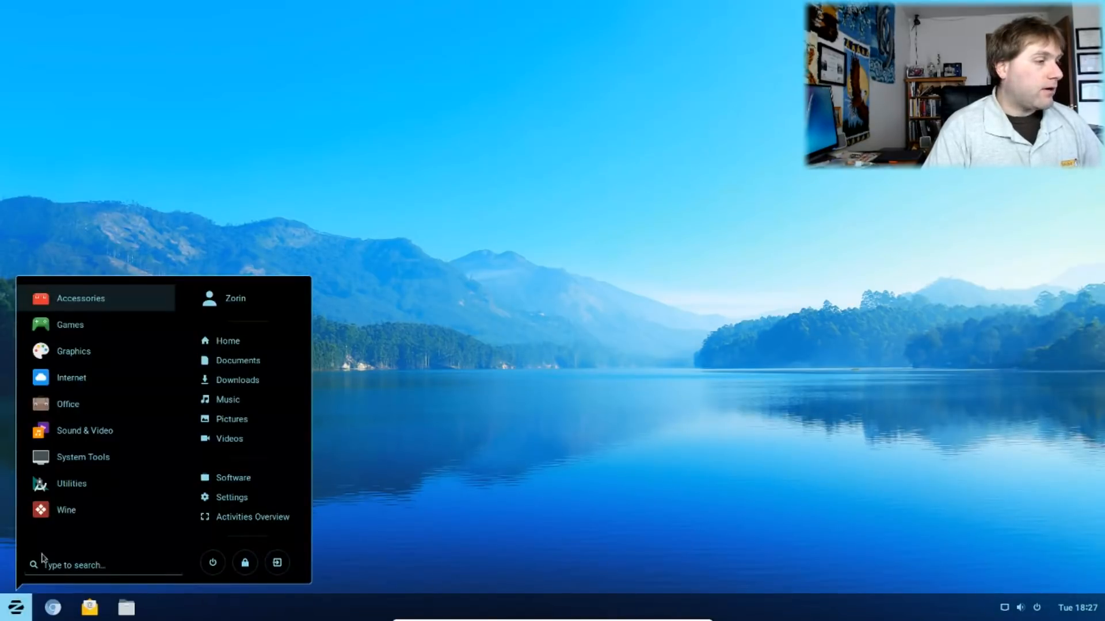
{"action": "type", "text": "sys"}
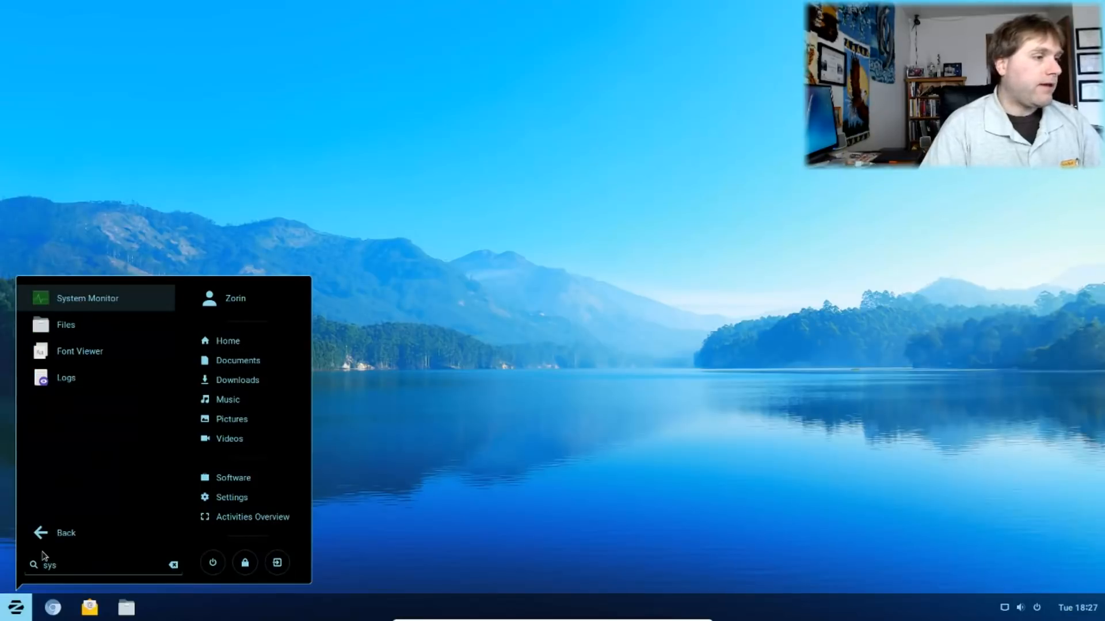
{"action": "left_click", "coordinate": [105, 300]}
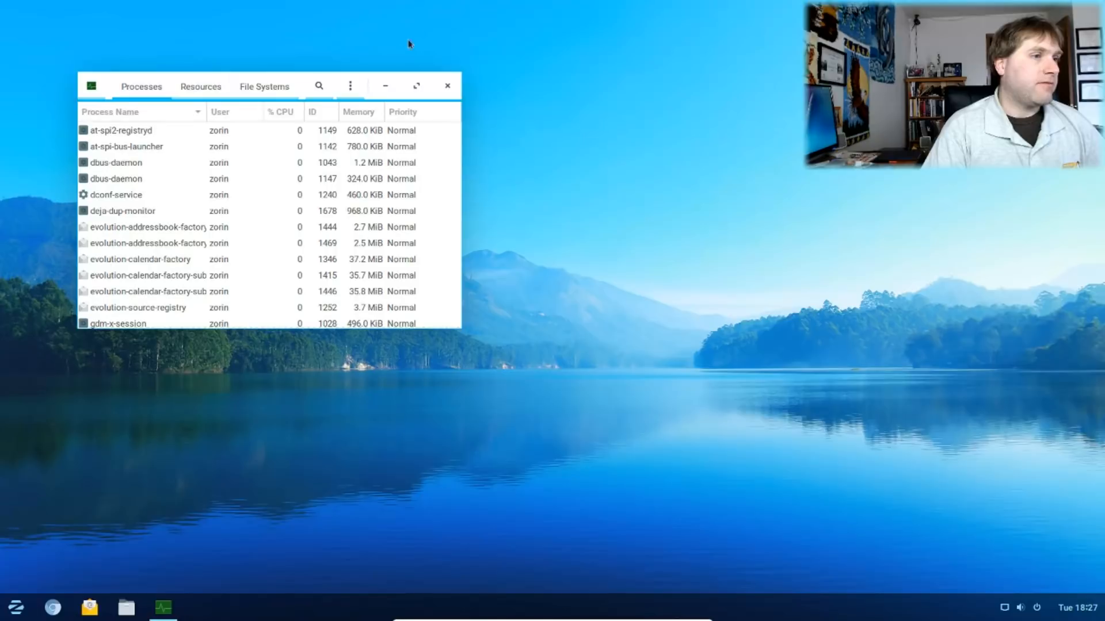
{"action": "left_click_drag", "start_coordinate": [414, 81], "coordinate": [728, 124]}
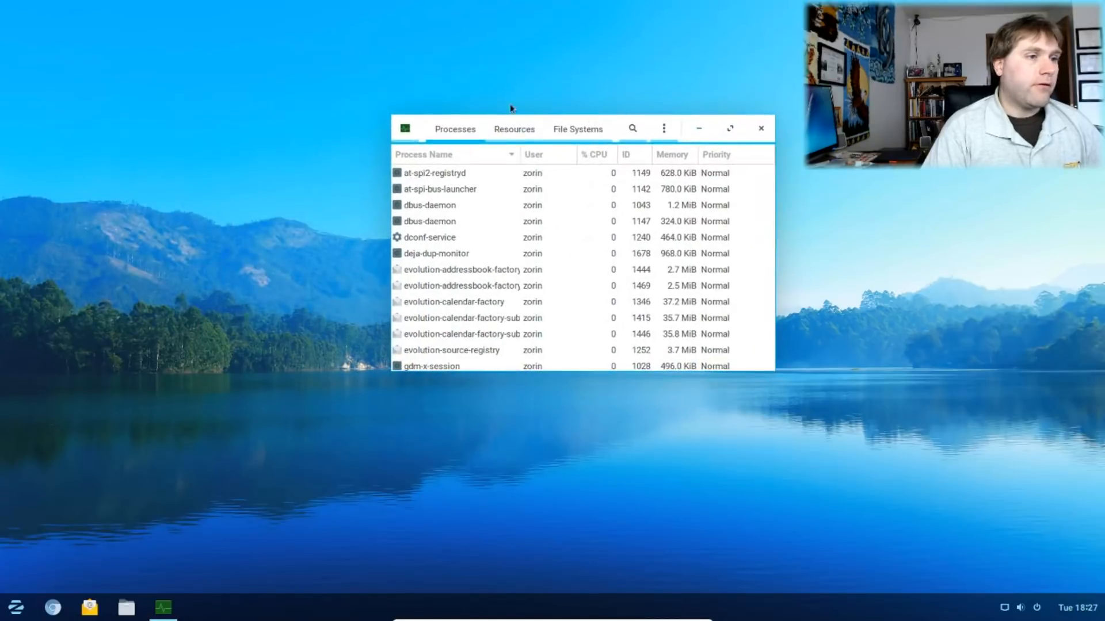
{"action": "left_click", "coordinate": [512, 125]}
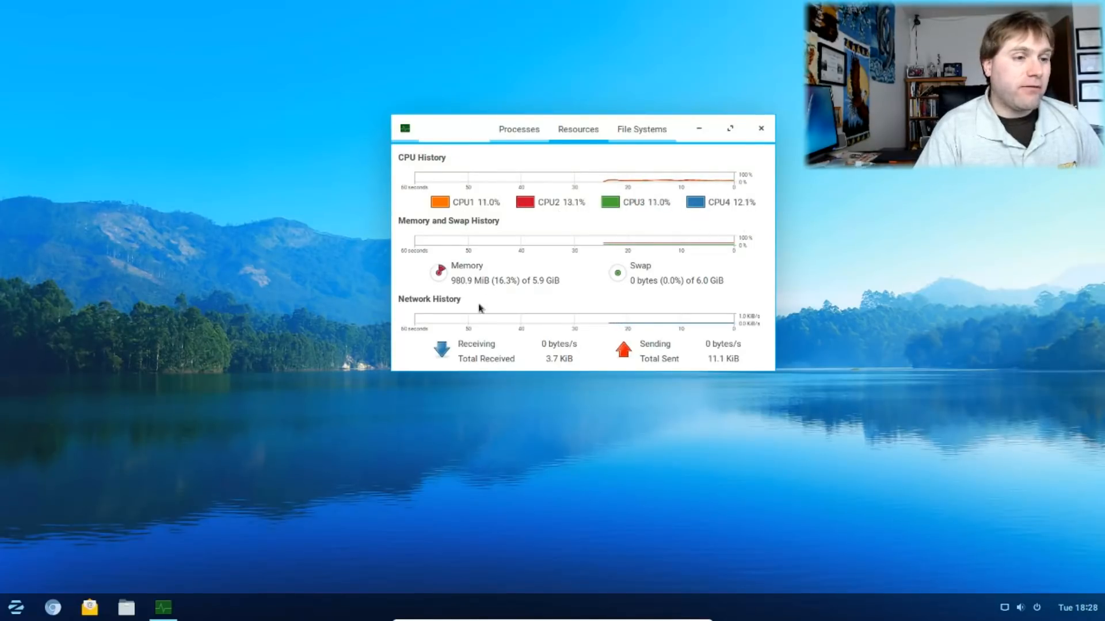
{"action": "left_click", "coordinate": [759, 132]}
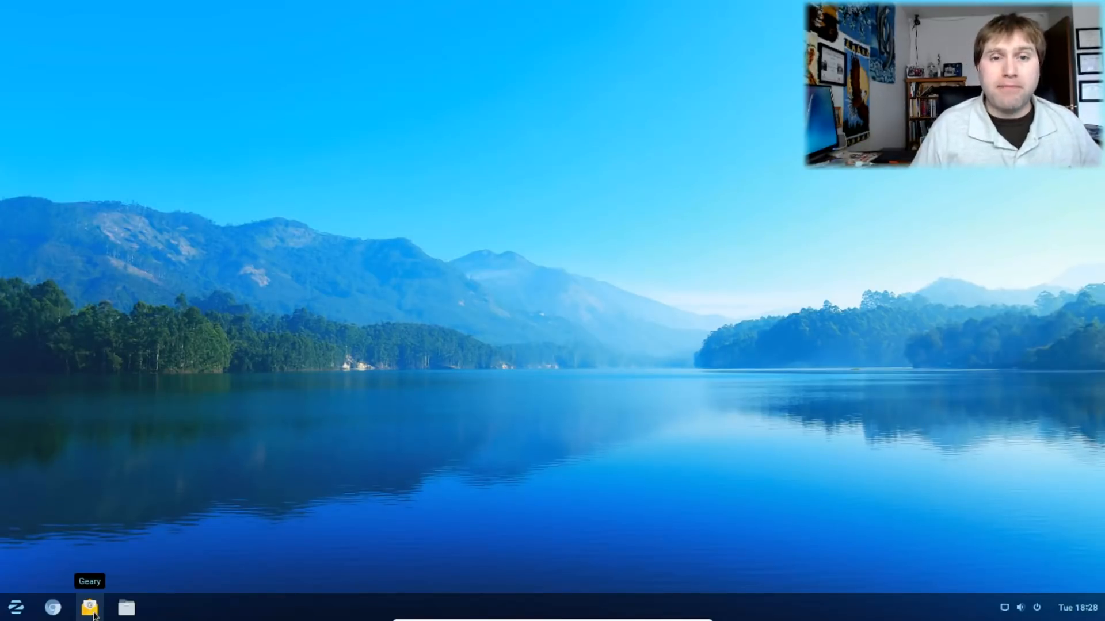
Step: Create a new LibreOffice Document on the empty desktop, and open it after moving its icon lower down
{"action": "left_click", "coordinate": [25, 615]}
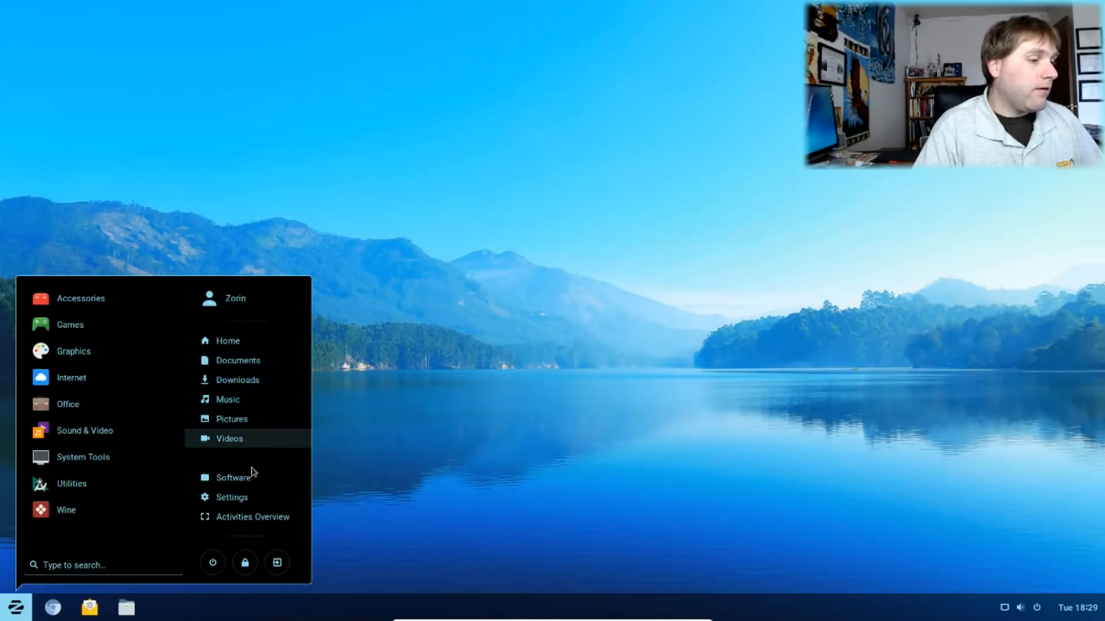
{"action": "left_click", "coordinate": [631, 332]}
{"action": "right_click", "coordinate": [646, 271]}
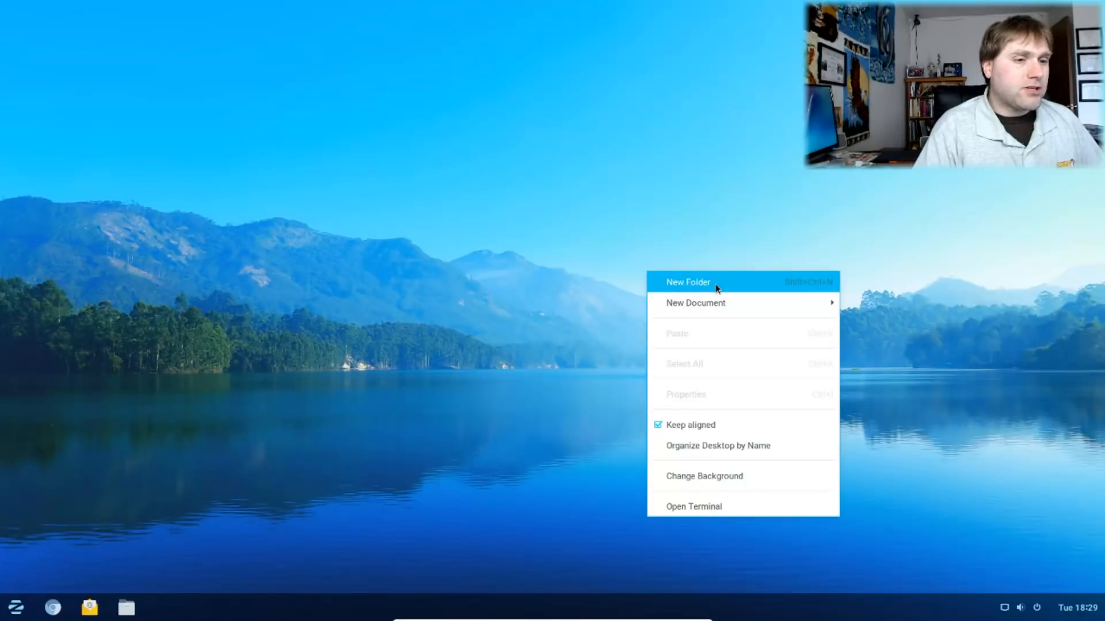
{"action": "mouse_move", "coordinate": [727, 304]}
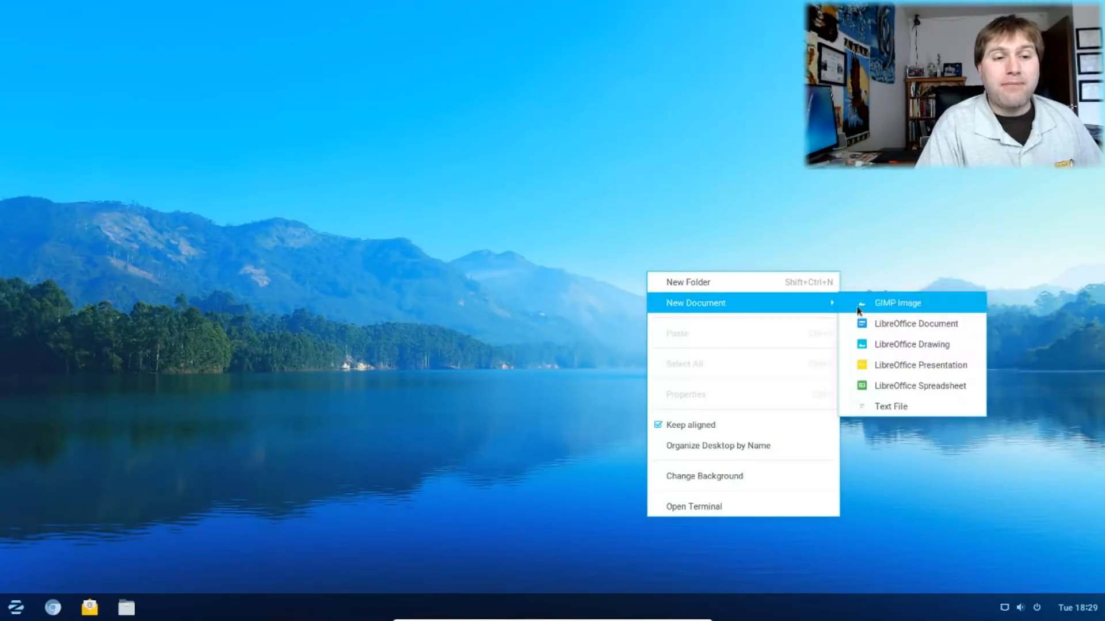
{"action": "left_click", "coordinate": [923, 325]}
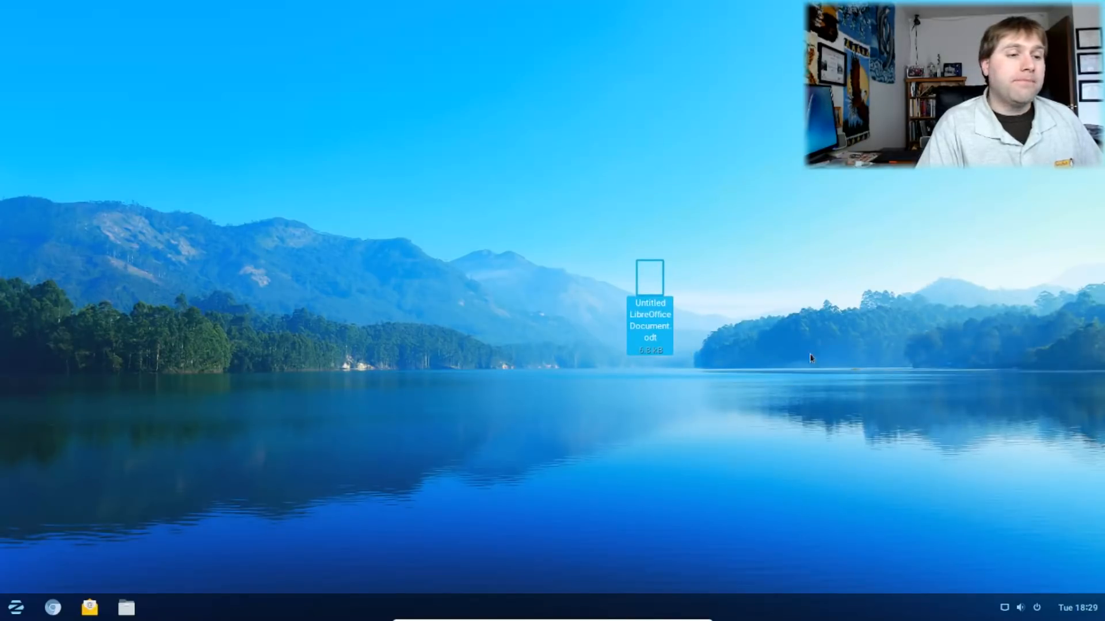
{"action": "left_click", "coordinate": [748, 350]}
{"action": "left_click_drag", "start_coordinate": [646, 313], "coordinate": [749, 464]}
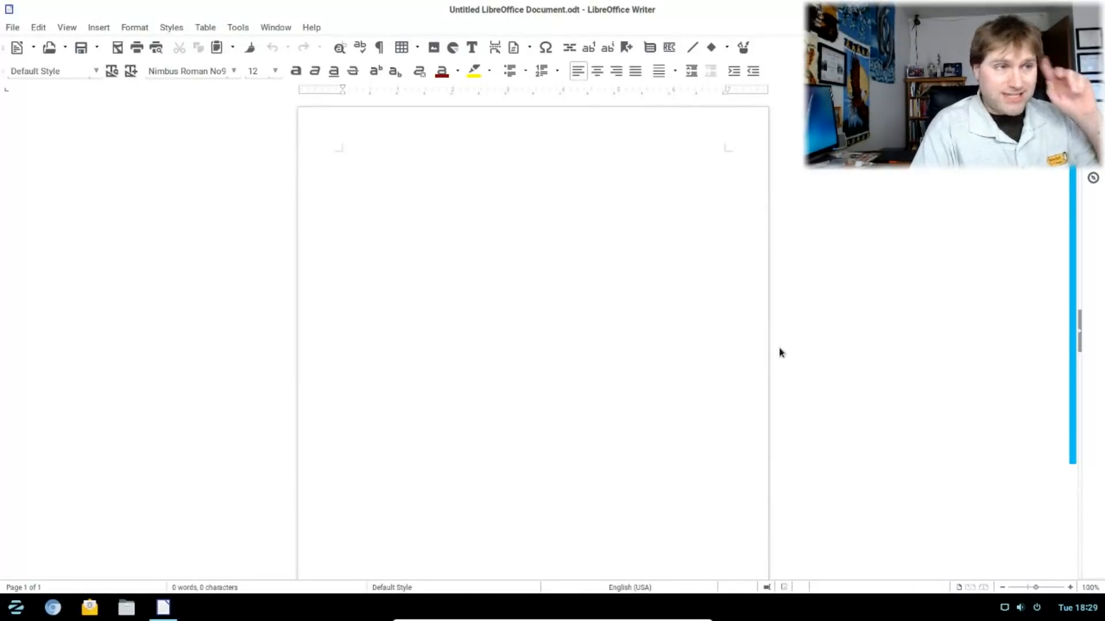
Step: Check the installed version in the About LibreOffice information, and close the document in Writer
{"action": "left_click", "coordinate": [308, 29]}
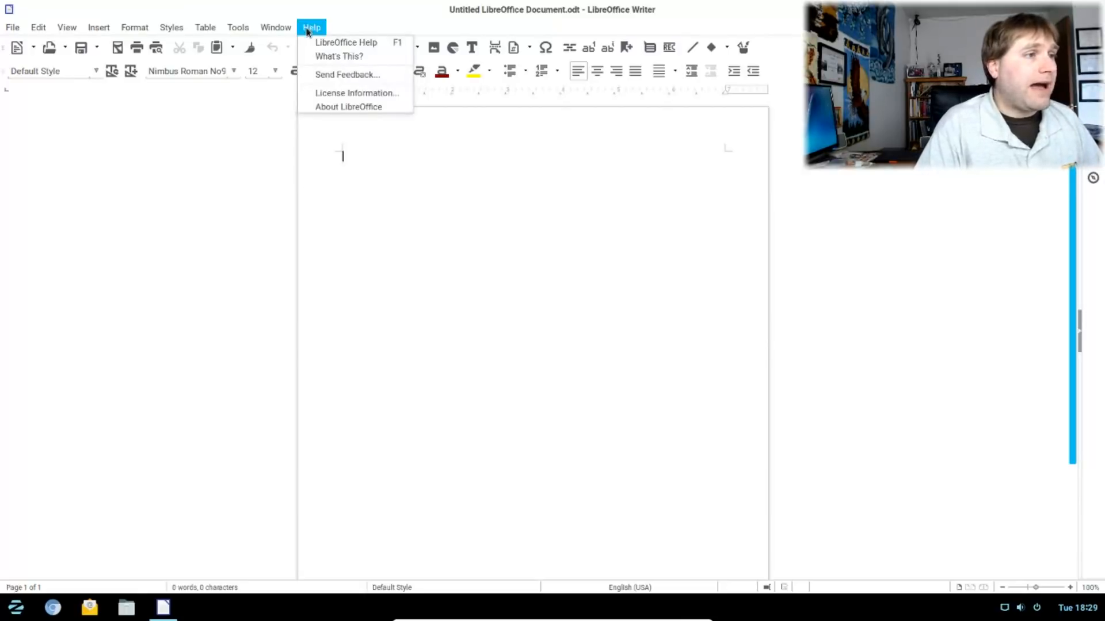
{"action": "left_click", "coordinate": [339, 107]}
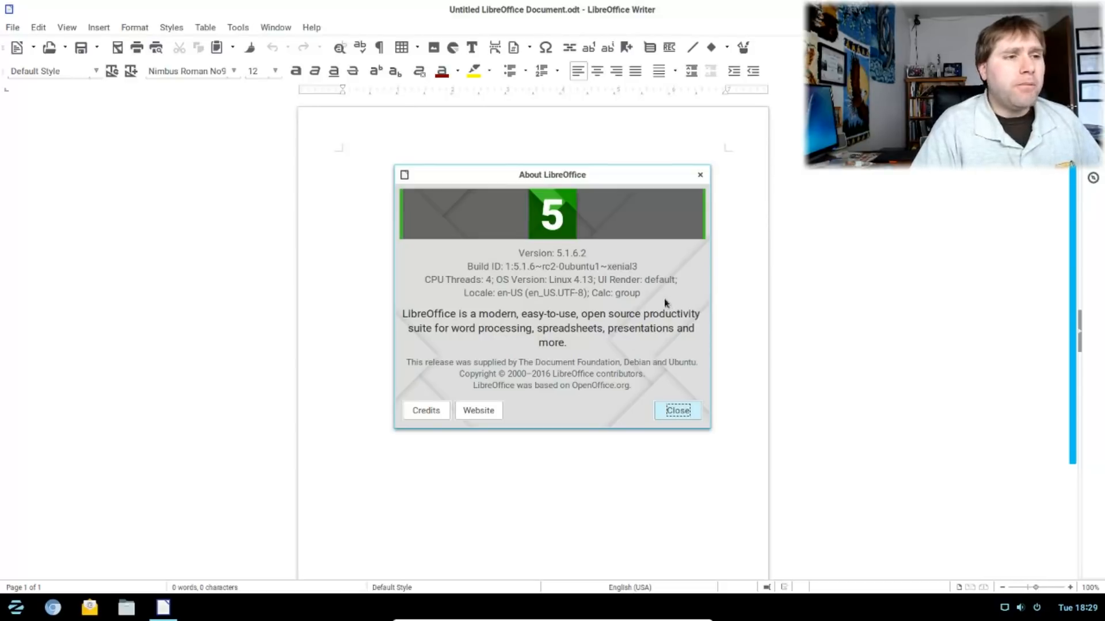
{"action": "left_click", "coordinate": [700, 175]}
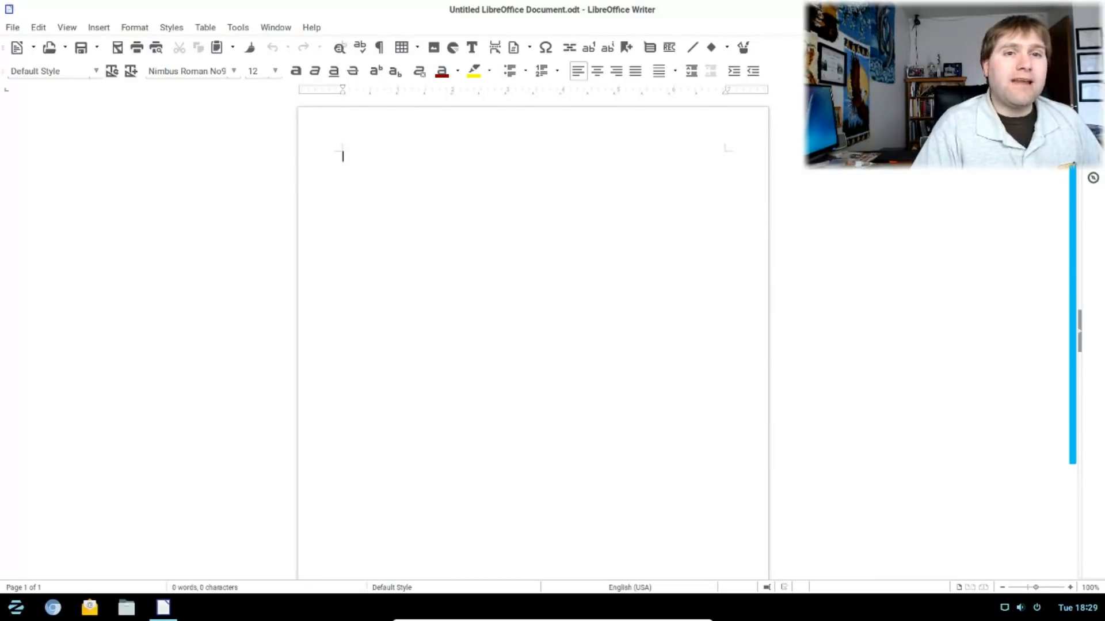
{"action": "left_click", "coordinate": [1092, 9]}
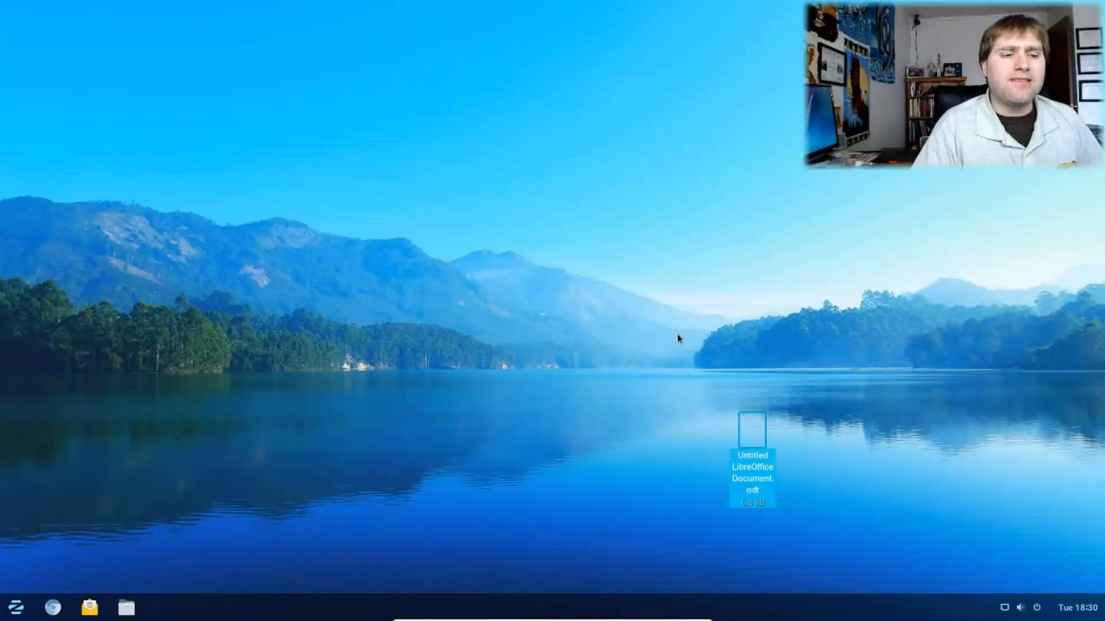
Step: Look over the file actions available for the LibreOffice document on the desktop, and dismiss them
{"action": "left_click", "coordinate": [863, 440]}
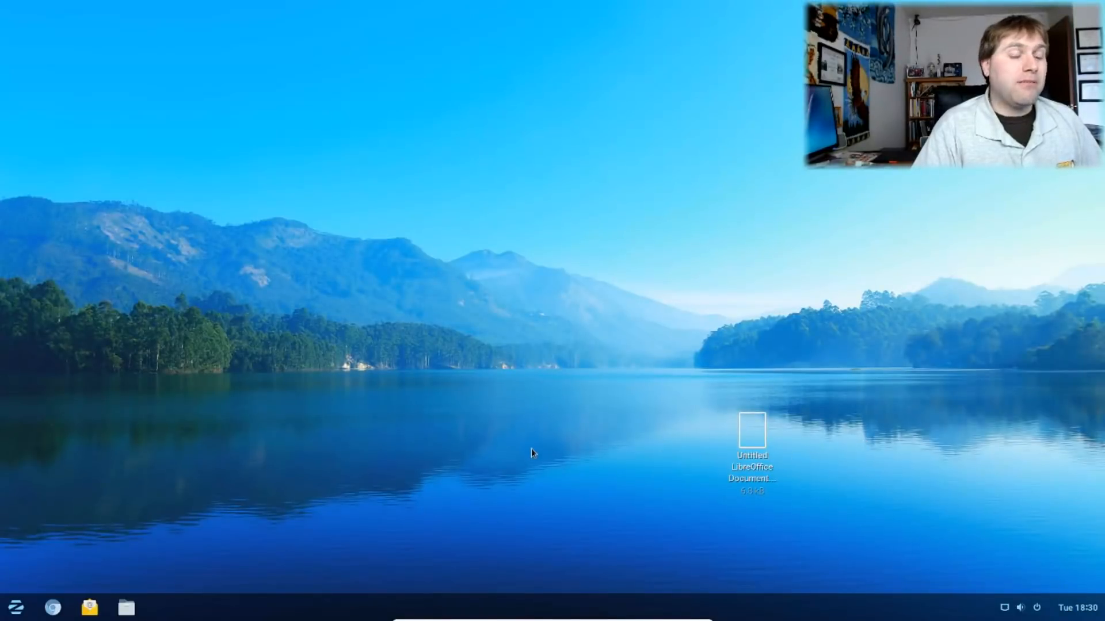
{"action": "right_click", "coordinate": [754, 455]}
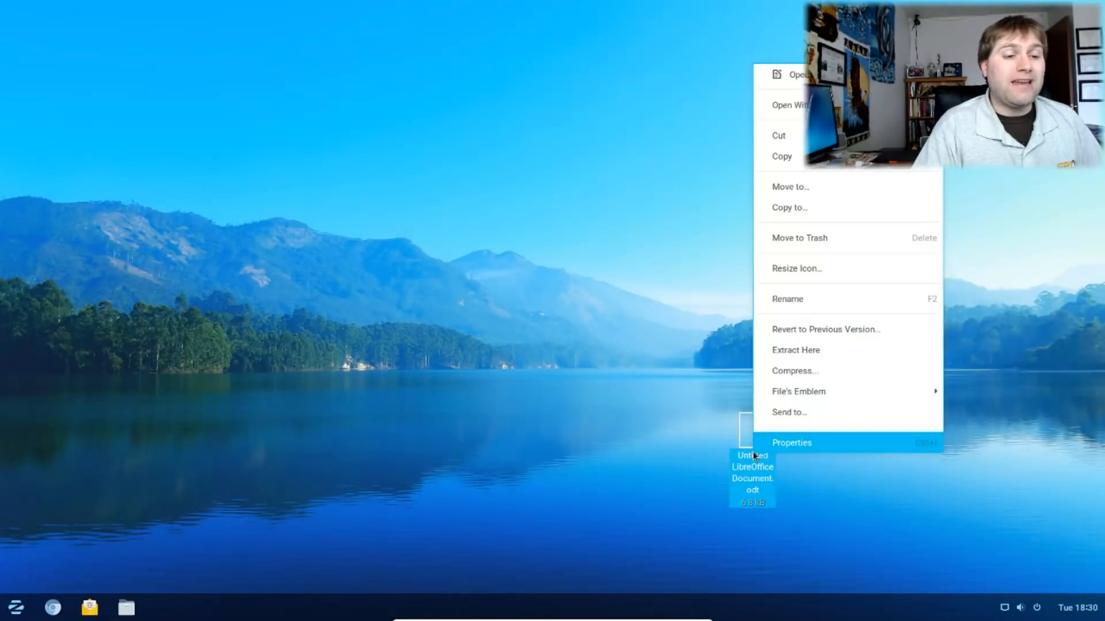
{"action": "left_click", "coordinate": [647, 428]}
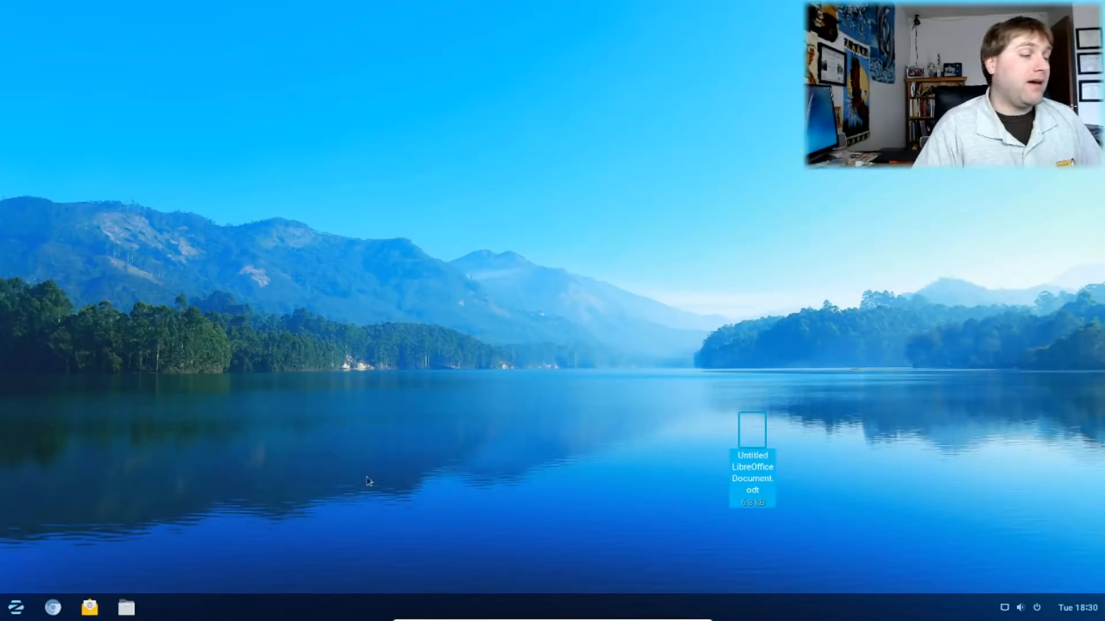
Step: Examine the application categories and the full list of programs included under Accessories
{"action": "left_click", "coordinate": [17, 609]}
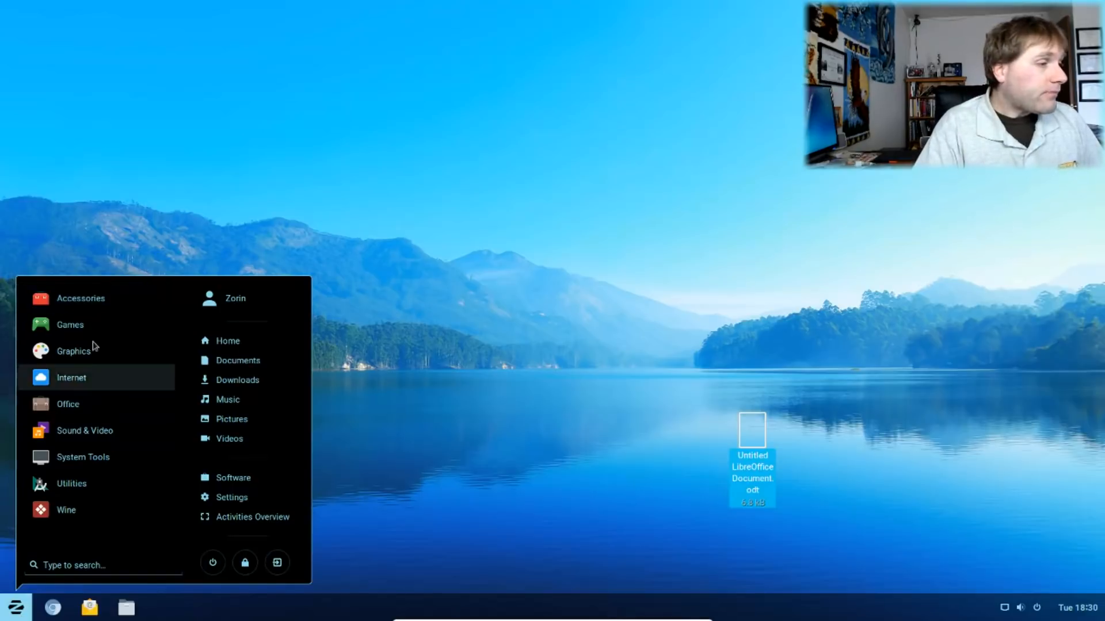
{"action": "left_click", "coordinate": [98, 305]}
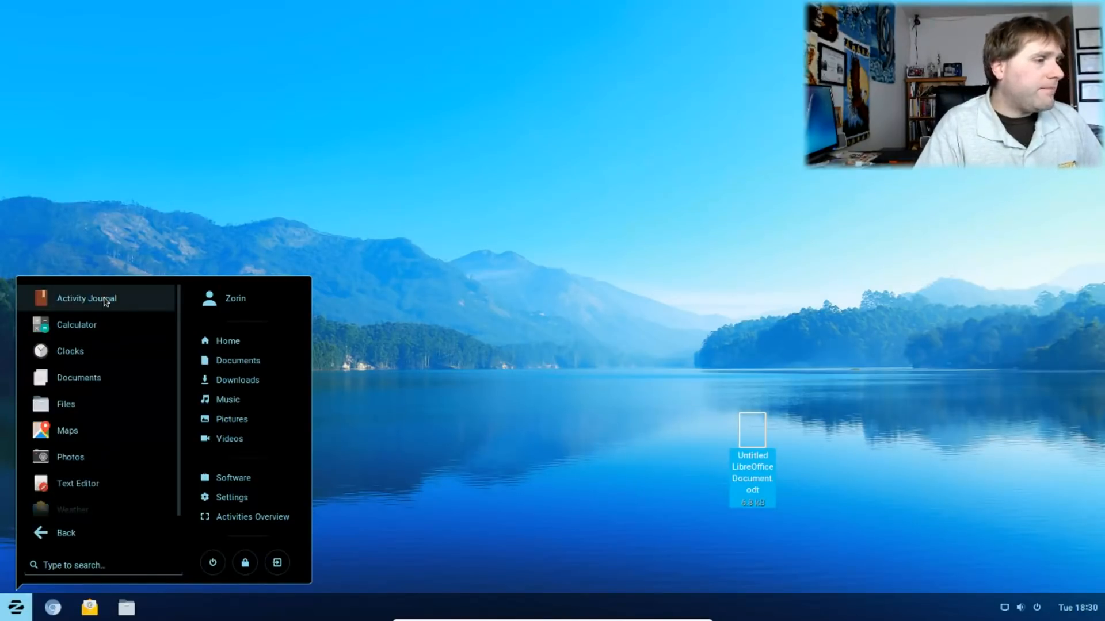
{"action": "left_click", "coordinate": [75, 533]}
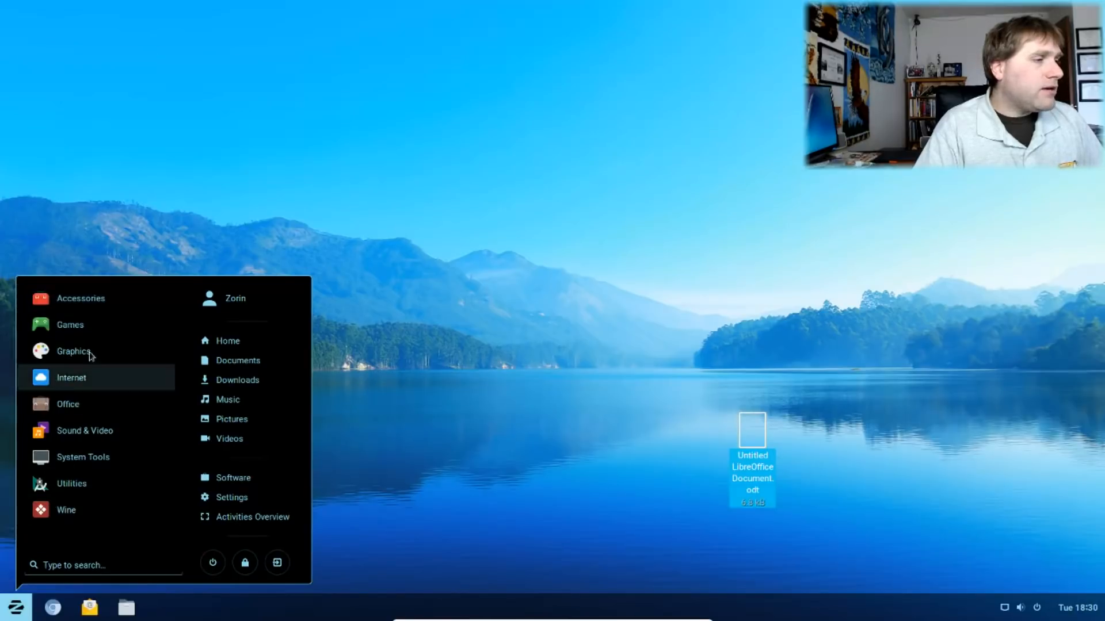
{"action": "left_click", "coordinate": [85, 306]}
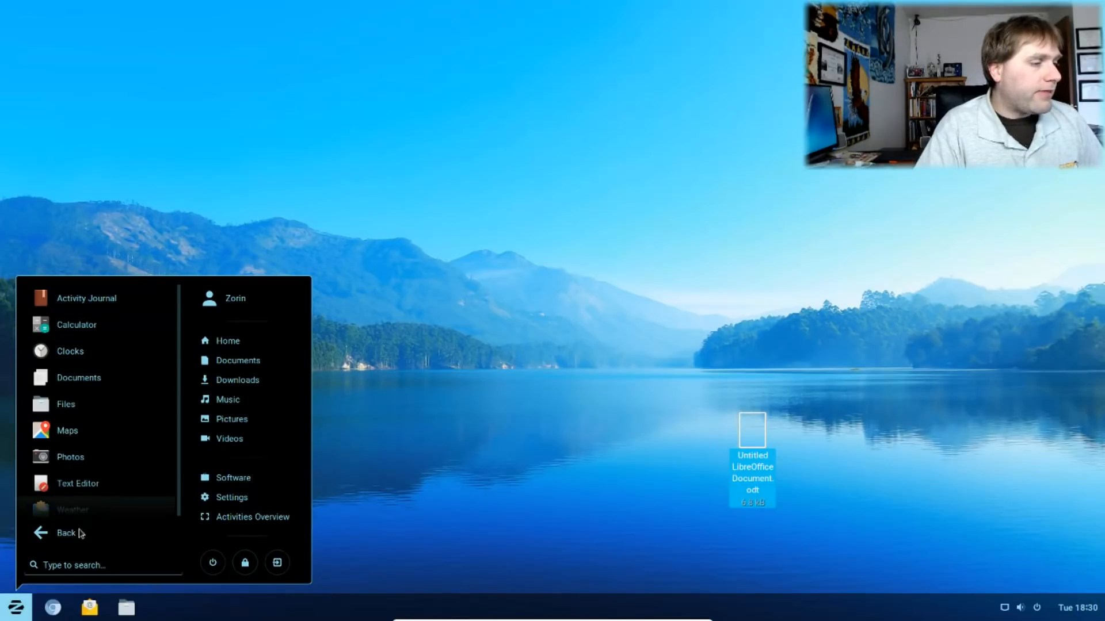
{"action": "left_click", "coordinate": [73, 539]}
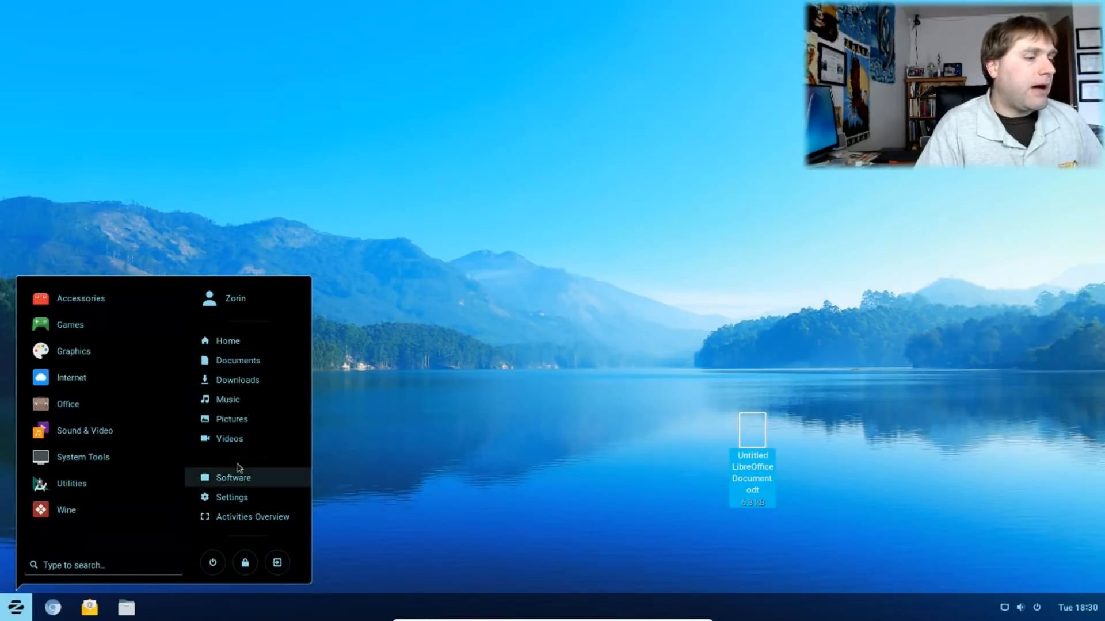
{"action": "left_click", "coordinate": [107, 312]}
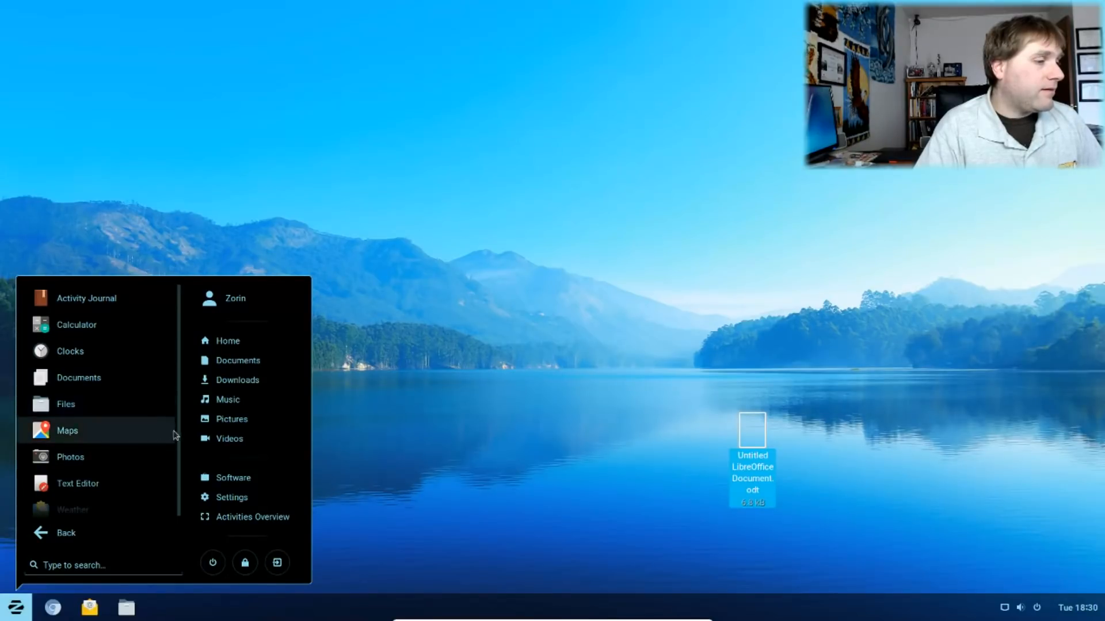
{"action": "scroll", "coordinate": [181, 453], "scroll_direction": "down", "scroll_amount": 1}
{"action": "scroll", "coordinate": [182, 474], "scroll_direction": "up", "scroll_amount": 1}
{"action": "scroll", "coordinate": [178, 483], "scroll_direction": "down", "scroll_amount": 1}
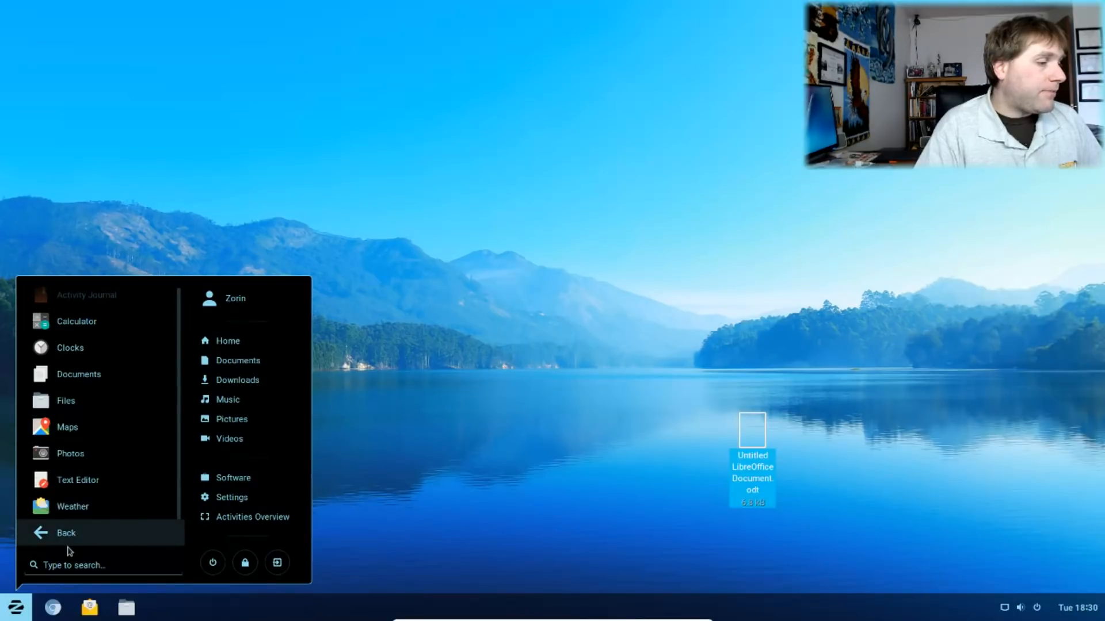
Step: Open Weather, set the location to State College, Pennsylvania, United States, and close the app after viewing the forecast
{"action": "left_click", "coordinate": [79, 509]}
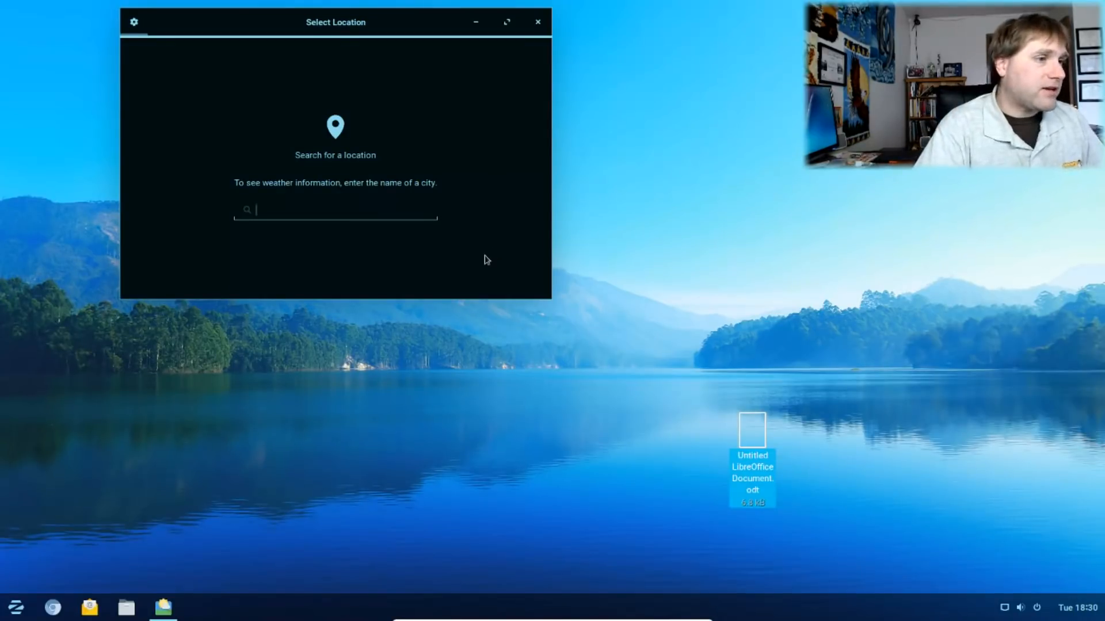
{"action": "type", "text": "state"}
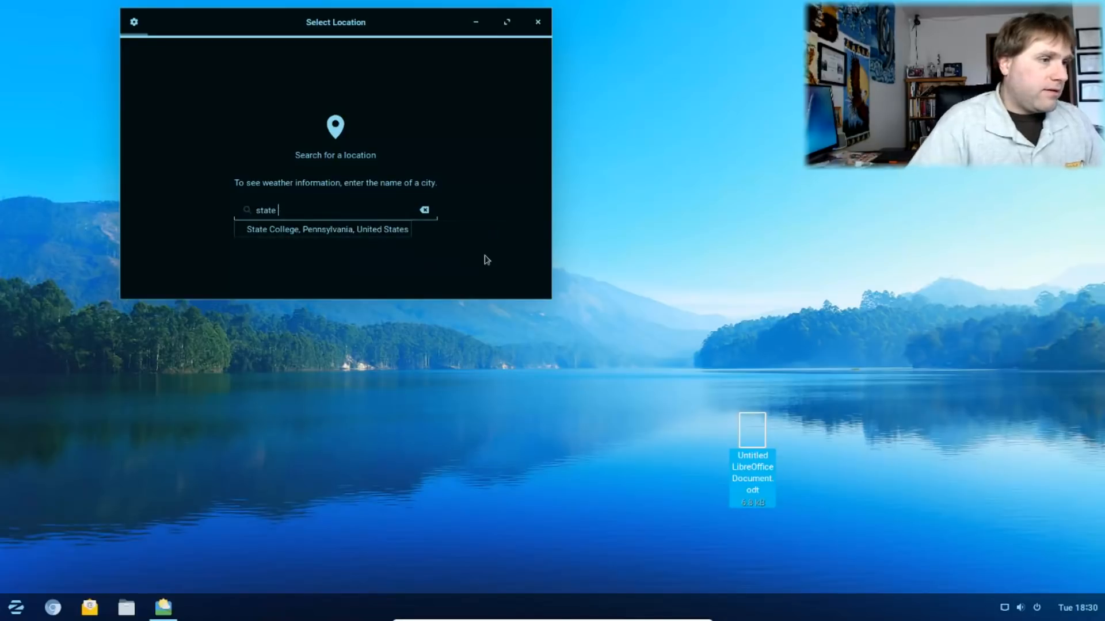
{"action": "left_click", "coordinate": [365, 234]}
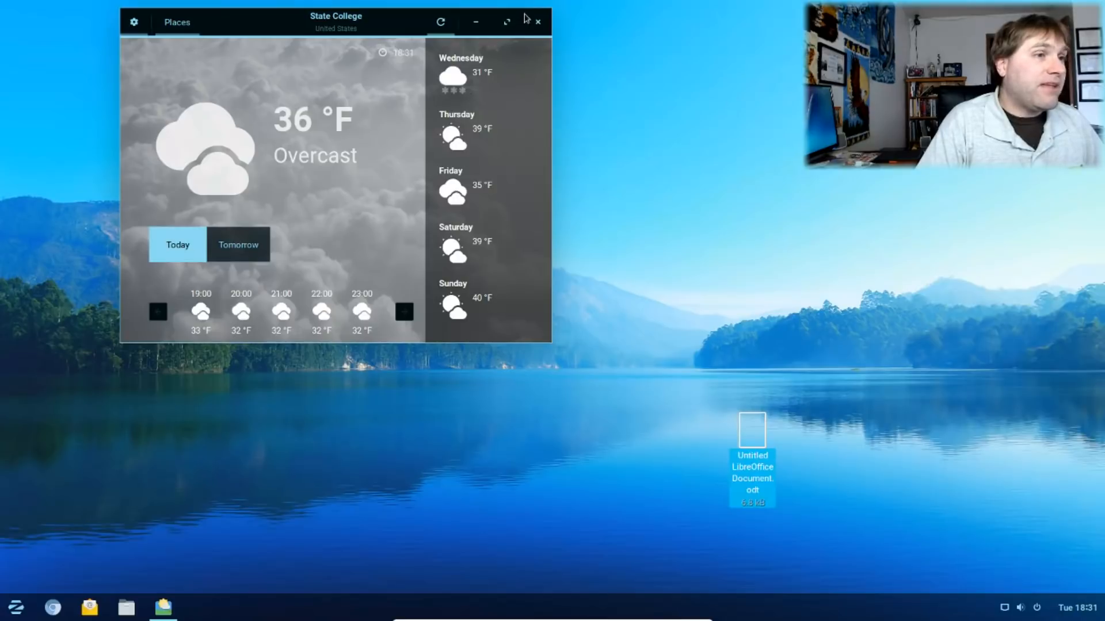
{"action": "left_click", "coordinate": [538, 22]}
Step: Look through the included games, open AisleRiot Solitaire and enlarge its Klondike window
{"action": "left_click", "coordinate": [16, 610]}
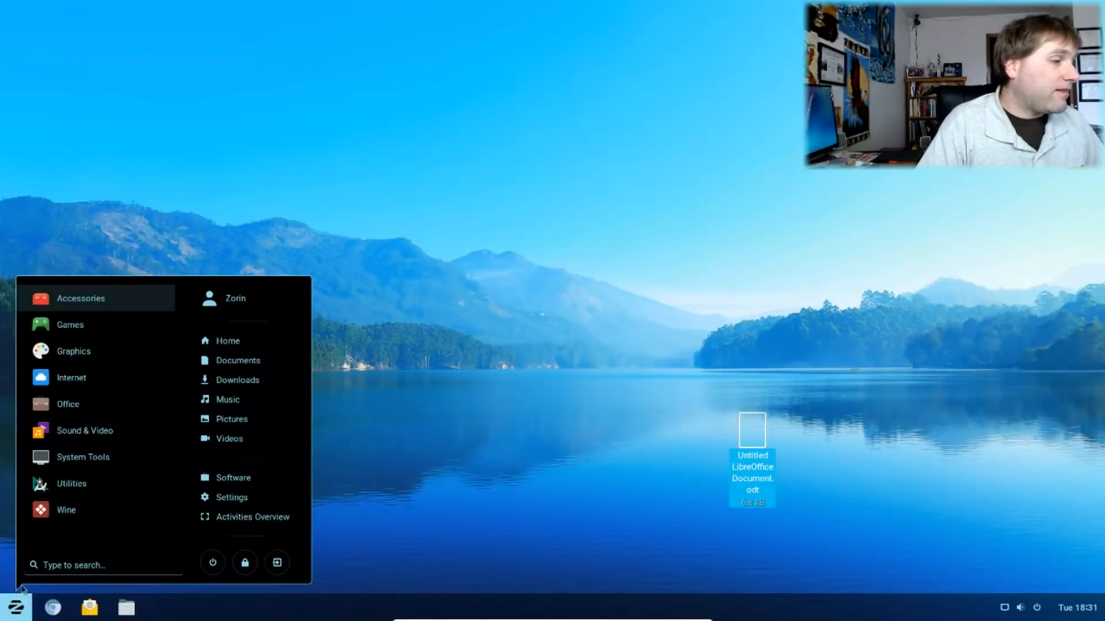
{"action": "left_click", "coordinate": [107, 328]}
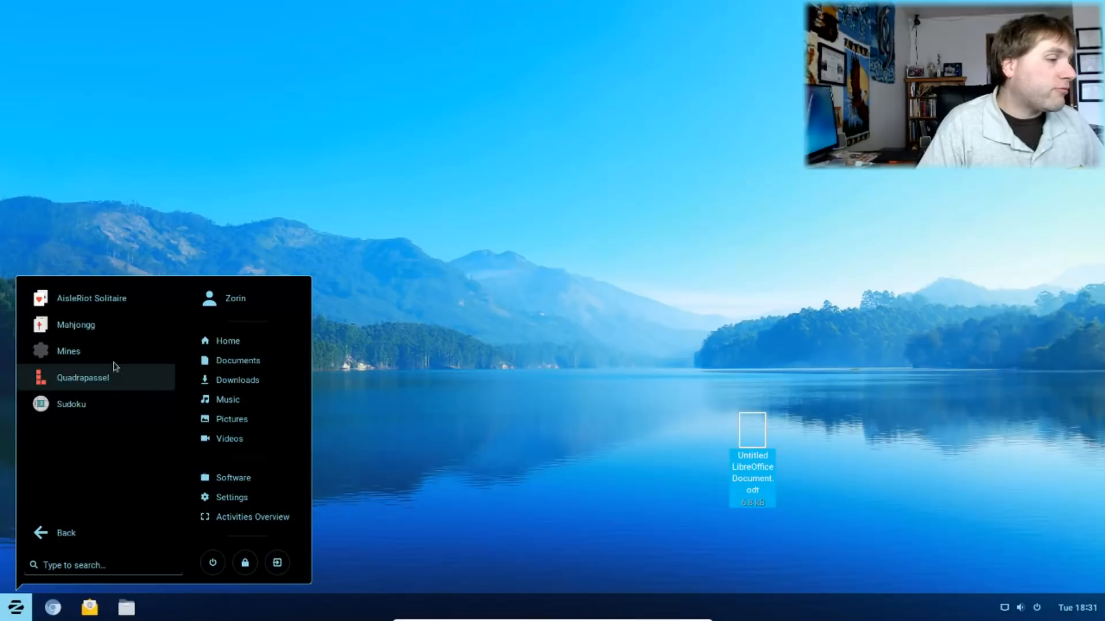
{"action": "left_click", "coordinate": [338, 239]}
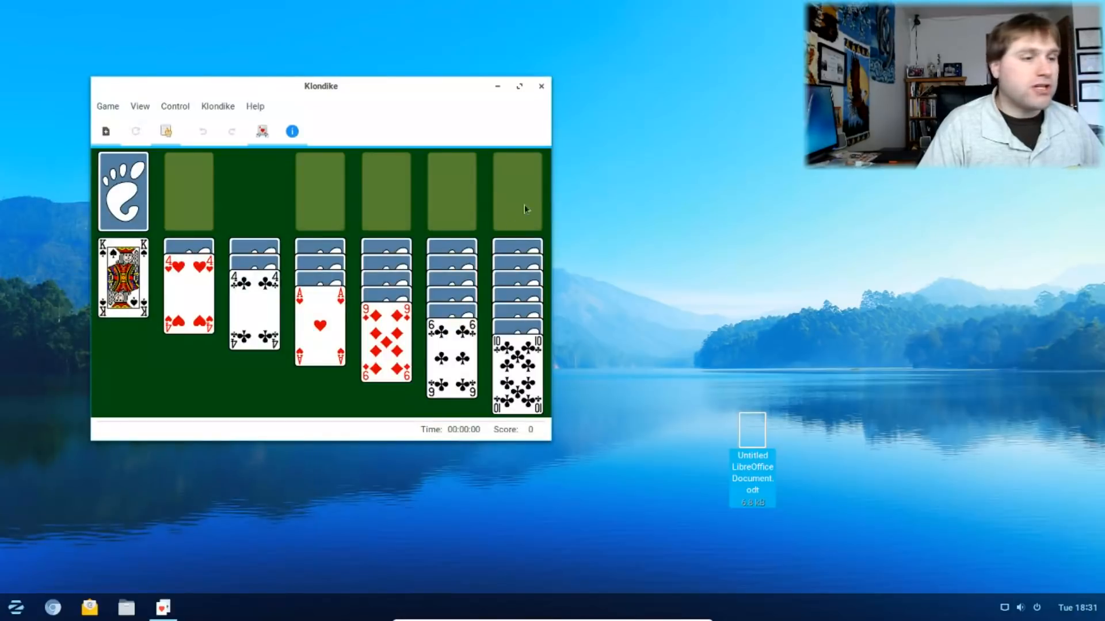
{"action": "left_click_drag", "start_coordinate": [551, 454], "coordinate": [697, 507]}
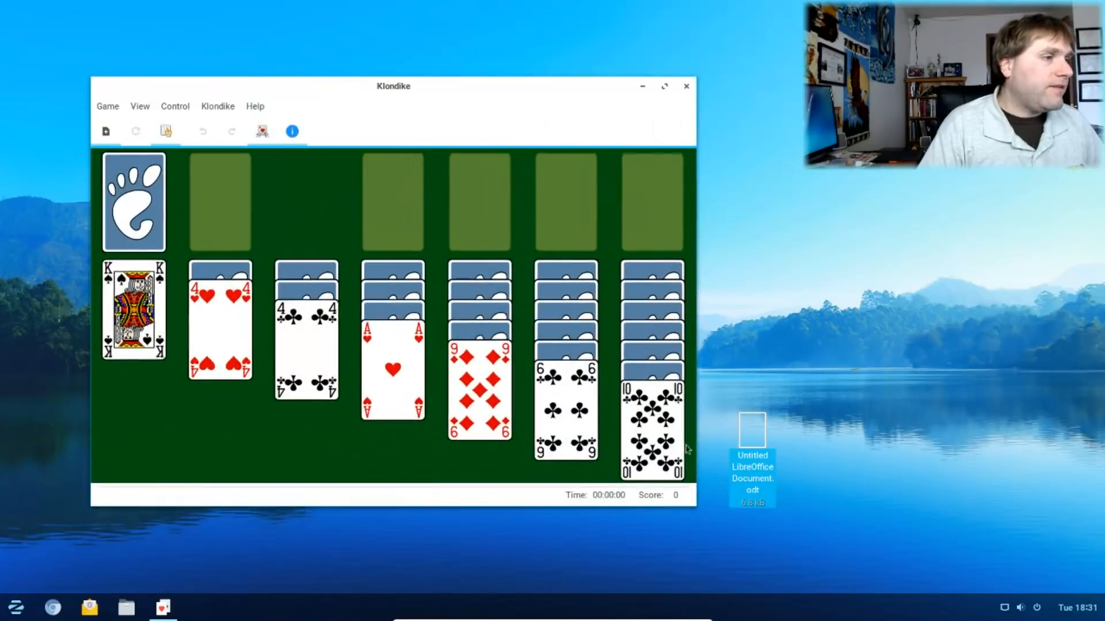
Step: Look over the Klondike game's control and view options, including the card styles, and close the game
{"action": "left_click", "coordinate": [212, 104]}
{"action": "left_click", "coordinate": [211, 103]}
{"action": "left_click", "coordinate": [174, 107]}
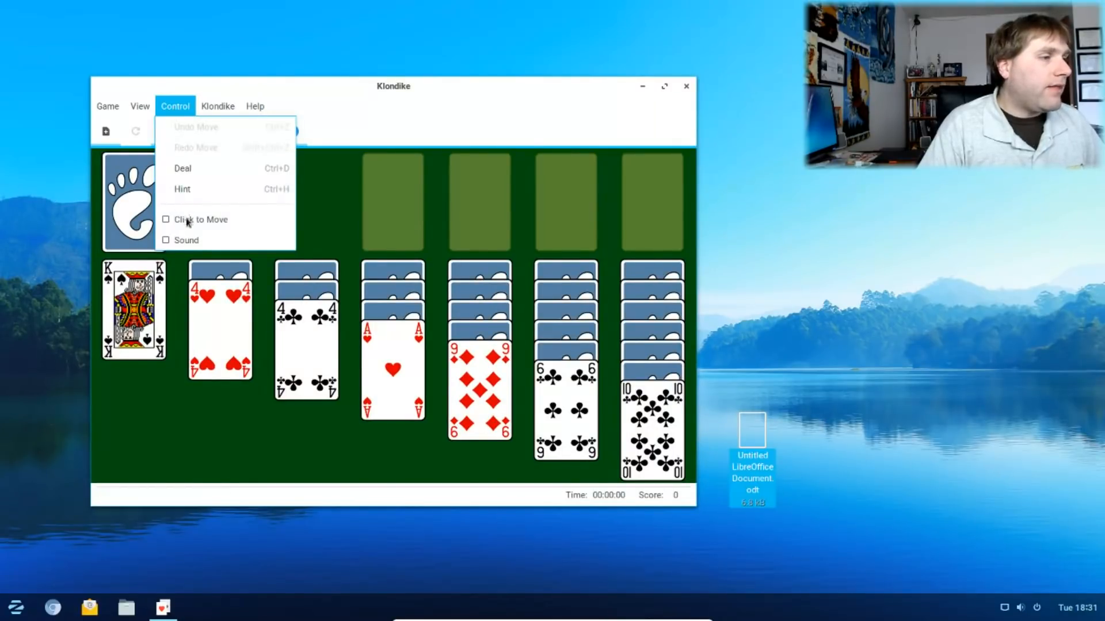
{"action": "mouse_move", "coordinate": [140, 109]}
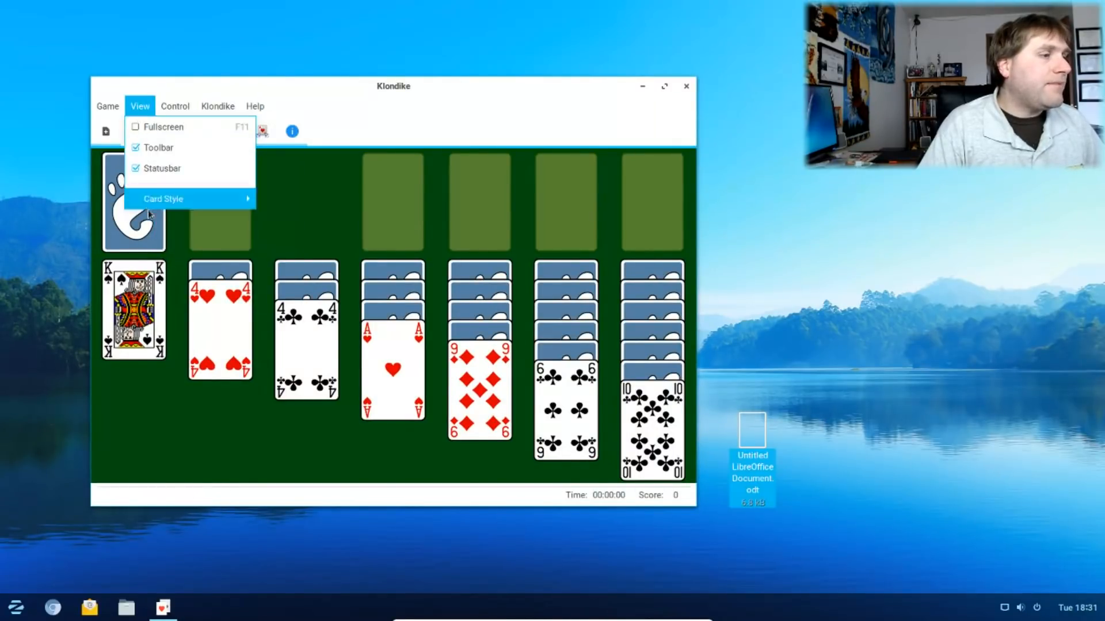
{"action": "mouse_move", "coordinate": [158, 199]}
{"action": "left_click", "coordinate": [317, 220]}
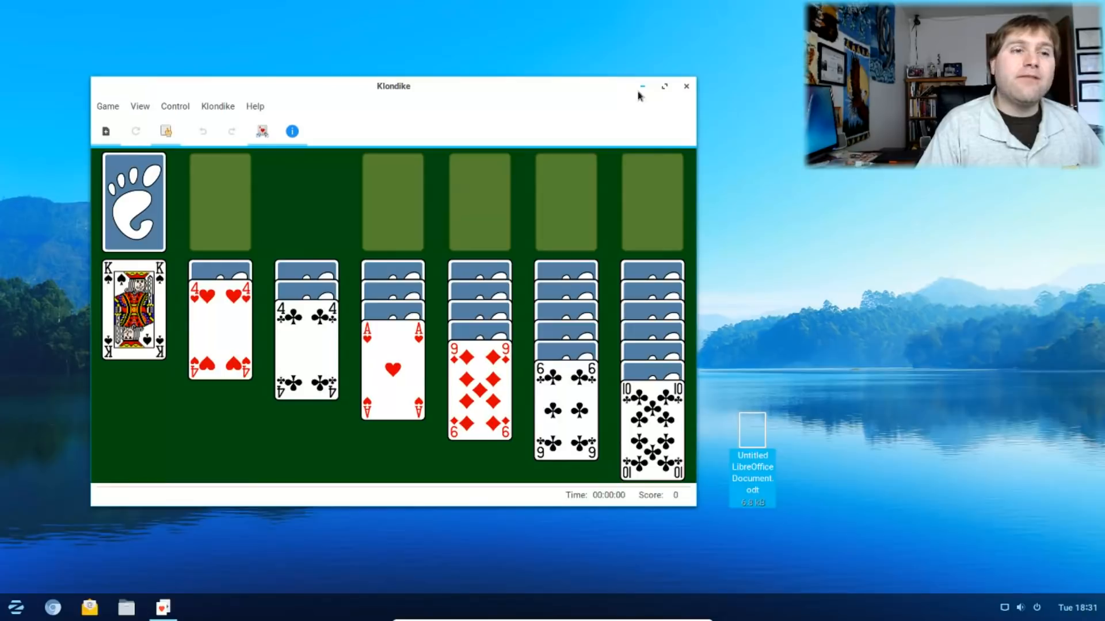
{"action": "left_click", "coordinate": [687, 88]}
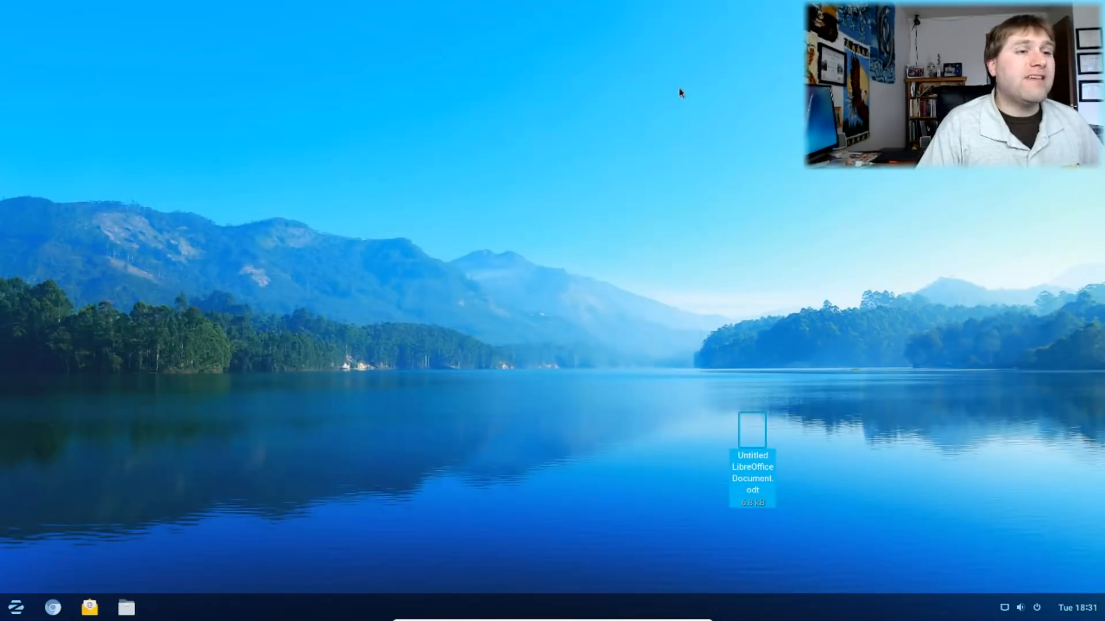
Step: Look through the applications in the Games and Graphics categories and open GIMP Image Editor
{"action": "left_click", "coordinate": [8, 612]}
{"action": "left_click", "coordinate": [84, 327]}
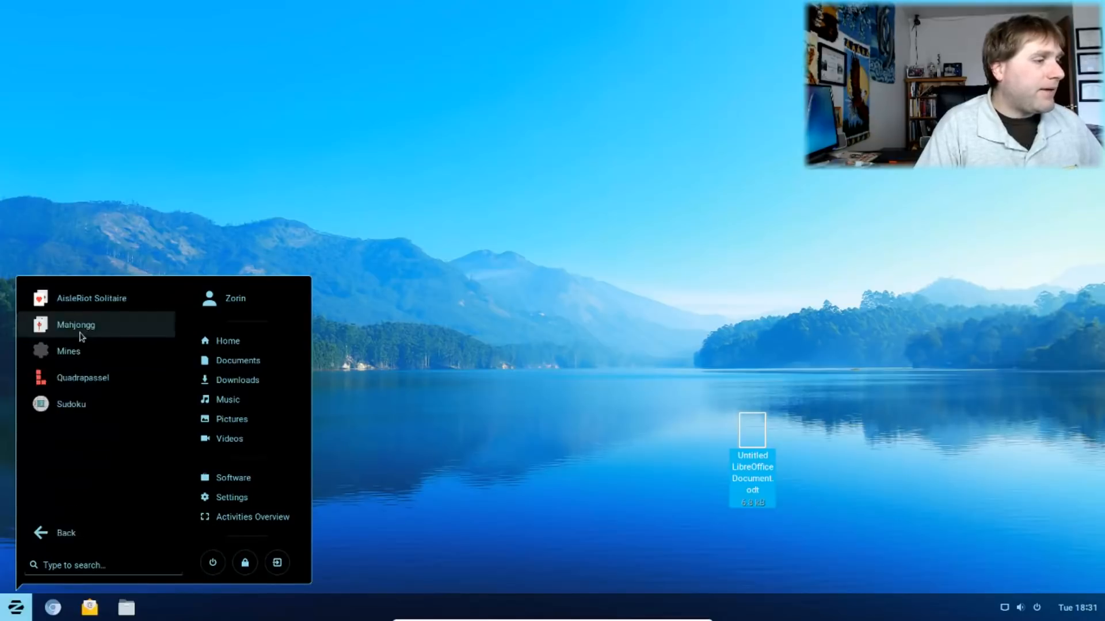
{"action": "left_click", "coordinate": [67, 539]}
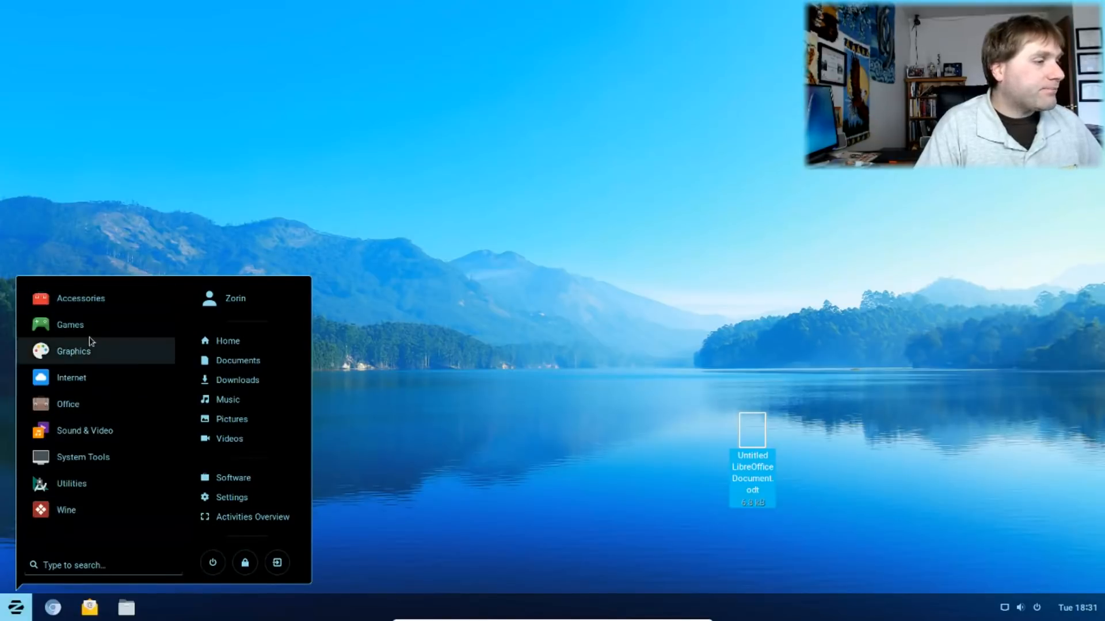
{"action": "left_click", "coordinate": [77, 353]}
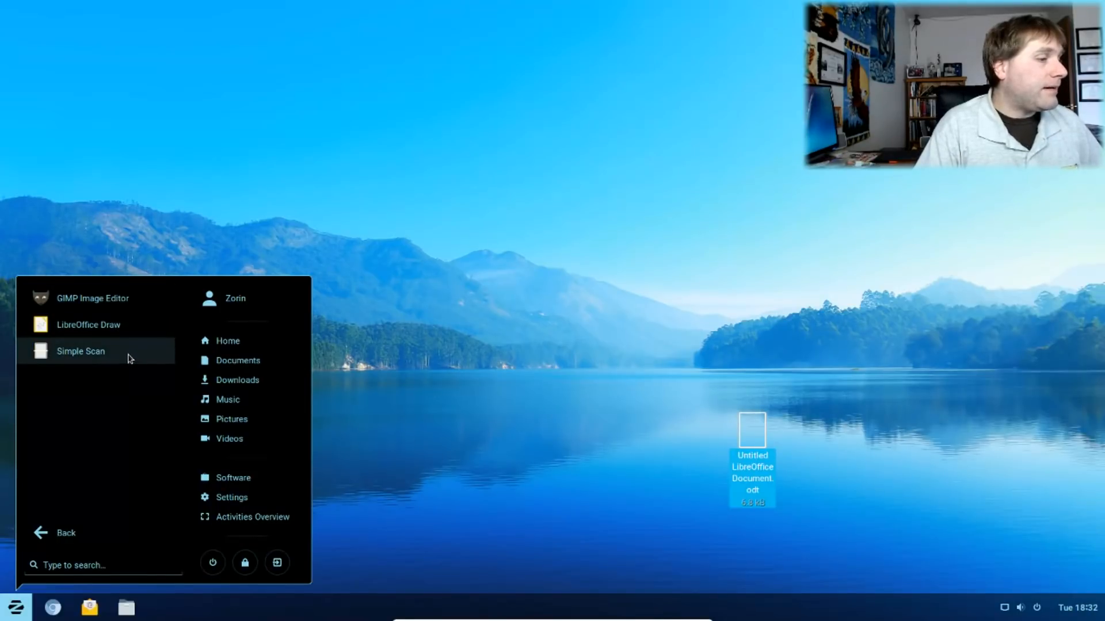
{"action": "left_click", "coordinate": [116, 322]}
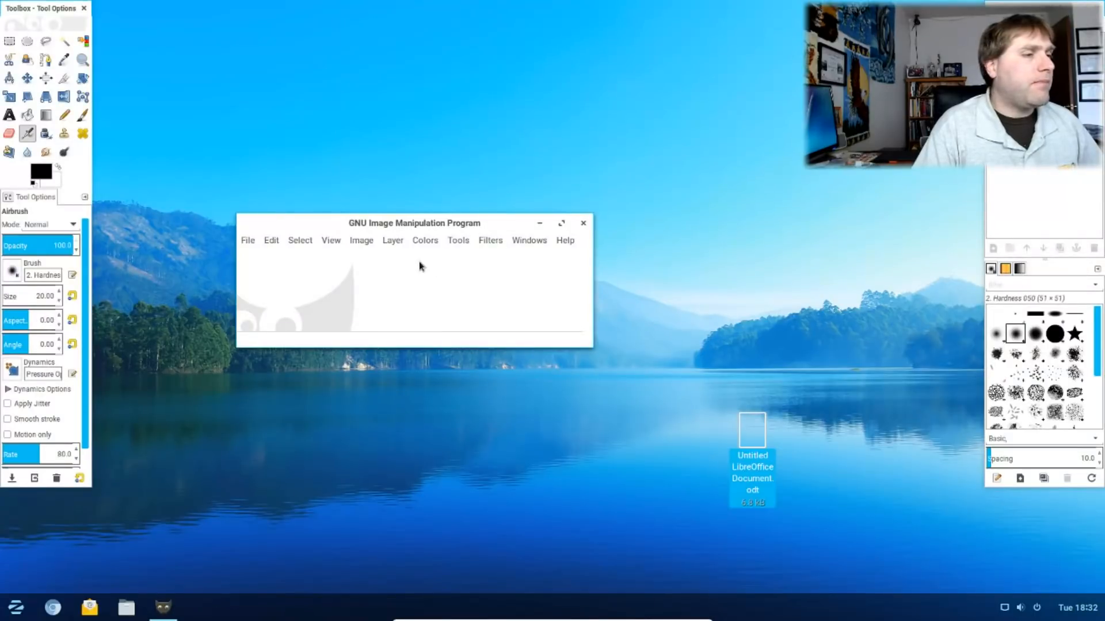
Step: Look over GIMP's image, filter and window commands and switch the program to single-window mode
{"action": "left_click", "coordinate": [363, 240]}
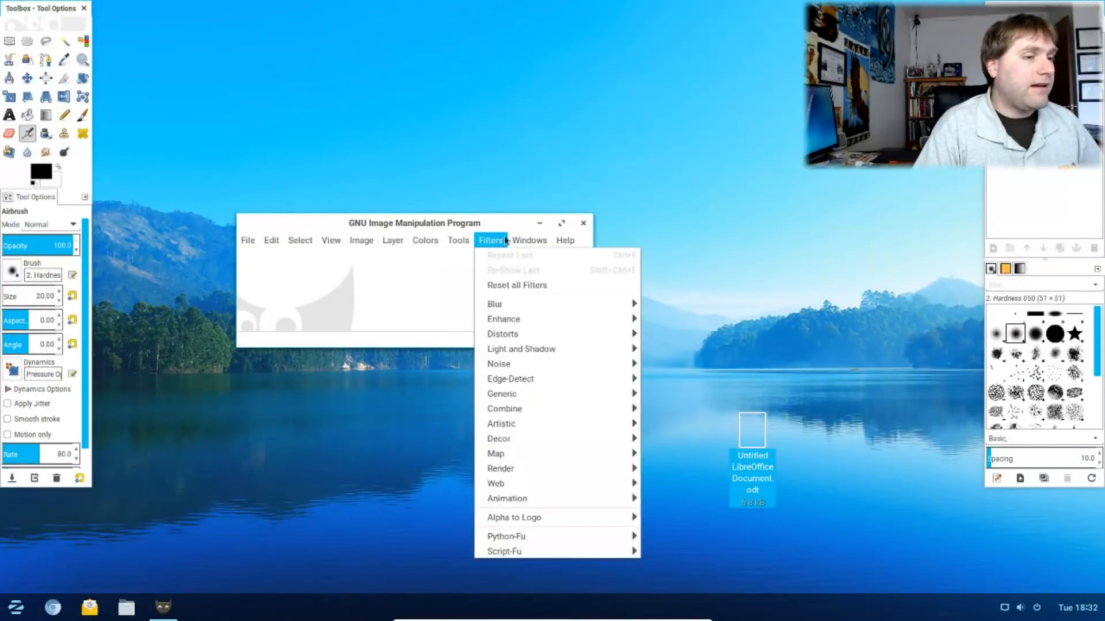
{"action": "mouse_move", "coordinate": [529, 241]}
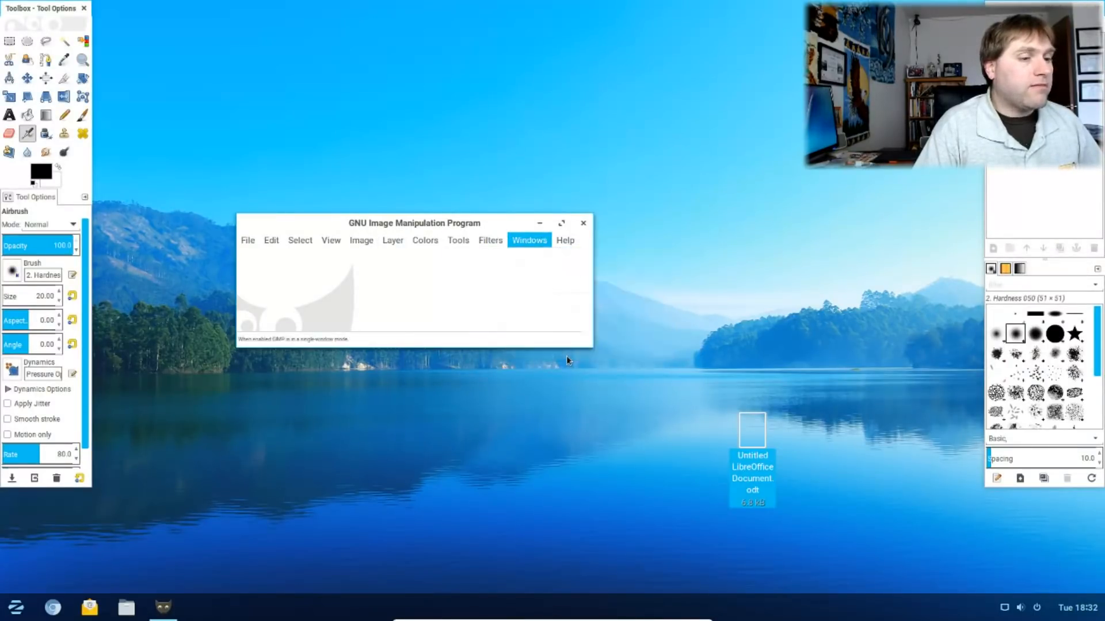
{"action": "left_click", "coordinate": [566, 353]}
Step: Maximize the GIMP window and widen its toolbox dock, quitting the program once the layout has been viewed
{"action": "left_click_drag", "start_coordinate": [698, 135], "coordinate": [754, 10]}
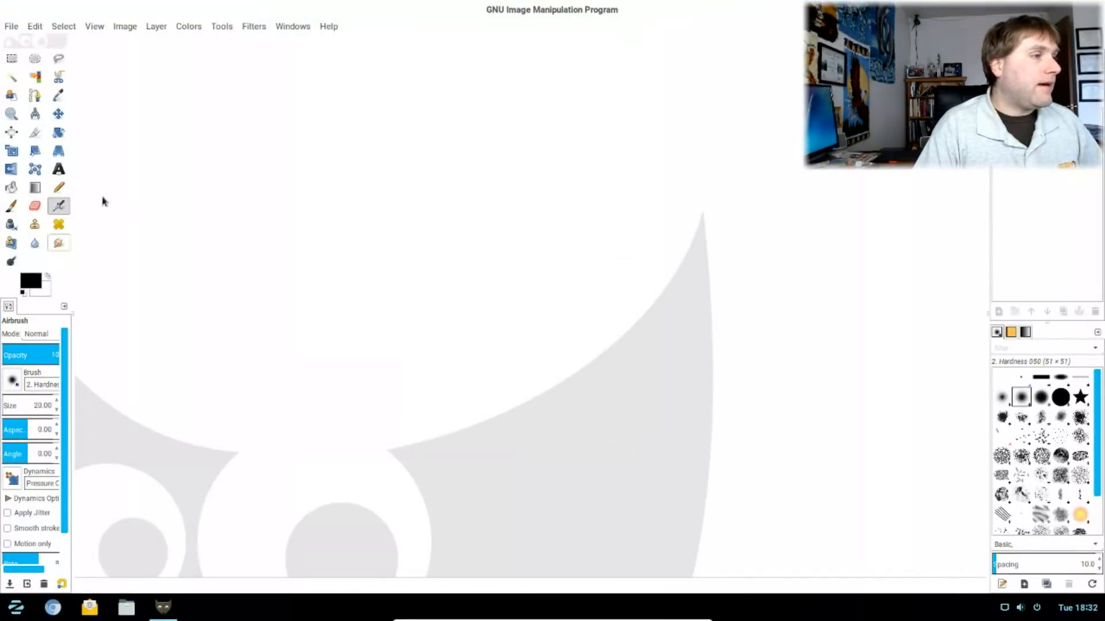
{"action": "left_click_drag", "start_coordinate": [72, 276], "coordinate": [177, 279]}
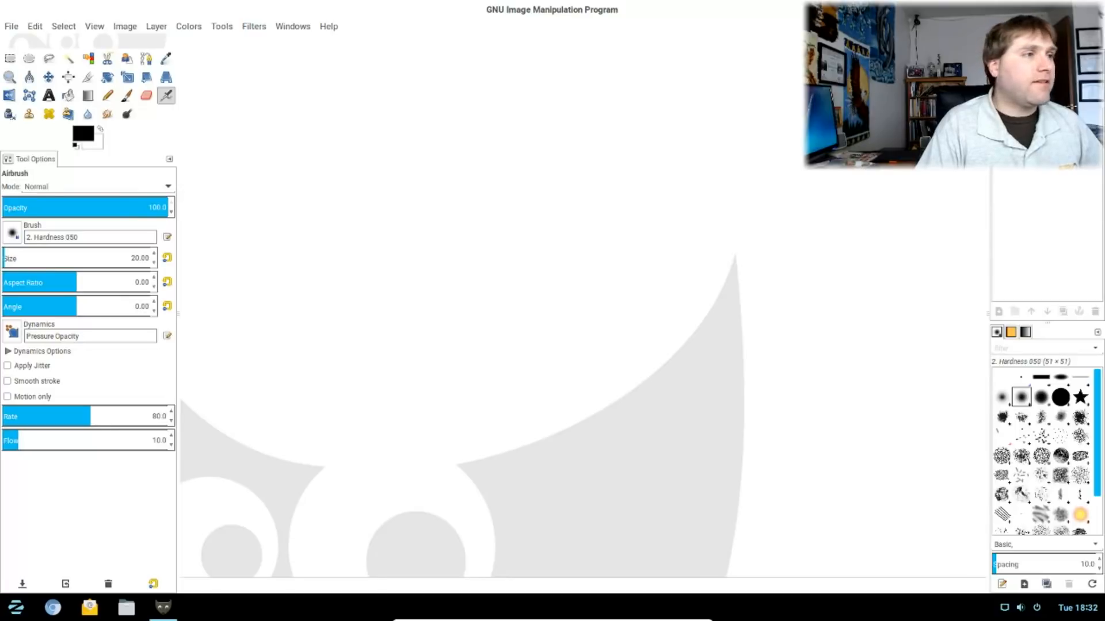
{"action": "key", "text": "ctrl+q"}
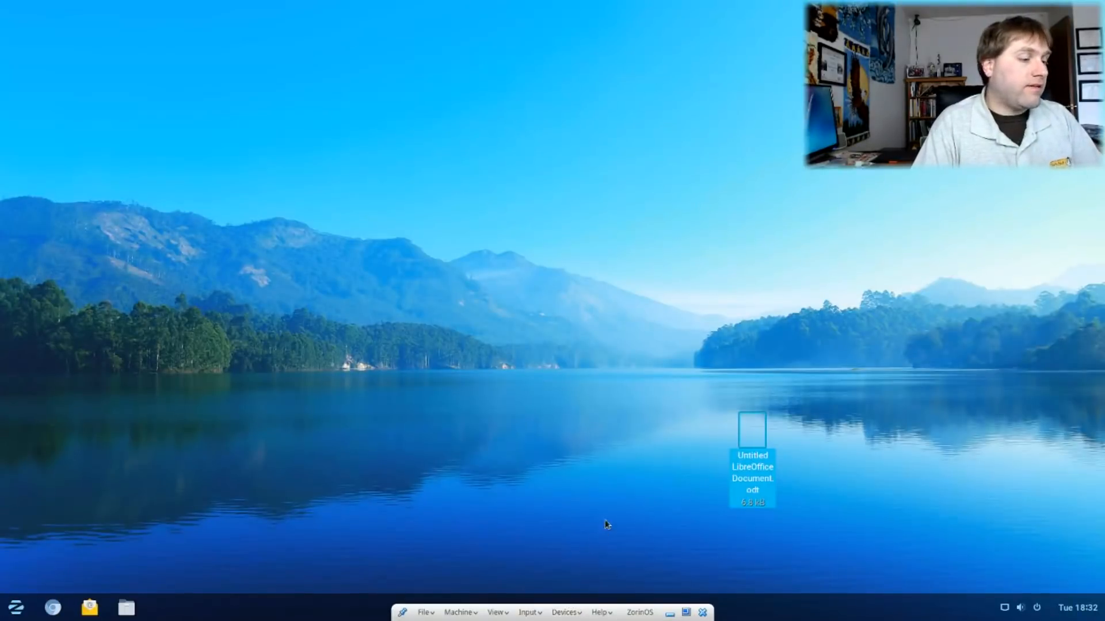
Step: Look through the Graphics and Internet application categories and open Zorin Web Browser Manager
{"action": "left_click", "coordinate": [15, 607]}
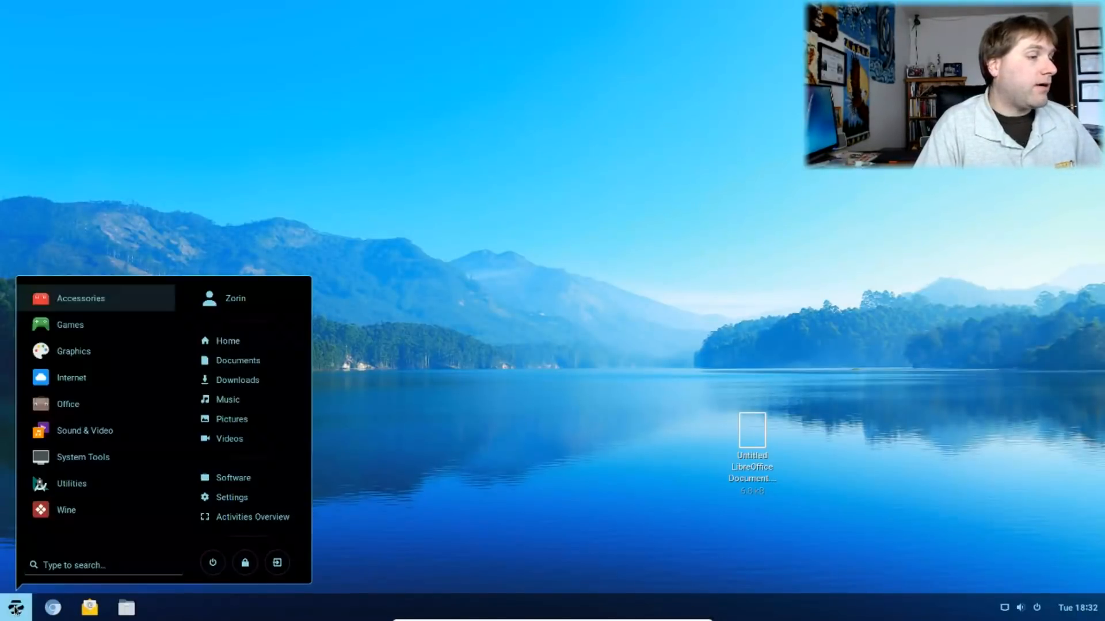
{"action": "left_click", "coordinate": [92, 351]}
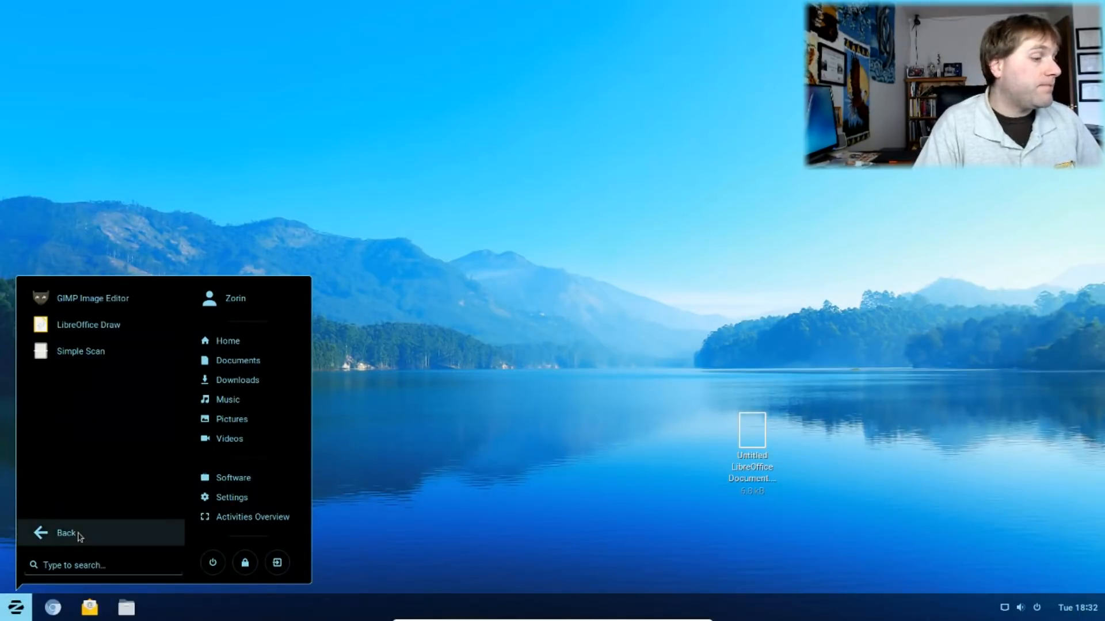
{"action": "left_click", "coordinate": [79, 533]}
{"action": "left_click", "coordinate": [72, 378]}
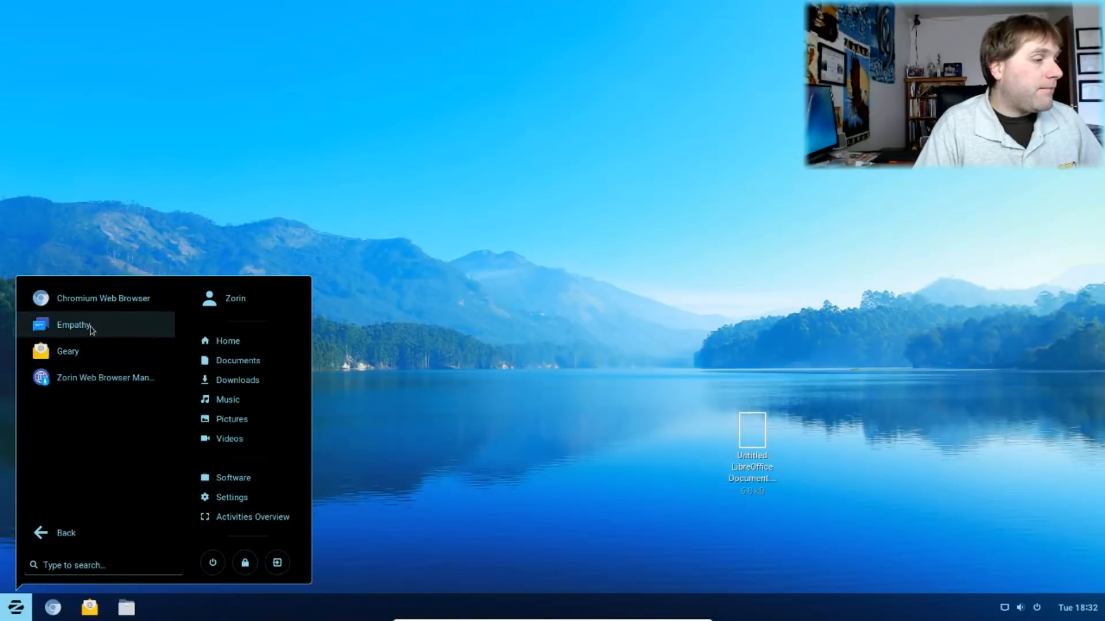
{"action": "left_click", "coordinate": [113, 384]}
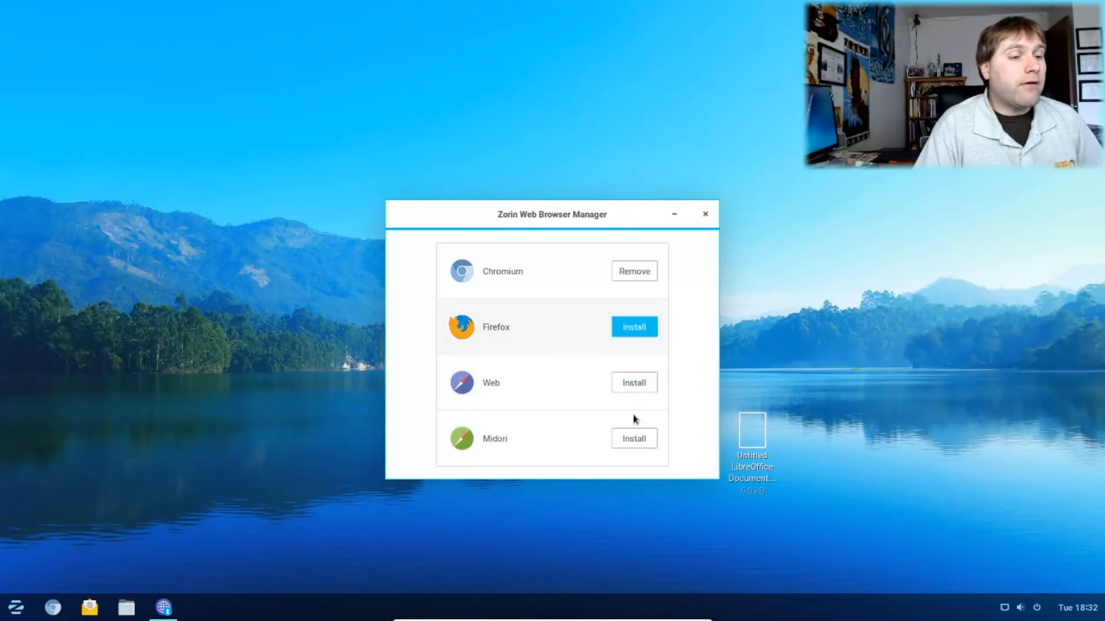
Step: Install the Firefox and Web browsers, authenticating with the account password, and close the browser manager
{"action": "left_click", "coordinate": [632, 391]}
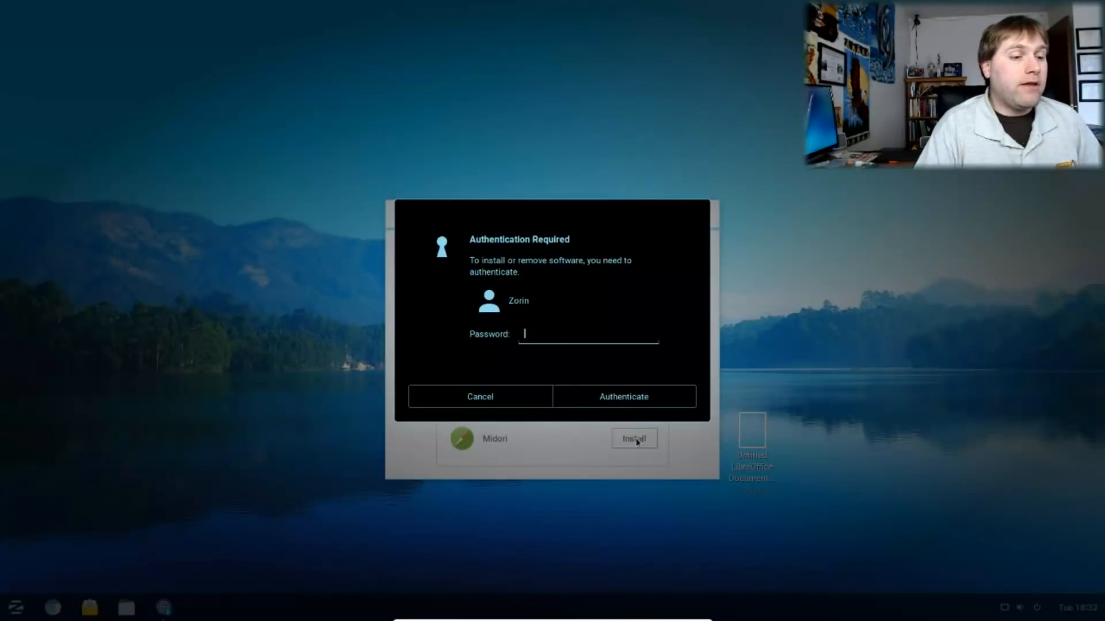
{"action": "type", "text": "*****"}
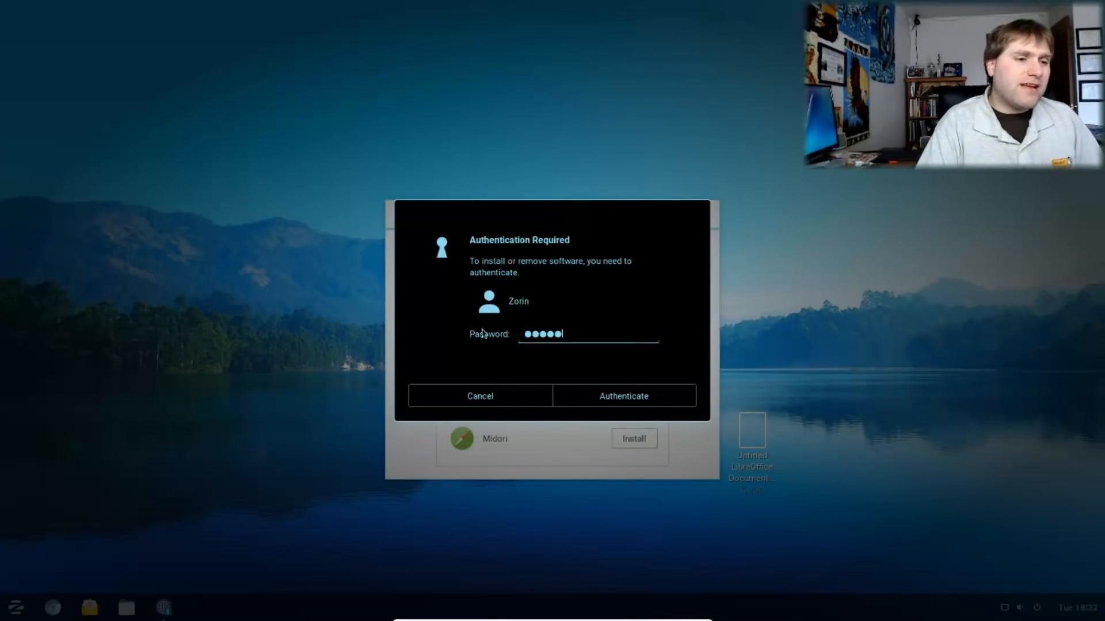
{"action": "left_click", "coordinate": [622, 393]}
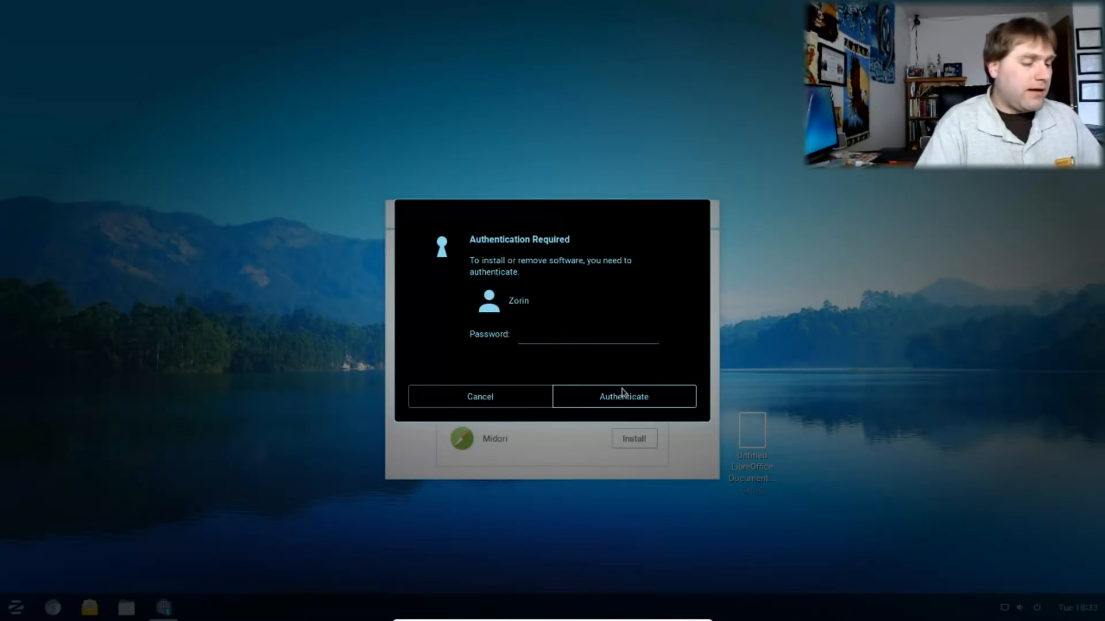
{"action": "type", "text": "*****"}
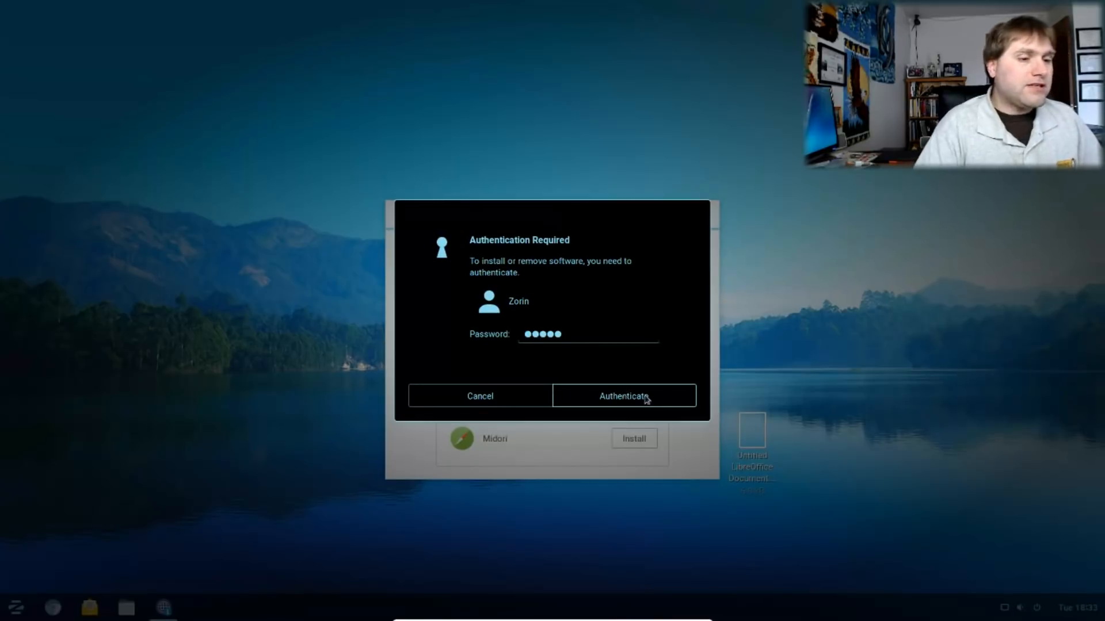
{"action": "left_click", "coordinate": [647, 397]}
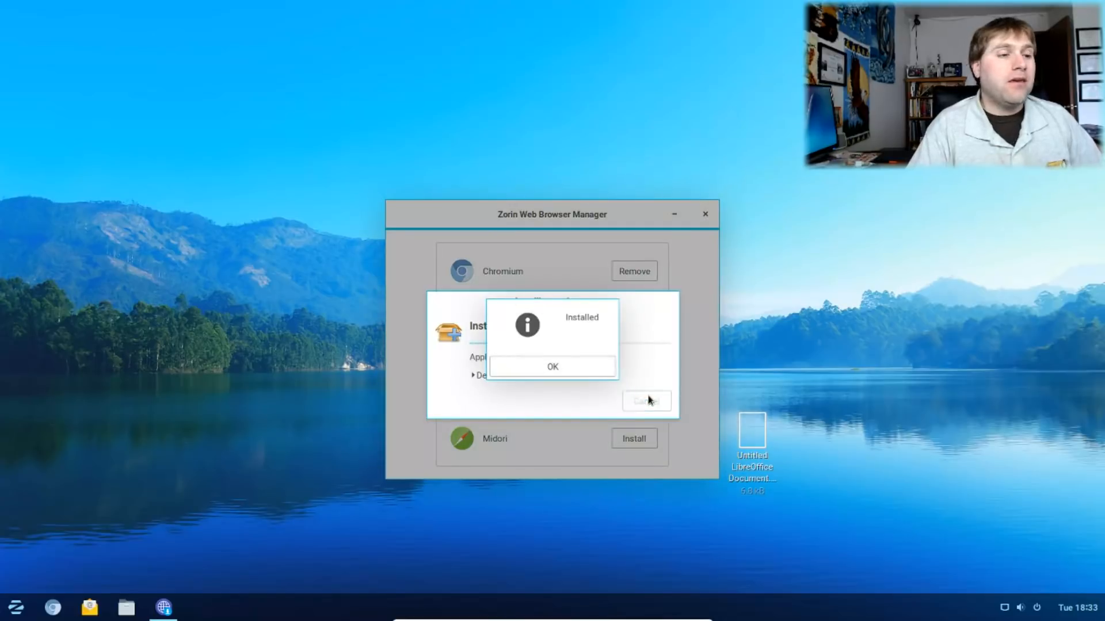
{"action": "left_click", "coordinate": [554, 371]}
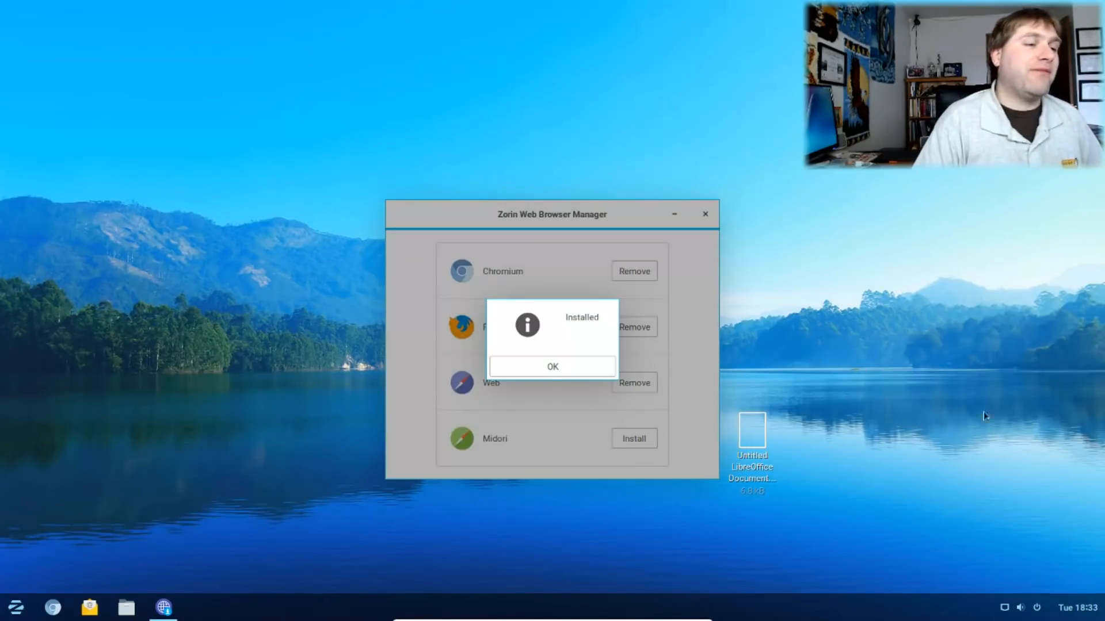
{"action": "left_click", "coordinate": [574, 369]}
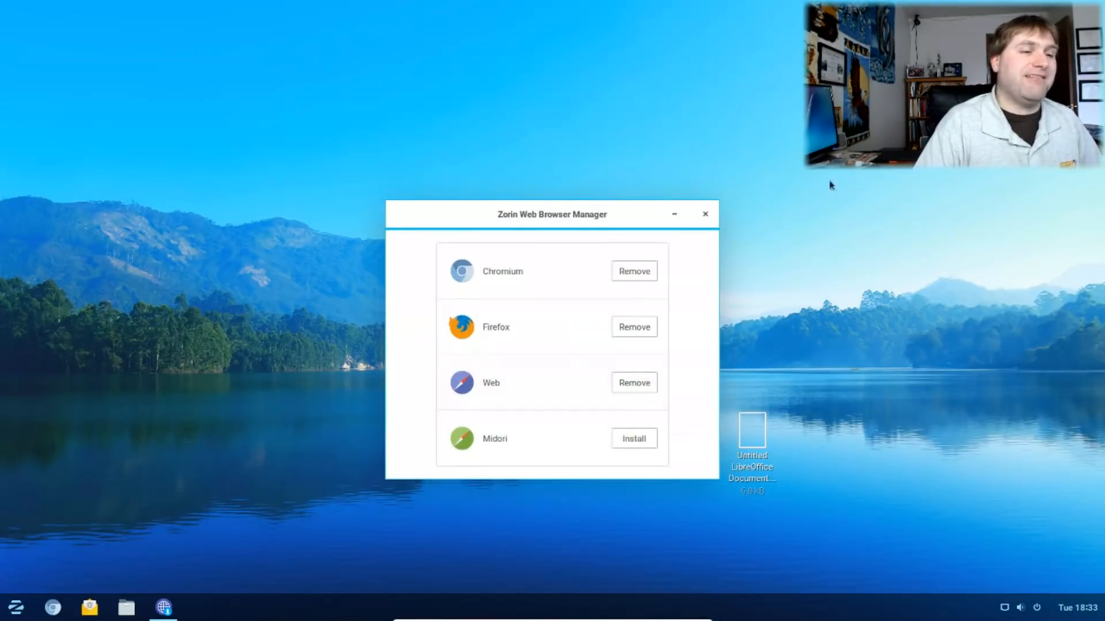
{"action": "left_click", "coordinate": [704, 214]}
Step: Add Firefox Web Browser from the Internet category to the taskbar favorites, between Geary and the file manager
{"action": "left_click", "coordinate": [7, 608]}
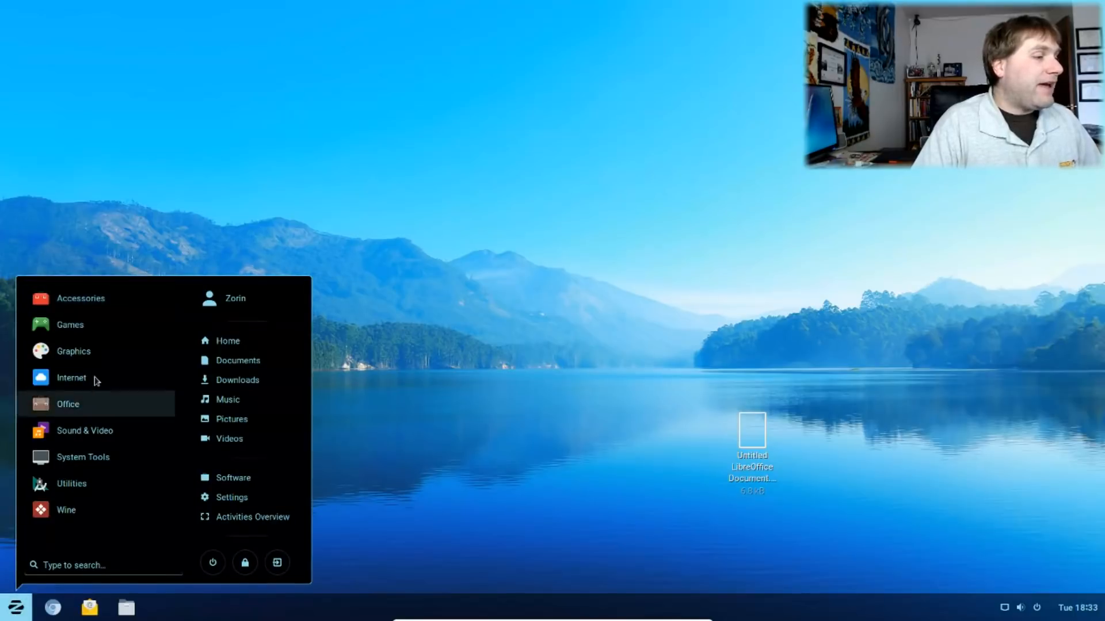
{"action": "left_click", "coordinate": [76, 380]}
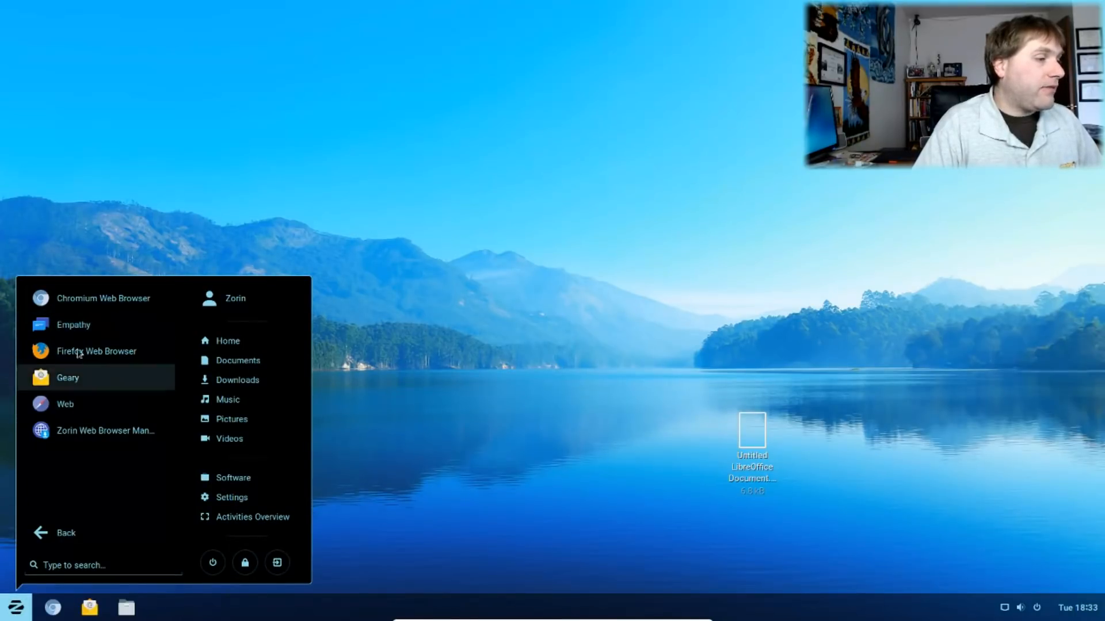
{"action": "left_click_drag", "start_coordinate": [57, 352], "coordinate": [131, 610]}
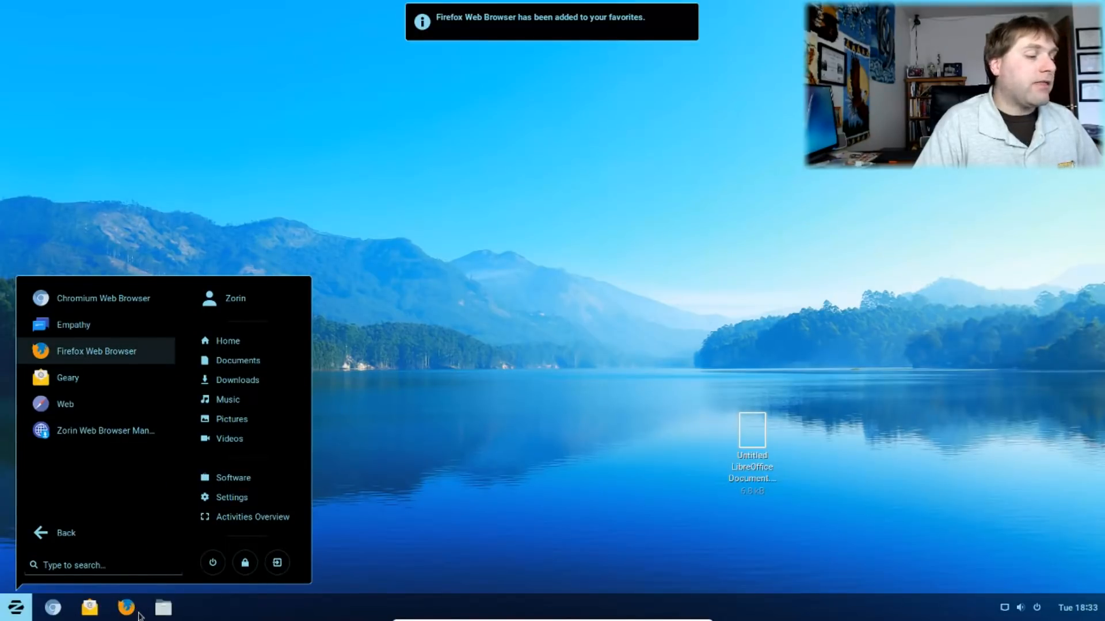
{"action": "left_click", "coordinate": [352, 526]}
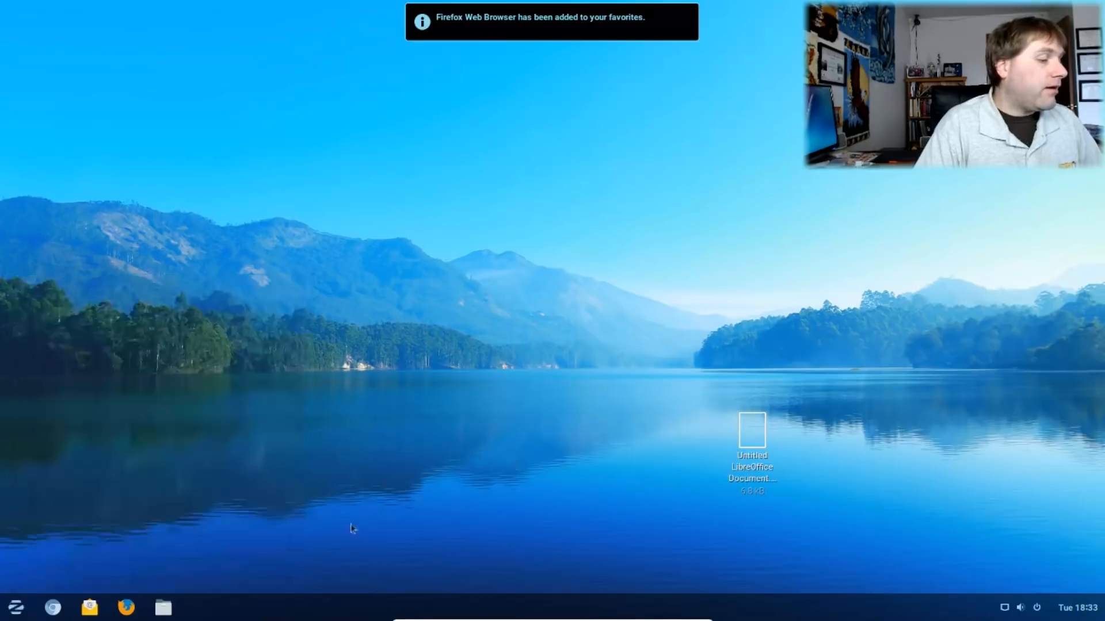
Step: Open Firefox from the taskbar, check its version information, and close the browser with all its tabs
{"action": "left_click", "coordinate": [126, 608]}
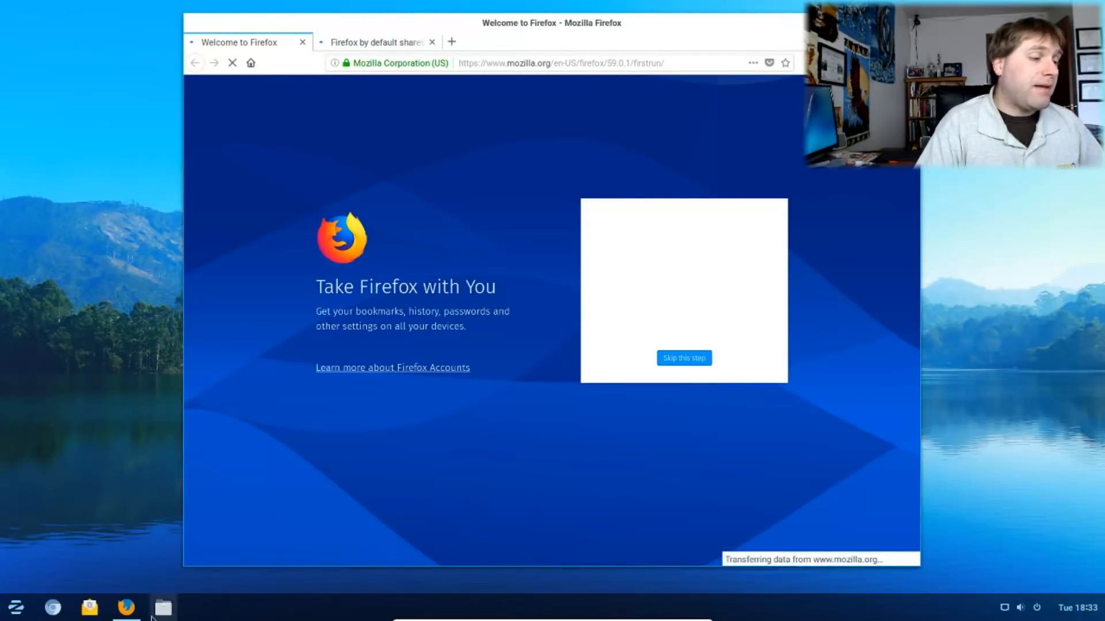
{"action": "left_click", "coordinate": [131, 614]}
{"action": "left_click", "coordinate": [131, 614]}
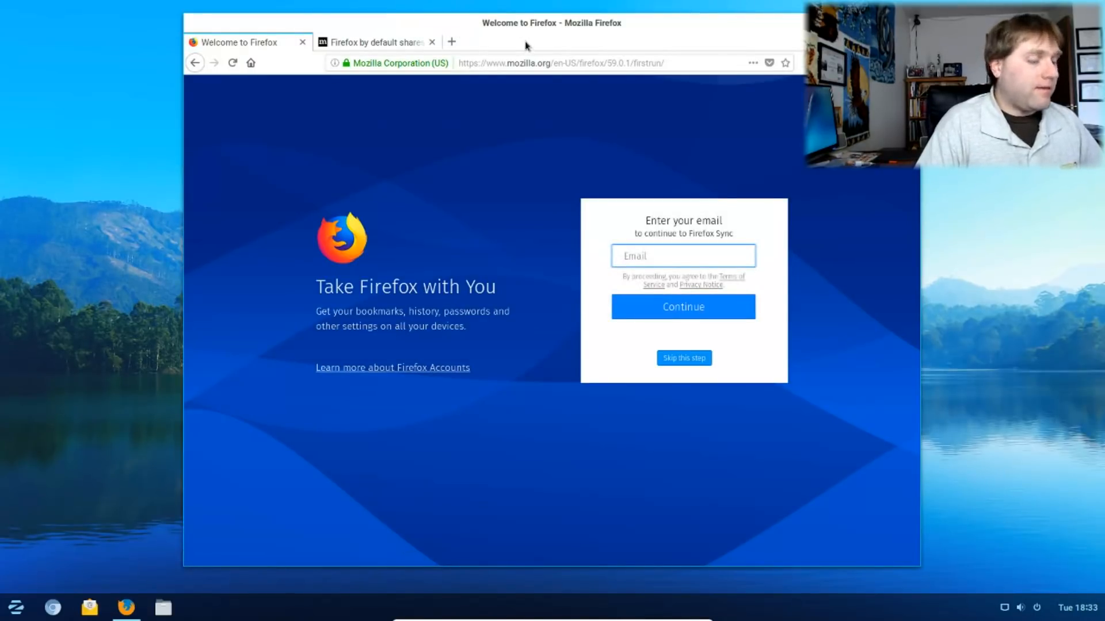
{"action": "key", "text": "alt"}
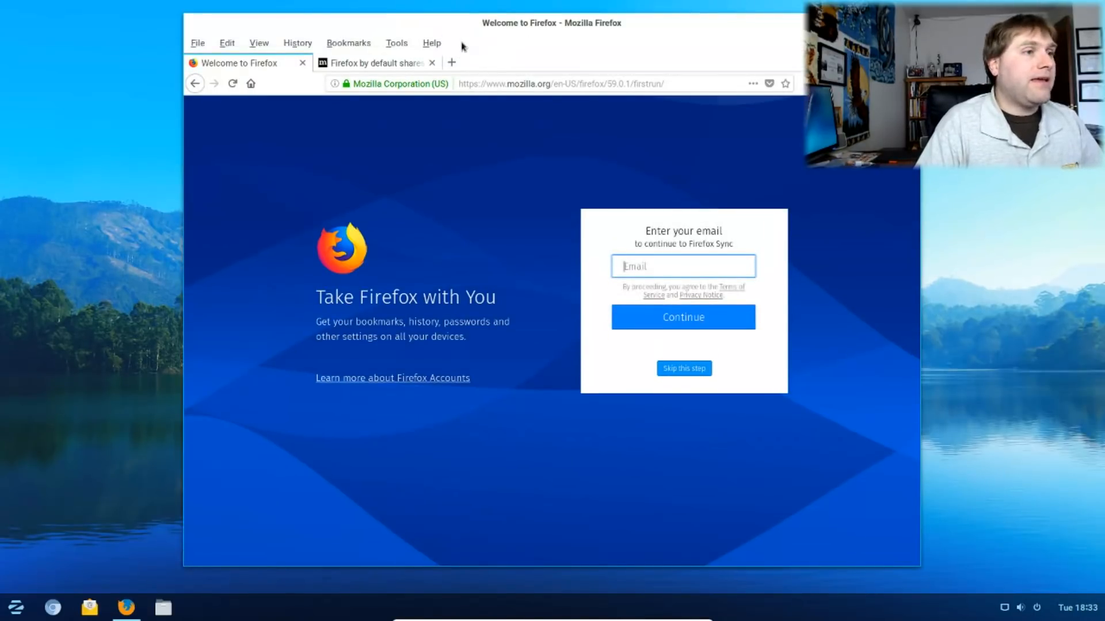
{"action": "left_click", "coordinate": [431, 42]}
{"action": "left_click", "coordinate": [461, 218]}
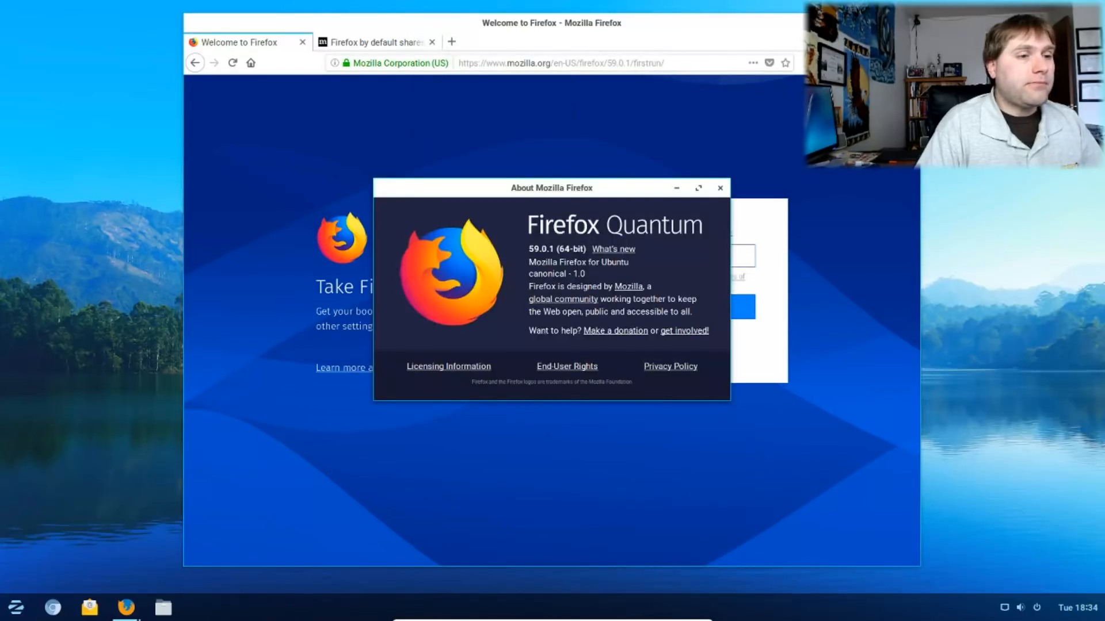
{"action": "left_click", "coordinate": [719, 187]}
{"action": "left_click", "coordinate": [912, 22]}
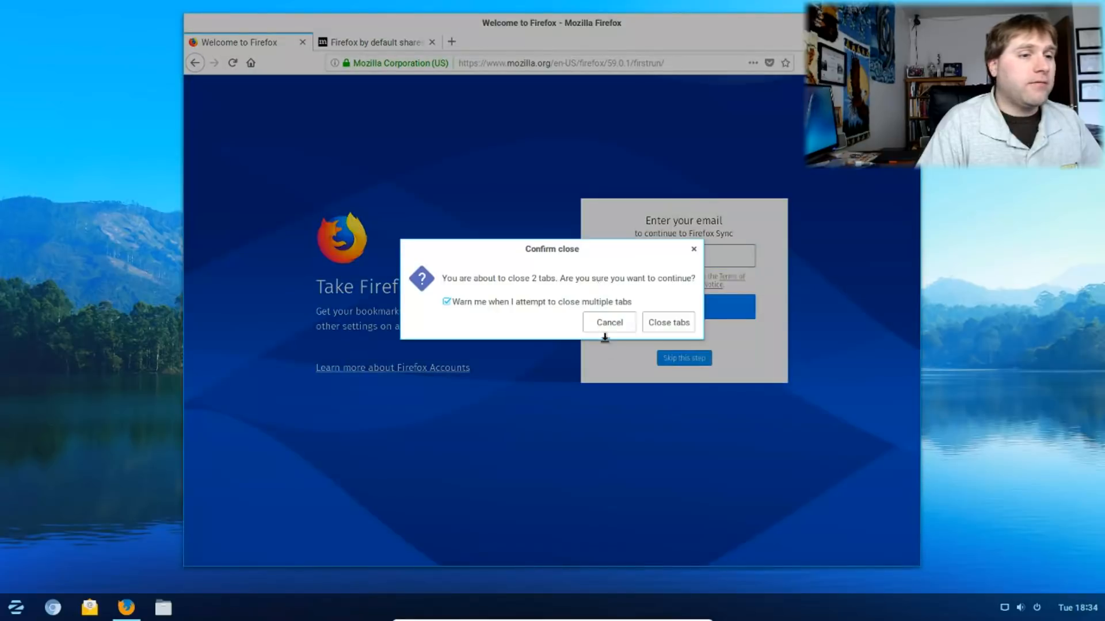
{"action": "left_click", "coordinate": [672, 330]}
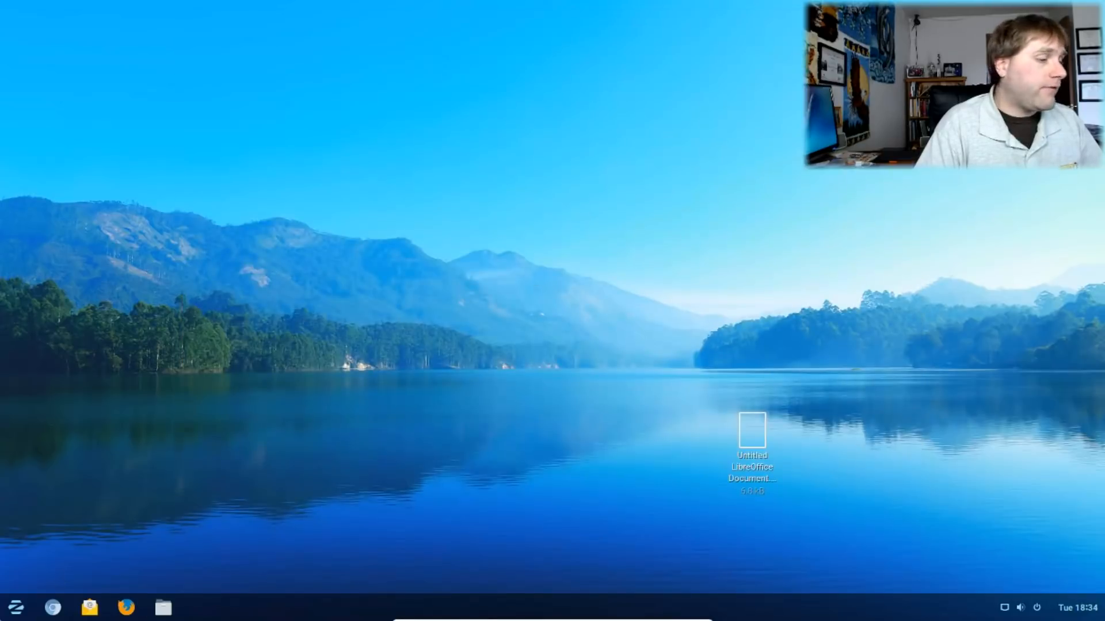
Step: Review the applications in the Internet category again and open the Office category
{"action": "left_click", "coordinate": [16, 608]}
{"action": "left_click", "coordinate": [71, 379]}
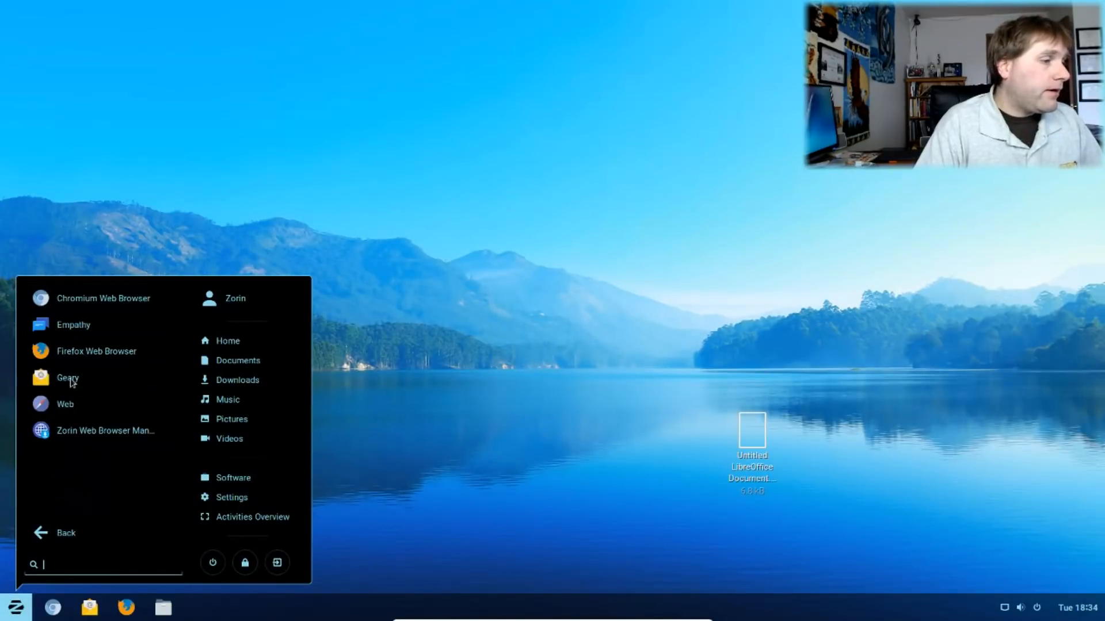
{"action": "left_click", "coordinate": [62, 533]}
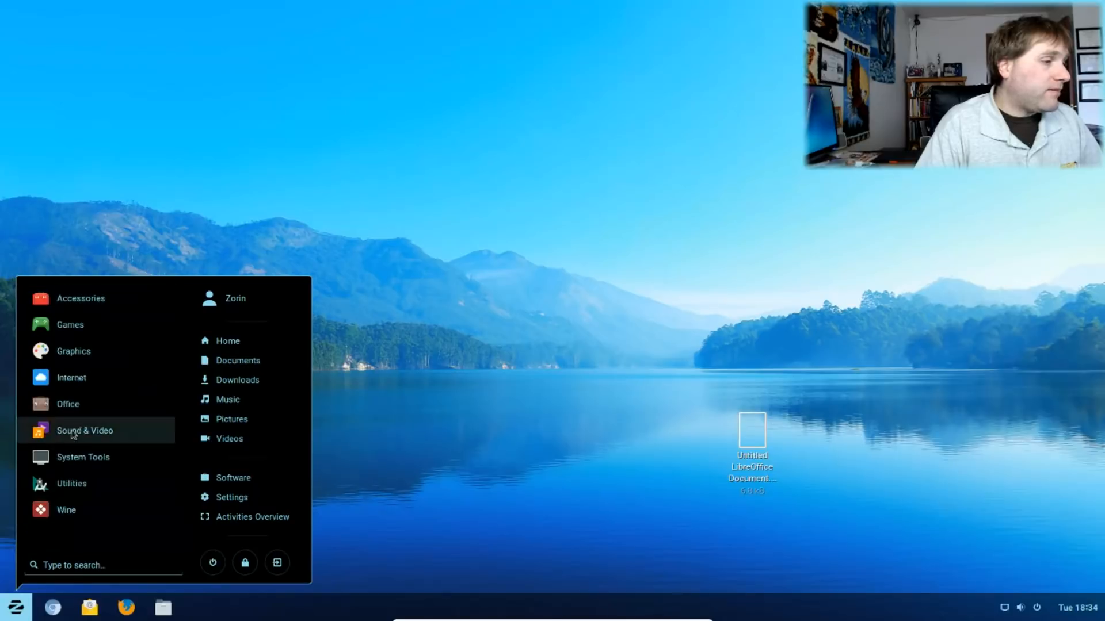
{"action": "left_click", "coordinate": [69, 380]}
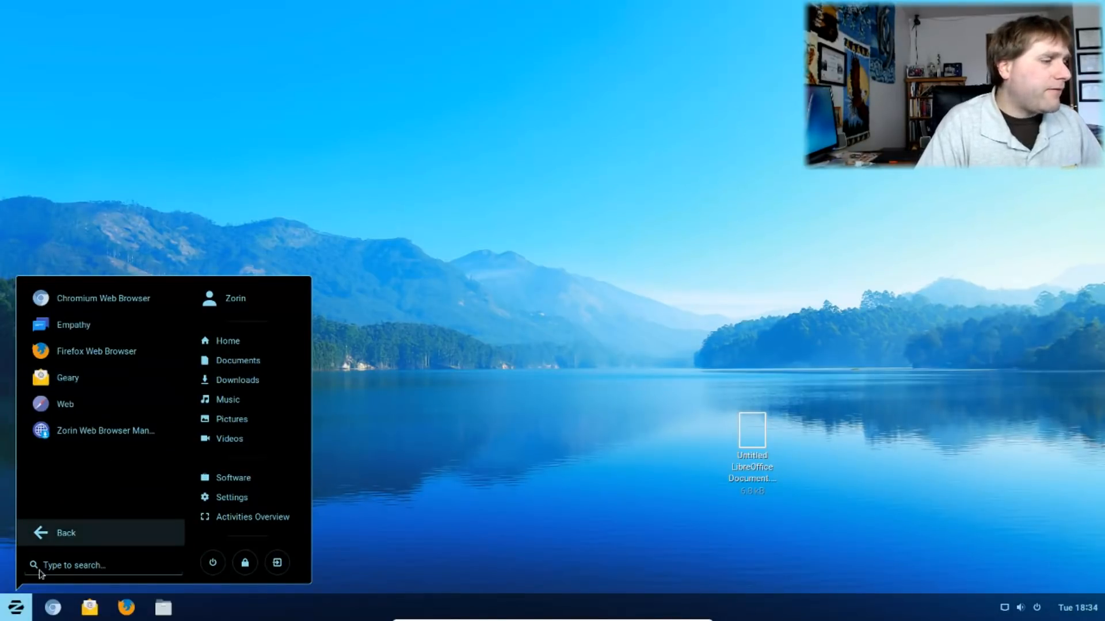
{"action": "left_click", "coordinate": [61, 533]}
{"action": "left_click", "coordinate": [88, 414]}
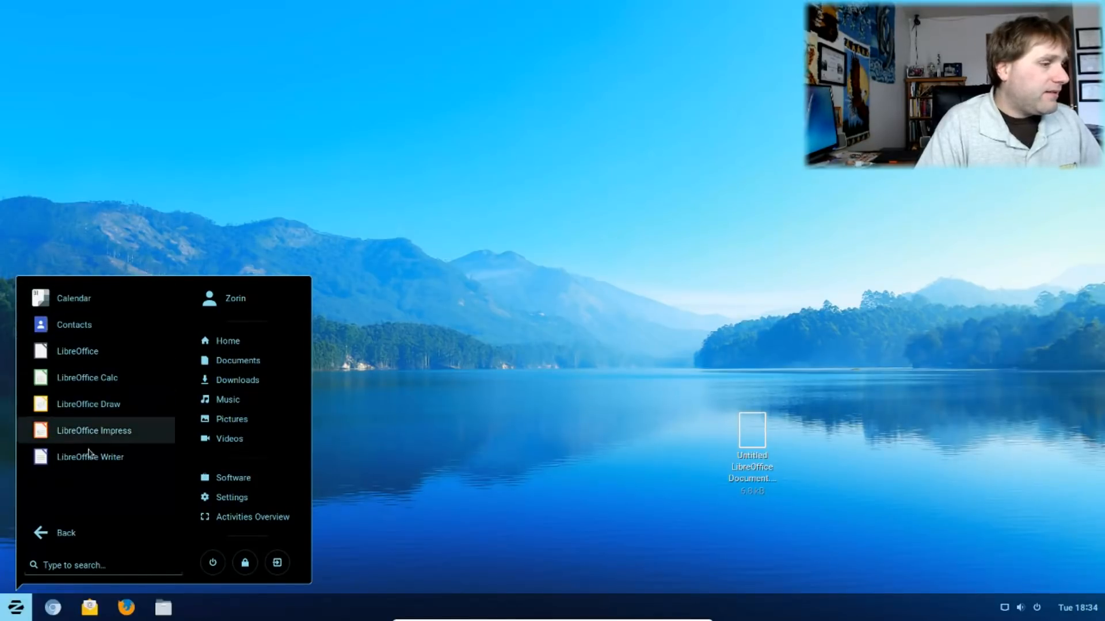
Step: Open LibreOffice from the Office category, check its version information, and close the suite
{"action": "left_click", "coordinate": [72, 352]}
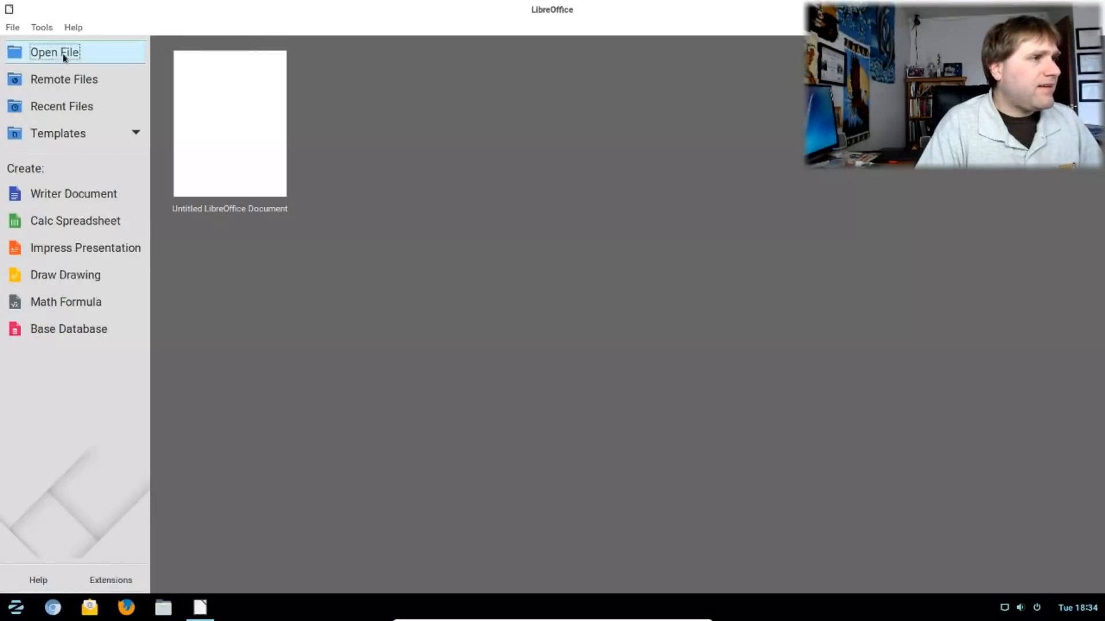
{"action": "left_click", "coordinate": [73, 26]}
{"action": "left_click", "coordinate": [75, 30]}
{"action": "left_click", "coordinate": [76, 31]}
{"action": "left_click", "coordinate": [110, 93]}
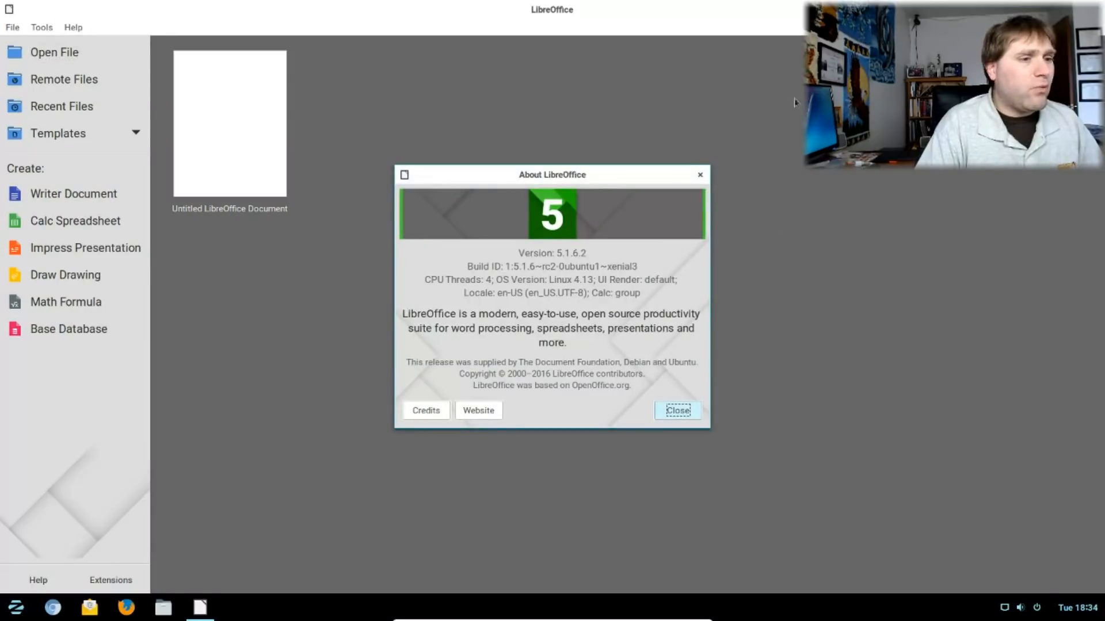
{"action": "left_click", "coordinate": [700, 175]}
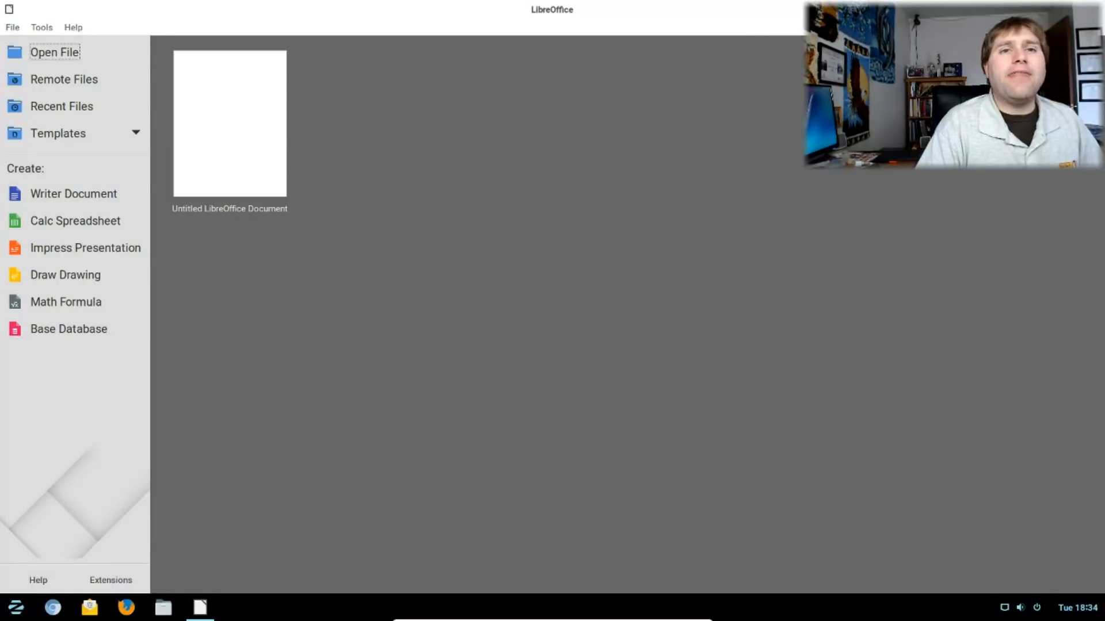
{"action": "left_click", "coordinate": [1100, 10]}
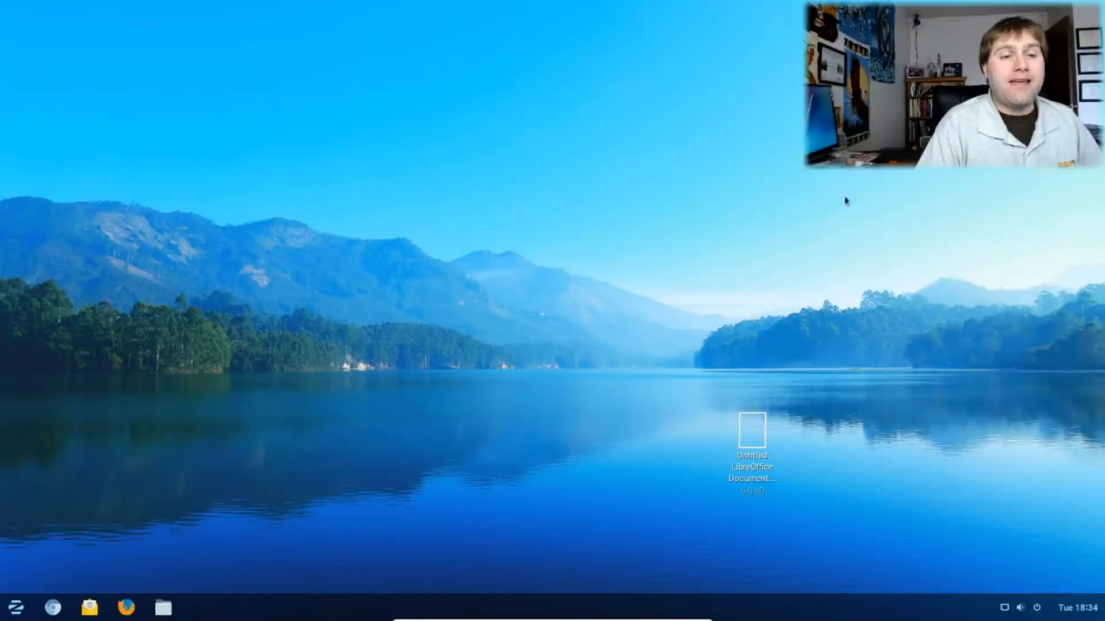
Step: Open Rhythmbox from the Sound & Video category, view its Podcasts library, and close the player
{"action": "left_click", "coordinate": [15, 607]}
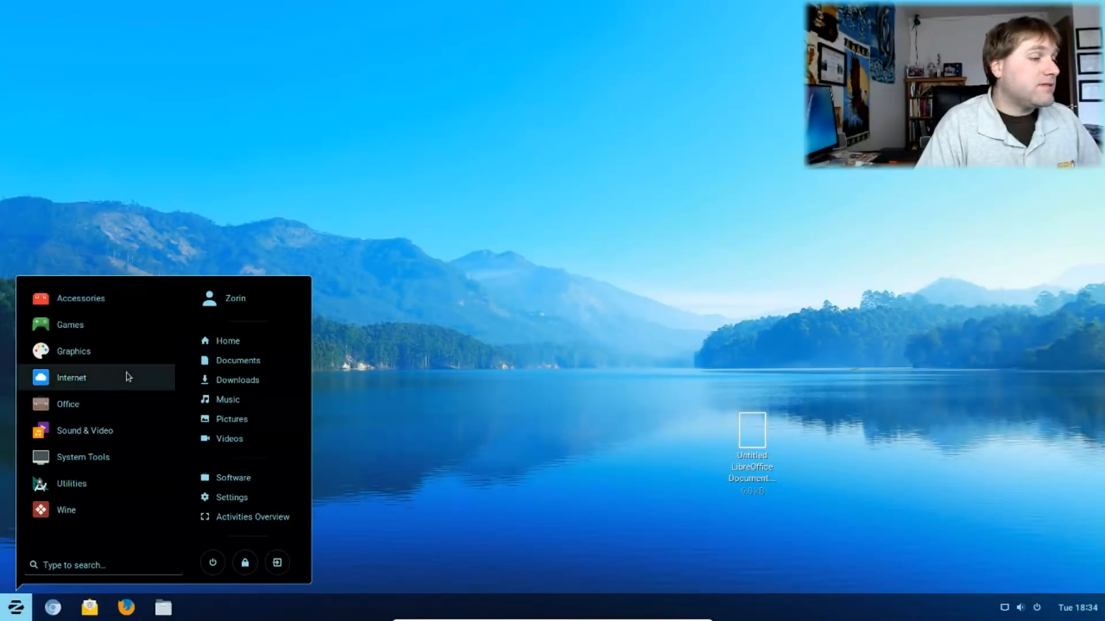
{"action": "left_click", "coordinate": [82, 431]}
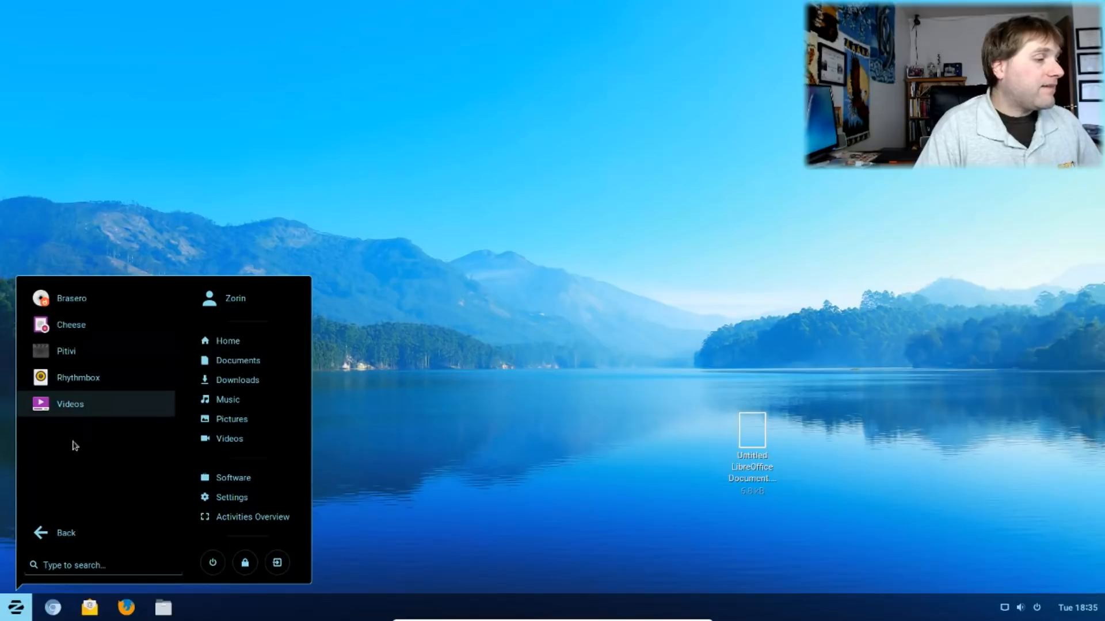
{"action": "left_click", "coordinate": [90, 380]}
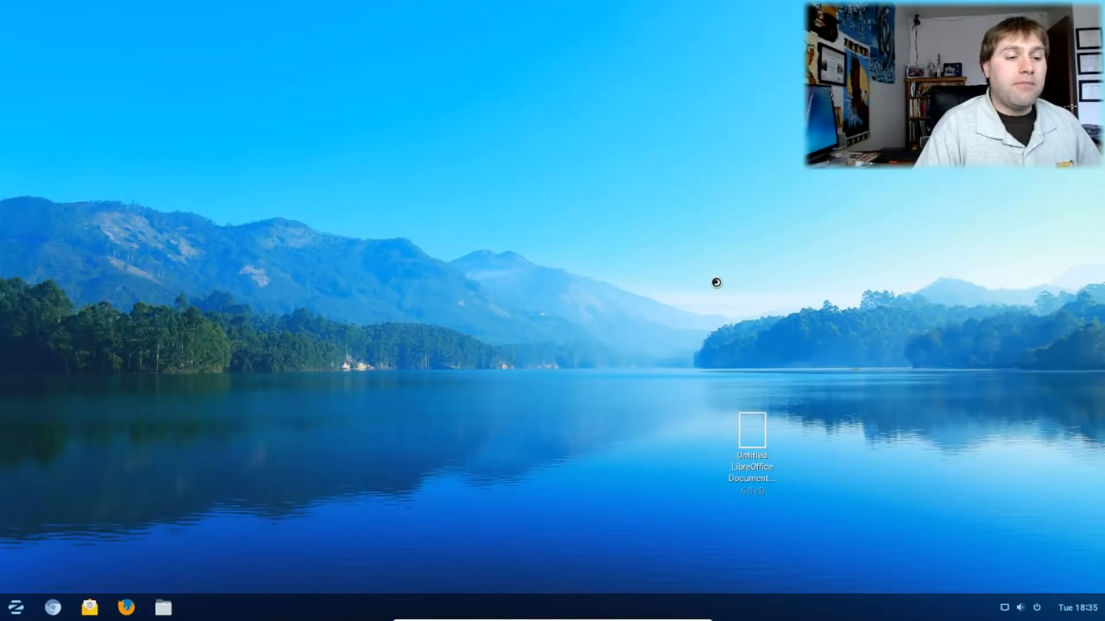
{"action": "left_click_drag", "start_coordinate": [284, 22], "coordinate": [429, 139]}
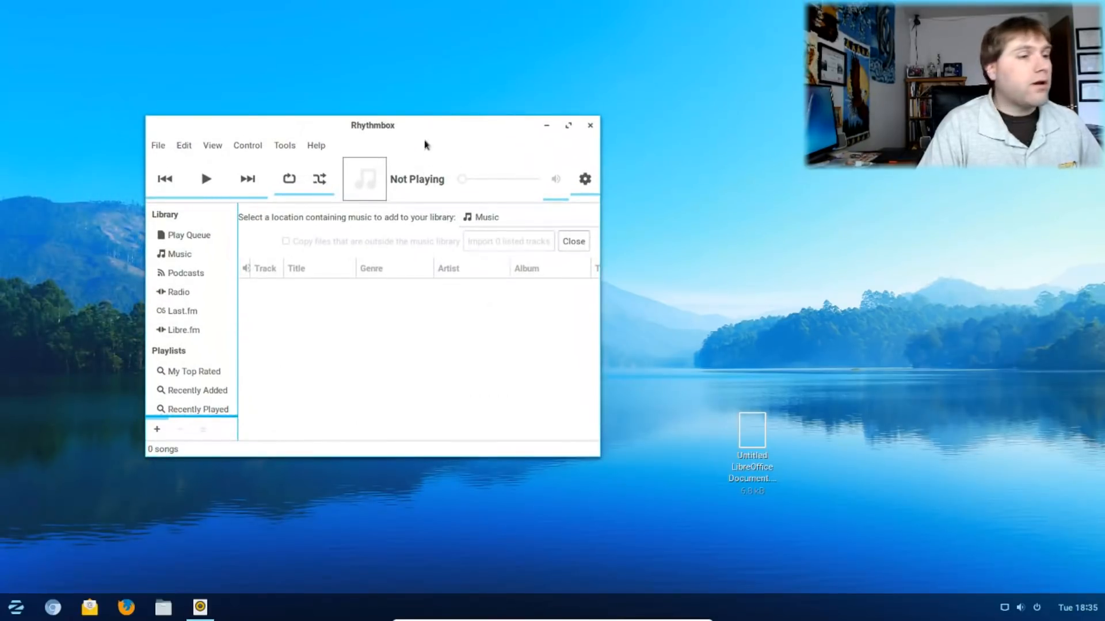
{"action": "left_click", "coordinate": [205, 146]}
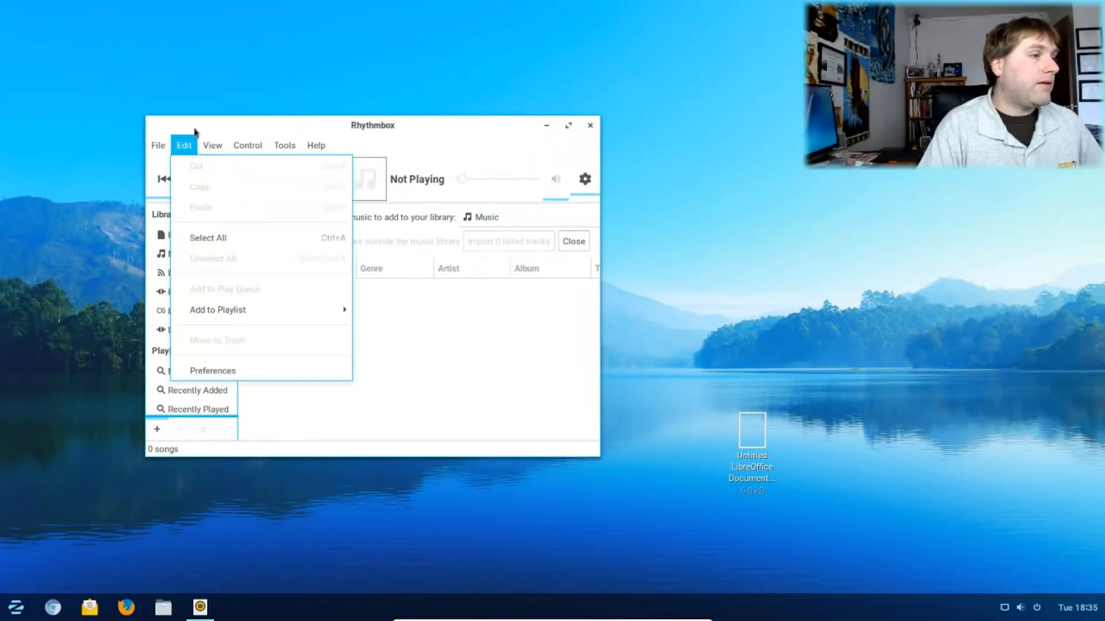
{"action": "left_click", "coordinate": [184, 145]}
{"action": "left_click", "coordinate": [171, 281]}
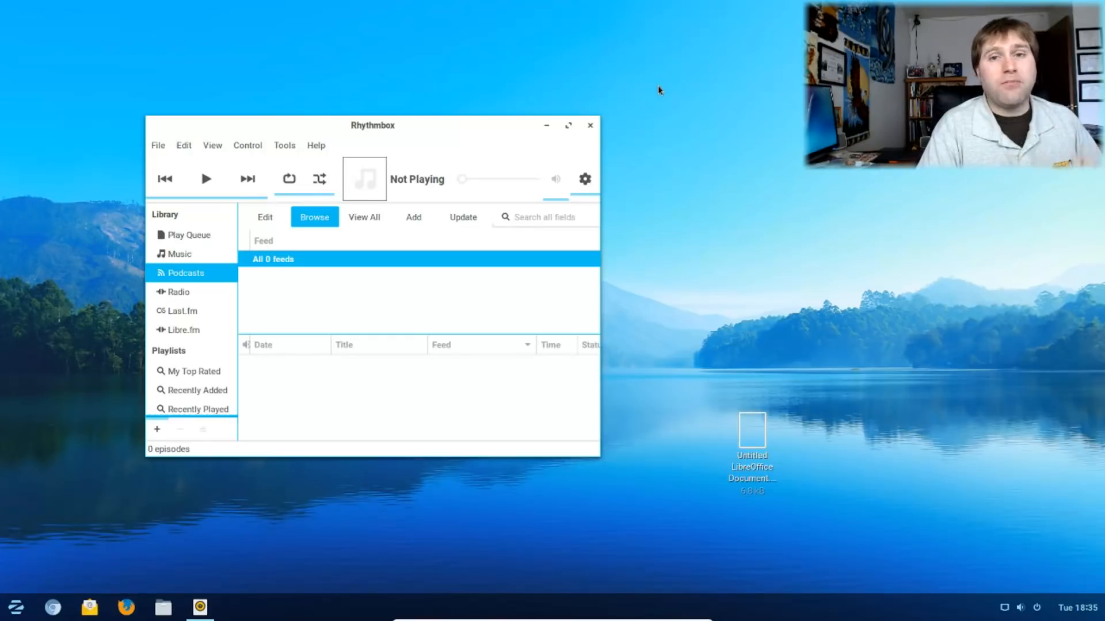
{"action": "left_click", "coordinate": [589, 125]}
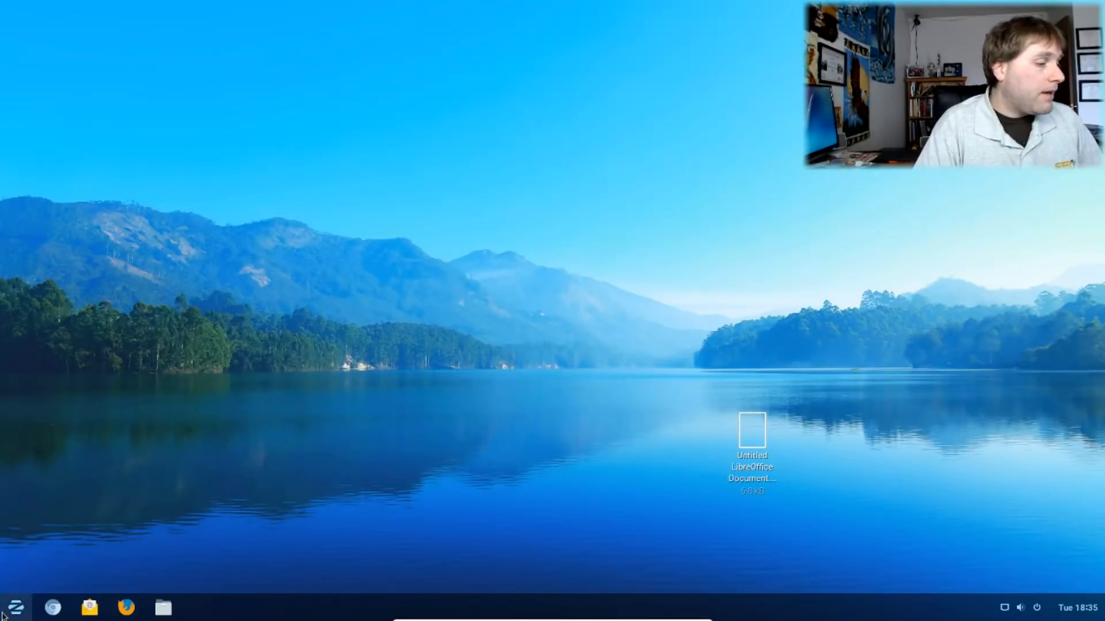
Step: Look through the remaining Sound & Video applications and open the System Tools category
{"action": "left_click", "coordinate": [5, 614]}
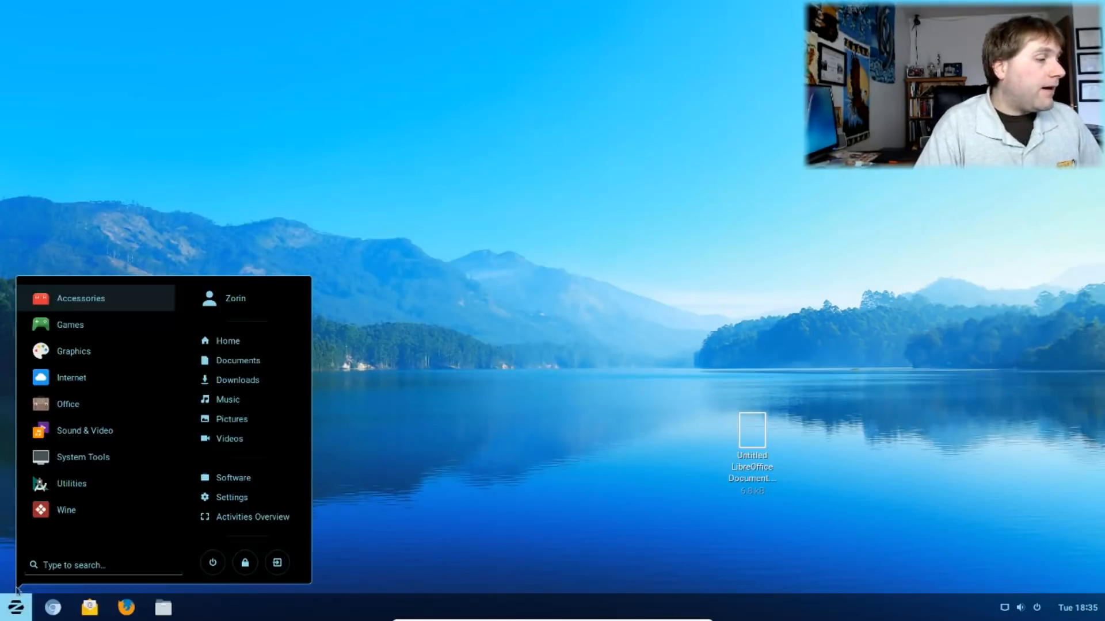
{"action": "left_click", "coordinate": [101, 432]}
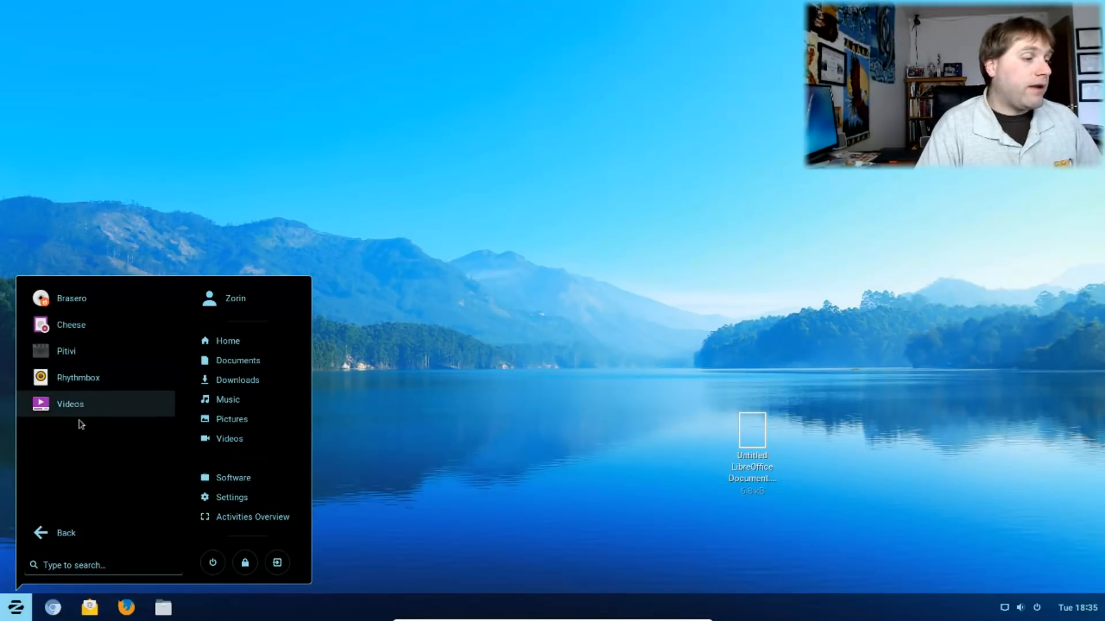
{"action": "left_click", "coordinate": [75, 530]}
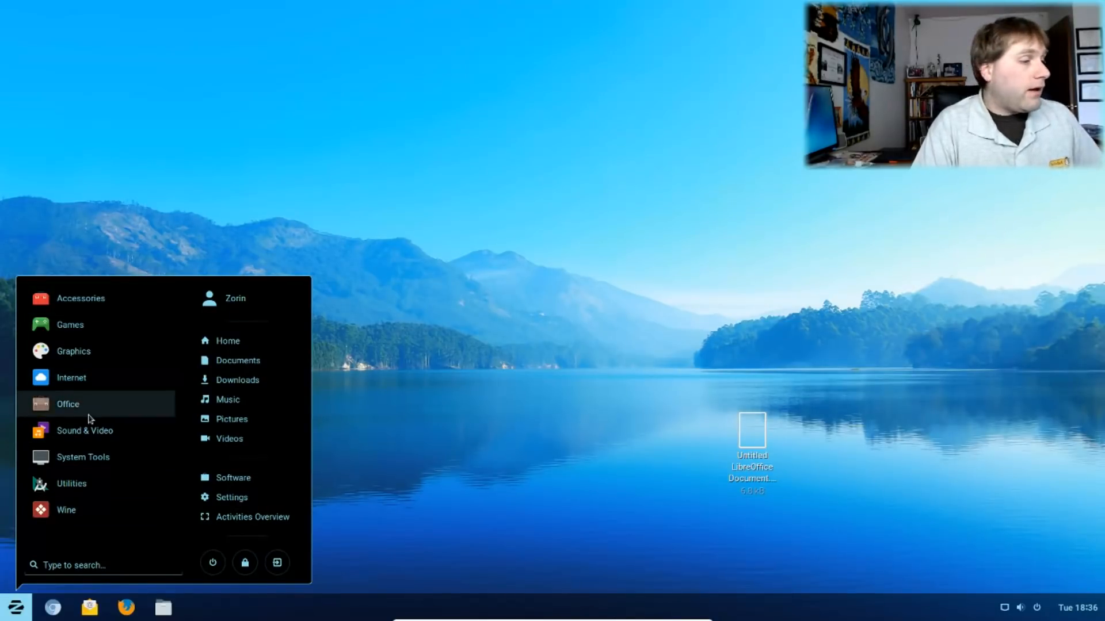
{"action": "left_click", "coordinate": [88, 430]}
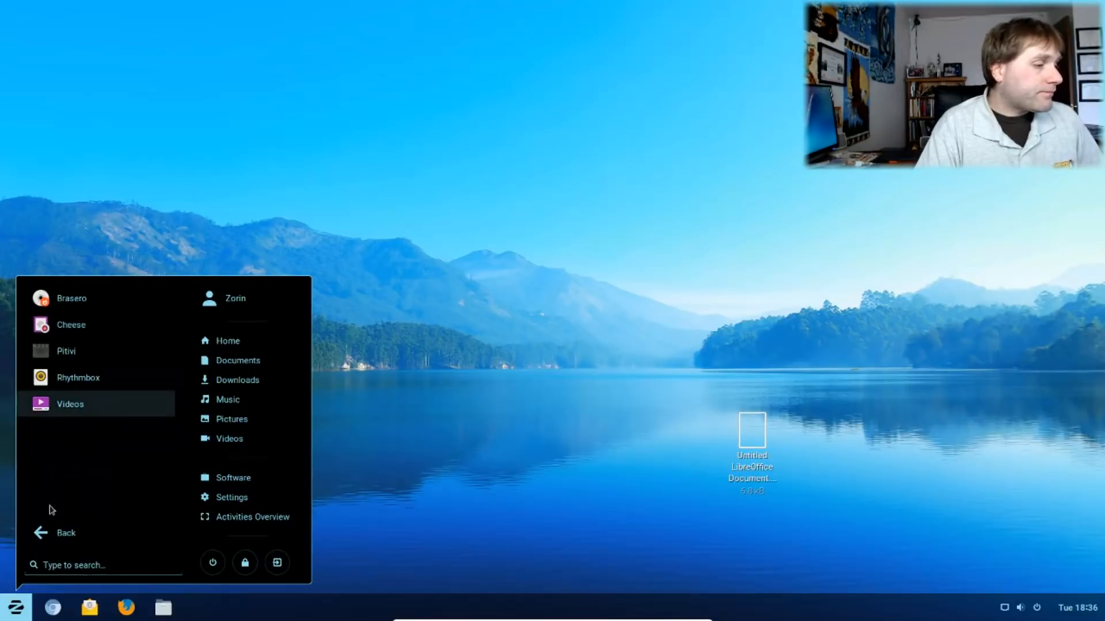
{"action": "left_click", "coordinate": [61, 532]}
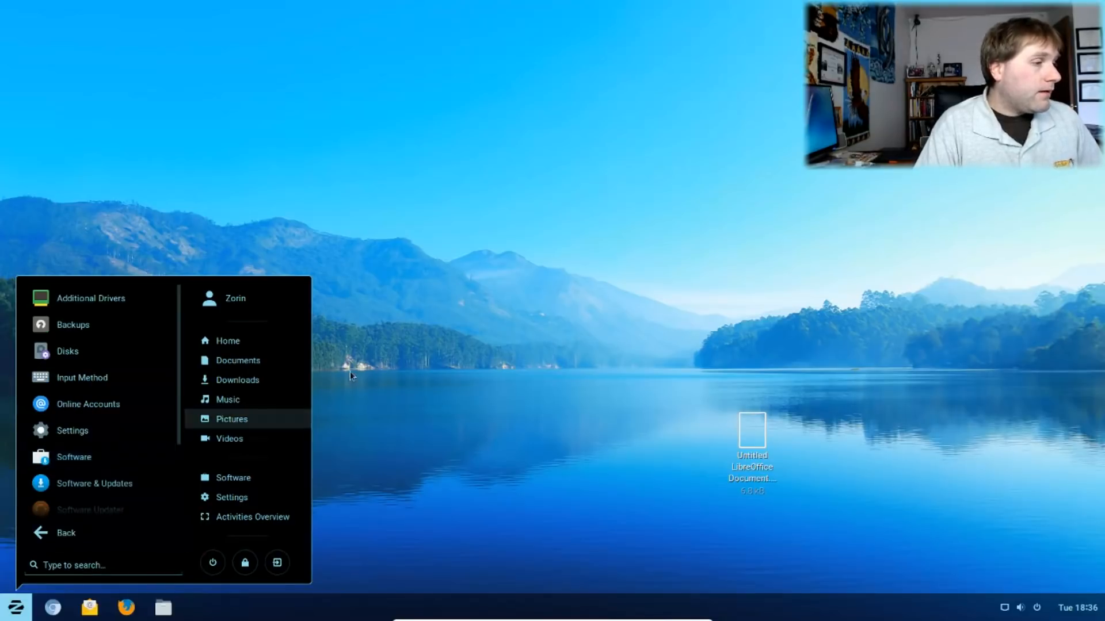
Step: Open Additional Drivers, try the x86 virtualization driver for the VirtualBox Graphics Adapter, return to "Do not use the device", and close the window
{"action": "left_click", "coordinate": [114, 300]}
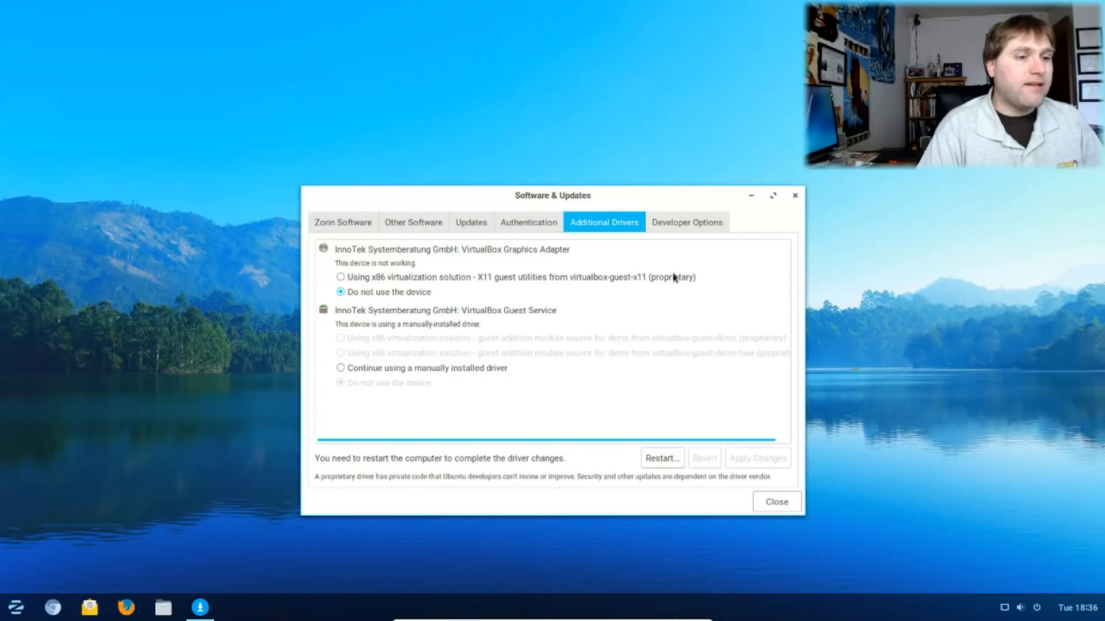
{"action": "left_click", "coordinate": [717, 281]}
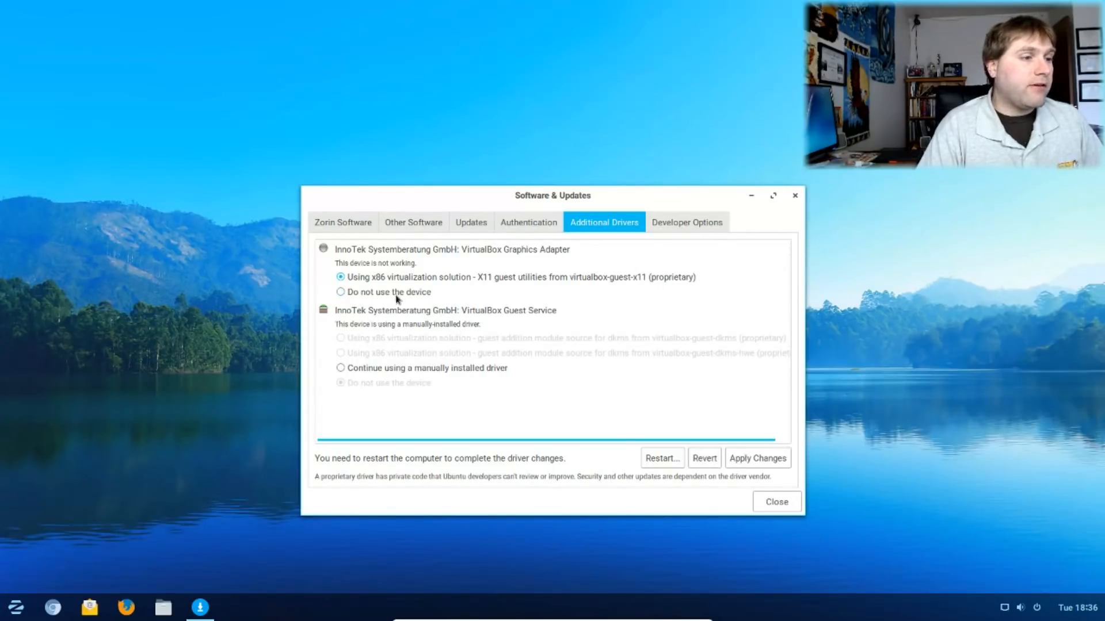
{"action": "left_click", "coordinate": [341, 292]}
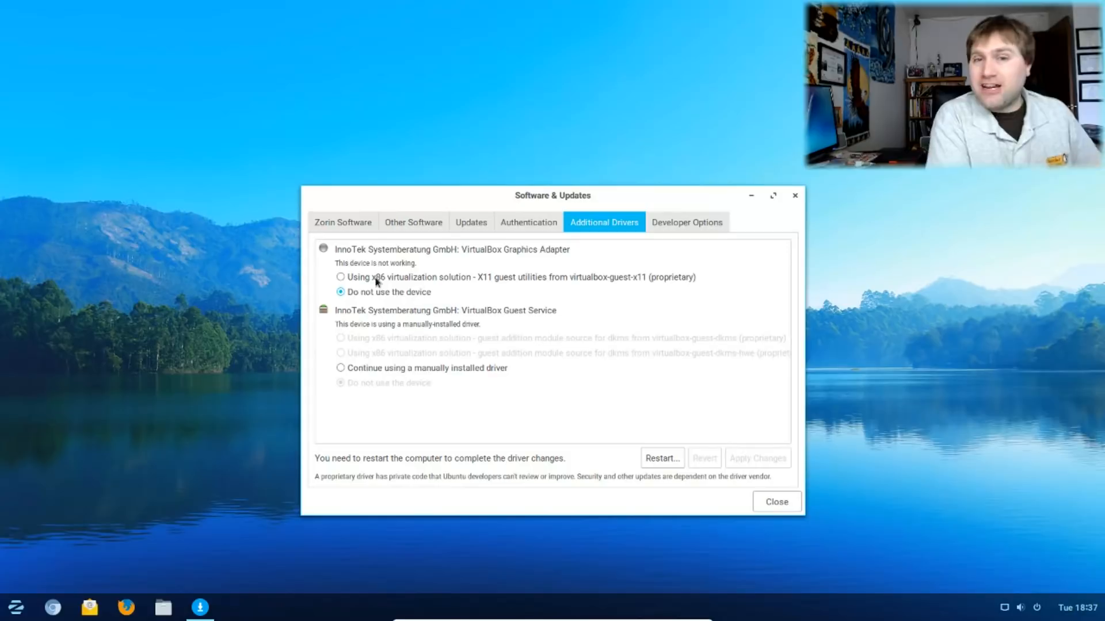
{"action": "left_click", "coordinate": [375, 278]}
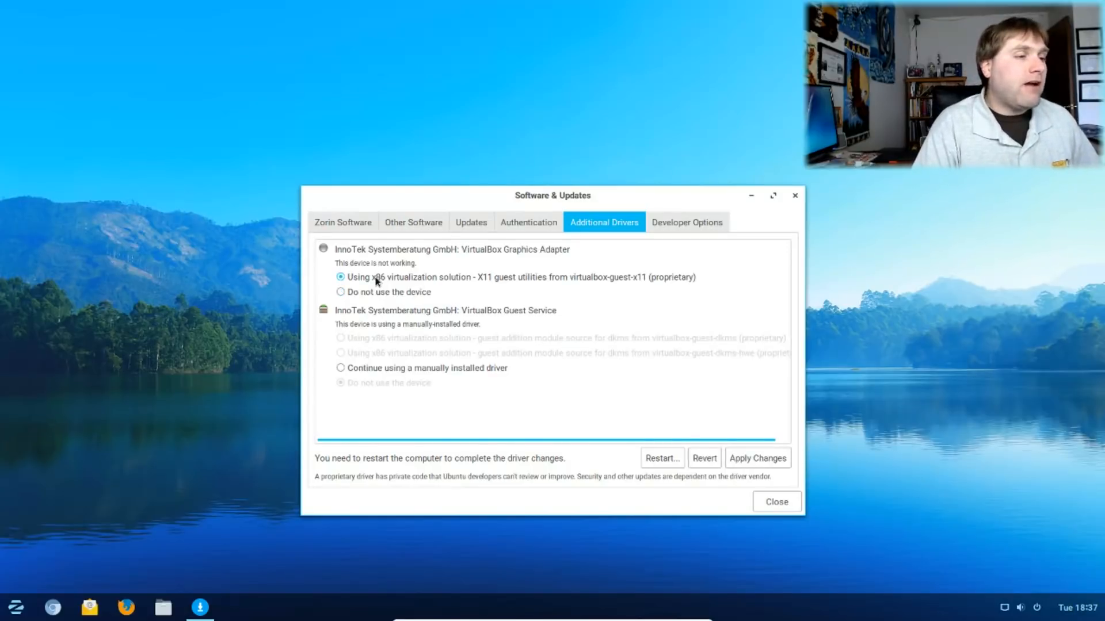
{"action": "left_click", "coordinate": [377, 294]}
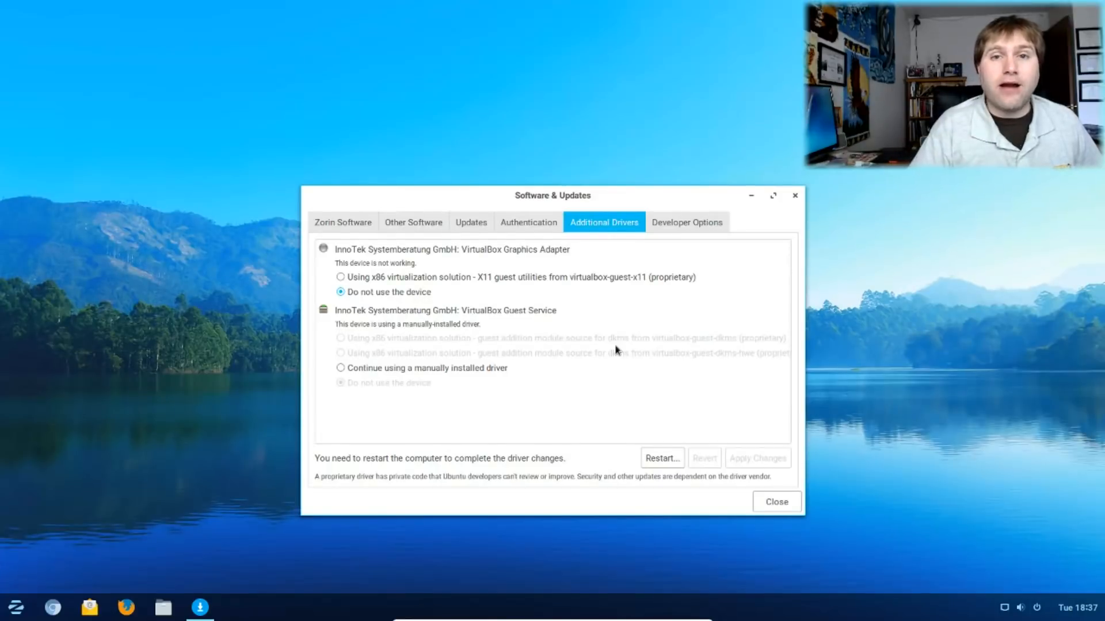
{"action": "left_click", "coordinate": [794, 197]}
Step: Open Backups from the System Tools category and review its folders to save, folders to ignore, and storage location
{"action": "left_click", "coordinate": [19, 611]}
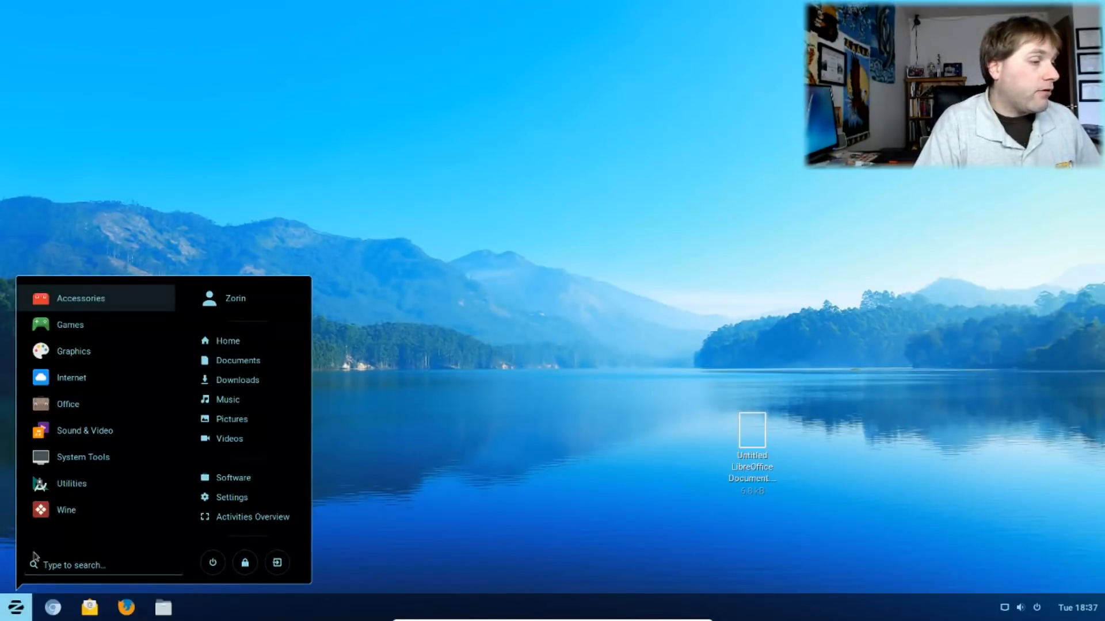
{"action": "left_click", "coordinate": [65, 466]}
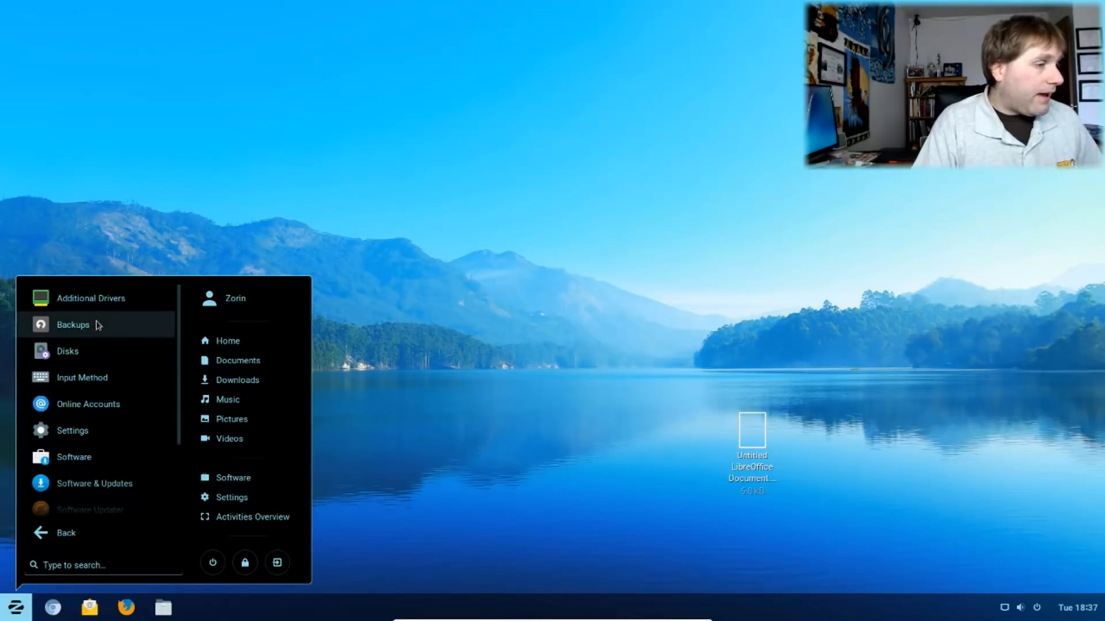
{"action": "left_click", "coordinate": [73, 325]}
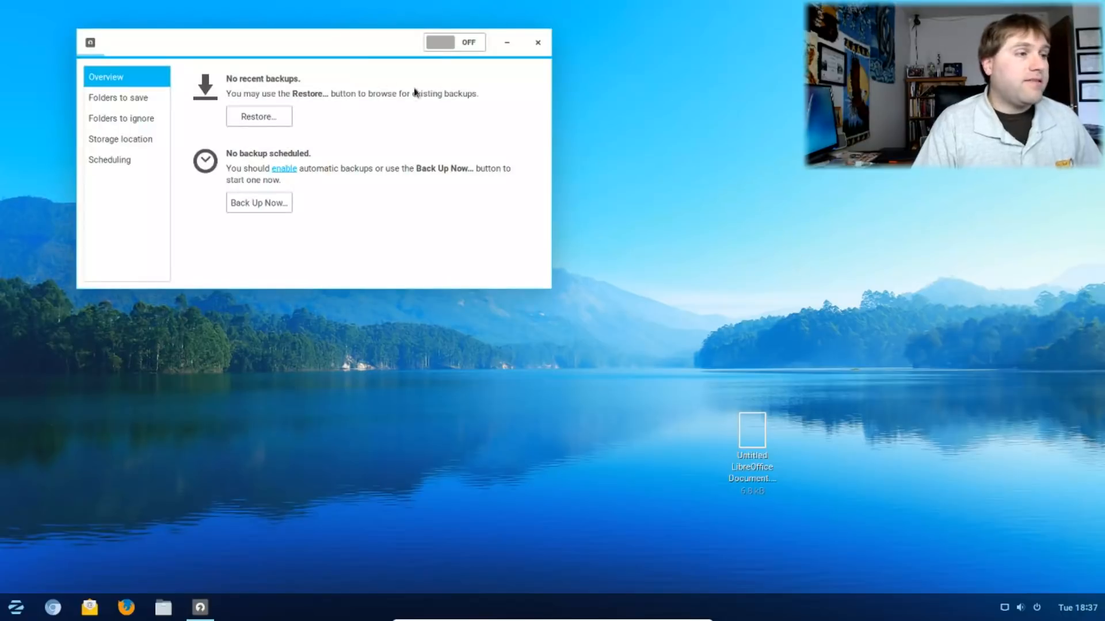
{"action": "left_click_drag", "start_coordinate": [333, 56], "coordinate": [651, 112]}
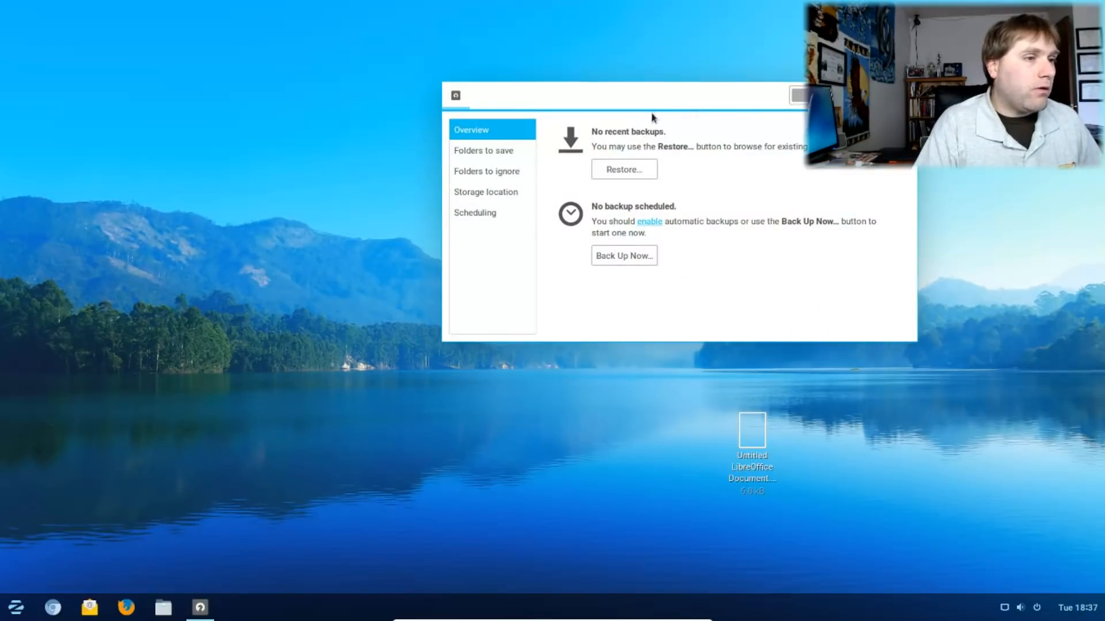
{"action": "left_click", "coordinate": [496, 155]}
{"action": "left_click", "coordinate": [607, 140]}
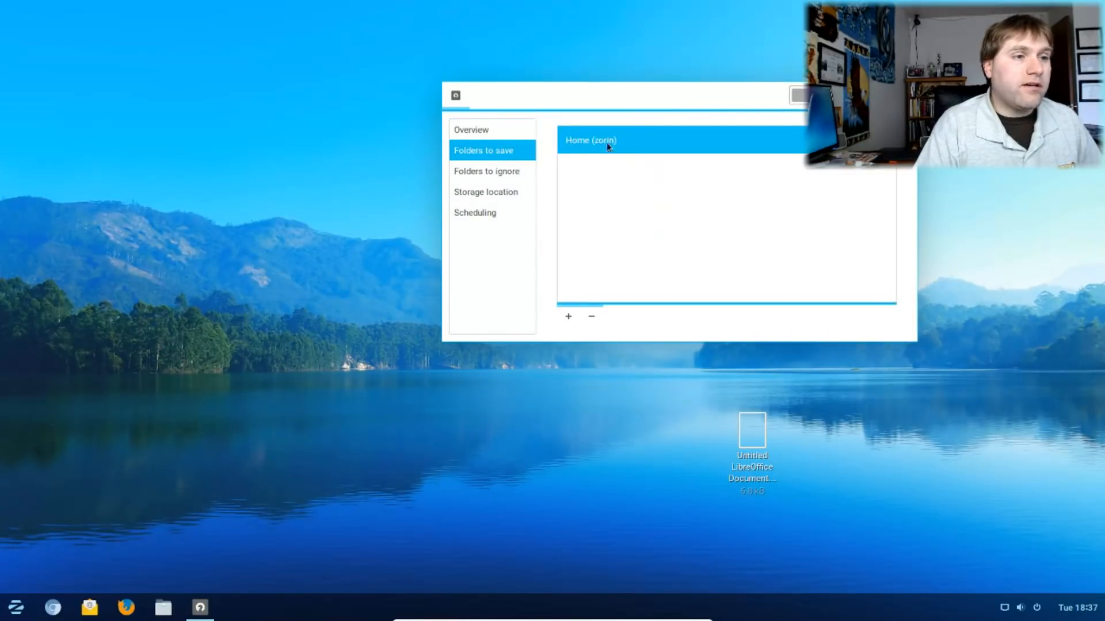
{"action": "left_click", "coordinate": [510, 172]}
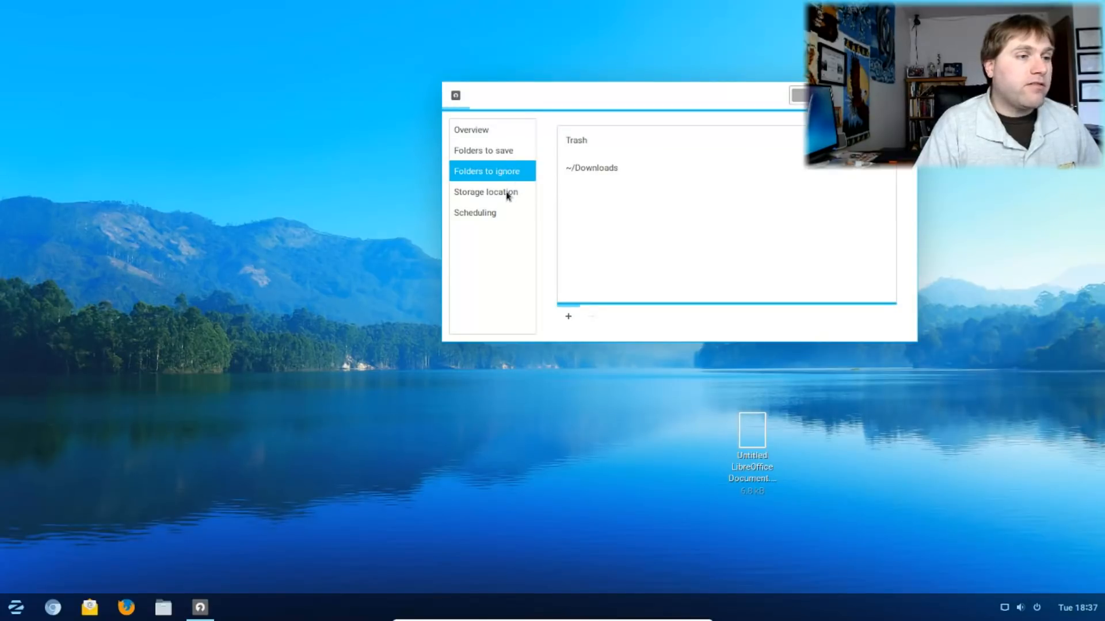
{"action": "left_click", "coordinate": [509, 196]}
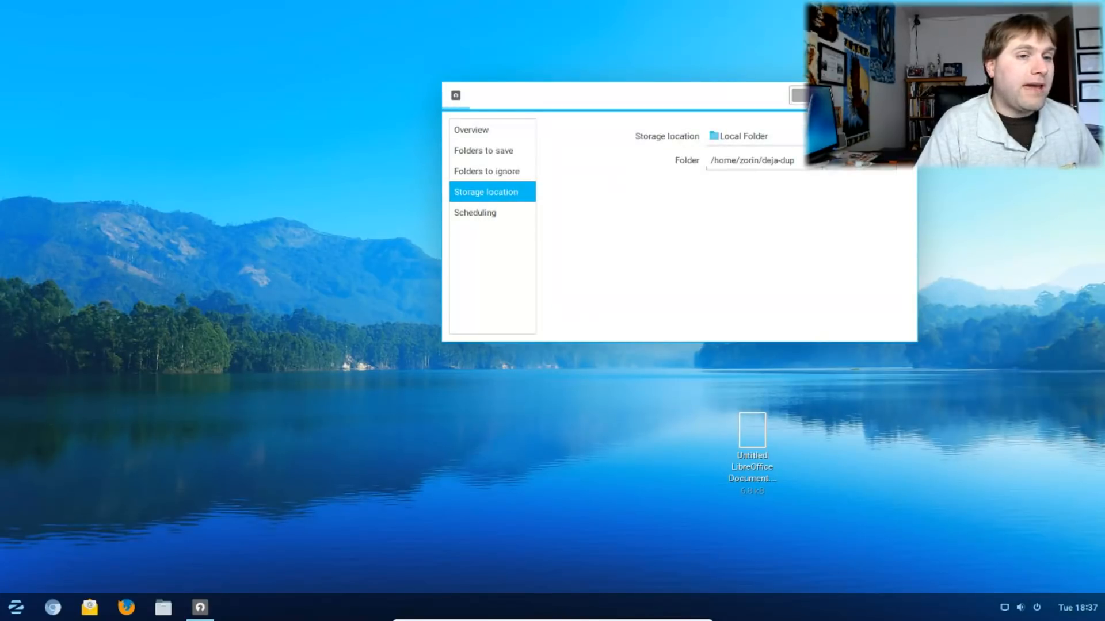
Step: Set the backup's local storage folder to the computer's root (/), check the scheduling settings, and close Backups
{"action": "left_click", "coordinate": [843, 164]}
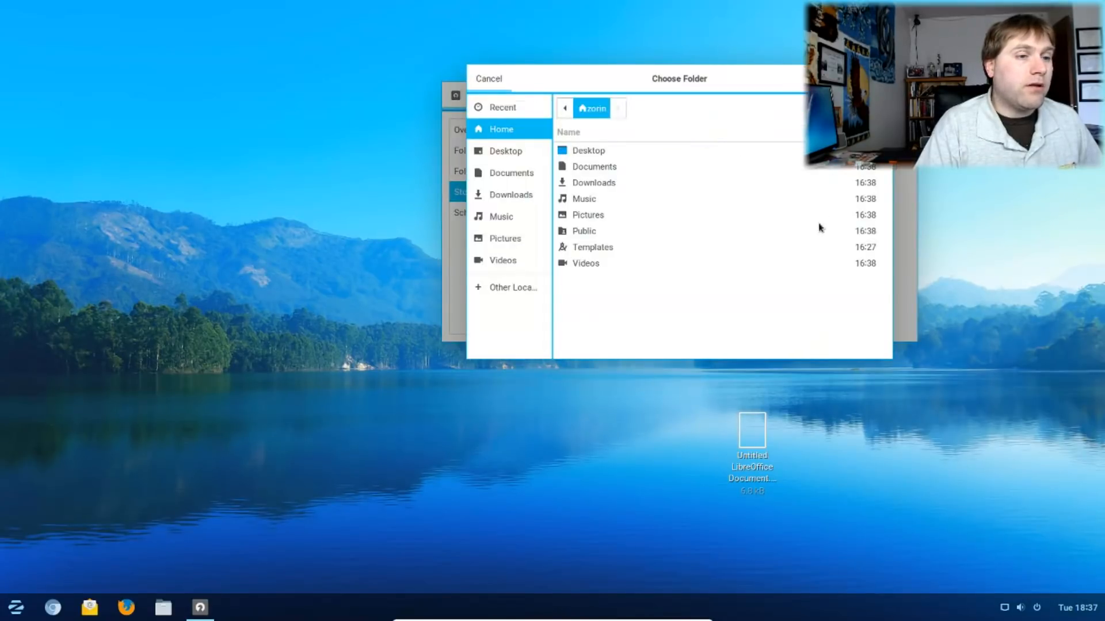
{"action": "left_click", "coordinate": [498, 287]}
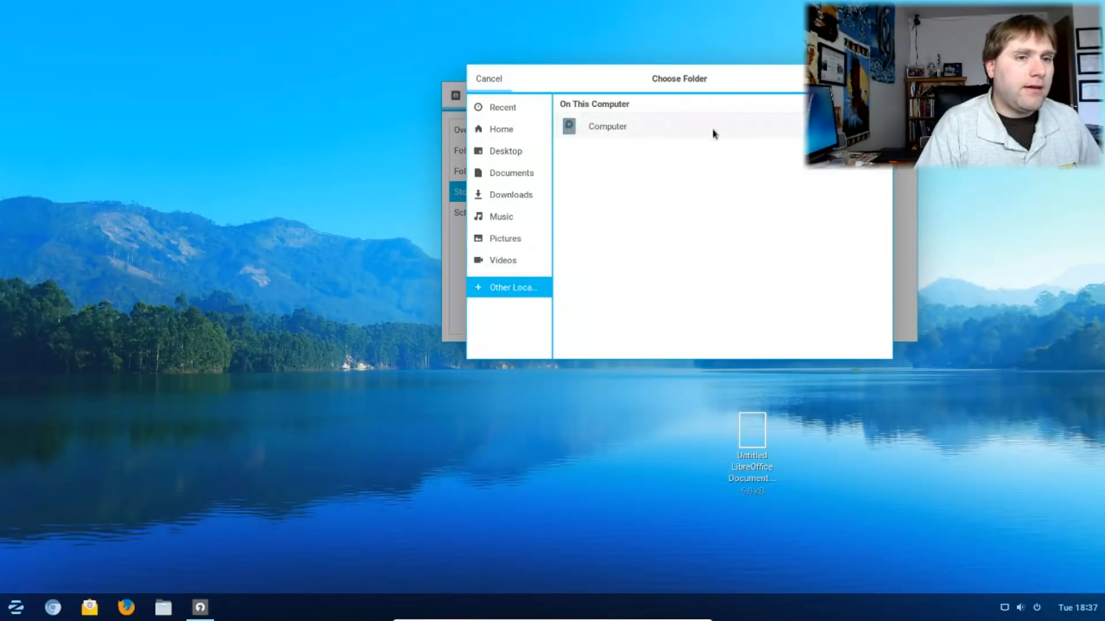
{"action": "left_click", "coordinate": [631, 138]}
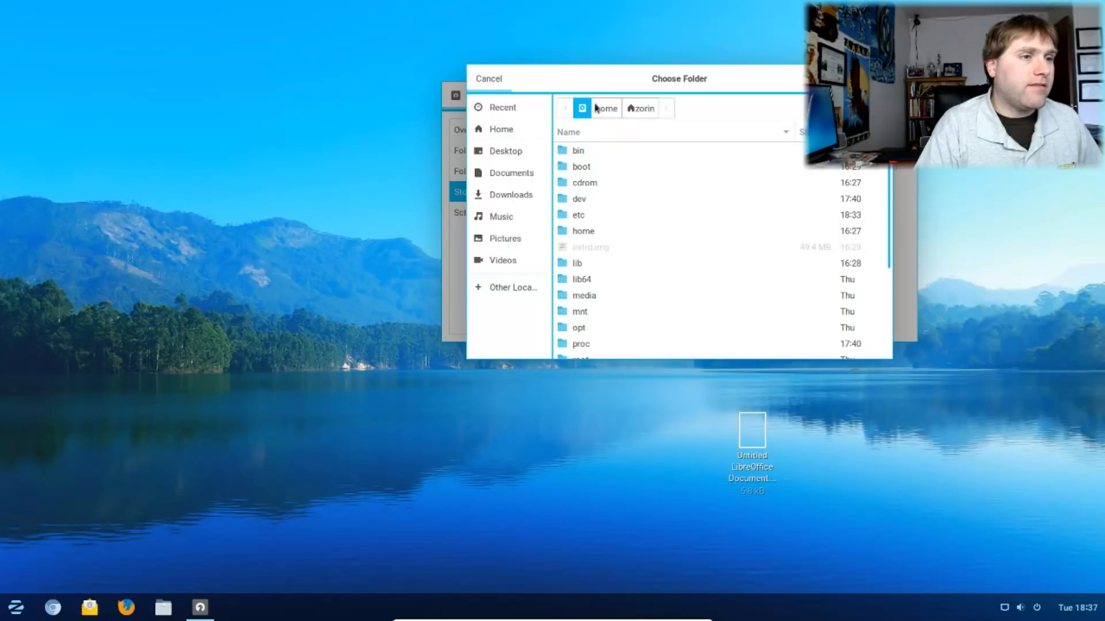
{"action": "left_click", "coordinate": [510, 287]}
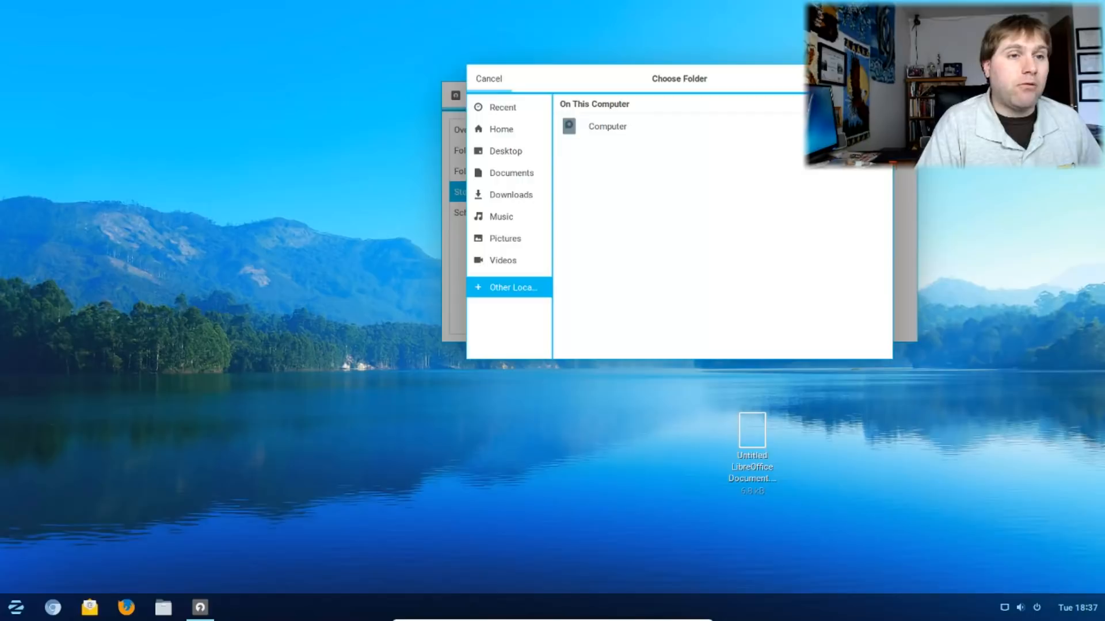
{"action": "left_click", "coordinate": [863, 79]}
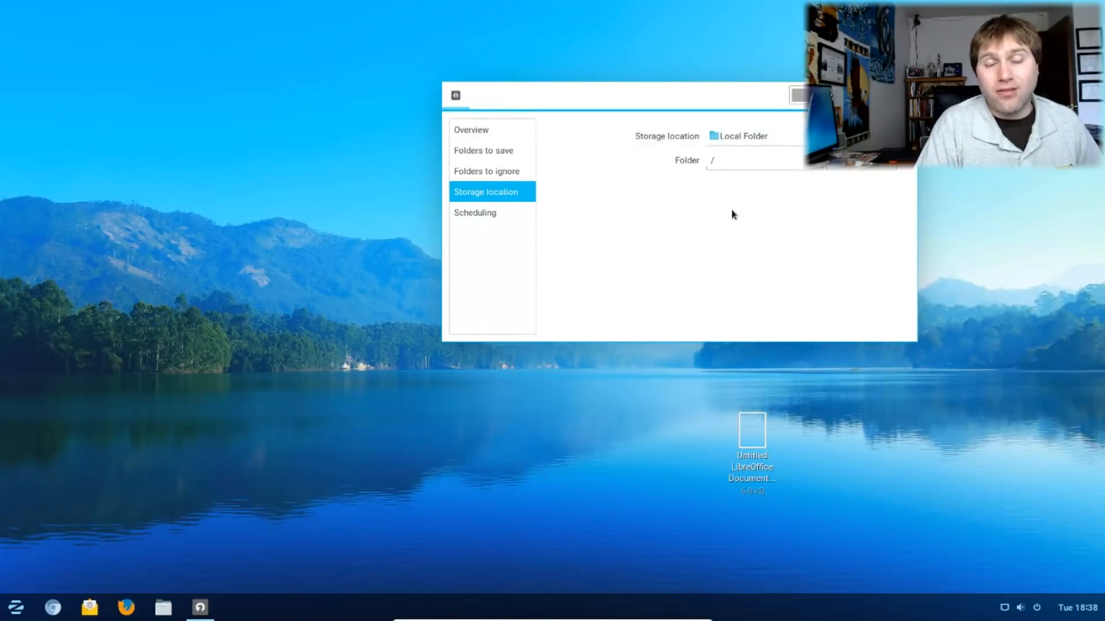
{"action": "left_click", "coordinate": [500, 214]}
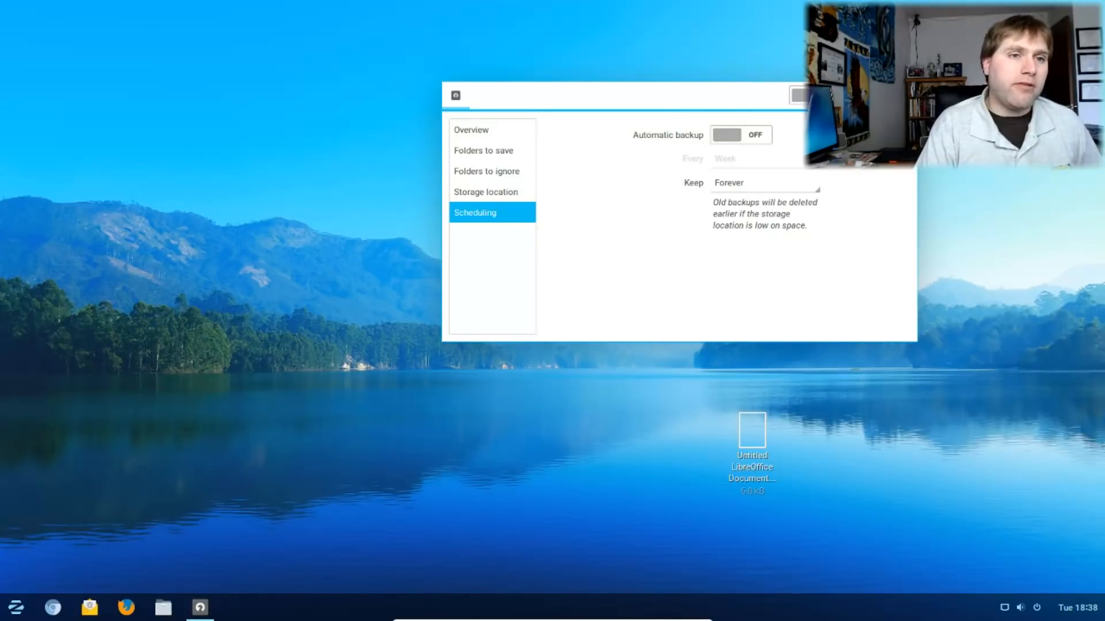
{"action": "left_click", "coordinate": [799, 95]}
Step: Open Online Accounts from the System Tools category, view the Google sign-in window, and close it without signing in
{"action": "left_click", "coordinate": [16, 608]}
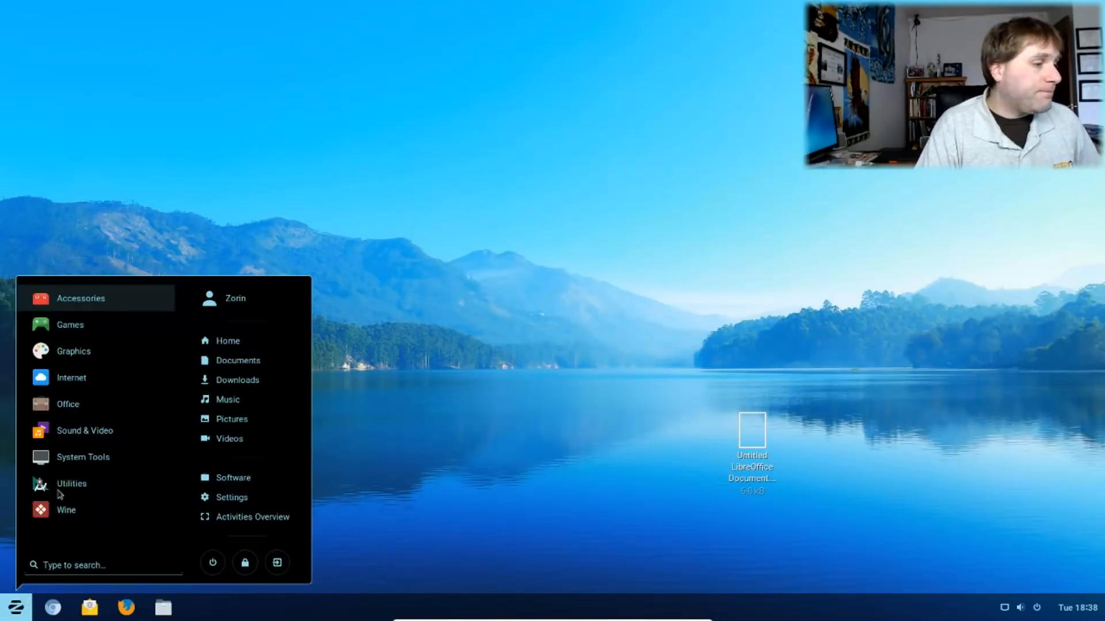
{"action": "left_click", "coordinate": [73, 485]}
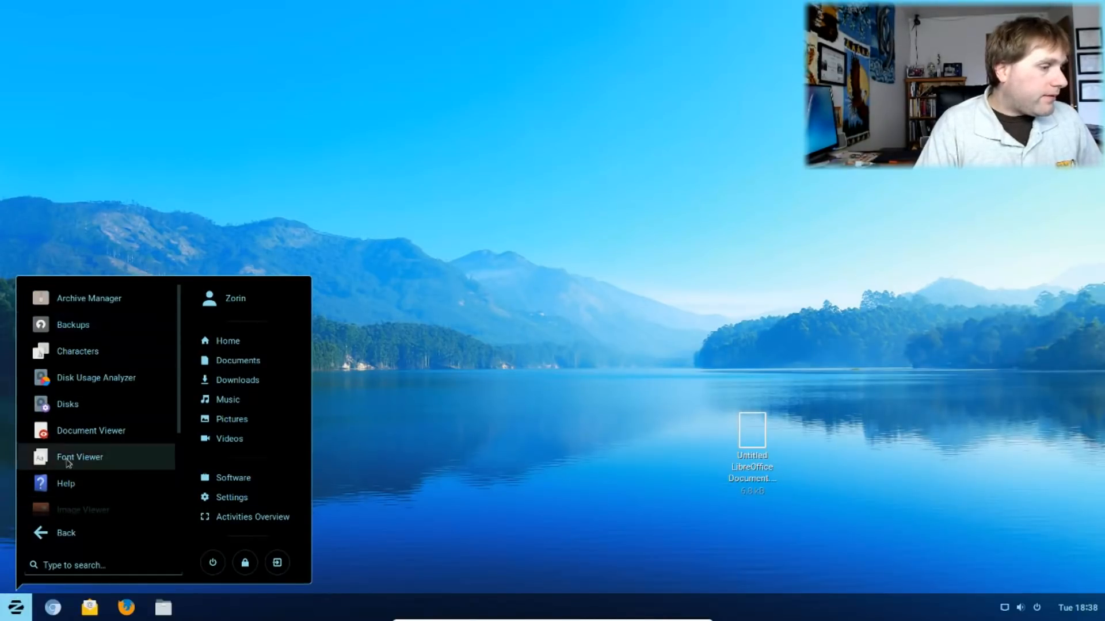
{"action": "left_click", "coordinate": [63, 533]}
{"action": "left_click", "coordinate": [86, 456]}
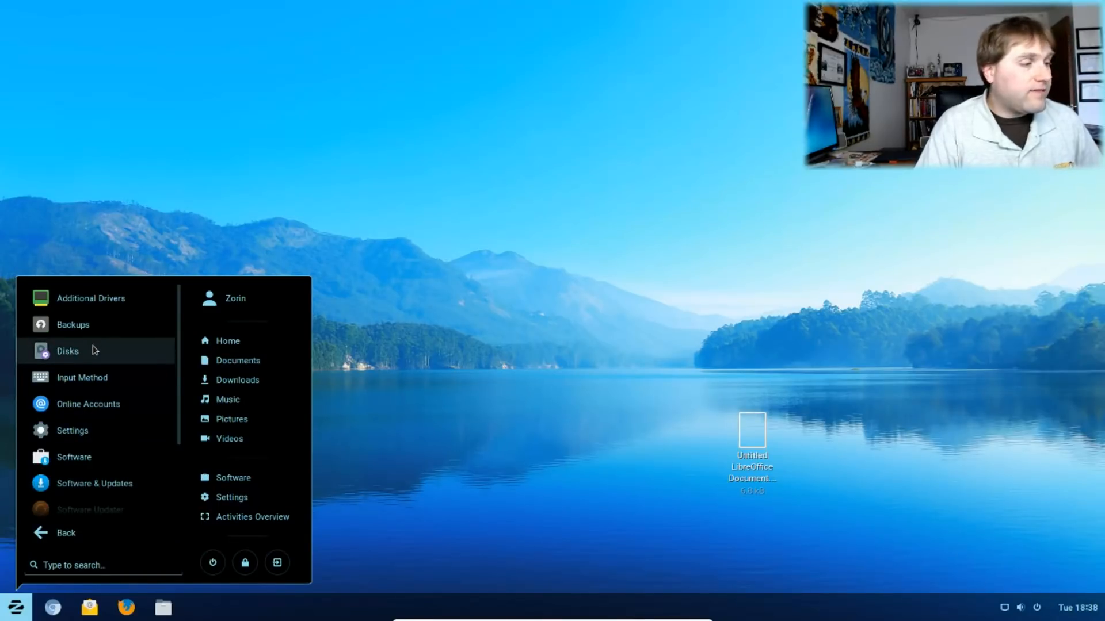
{"action": "left_click", "coordinate": [89, 403]}
{"action": "left_click_drag", "start_coordinate": [420, 12], "coordinate": [673, 119]}
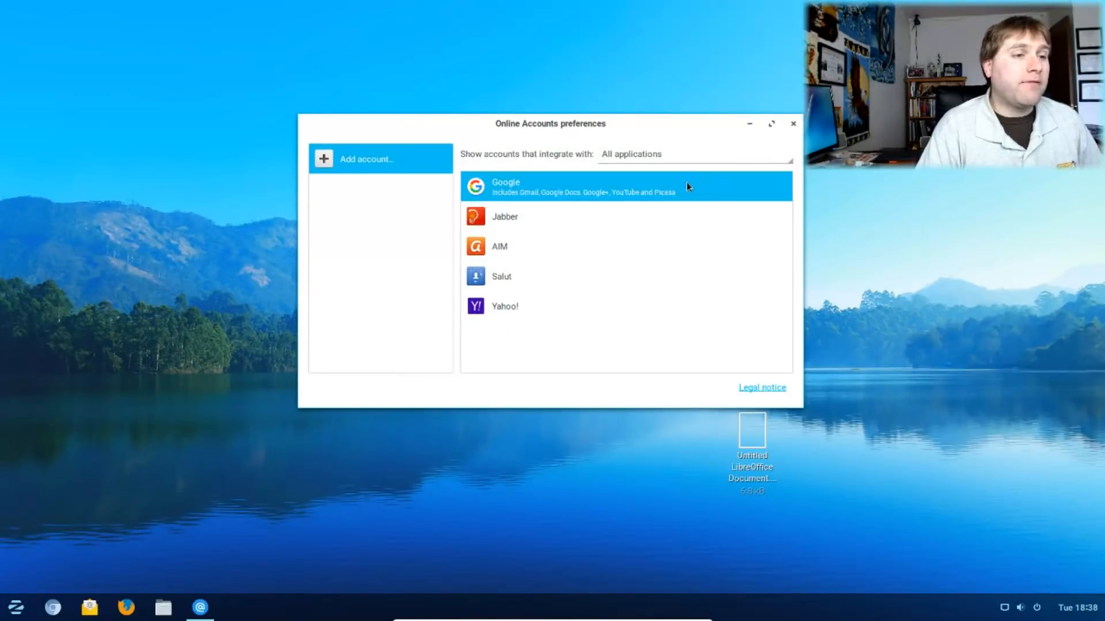
{"action": "left_click", "coordinate": [509, 185]}
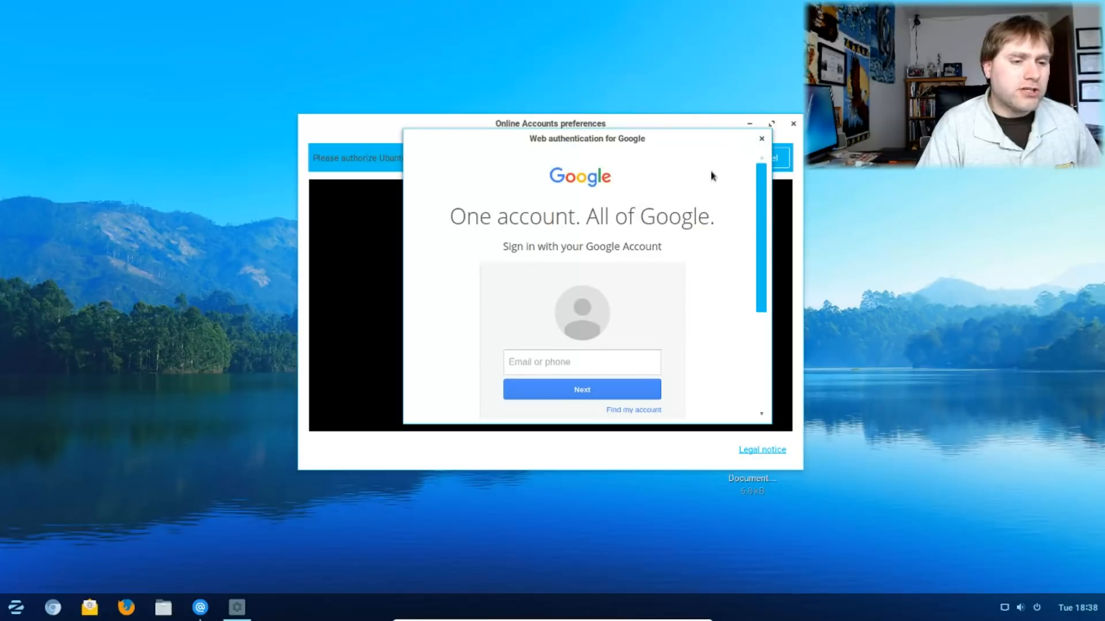
{"action": "left_click", "coordinate": [762, 139]}
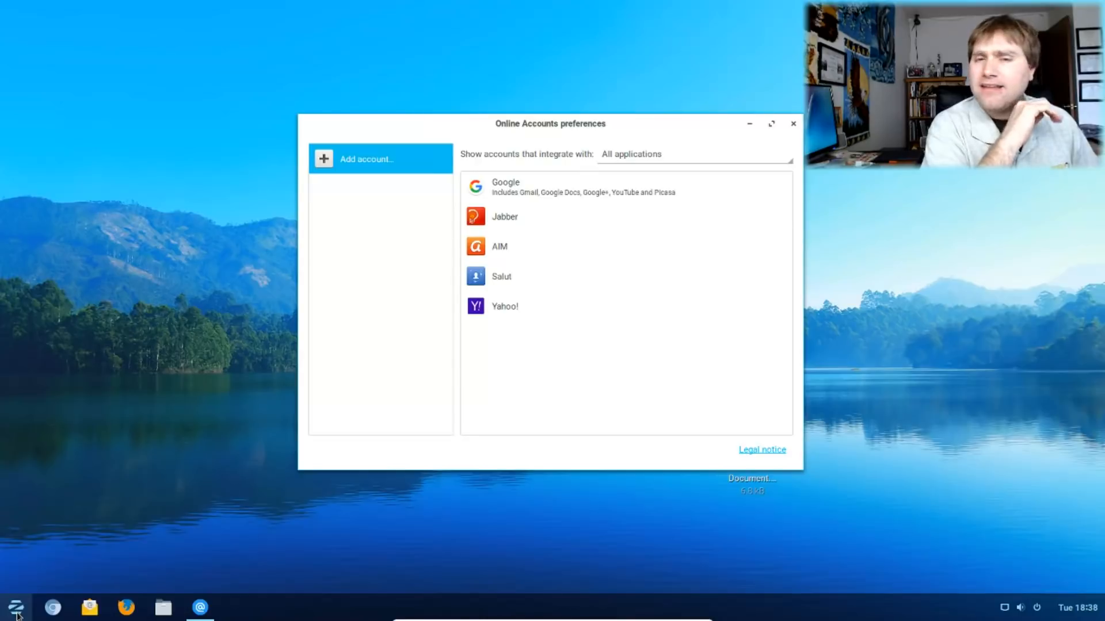
Step: Filter the account providers by Evolution Data Server, return the filter to All applications, and close Online Accounts preferences
{"action": "left_click", "coordinate": [639, 154]}
{"action": "left_click", "coordinate": [637, 153]}
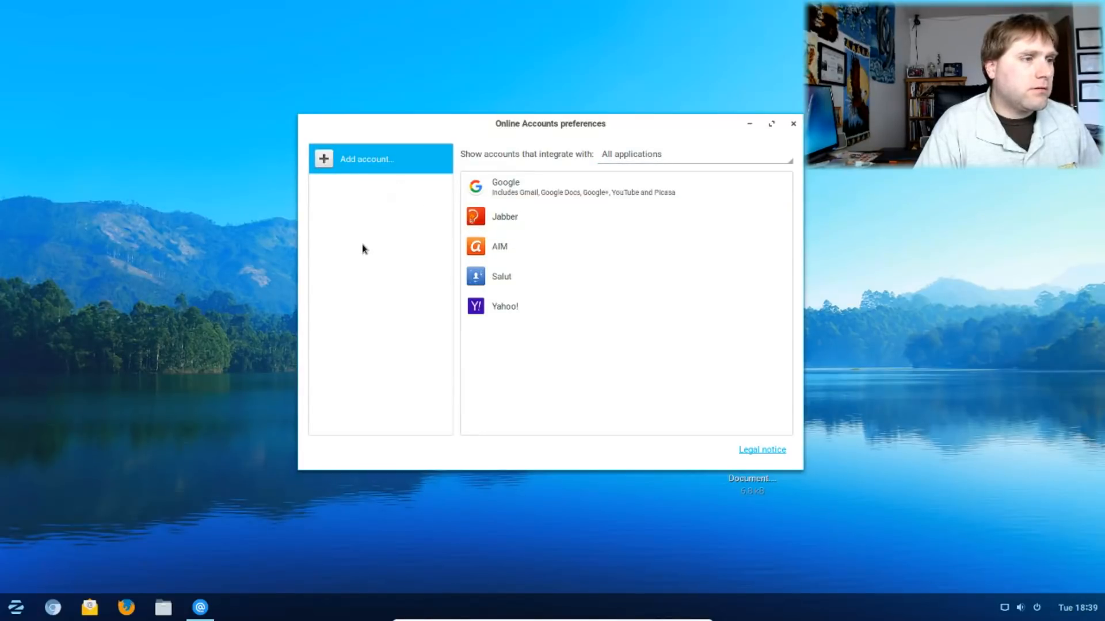
{"action": "left_click", "coordinate": [528, 216]}
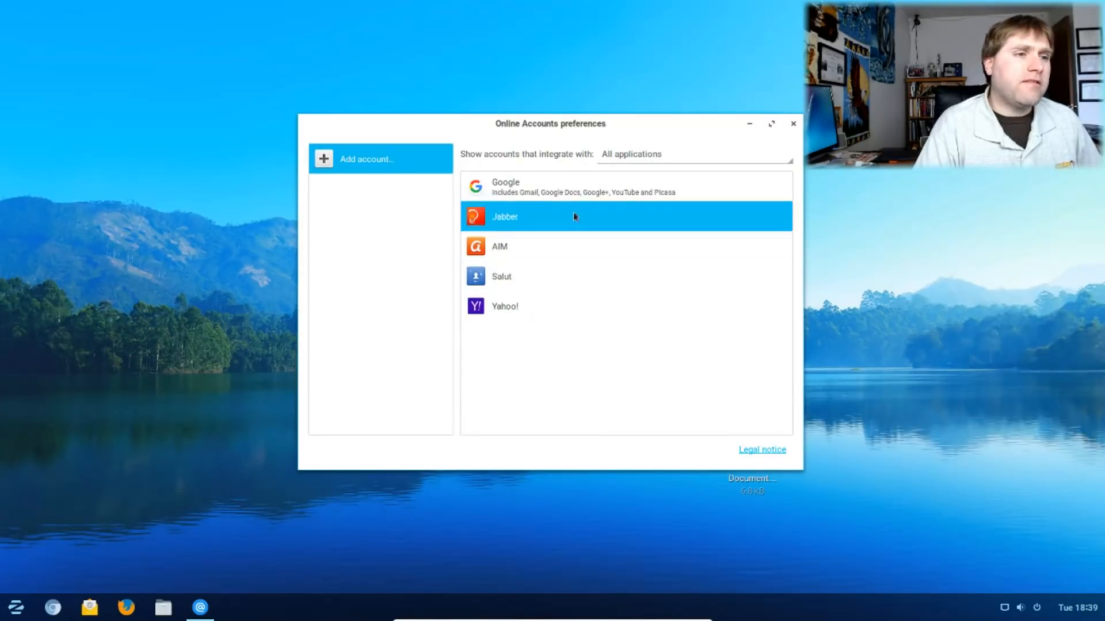
{"action": "left_click", "coordinate": [633, 156]}
{"action": "left_click", "coordinate": [636, 153]}
{"action": "left_click", "coordinate": [636, 156]}
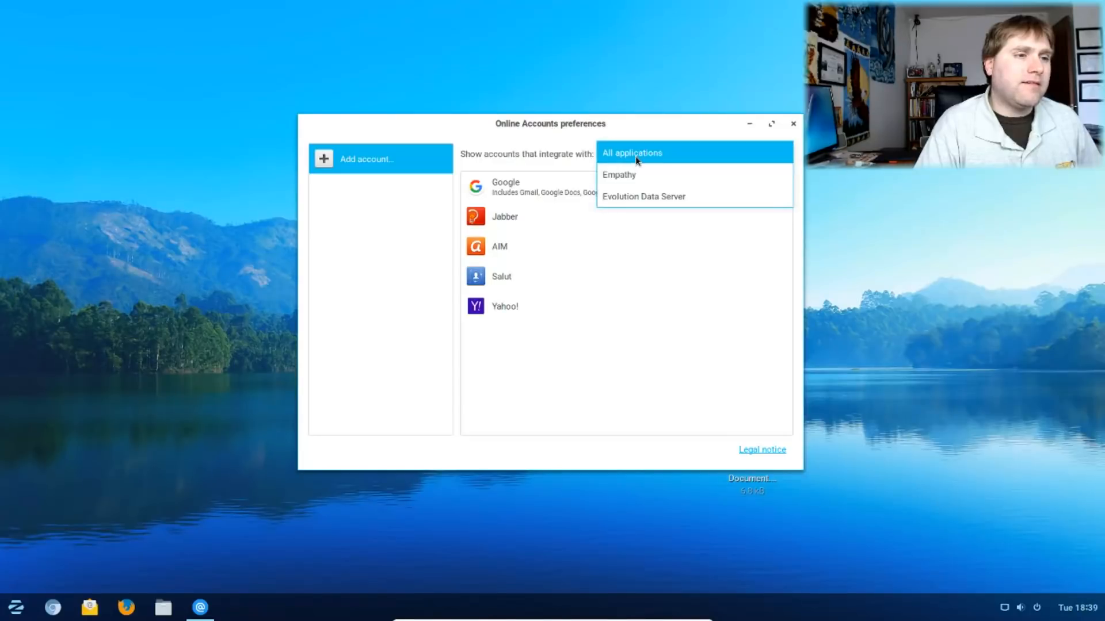
{"action": "left_click", "coordinate": [646, 196]}
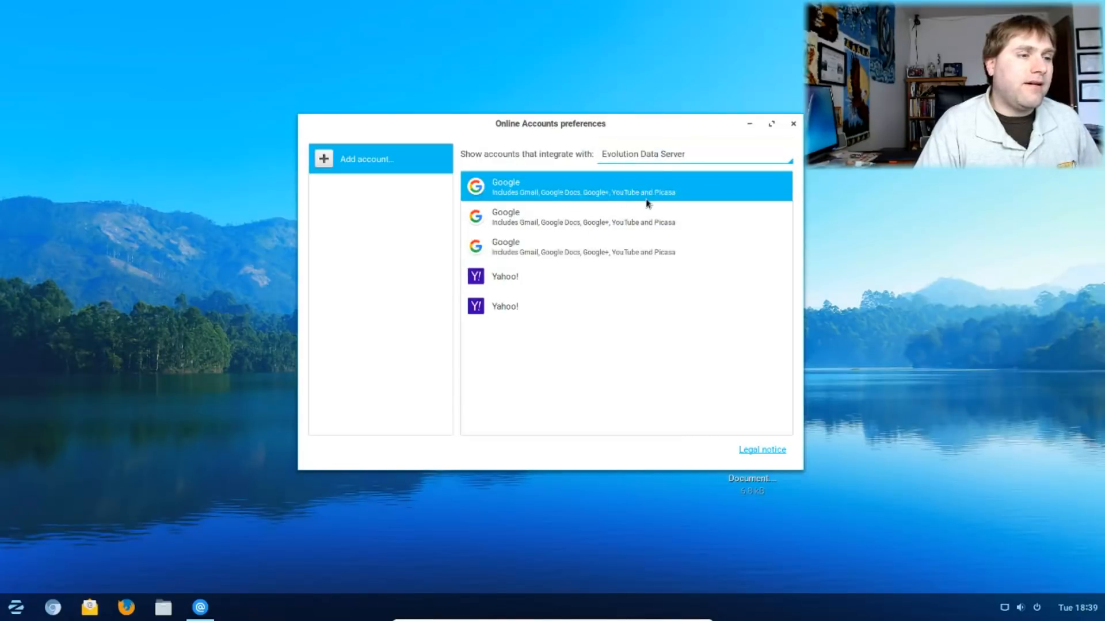
{"action": "left_click", "coordinate": [660, 152]}
{"action": "left_click", "coordinate": [651, 132]}
{"action": "left_click", "coordinate": [642, 158]}
{"action": "left_click", "coordinate": [646, 131]}
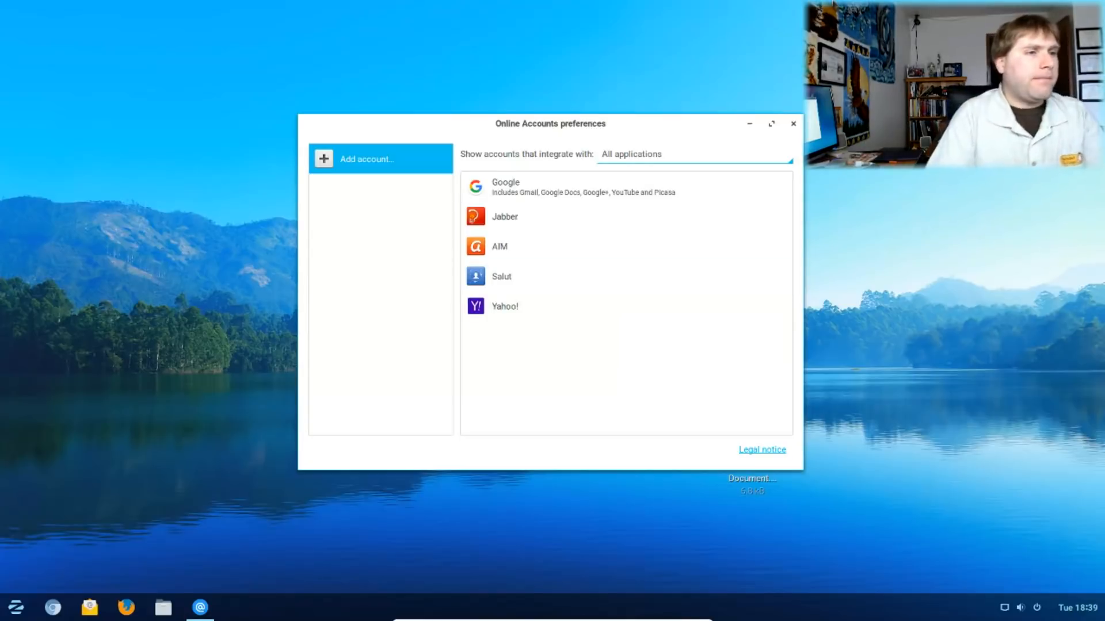
{"action": "left_click", "coordinate": [793, 124]}
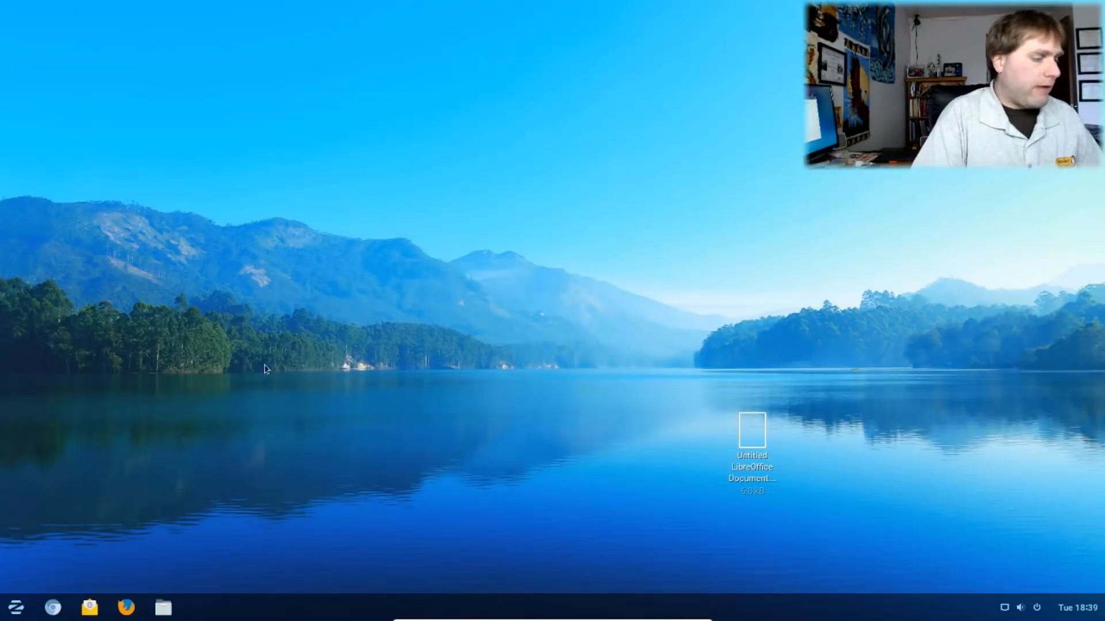
Step: Search the desktop for "onlin" and open the Online Accounts page of the system settings
{"action": "key", "text": "super"}
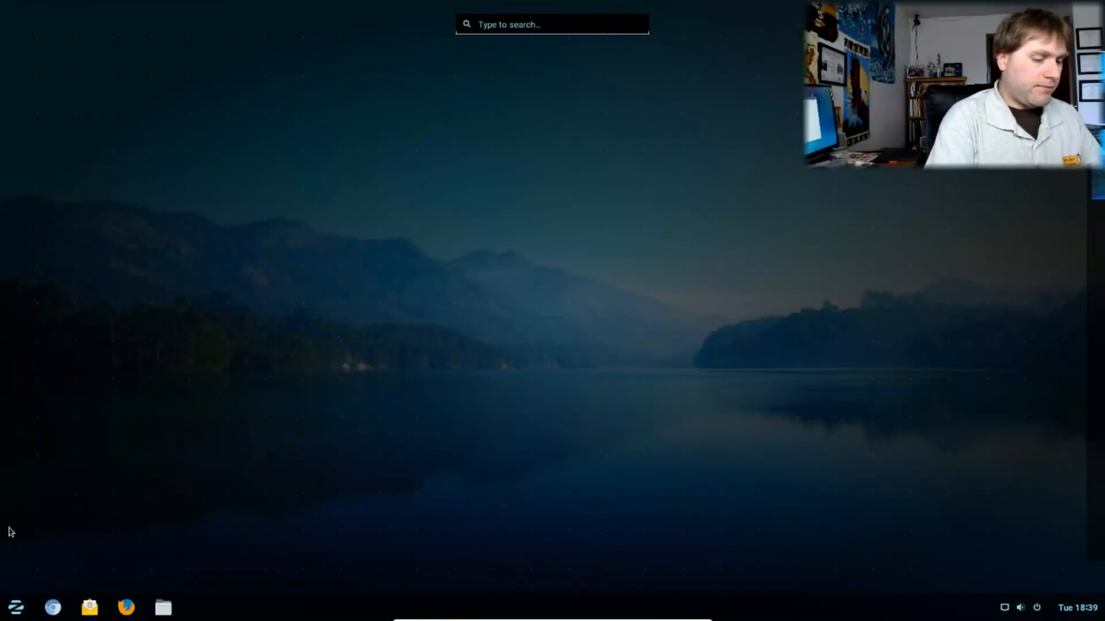
{"action": "type", "text": "onlin"}
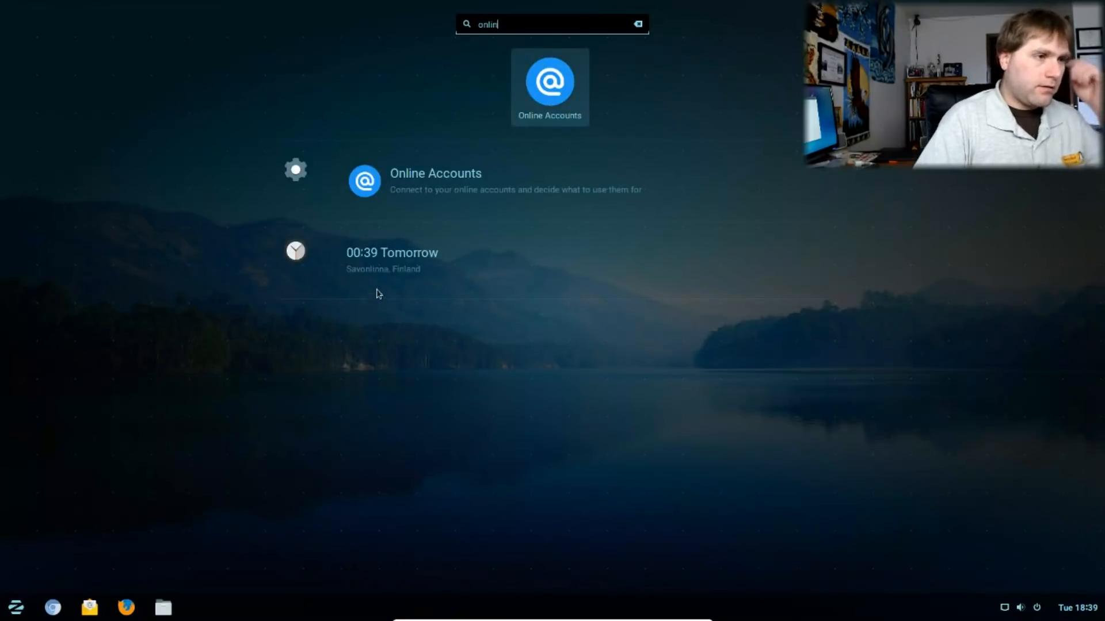
{"action": "left_click", "coordinate": [379, 187]}
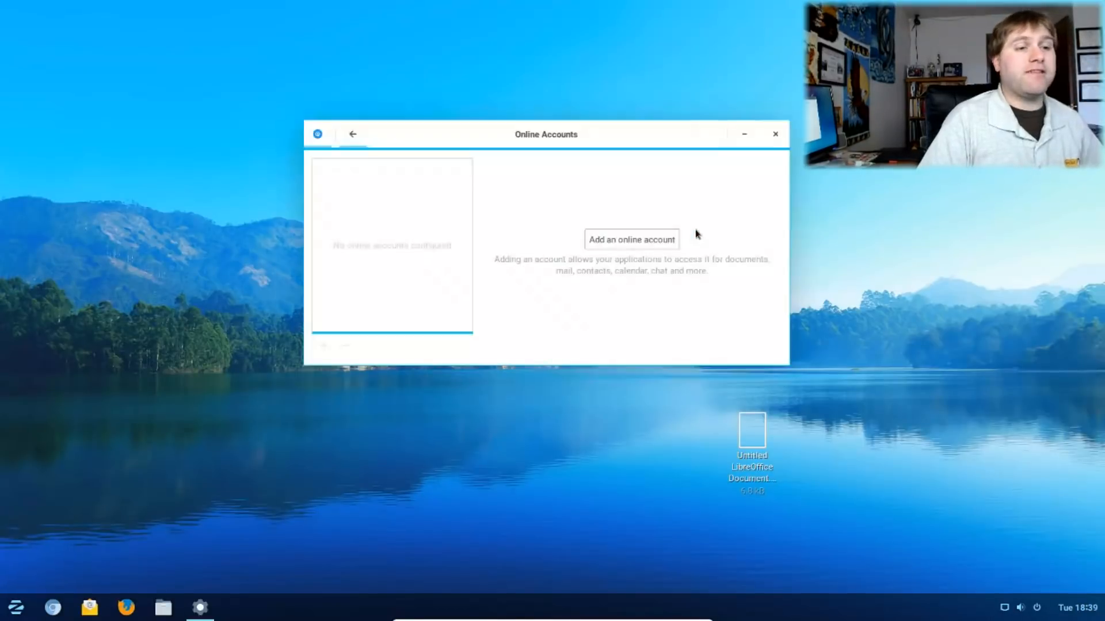
Step: Review the account types available to add, including the mail, chat and resource types under Other, and close Online Accounts
{"action": "left_click", "coordinate": [646, 244]}
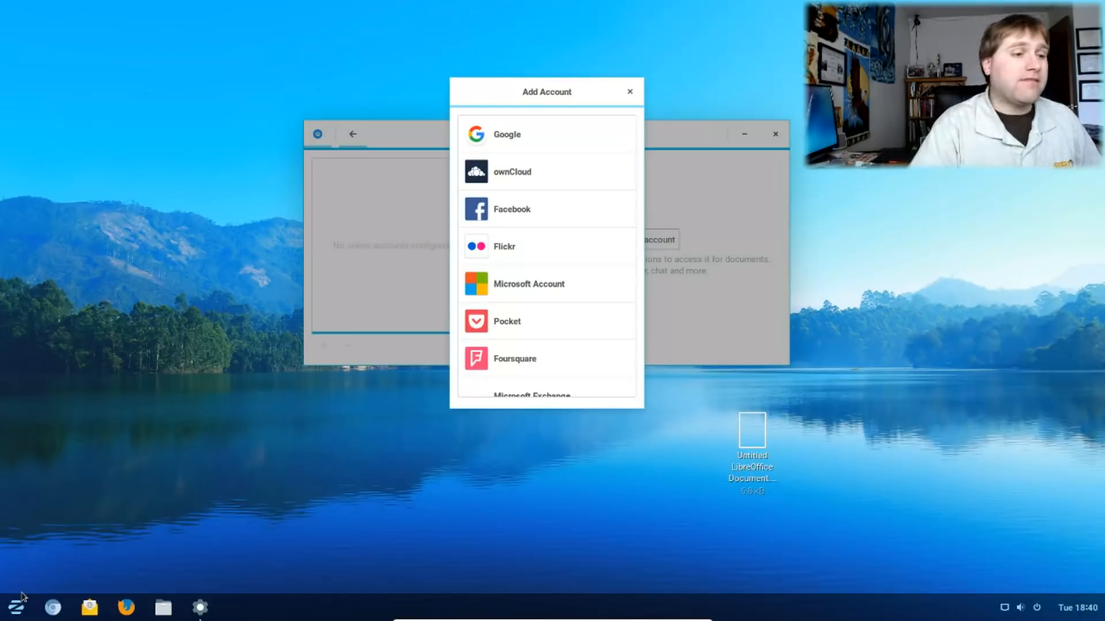
{"action": "scroll", "coordinate": [541, 253], "scroll_direction": "down", "scroll_amount": 2}
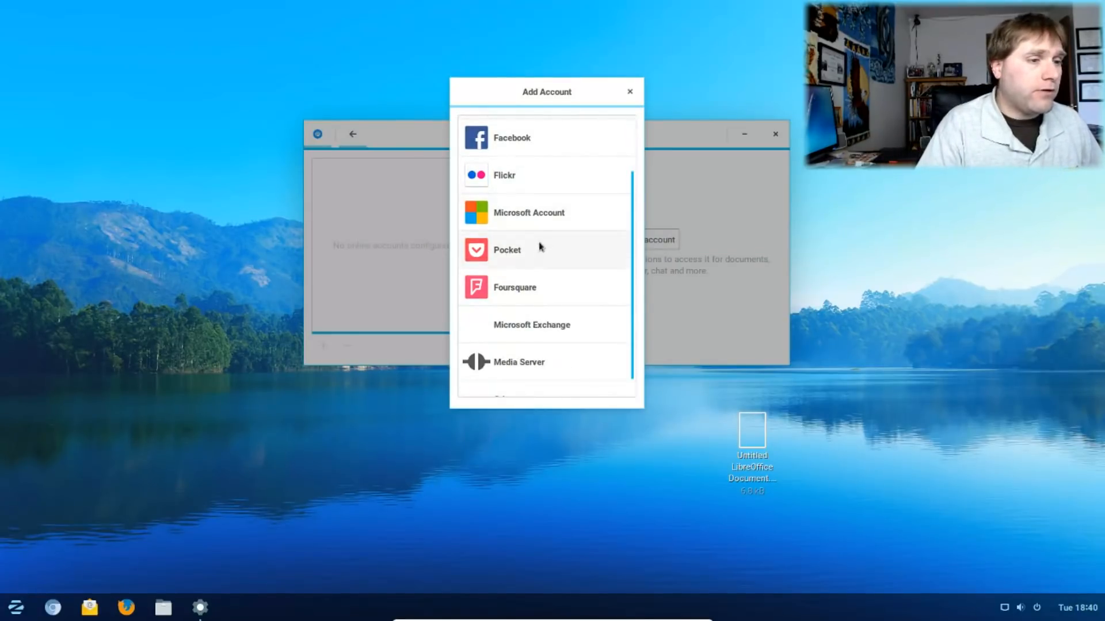
{"action": "scroll", "coordinate": [543, 374], "scroll_direction": "down", "scroll_amount": 1}
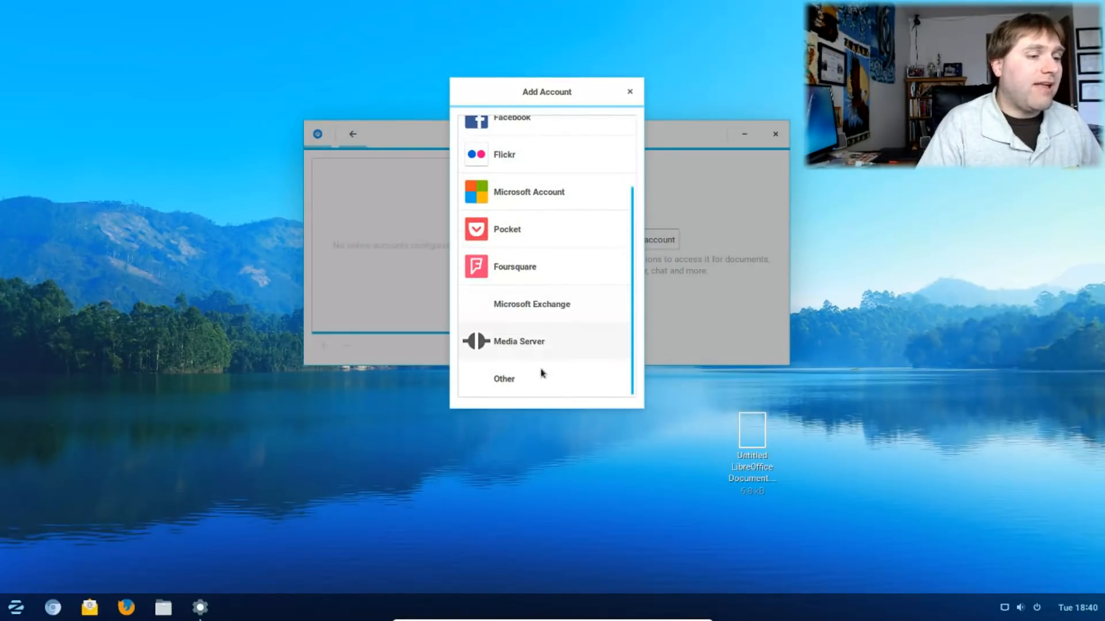
{"action": "left_click", "coordinate": [541, 377]}
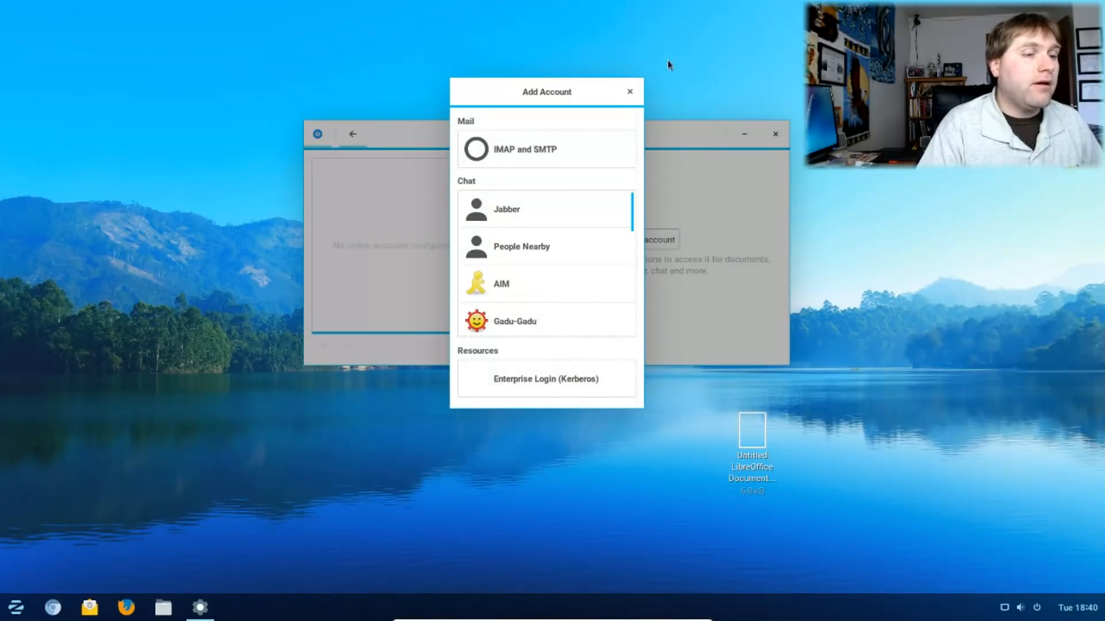
{"action": "left_click", "coordinate": [629, 91]}
{"action": "left_click", "coordinate": [775, 135]}
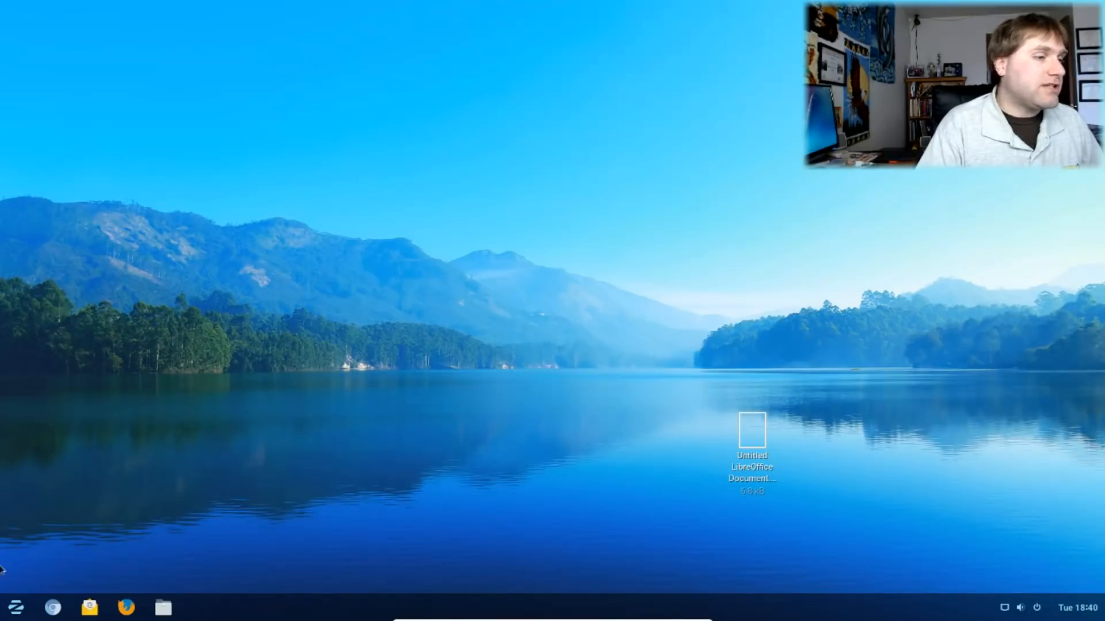
Step: Open Settings from the System Tools category and move the All Settings window toward the upper-left of the desktop
{"action": "left_click", "coordinate": [26, 613]}
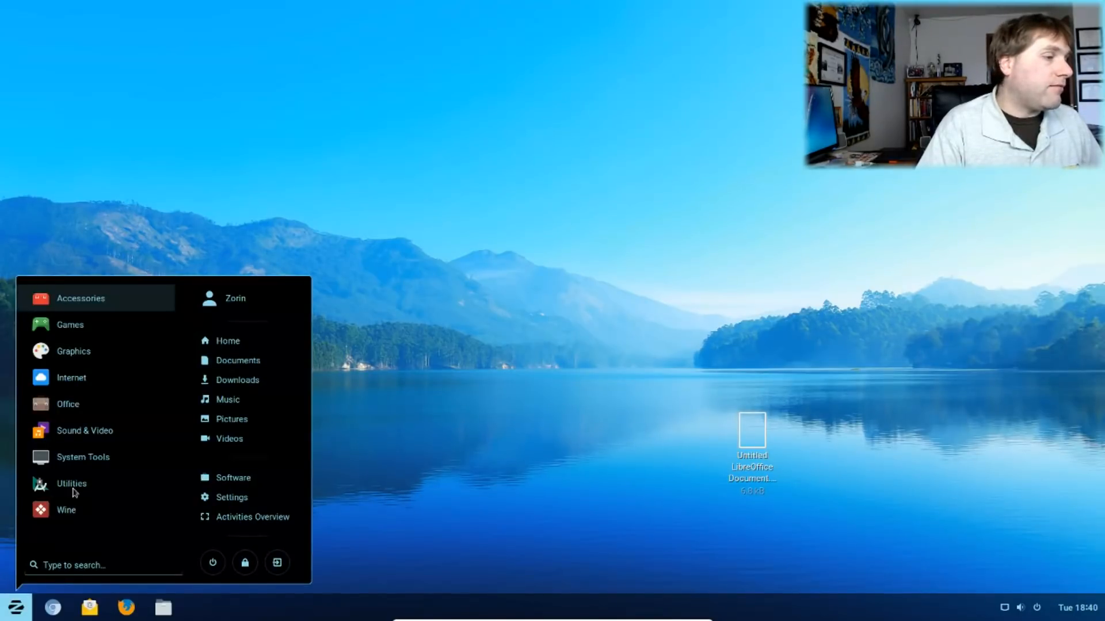
{"action": "left_click", "coordinate": [91, 454]}
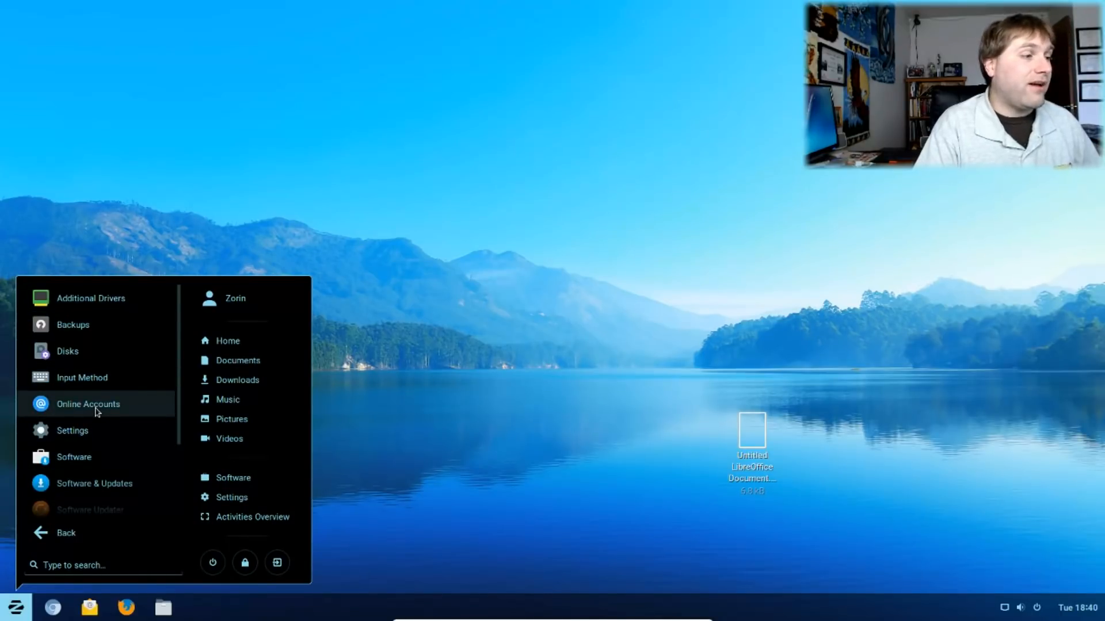
{"action": "left_click", "coordinate": [53, 532]}
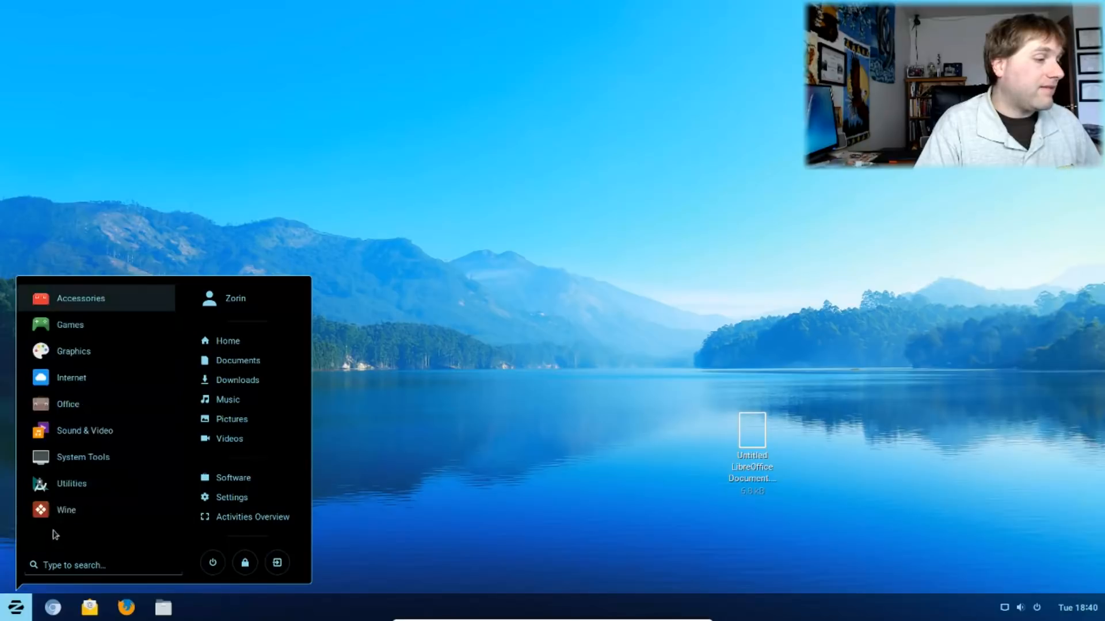
{"action": "left_click", "coordinate": [80, 460]}
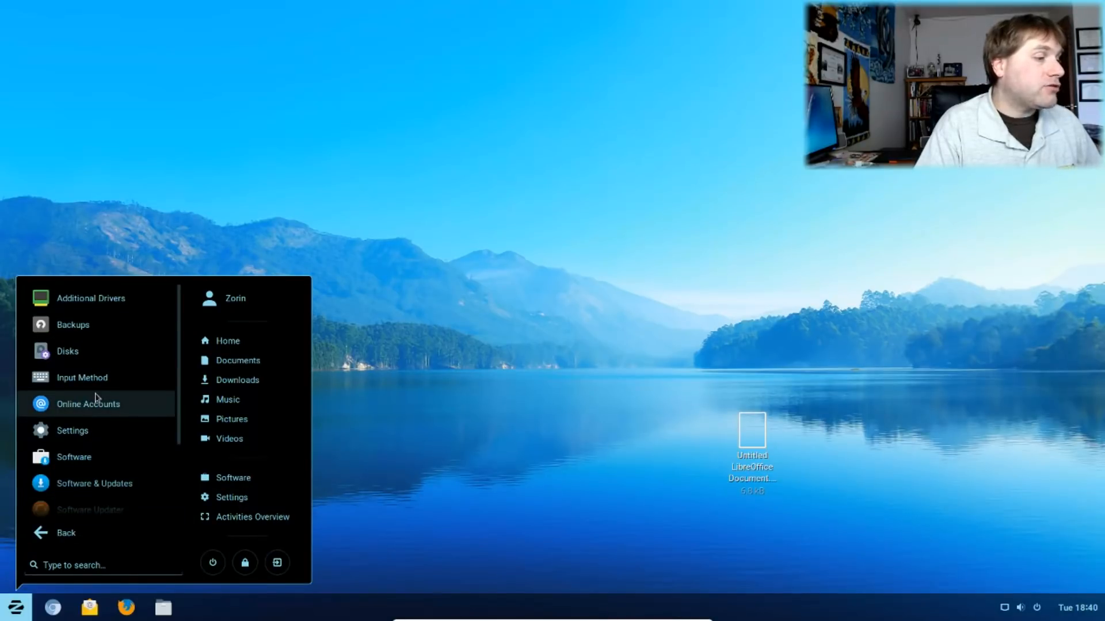
{"action": "left_click", "coordinate": [85, 431]}
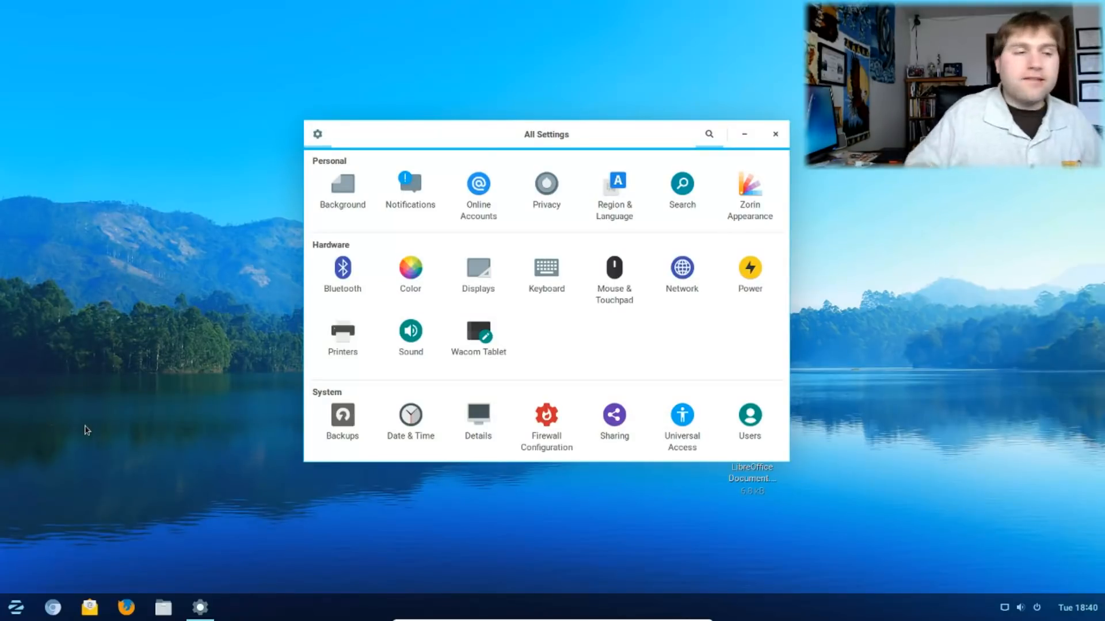
{"action": "left_click_drag", "start_coordinate": [639, 143], "coordinate": [464, 107]}
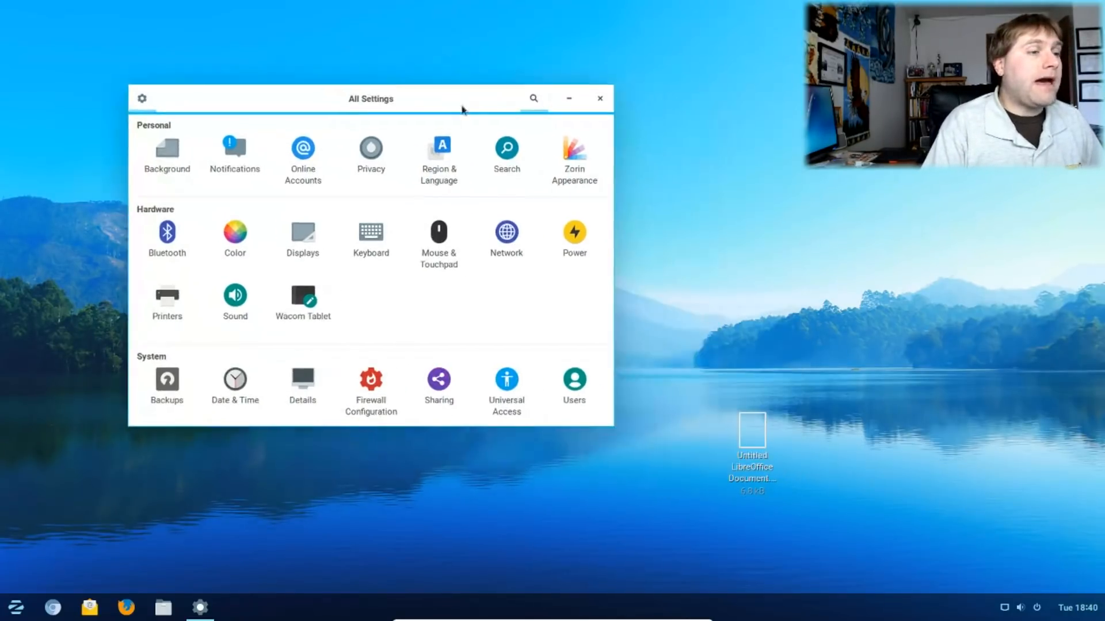
Step: Open Zorin Appearance, switch the desktop to the third layout with the top bar, and show the Activities overview
{"action": "left_click", "coordinate": [573, 179]}
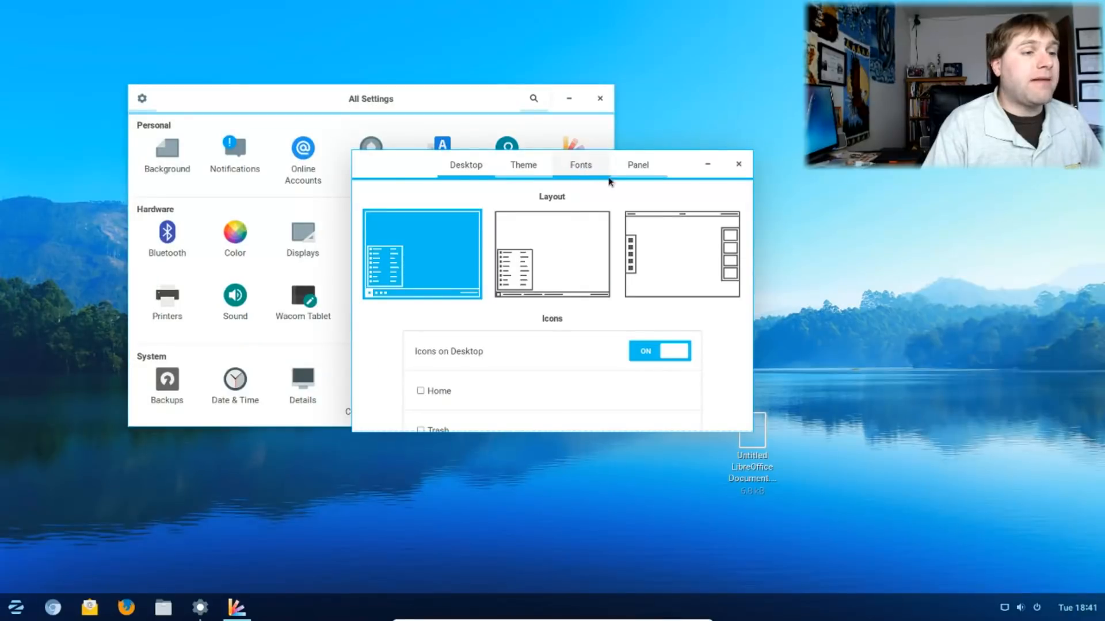
{"action": "left_click", "coordinate": [676, 255]}
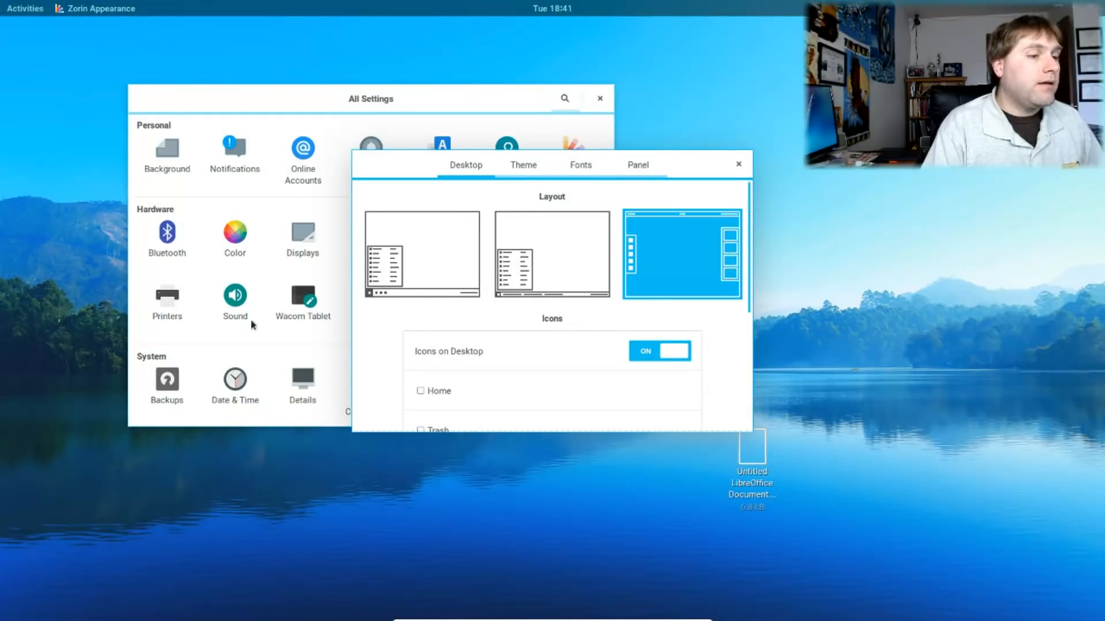
{"action": "left_click", "coordinate": [5, 8]}
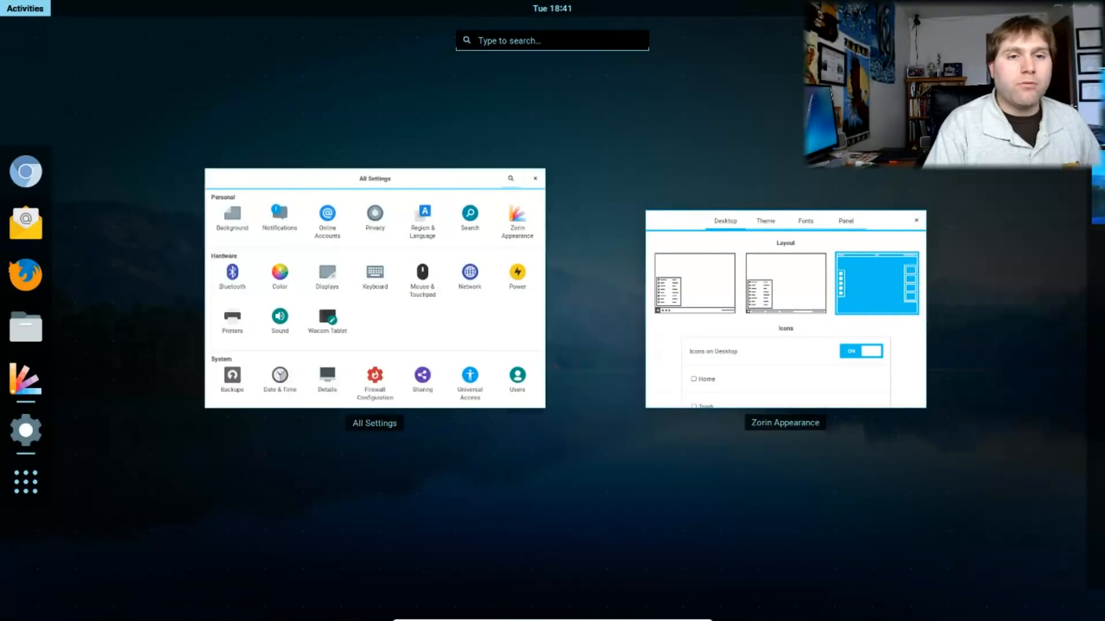
Step: Leave the Activities overview, switch the desktop to the second layout, check its application menu, and compare it with the first layout
{"action": "left_click", "coordinate": [122, 119]}
{"action": "left_click", "coordinate": [562, 240]}
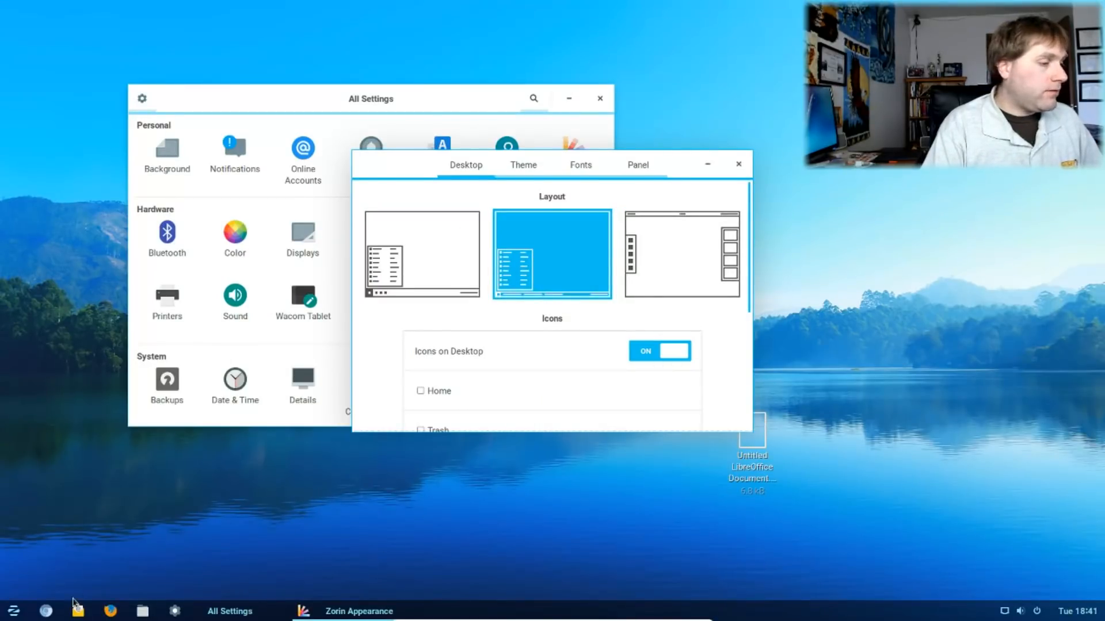
{"action": "left_click", "coordinate": [18, 613]}
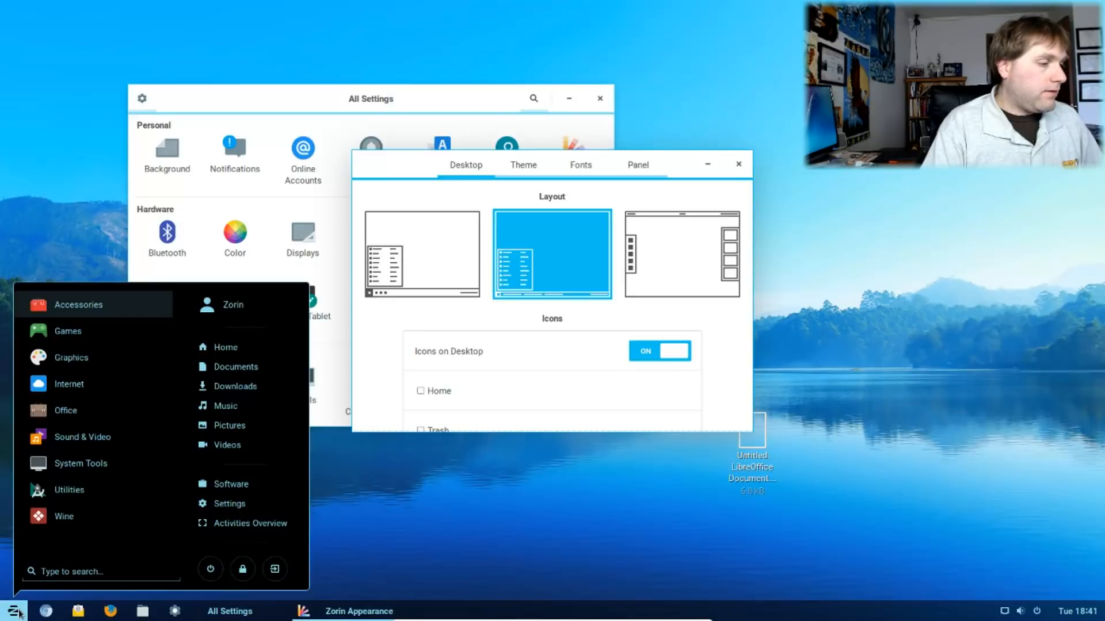
{"action": "left_click", "coordinate": [18, 614]}
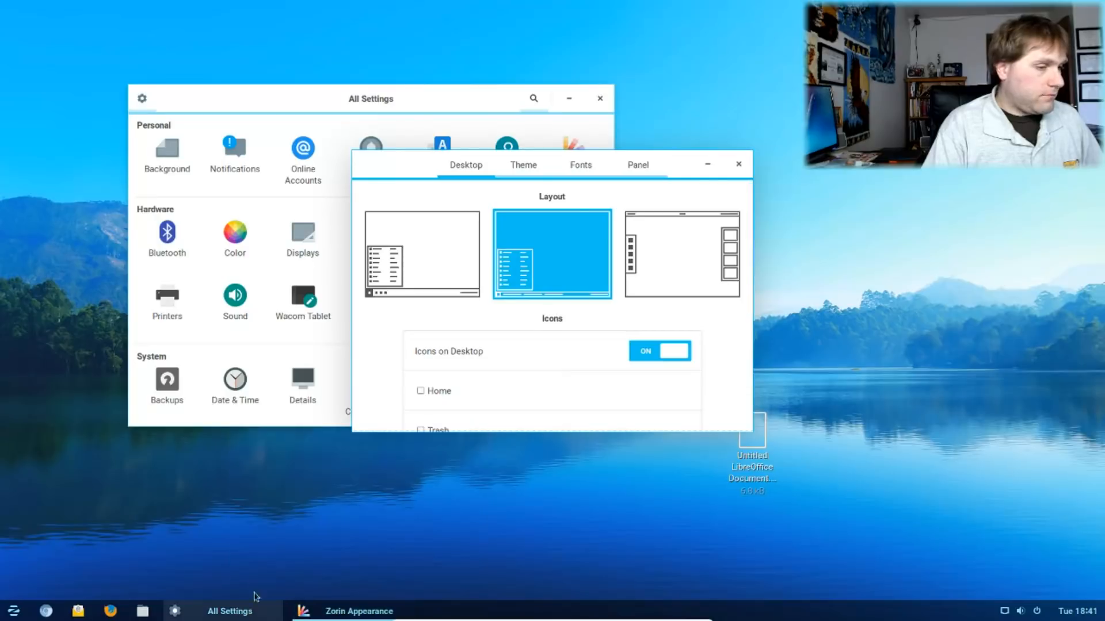
{"action": "left_click", "coordinate": [451, 257]}
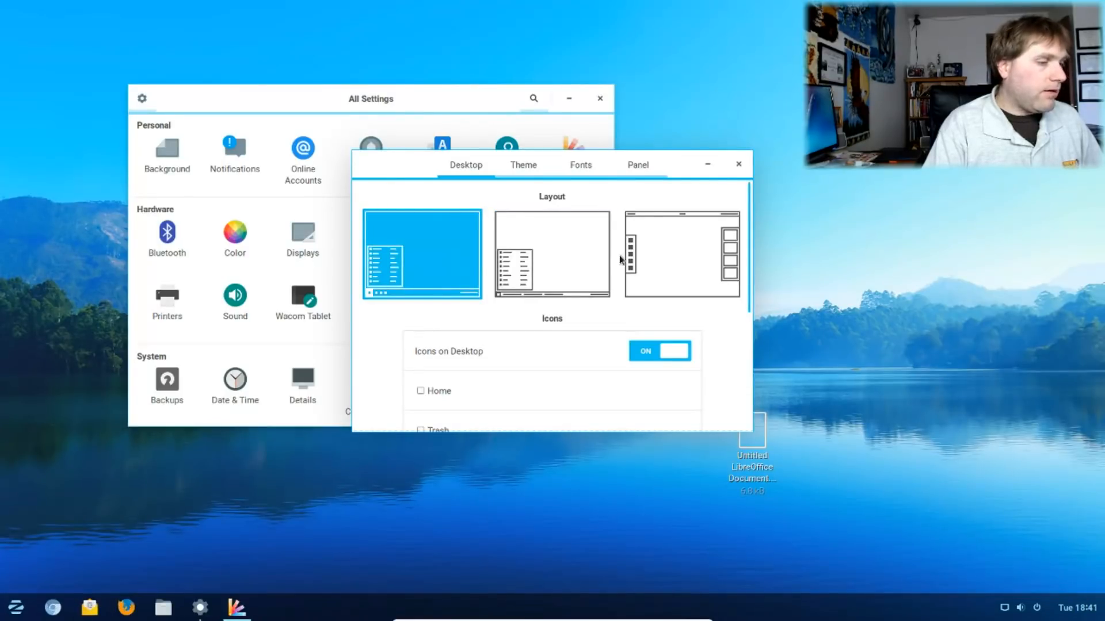
{"action": "left_click", "coordinate": [576, 266]}
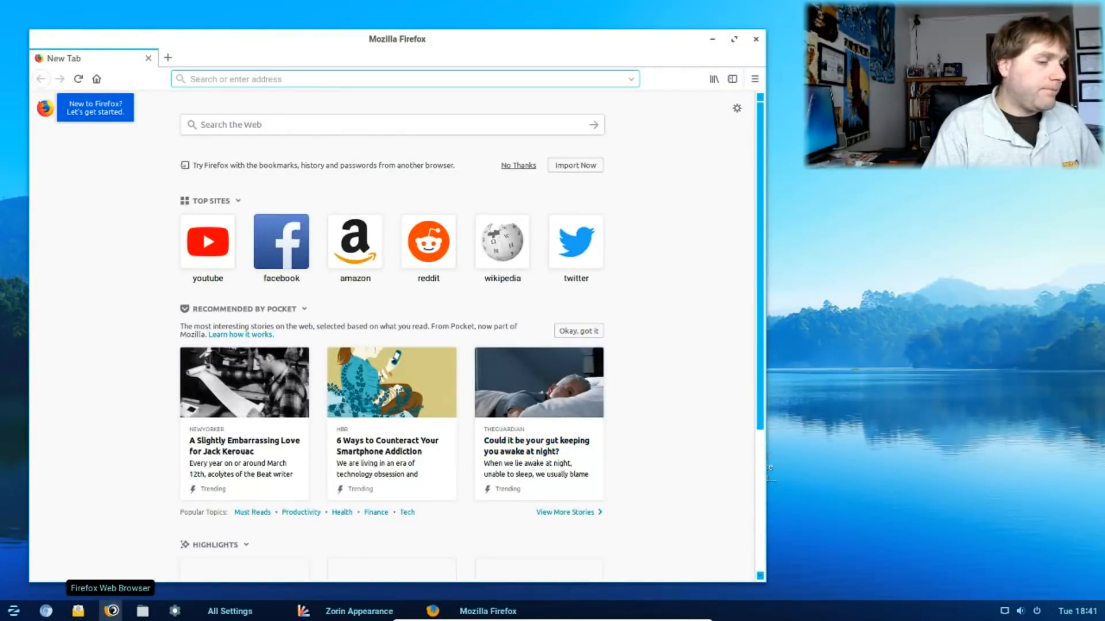
Step: Open two Firefox windows to see how the second layout lists them on the panel, and close both
{"action": "left_click", "coordinate": [111, 612]}
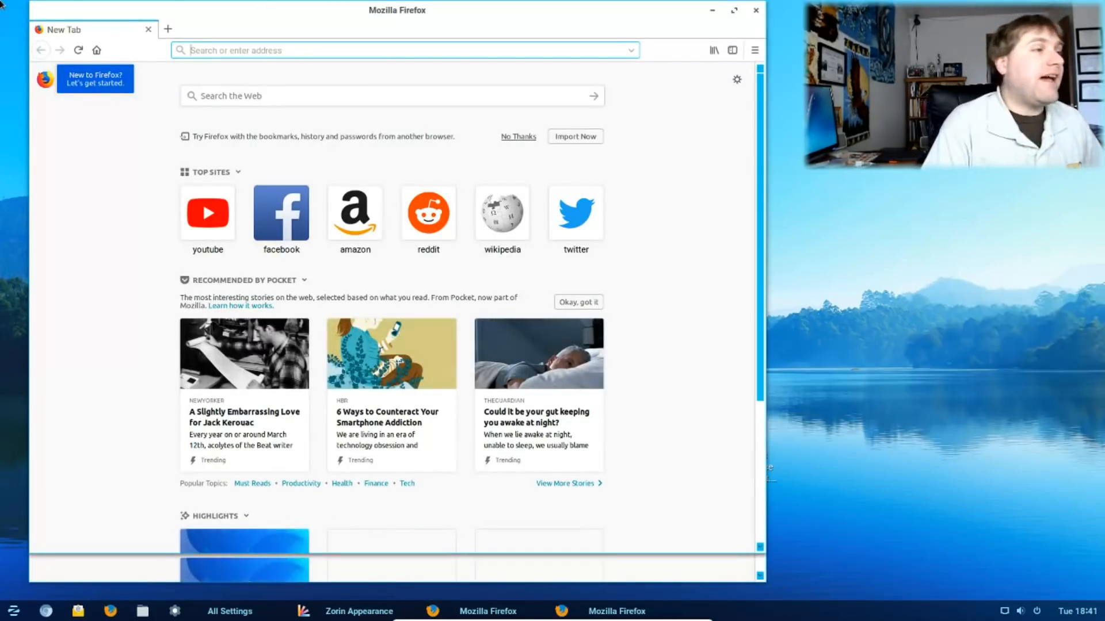
{"action": "left_click", "coordinate": [756, 13]}
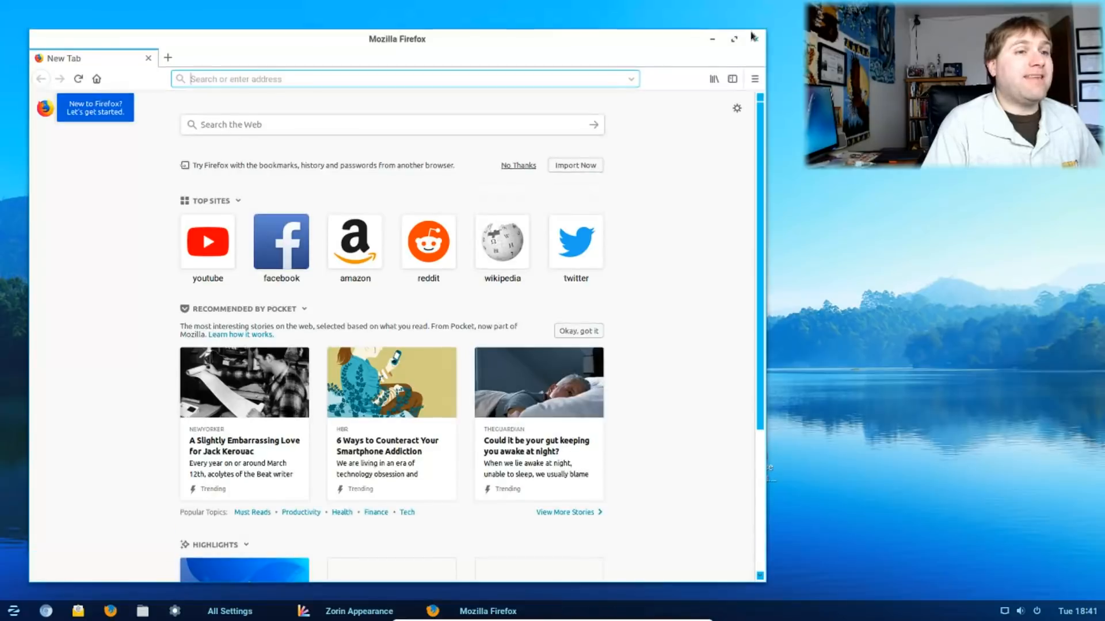
{"action": "left_click", "coordinate": [756, 32]}
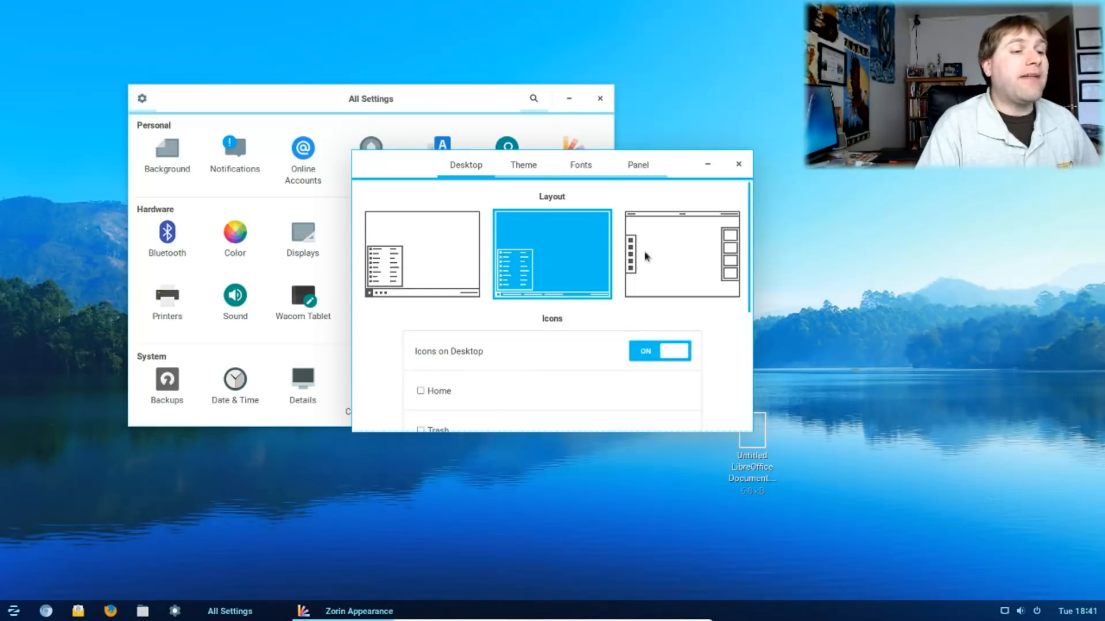
Step: Return to the second layout after previewing the first, and show the Trash and Network Servers icons on the desktop
{"action": "left_click", "coordinate": [421, 281]}
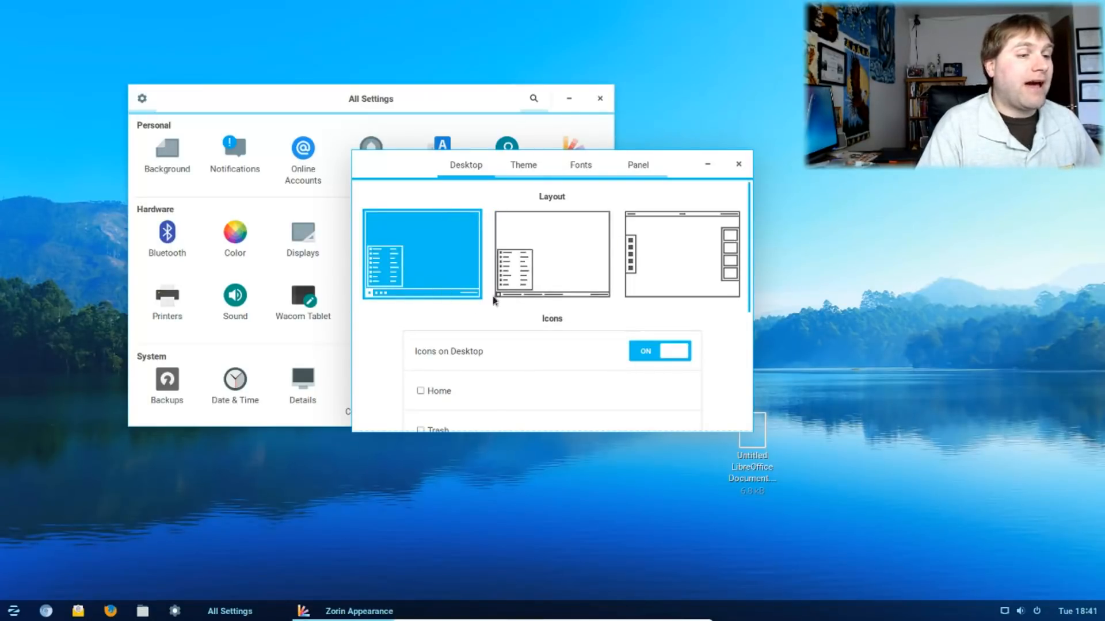
{"action": "left_click", "coordinate": [572, 249]}
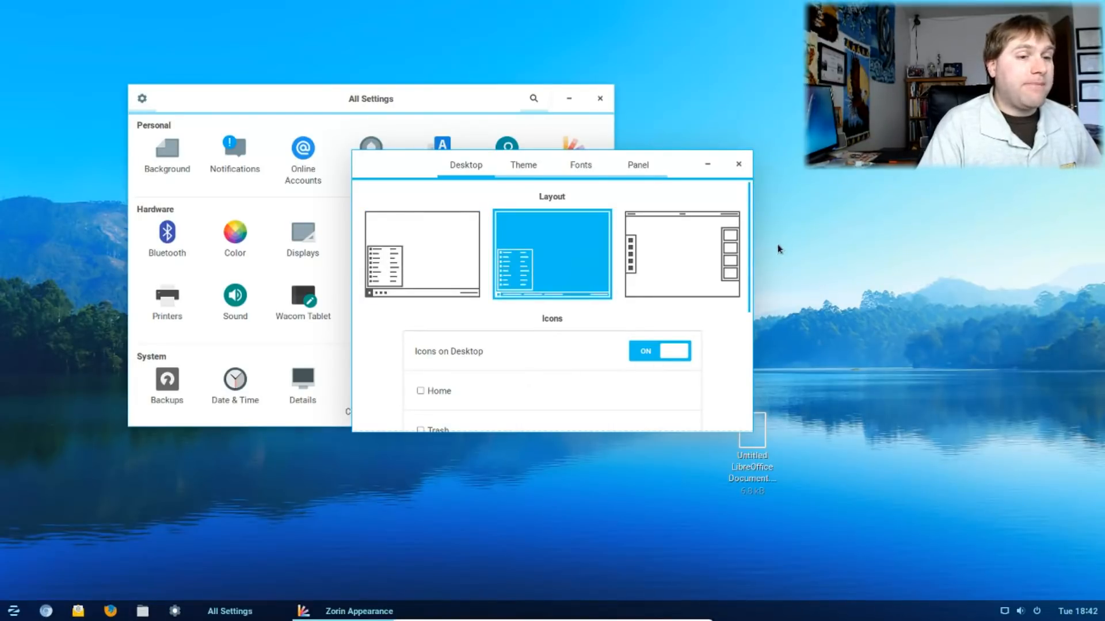
{"action": "scroll", "coordinate": [749, 289], "scroll_direction": "down", "scroll_amount": 5}
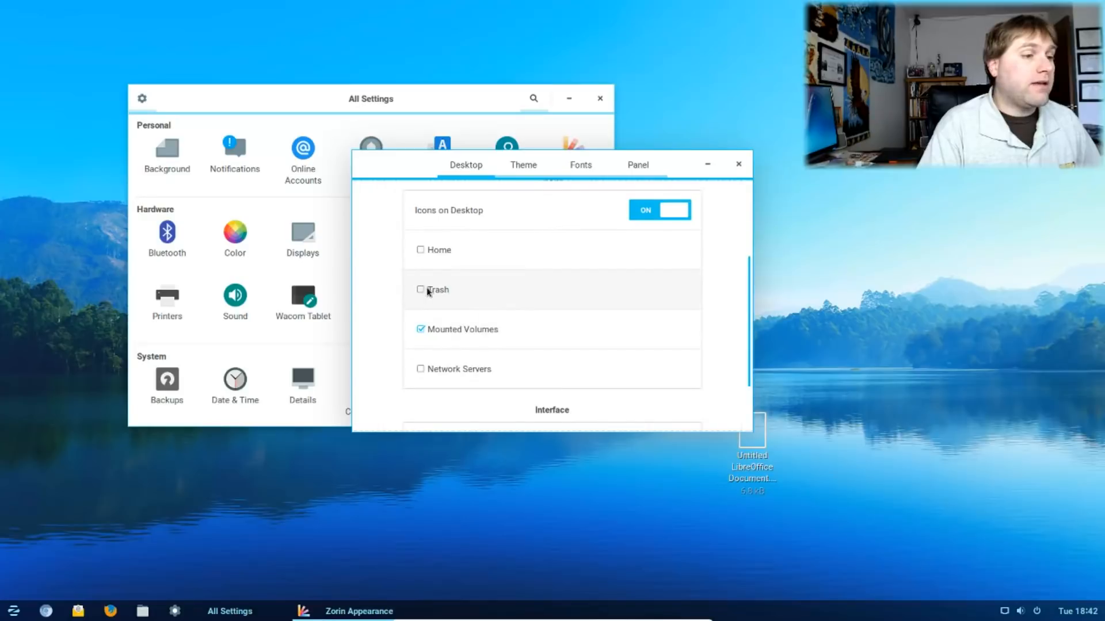
{"action": "left_click", "coordinate": [436, 369]}
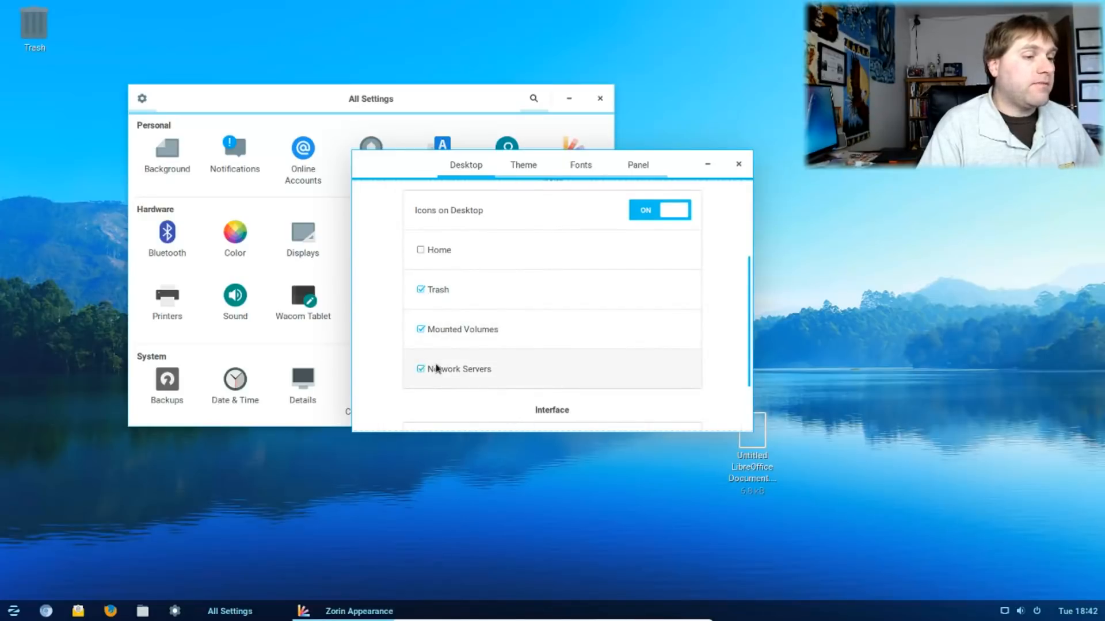
Step: Preview several light and dark Zorin color themes, including red, black and green, and return to the light blue theme
{"action": "left_click", "coordinate": [543, 174]}
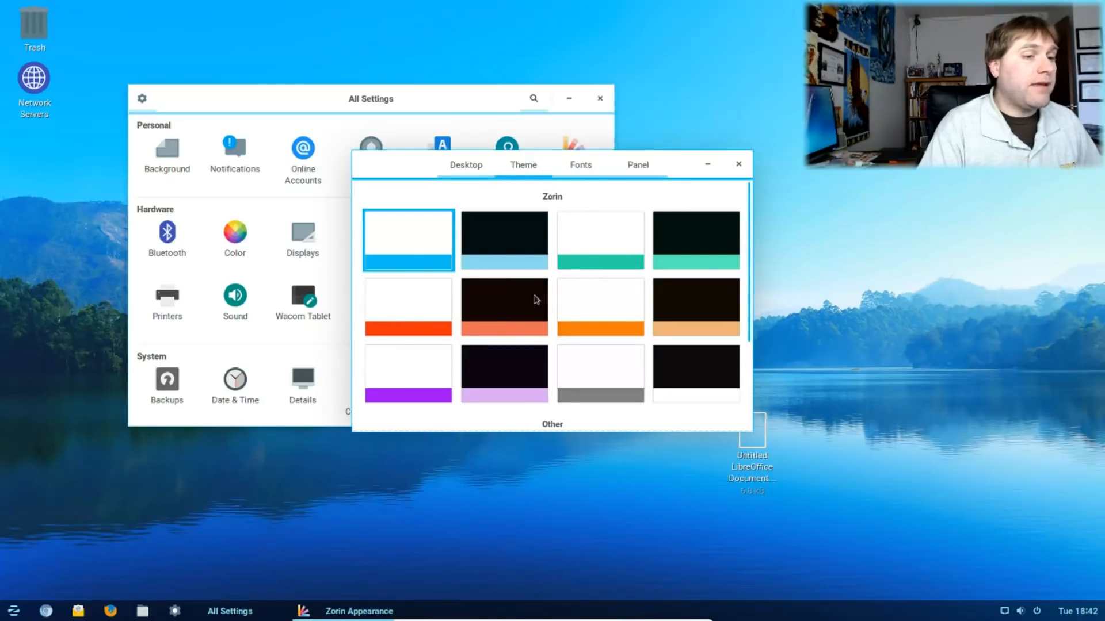
{"action": "left_click", "coordinate": [422, 305]}
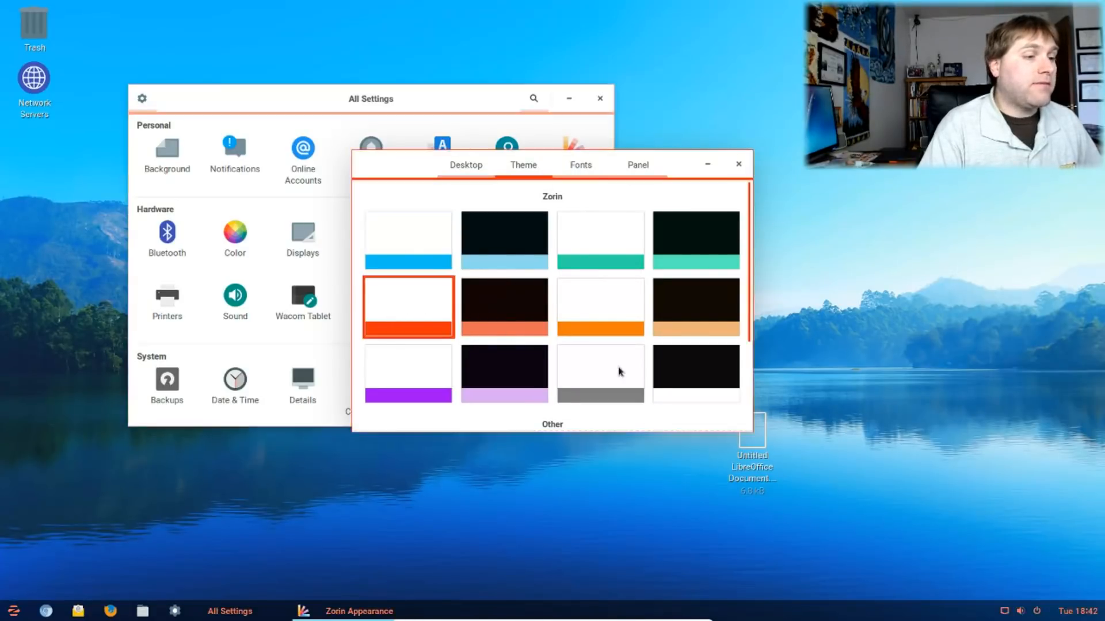
{"action": "left_click", "coordinate": [504, 294]}
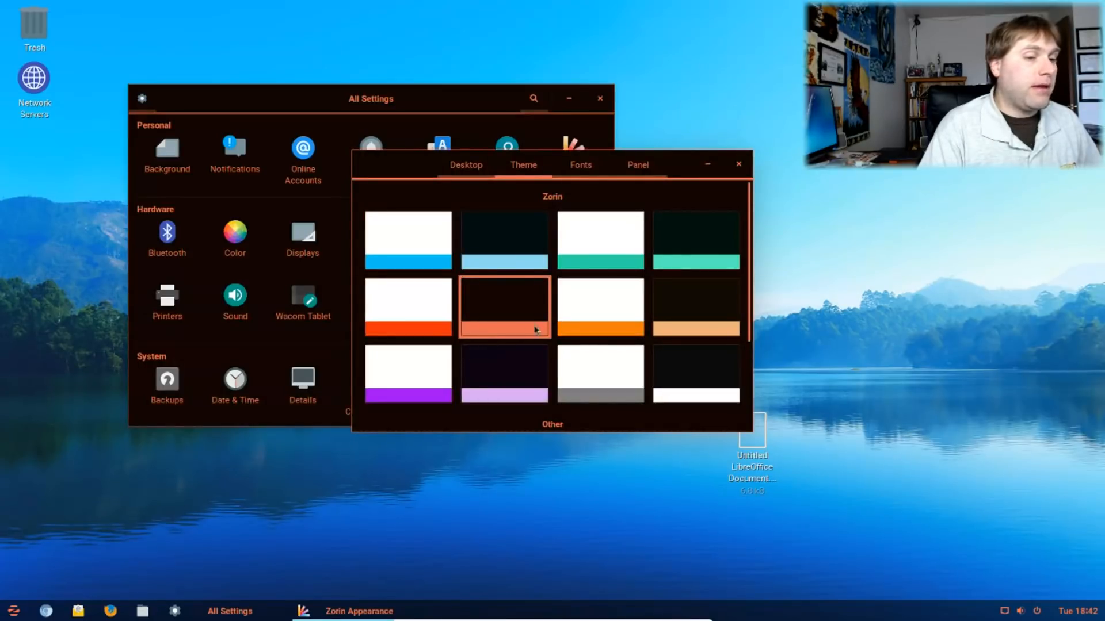
{"action": "left_click", "coordinate": [710, 354]}
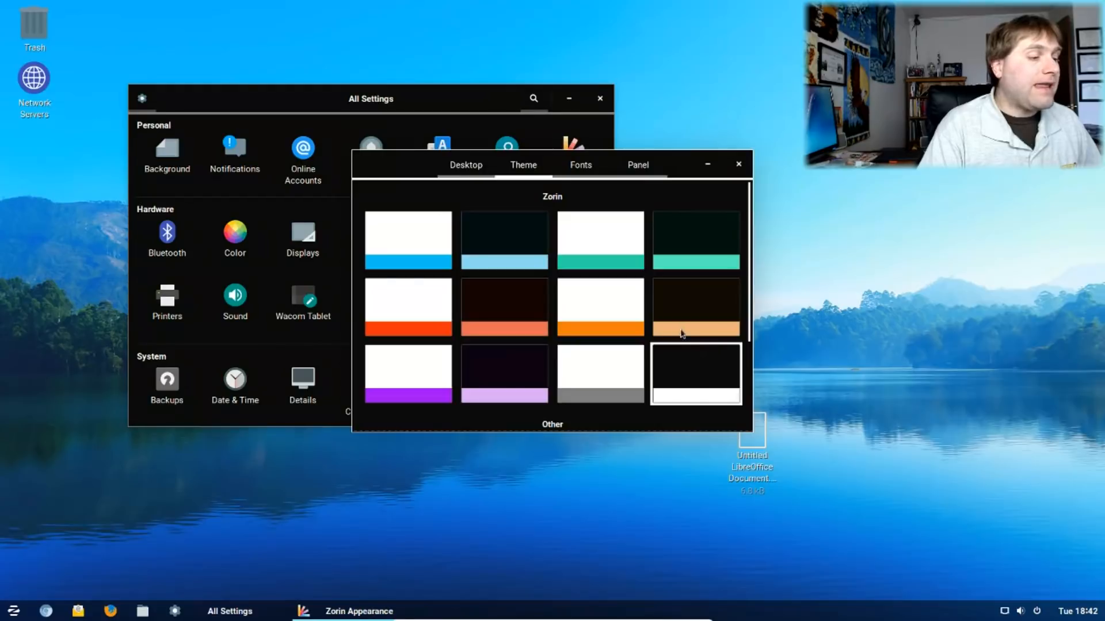
{"action": "left_click", "coordinate": [694, 256]}
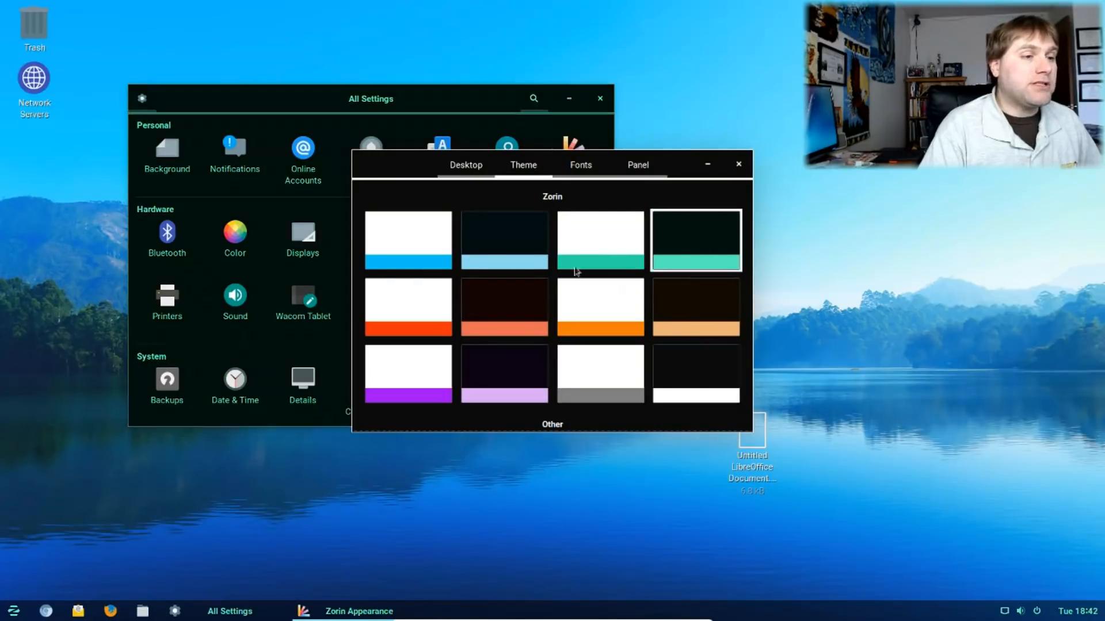
{"action": "left_click", "coordinate": [492, 252]}
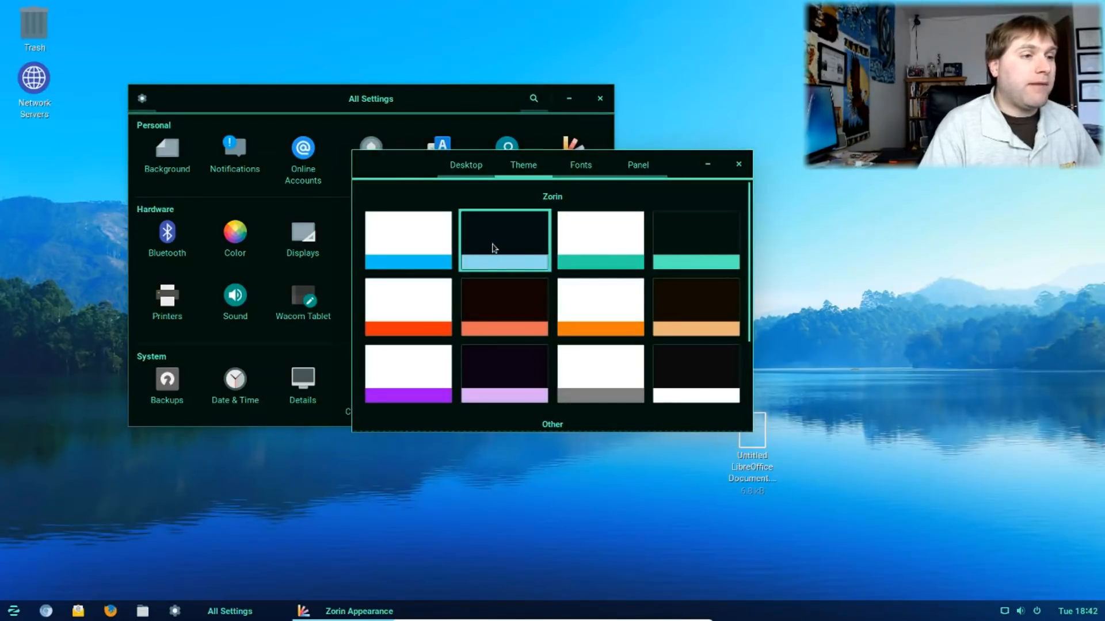
{"action": "left_click", "coordinate": [421, 251]}
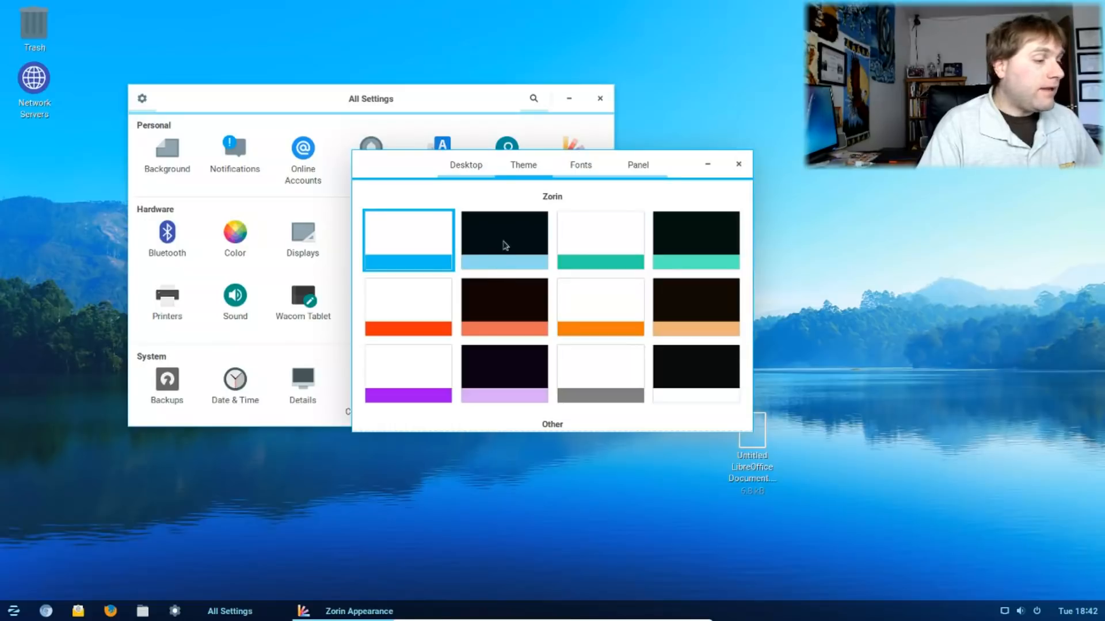
{"action": "left_click", "coordinate": [429, 315]}
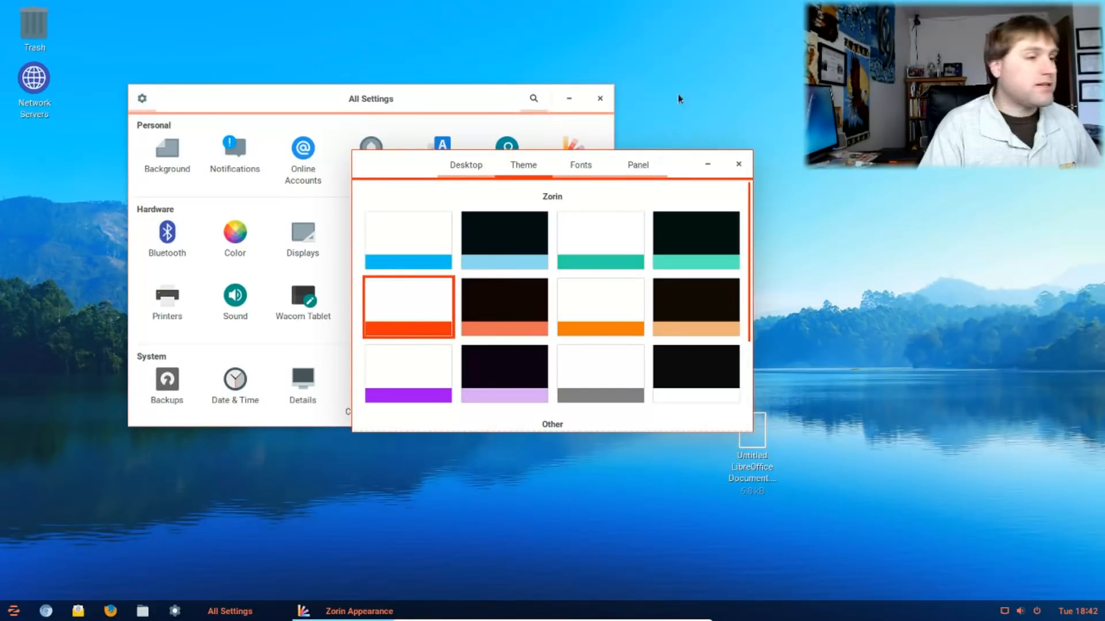
{"action": "left_click", "coordinate": [428, 267]}
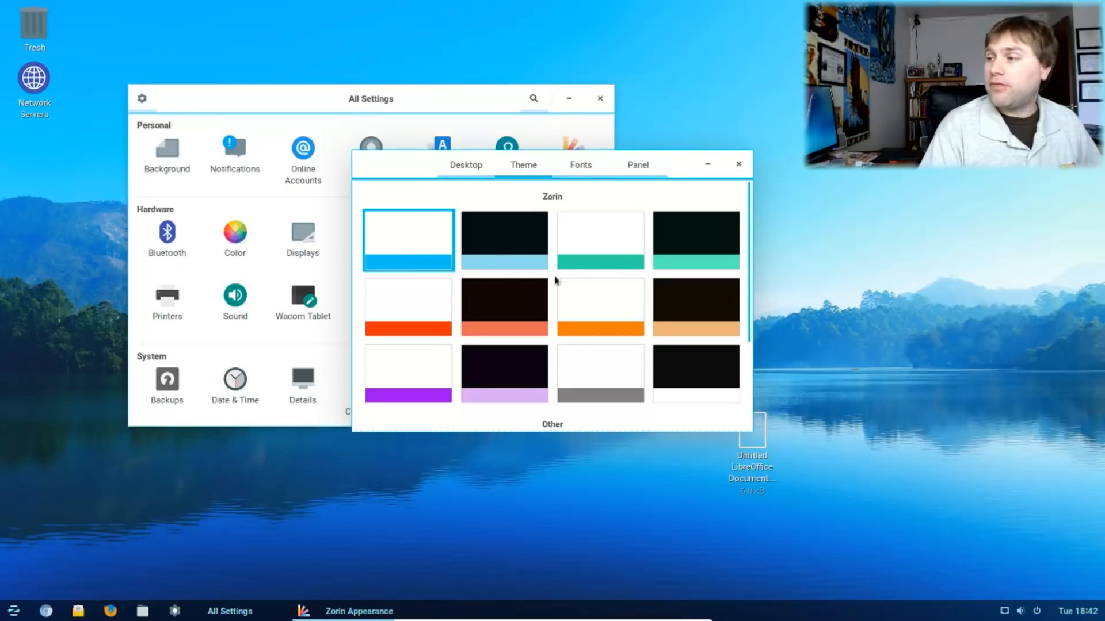
Step: Review the font settings, set the panel opacity to 20%, and turn on the Show Desktop Button
{"action": "left_click", "coordinate": [579, 169]}
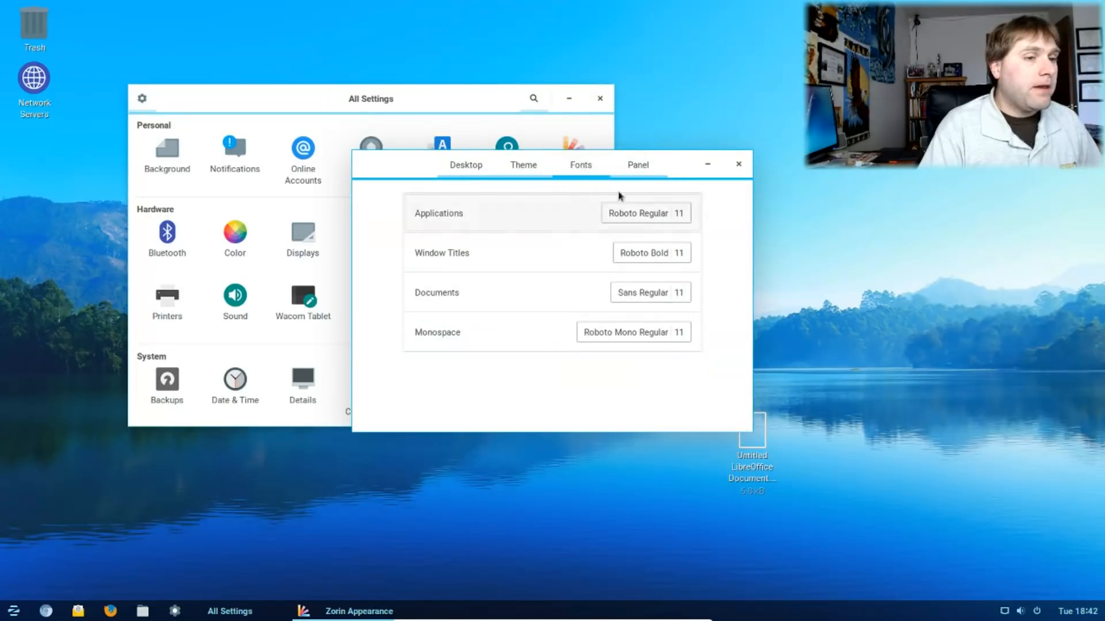
{"action": "left_click", "coordinate": [638, 168]}
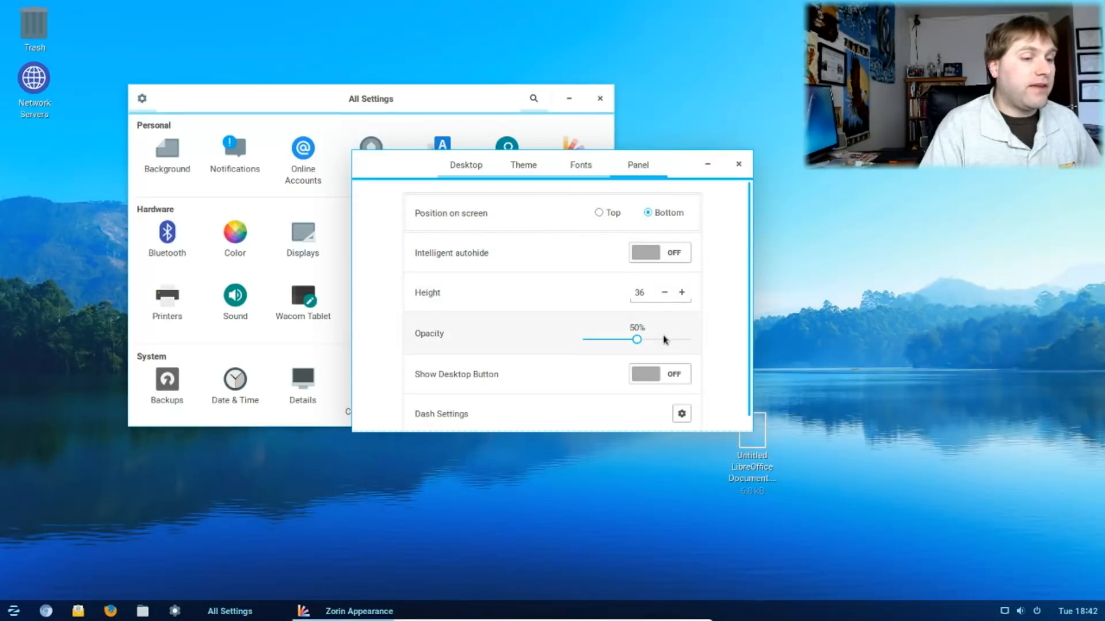
{"action": "mouse_move", "coordinate": [605, 345]}
{"action": "left_mouse_down"}
{"action": "mouse_move", "coordinate": [685, 338]}
{"action": "mouse_move", "coordinate": [585, 345]}
{"action": "mouse_move", "coordinate": [608, 344]}
{"action": "left_mouse_up"}
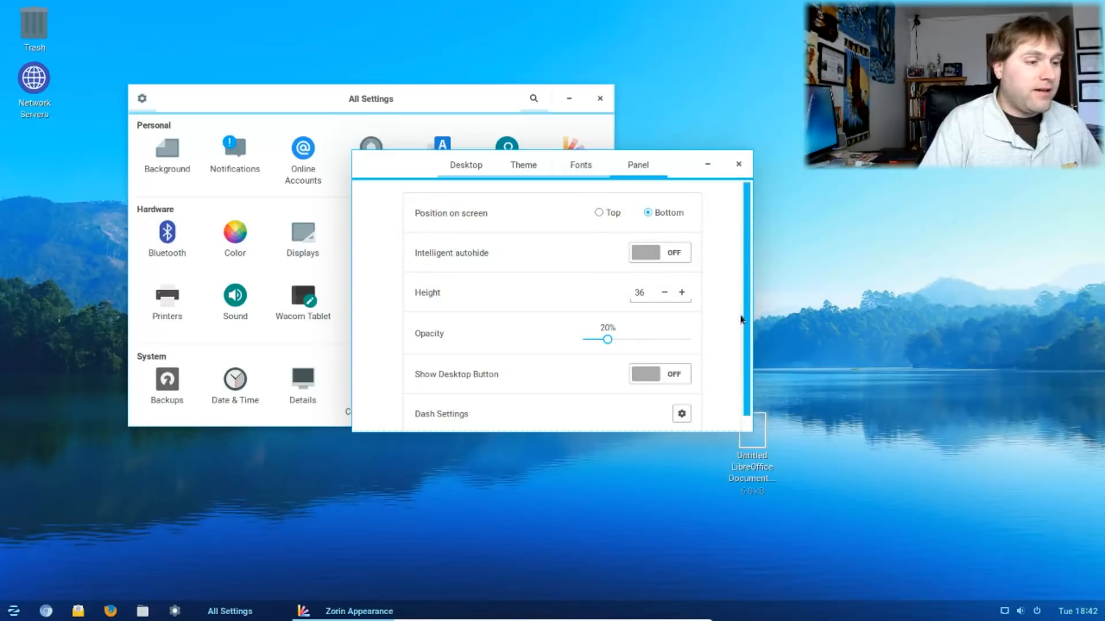
{"action": "left_click", "coordinate": [651, 376]}
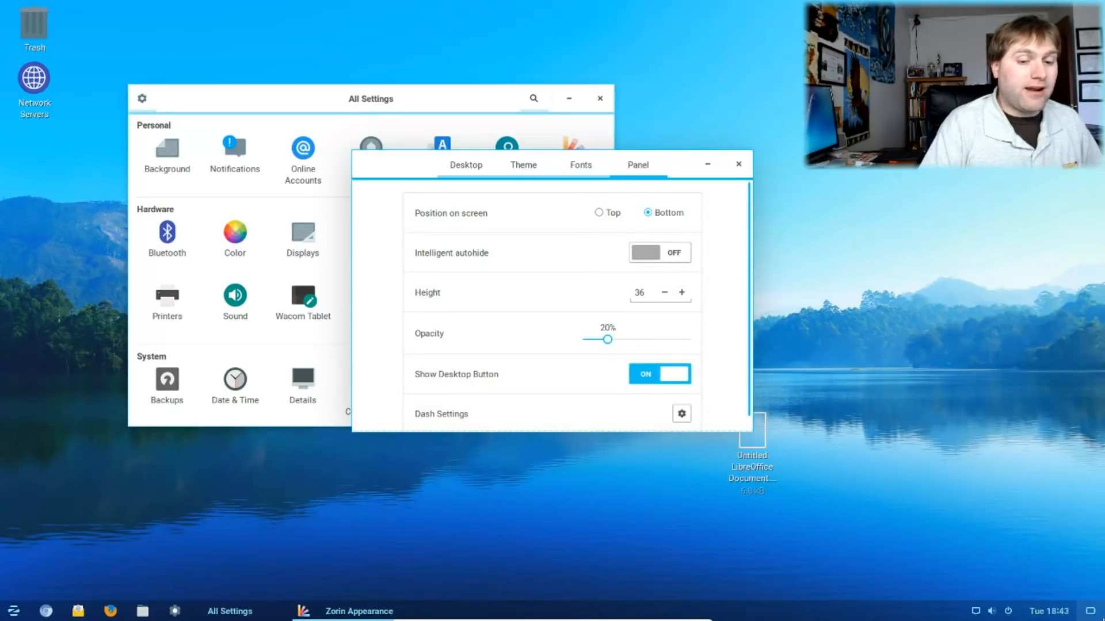
Step: View the panel's Dash Settings for dock position and size, and close them along with Zorin Appearance
{"action": "scroll", "coordinate": [646, 410], "scroll_direction": "down", "scroll_amount": 1}
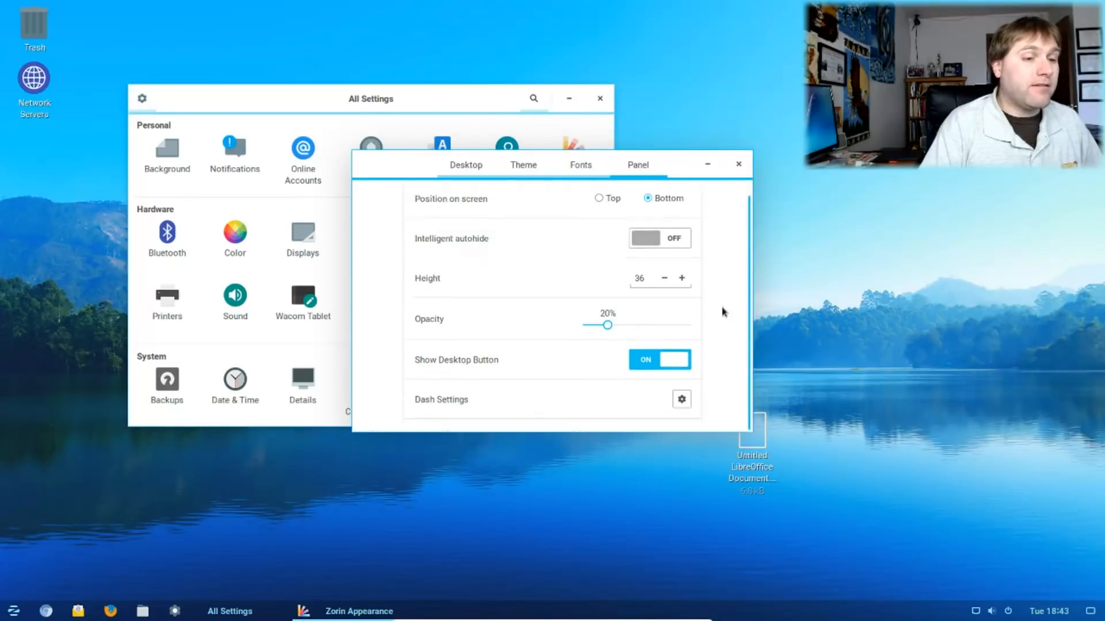
{"action": "left_click", "coordinate": [680, 401]}
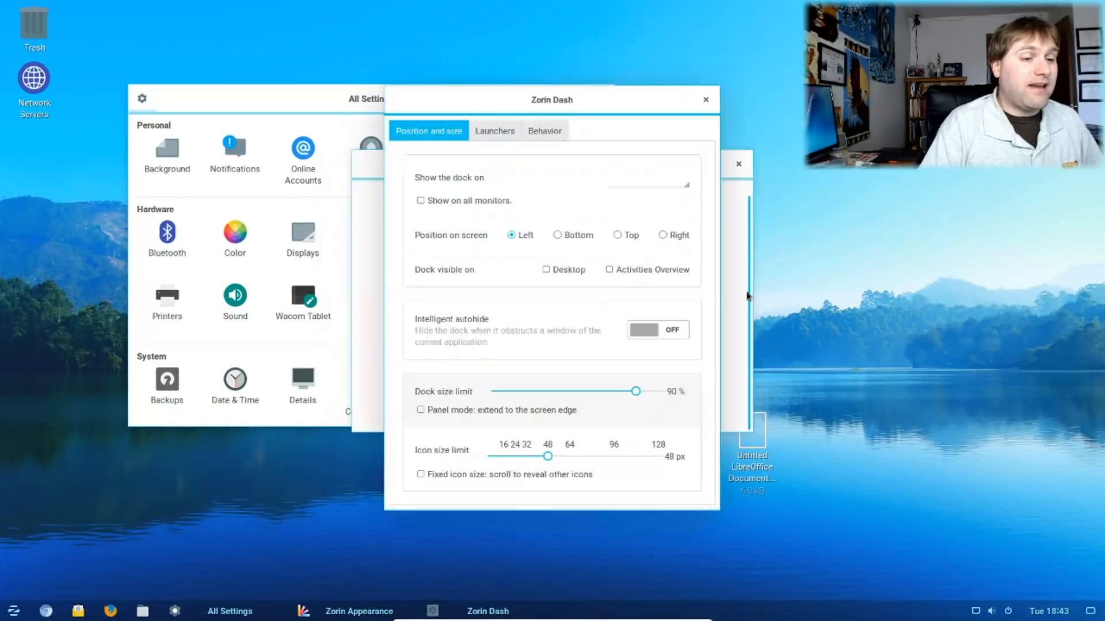
{"action": "left_click", "coordinate": [706, 99]}
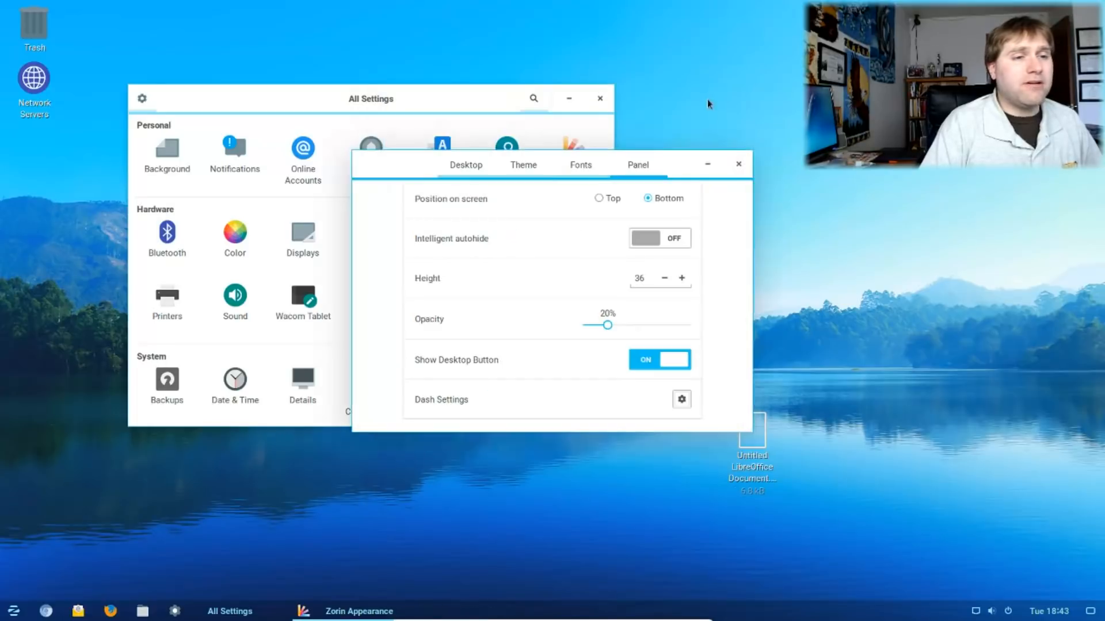
{"action": "left_click", "coordinate": [738, 164]}
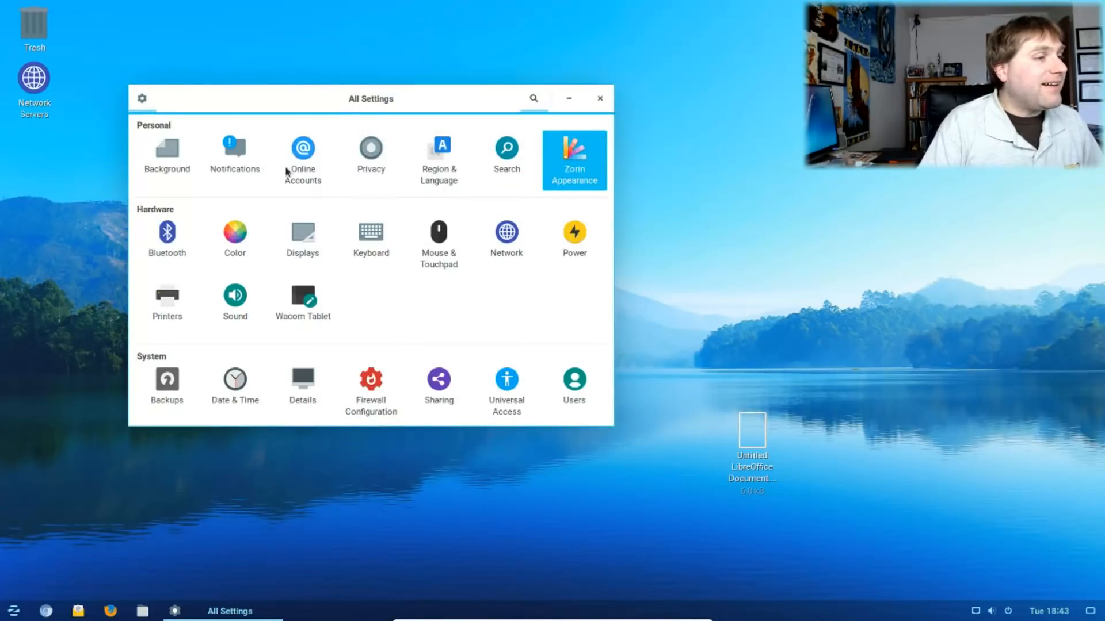
Step: Look at the option to add an account in Online Accounts, return to All Settings, and view the Privacy page
{"action": "left_click", "coordinate": [298, 164]}
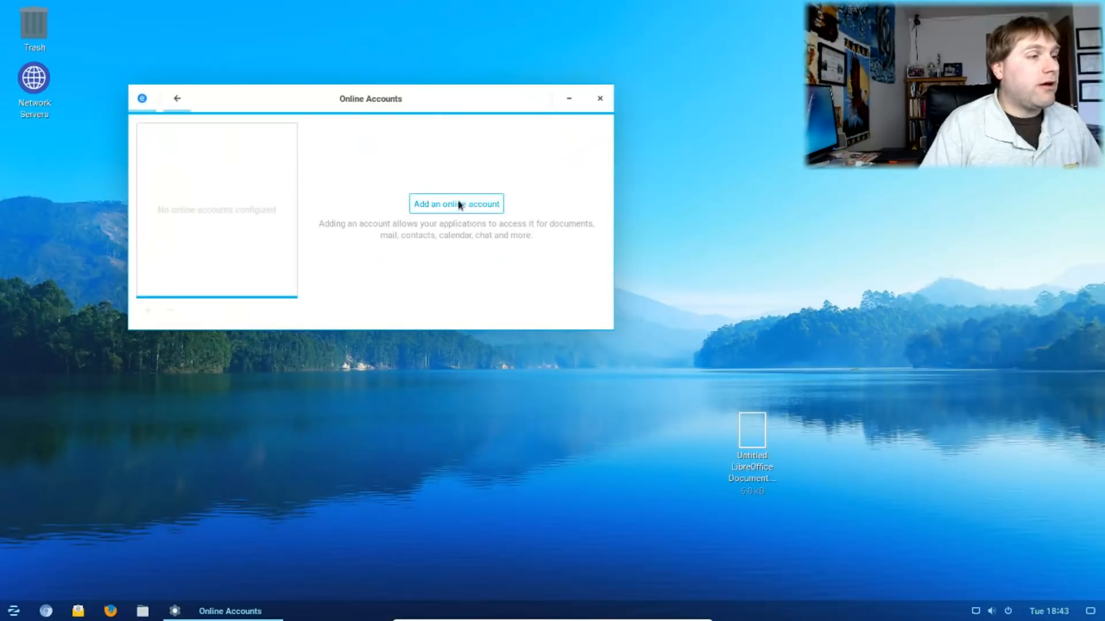
{"action": "left_click", "coordinate": [459, 208]}
{"action": "left_click", "coordinate": [455, 58]}
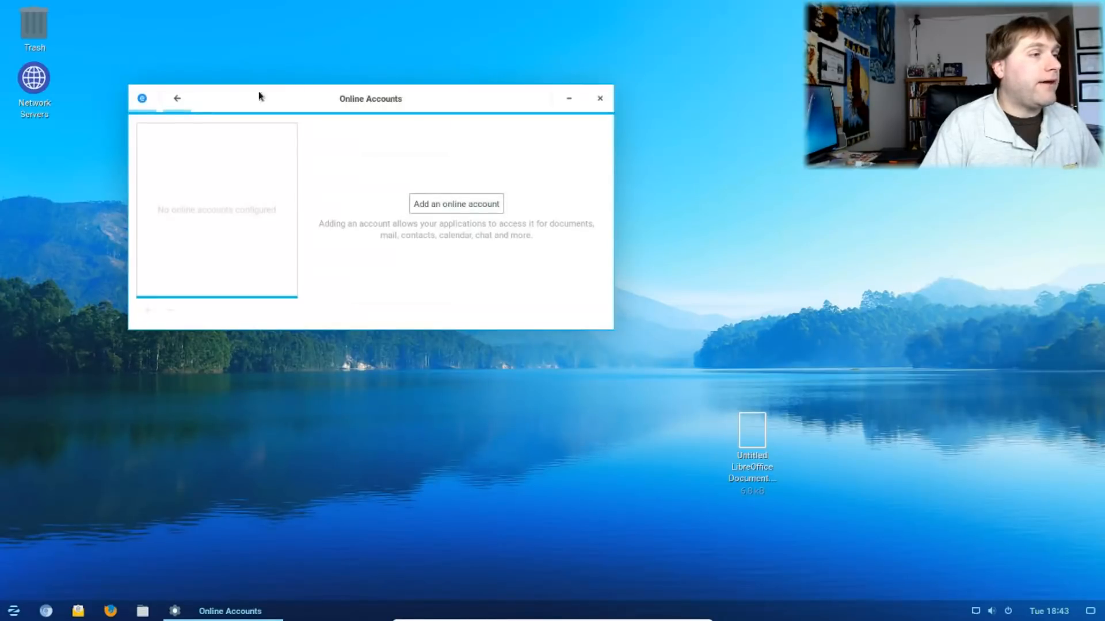
{"action": "left_click", "coordinate": [169, 106]}
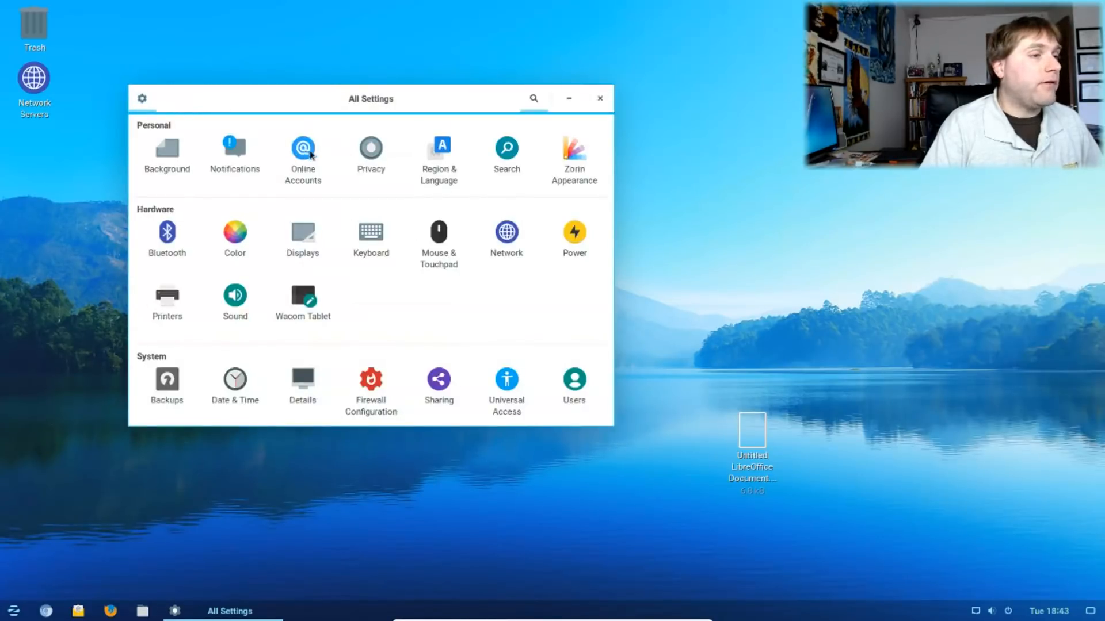
{"action": "left_click", "coordinate": [373, 147]}
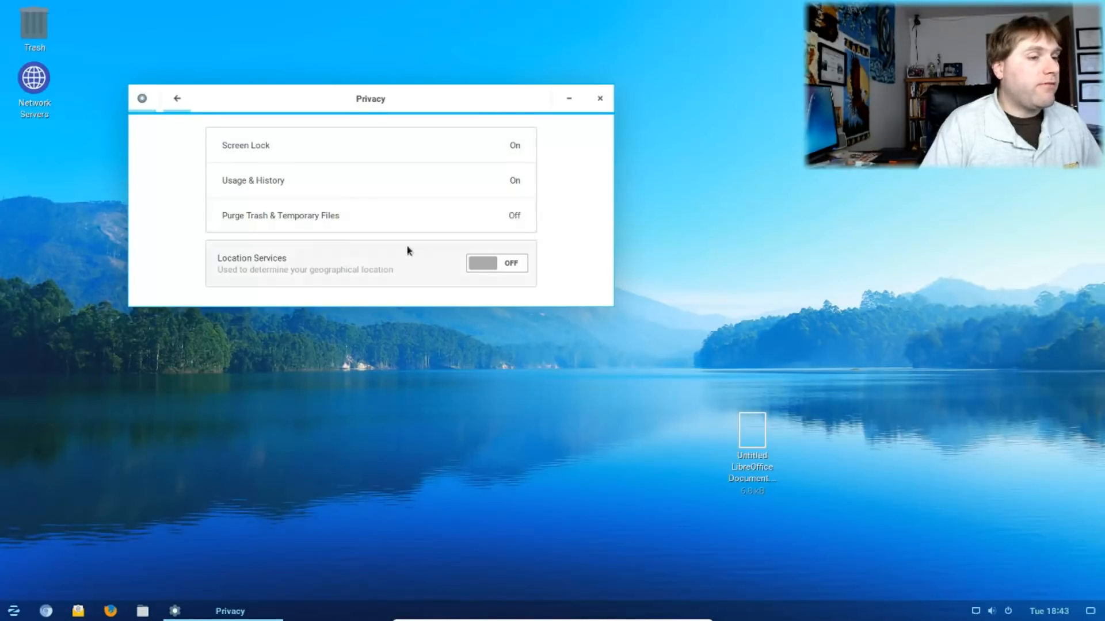
Step: Empty the Trash of all its items, return from Privacy to All Settings, and close the settings
{"action": "right_click", "coordinate": [30, 24]}
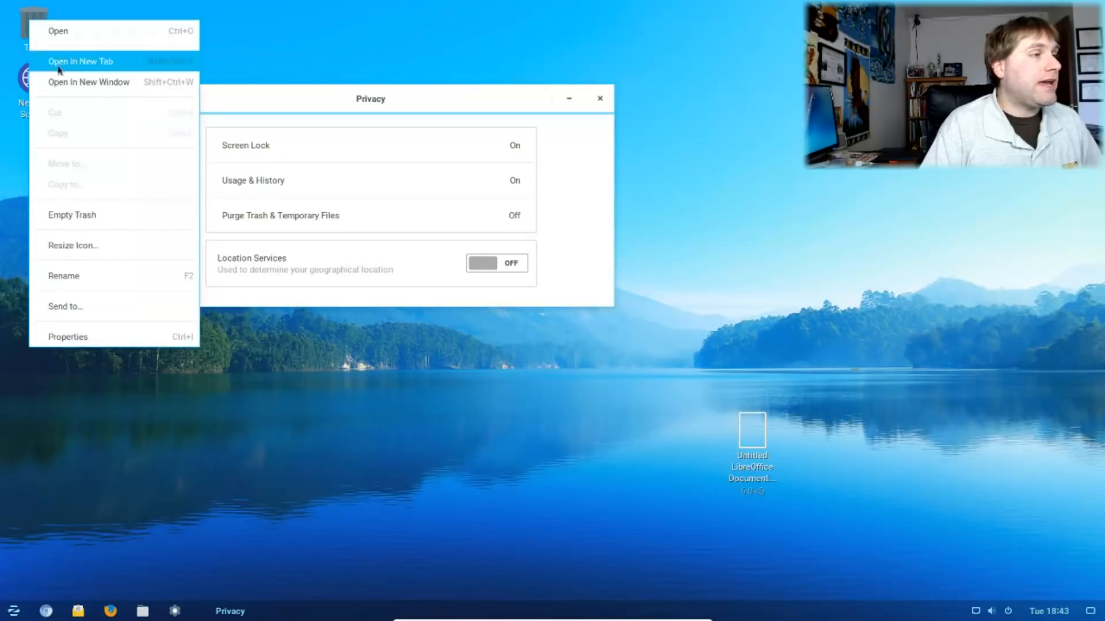
{"action": "left_click", "coordinate": [98, 216]}
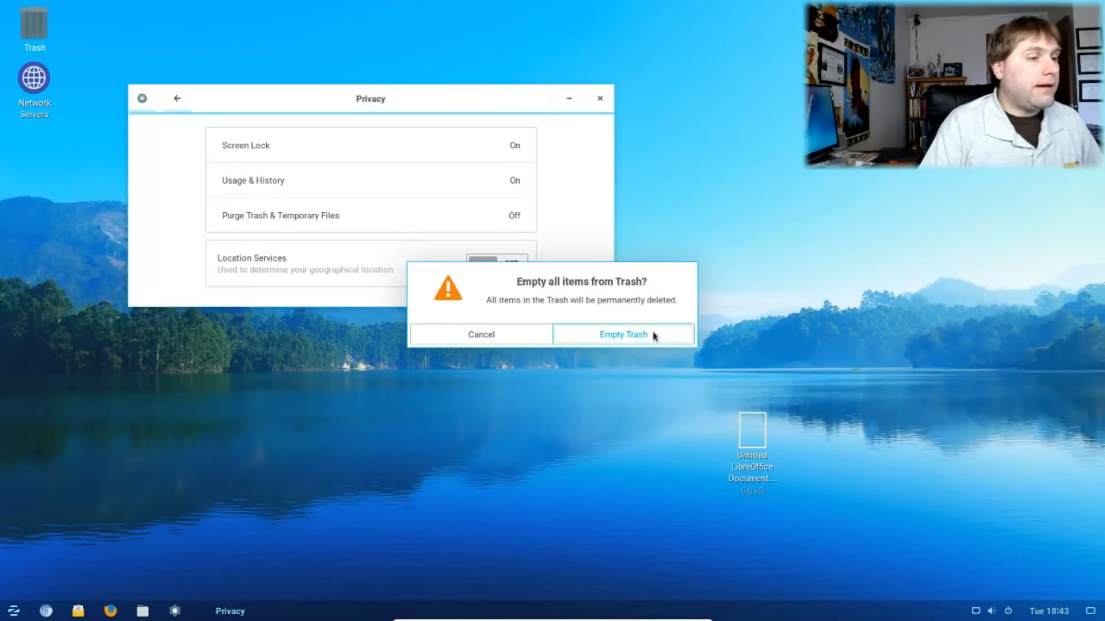
{"action": "left_click", "coordinate": [653, 333]}
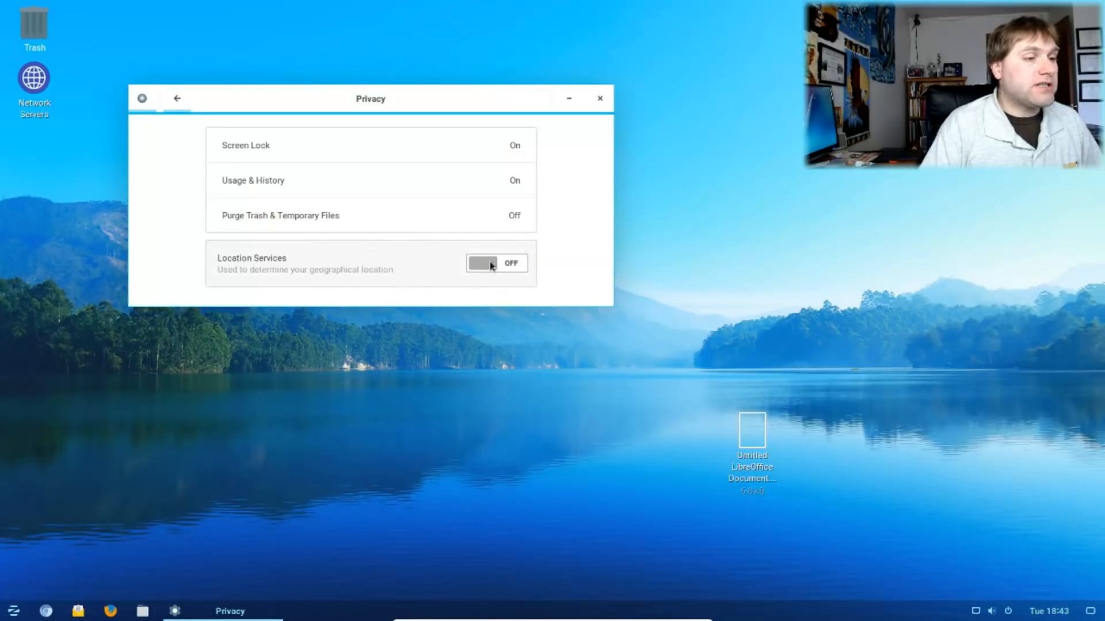
{"action": "left_click", "coordinate": [175, 99]}
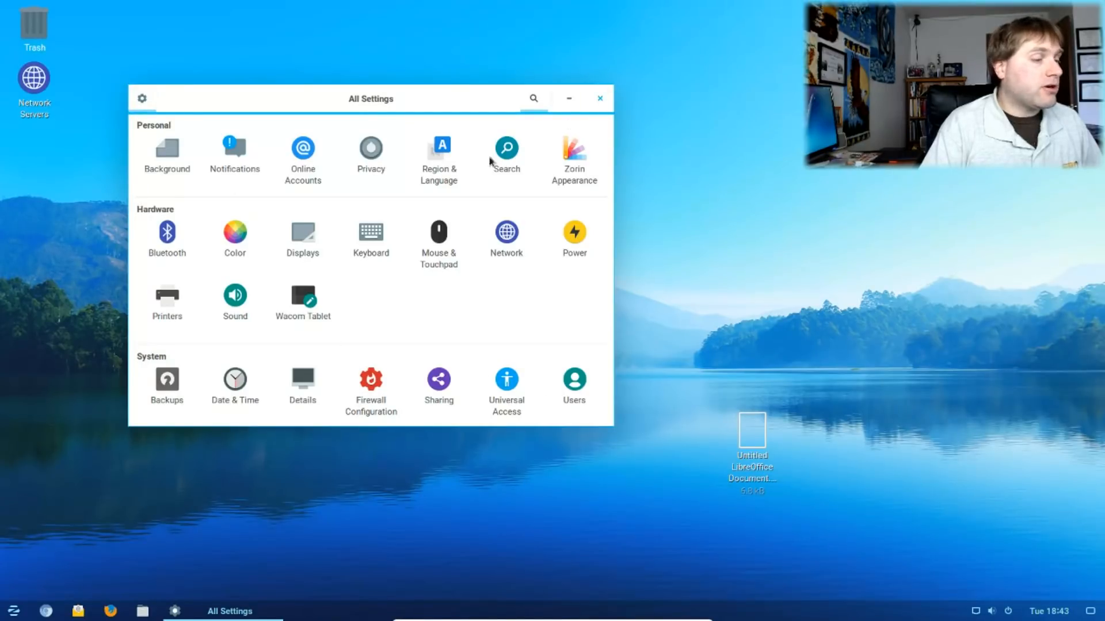
{"action": "key", "text": "alt+F4"}
Step: Browse the installed System Tools applications and open Software Updater
{"action": "left_click", "coordinate": [13, 611]}
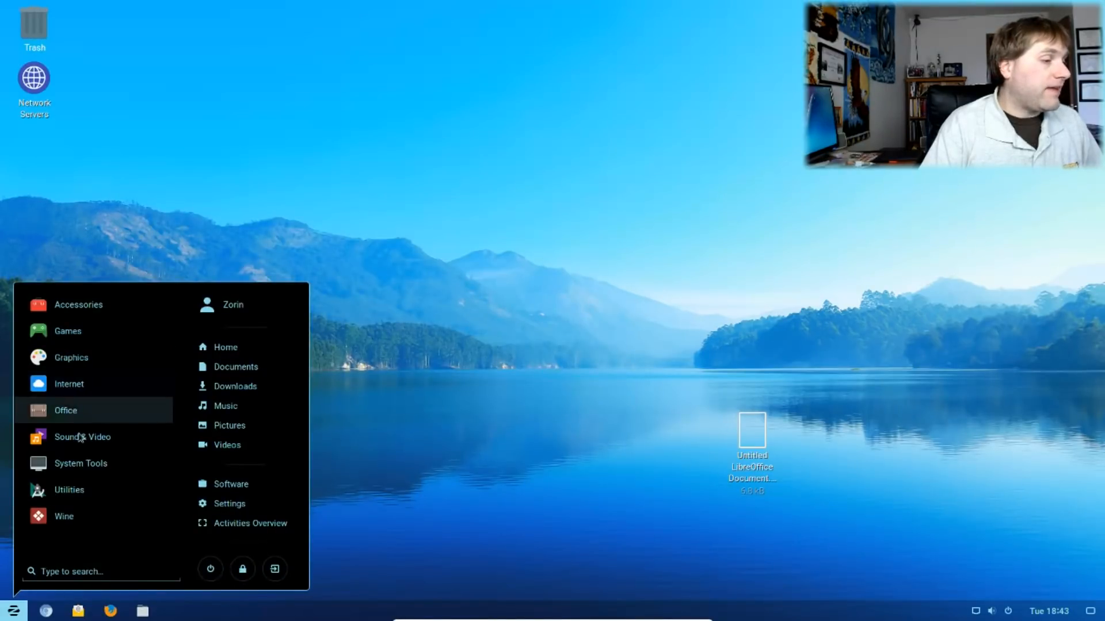
{"action": "left_click", "coordinate": [68, 469]}
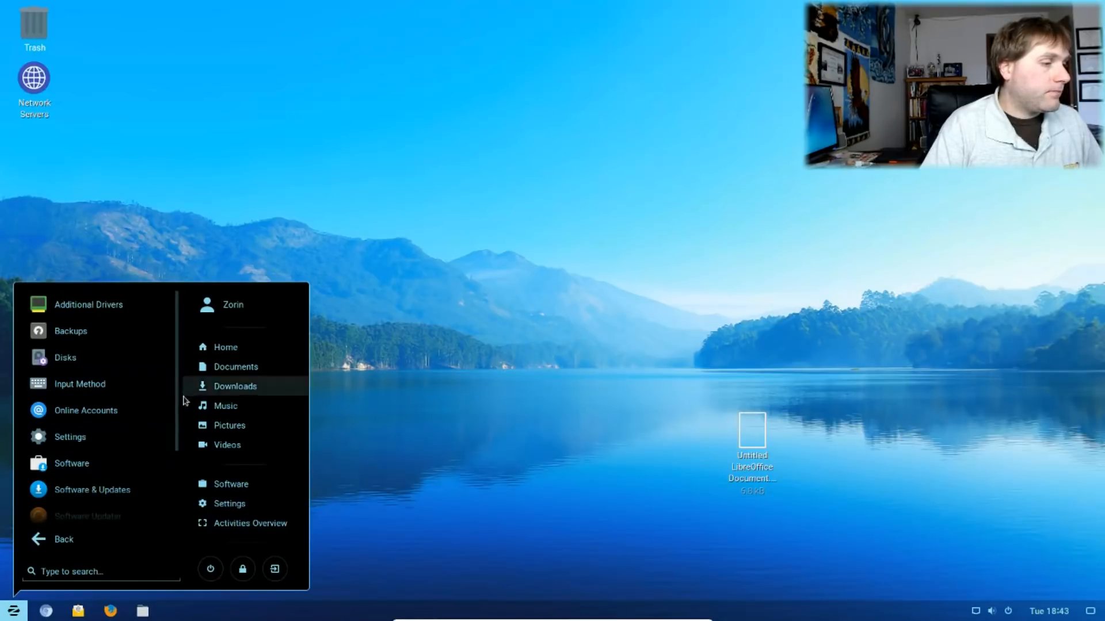
{"action": "scroll", "coordinate": [167, 472], "scroll_direction": "down", "scroll_amount": 3}
{"action": "scroll", "coordinate": [164, 489], "scroll_direction": "down", "scroll_amount": 2}
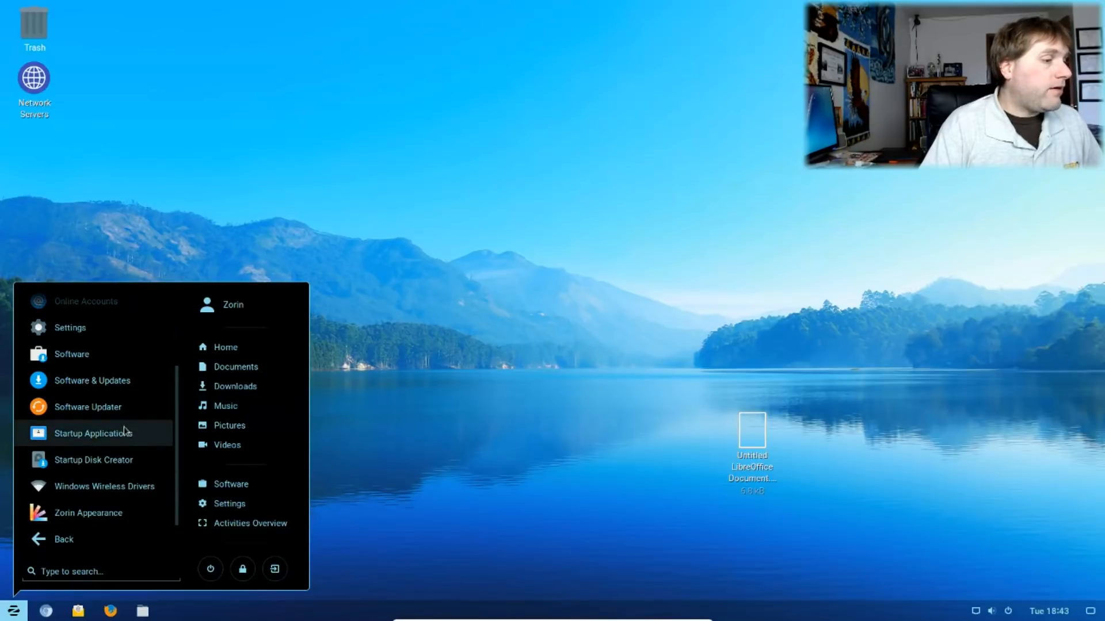
{"action": "left_click", "coordinate": [442, 219]}
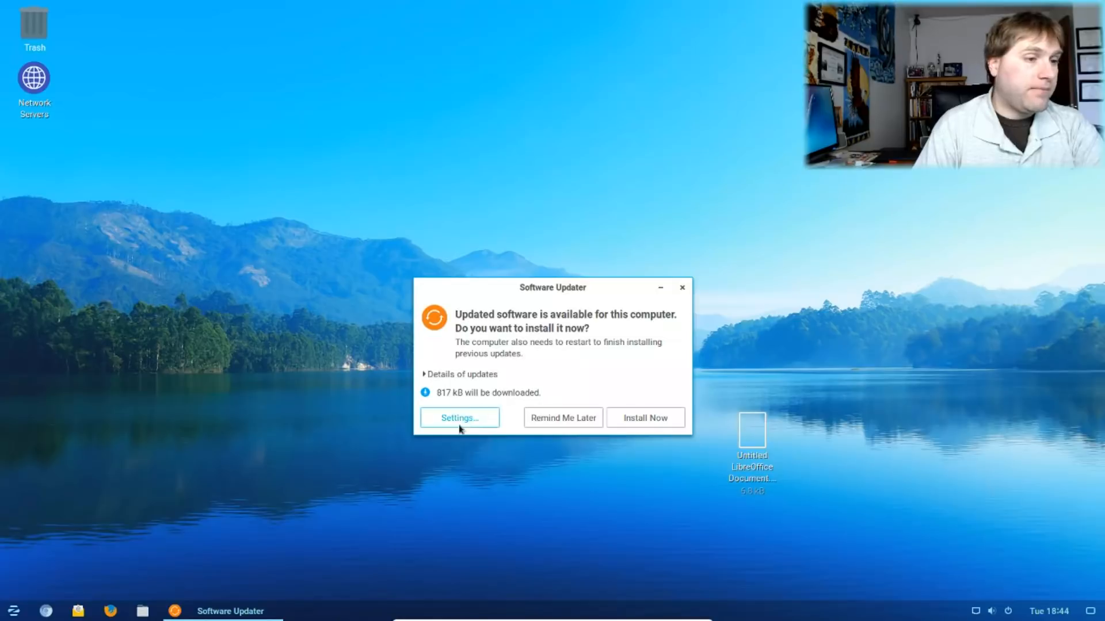
Step: Move the Software Updater window higher on the desktop, check the available updates, and postpone the restart
{"action": "left_click_drag", "start_coordinate": [550, 290], "coordinate": [589, 130]}
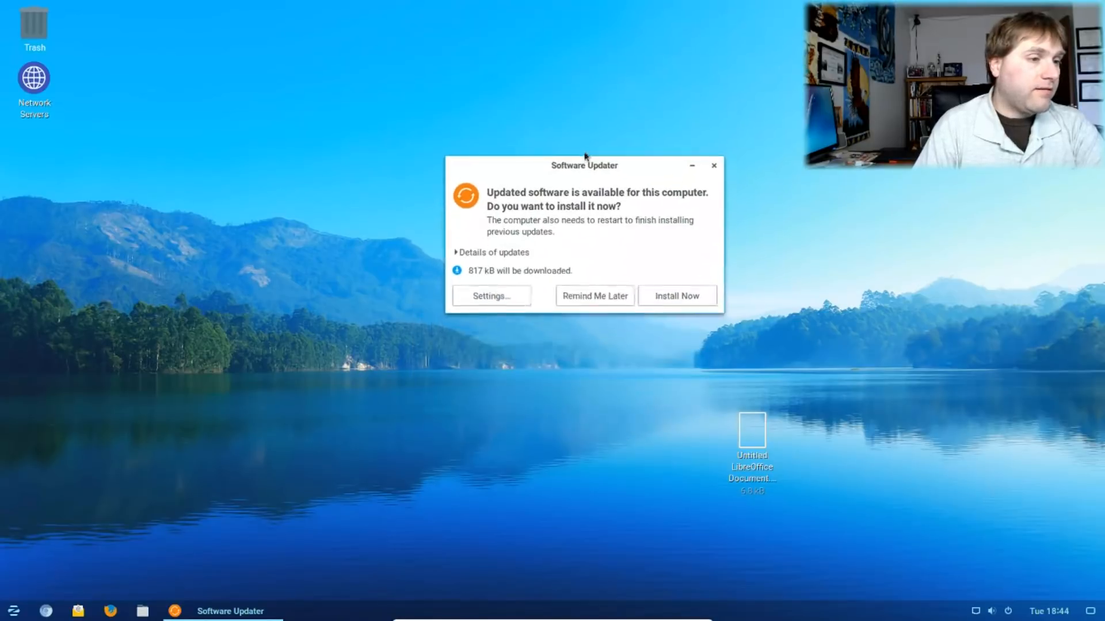
{"action": "left_click", "coordinate": [475, 248]}
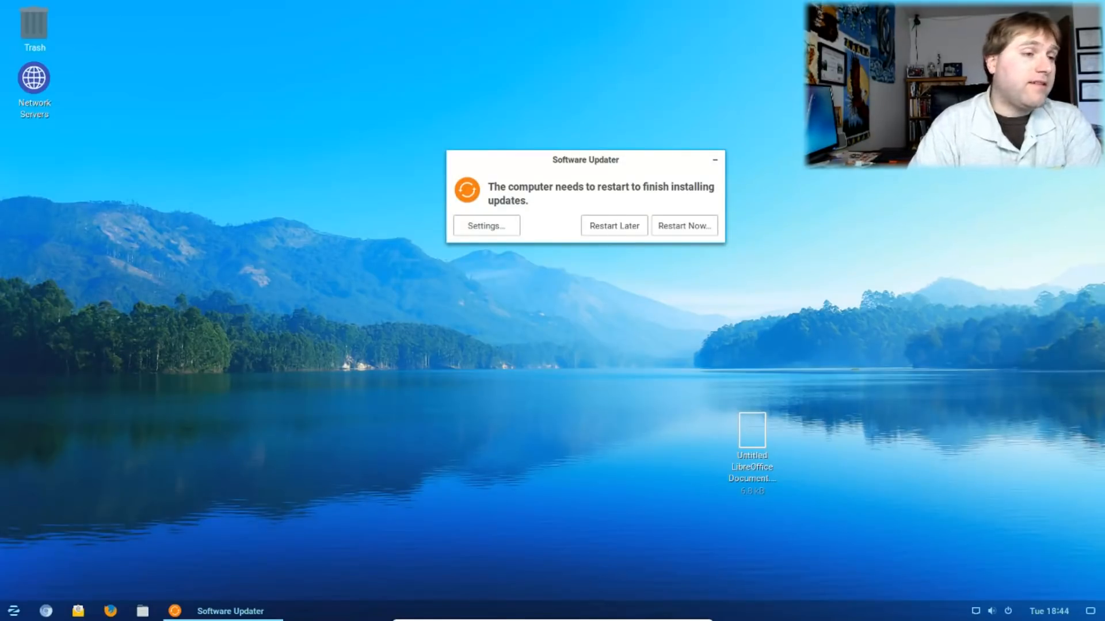
{"action": "left_click", "coordinate": [611, 225]}
Step: Open Software from the System Tools applications and dismiss its welcome message
{"action": "left_click", "coordinate": [23, 613]}
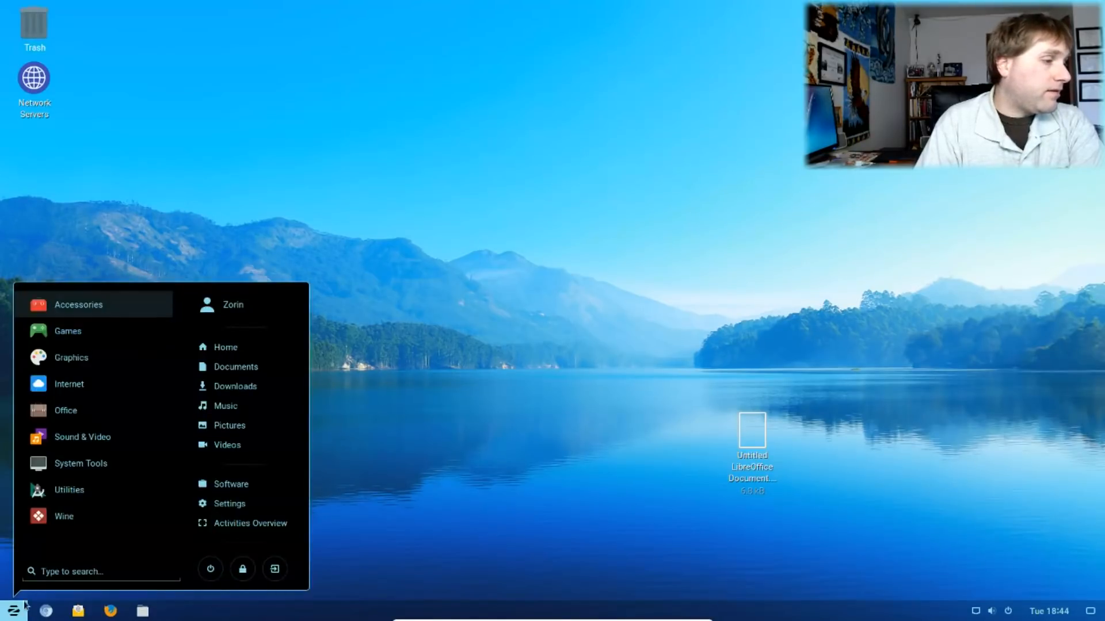
{"action": "left_click", "coordinate": [73, 469]}
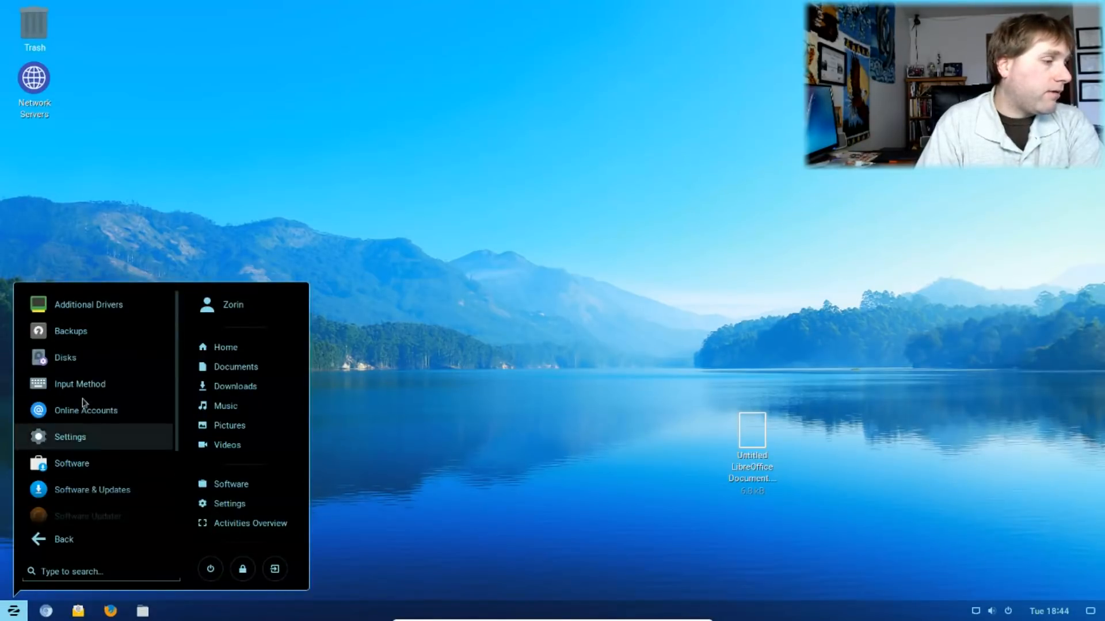
{"action": "left_click", "coordinate": [80, 461]}
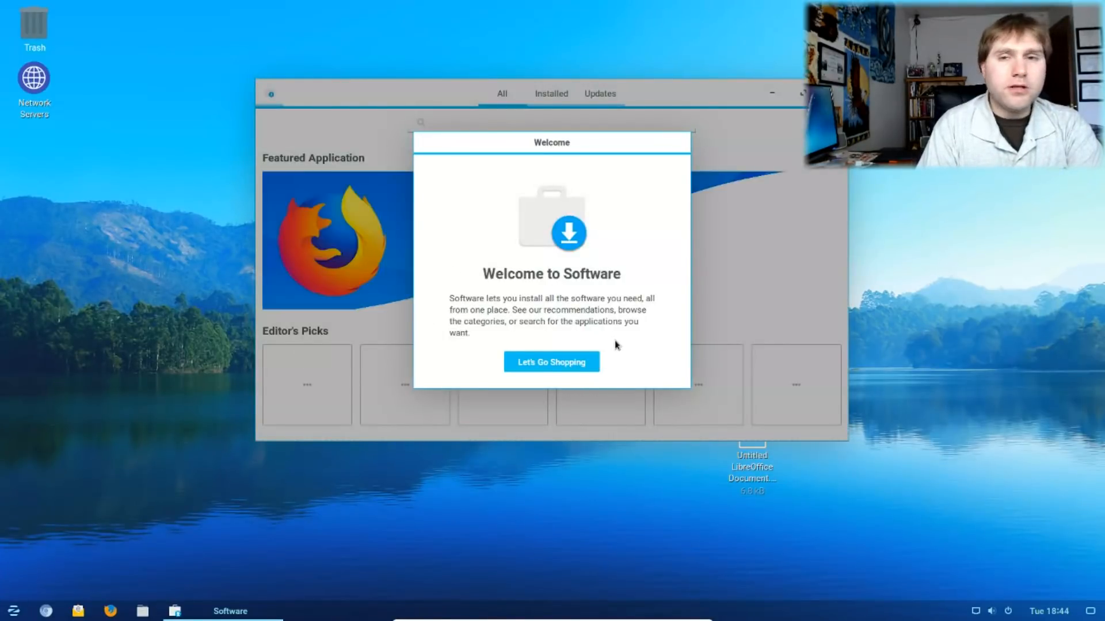
{"action": "left_click", "coordinate": [573, 361]}
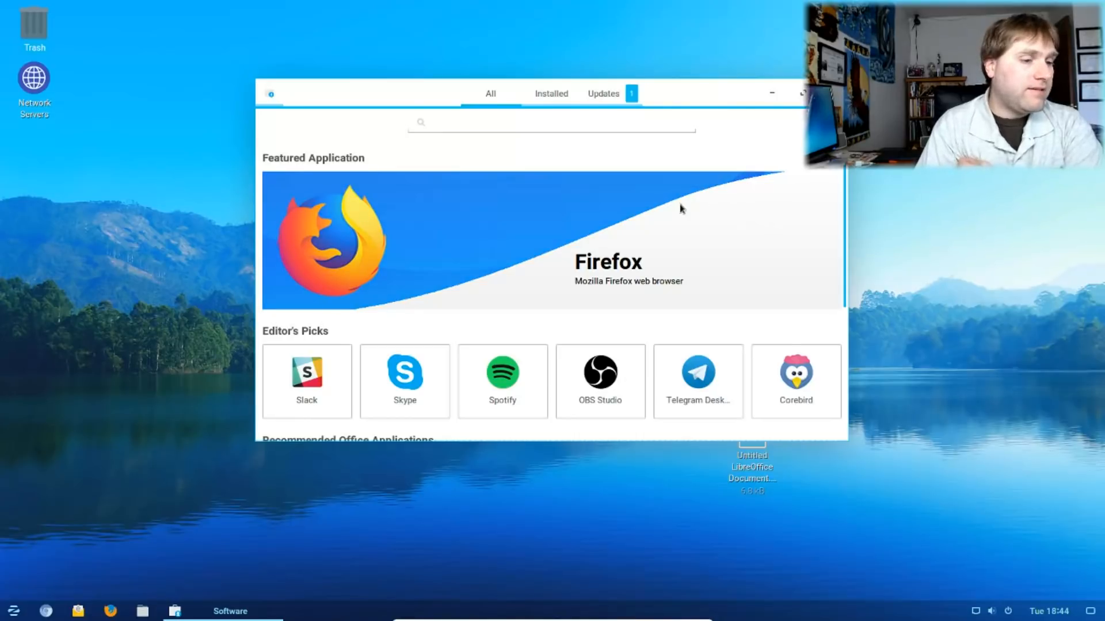
Step: View the available updates and the installed applications in Software, and return to the full catalogue
{"action": "left_click", "coordinate": [609, 94]}
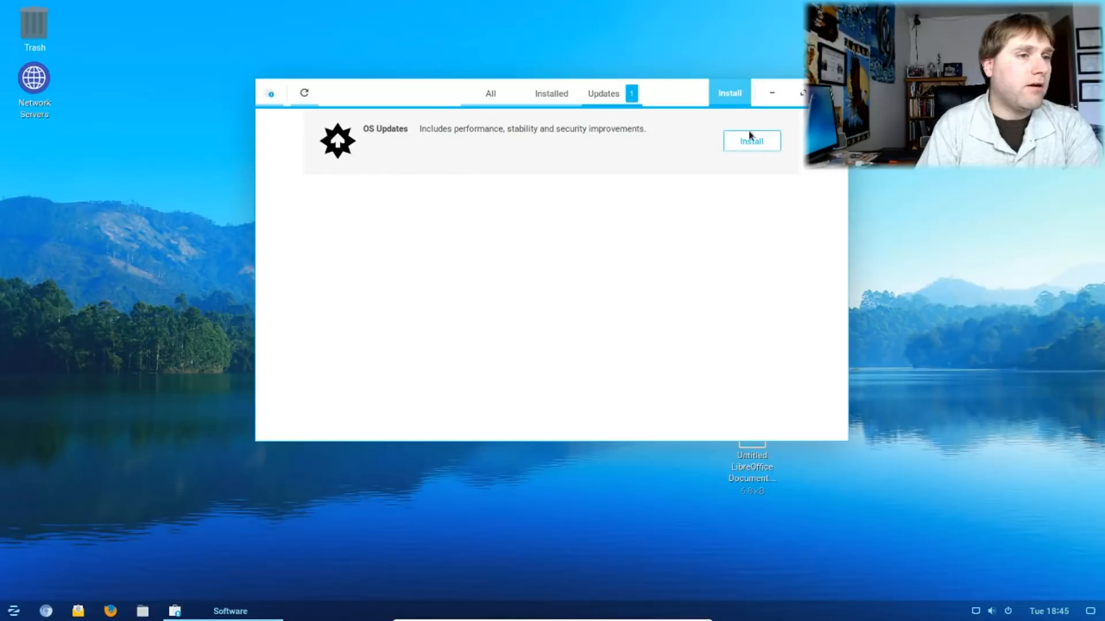
{"action": "left_click", "coordinate": [554, 98]}
{"action": "left_click", "coordinate": [505, 92]}
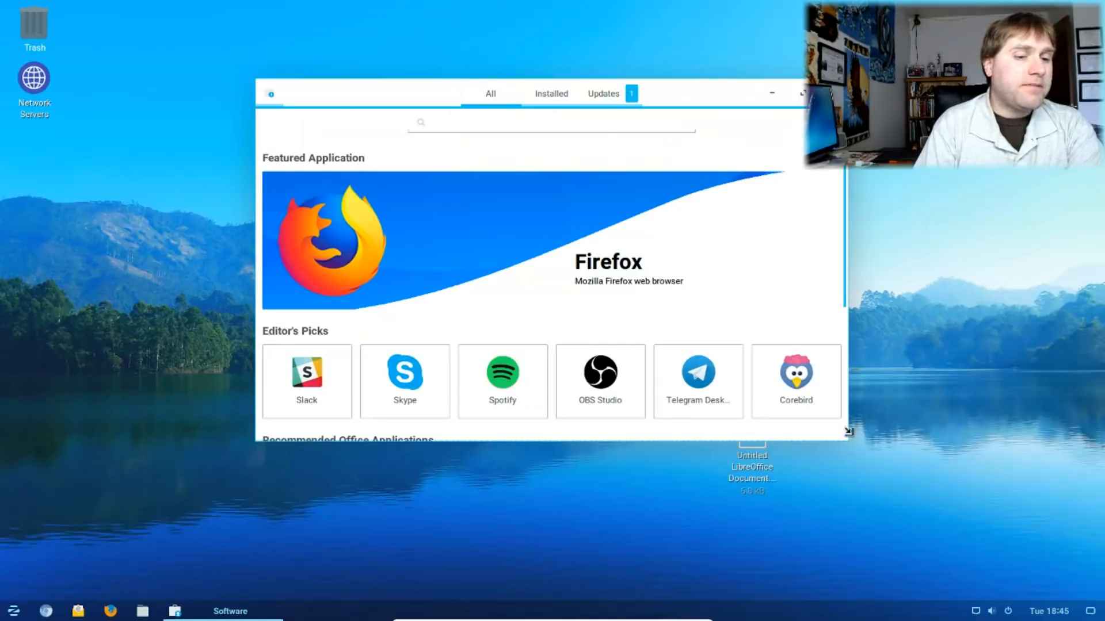
Step: Enlarge the Software window and move it clear of the desktop's upper right corner to show more recommended applications
{"action": "left_click_drag", "start_coordinate": [844, 436], "coordinate": [958, 597]}
{"action": "left_click_drag", "start_coordinate": [729, 93], "coordinate": [529, 66]}
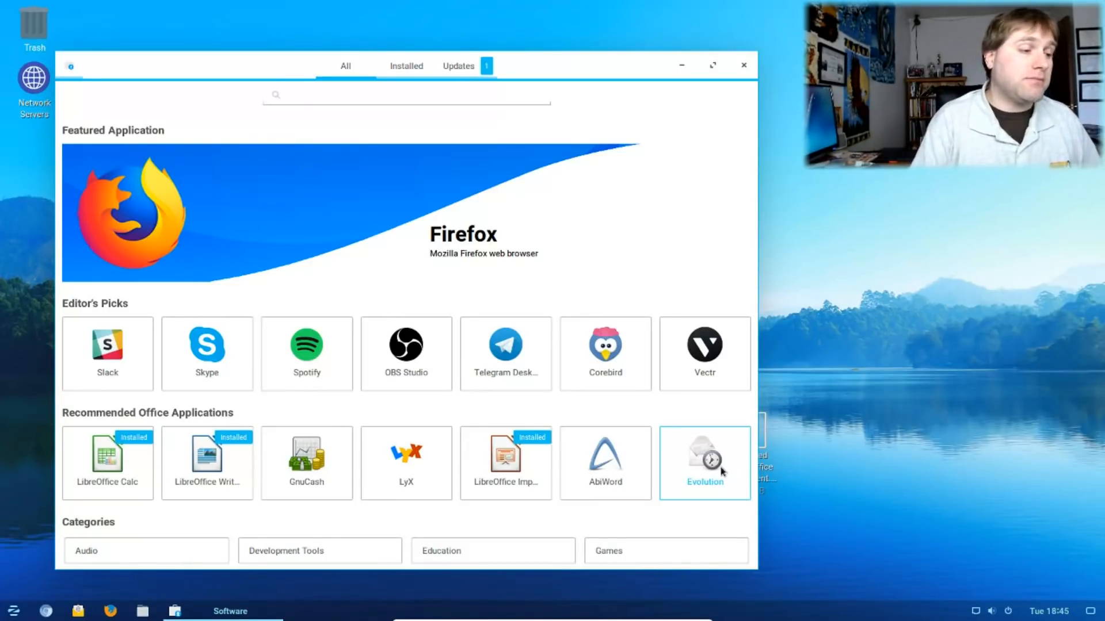
{"action": "scroll", "coordinate": [518, 368], "scroll_direction": "down", "scroll_amount": 1}
Step: Search Software for "thunder", look over the matching mail applications, and clear the search
{"action": "left_click", "coordinate": [390, 97]}
{"action": "type", "text": "thunder"}
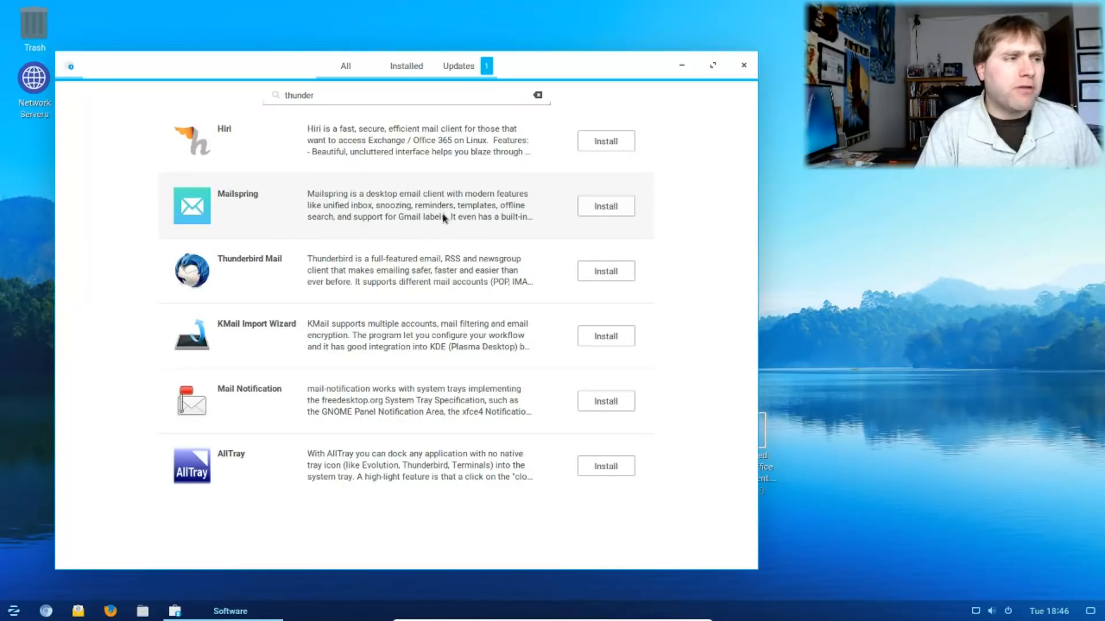
{"action": "left_click", "coordinate": [537, 95]}
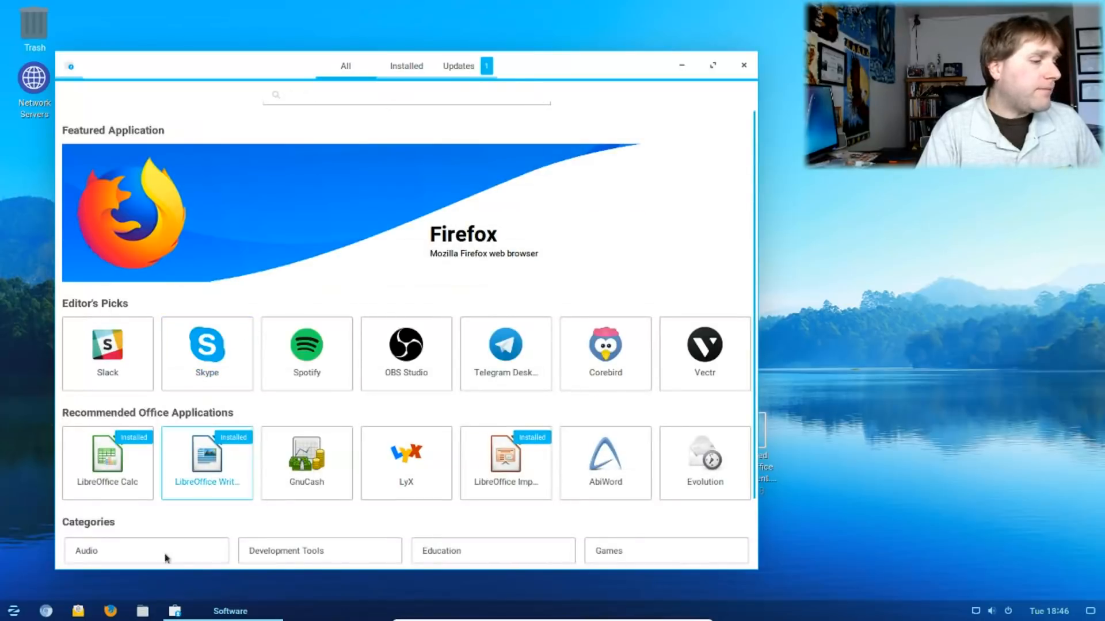
Step: Look over the application categories in Software, and close it
{"action": "scroll", "coordinate": [746, 385], "scroll_direction": "down", "scroll_amount": 1}
{"action": "scroll", "coordinate": [745, 384], "scroll_direction": "down", "scroll_amount": 1}
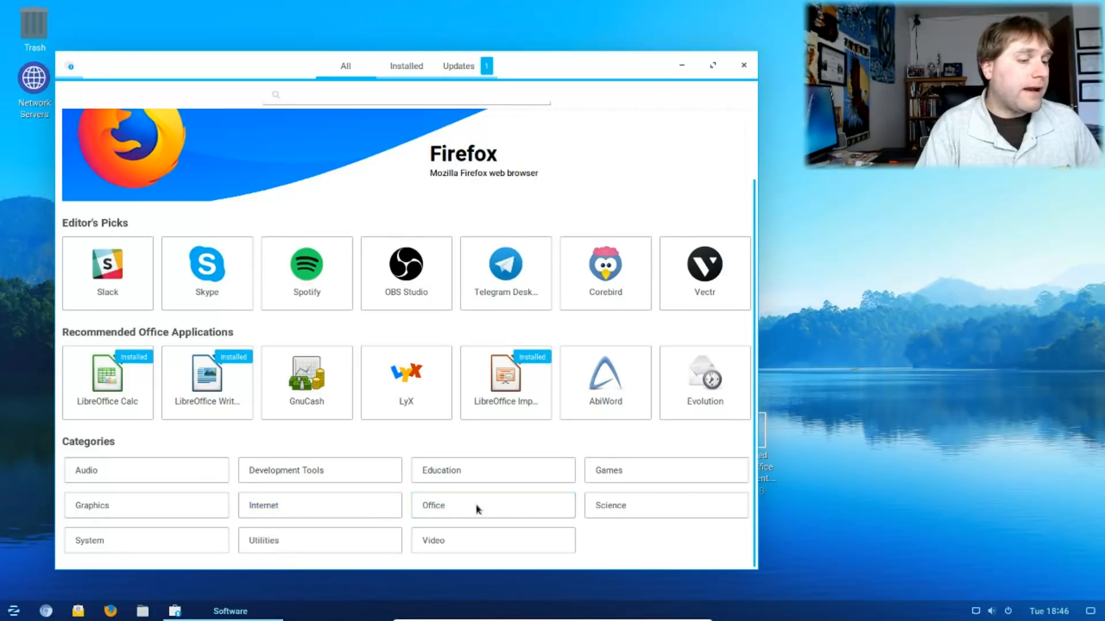
{"action": "left_click", "coordinate": [745, 57]}
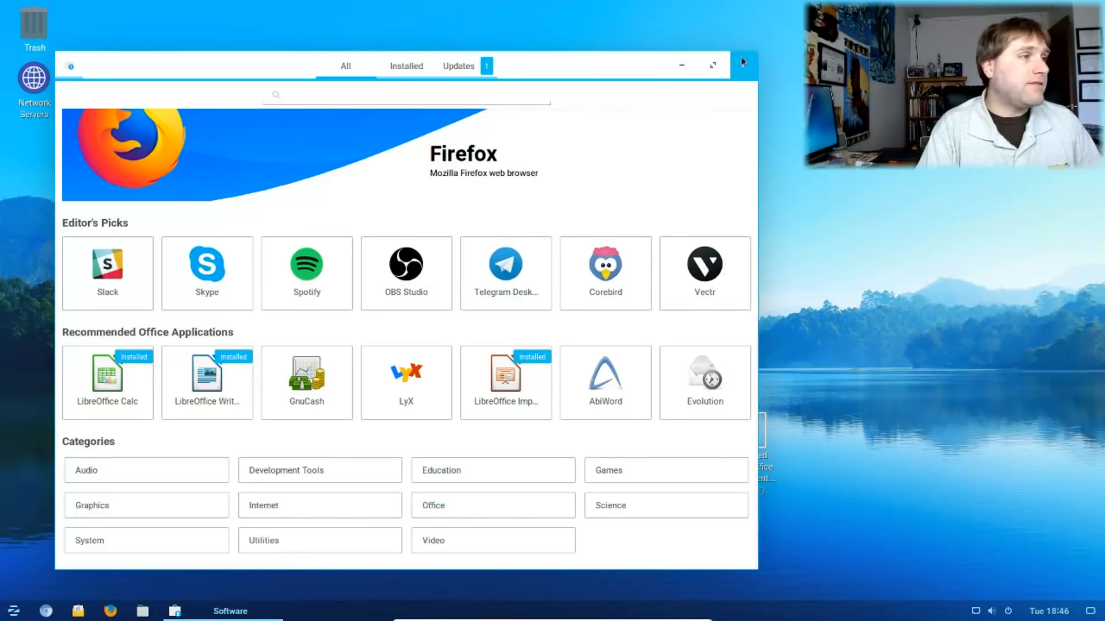
Step: Browse the installed Utilities applications and the Wine applications
{"action": "left_click", "coordinate": [12, 609]}
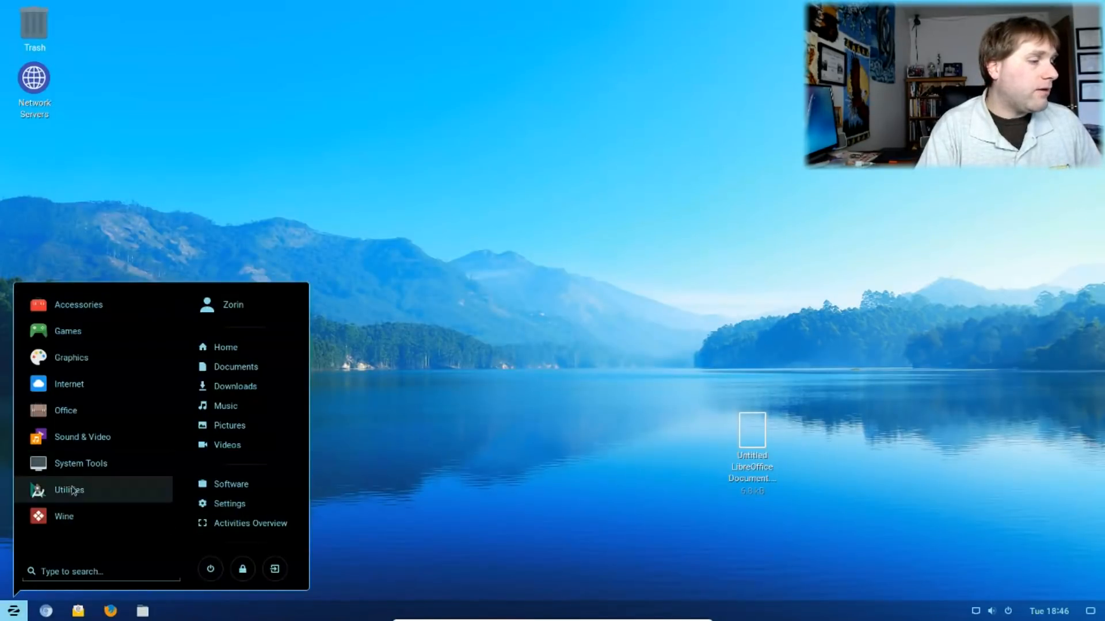
{"action": "left_click", "coordinate": [72, 491]}
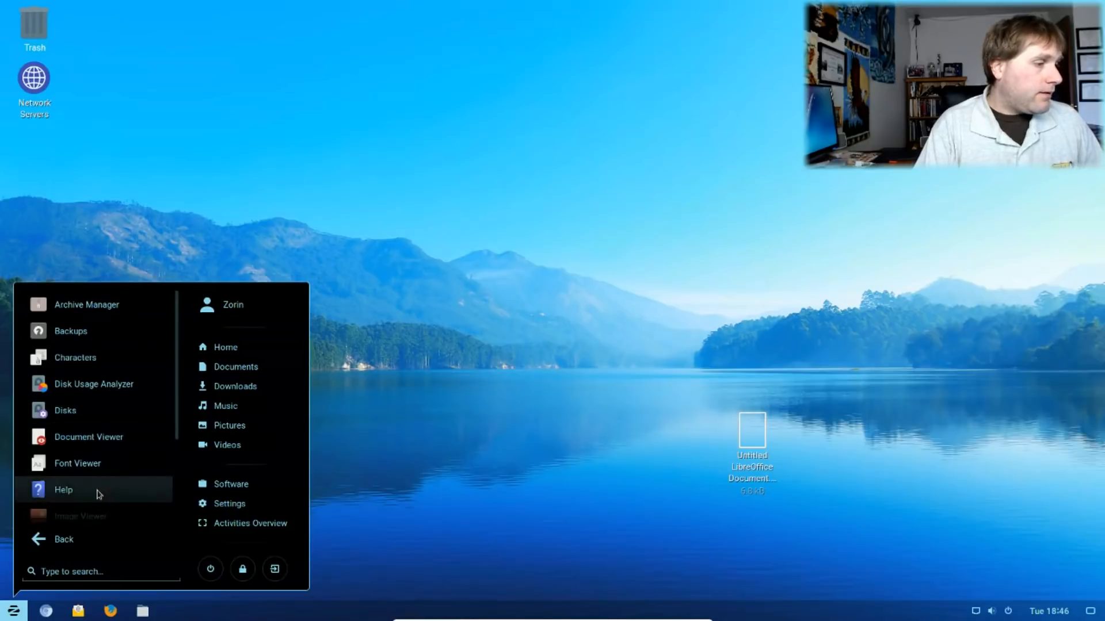
{"action": "left_click", "coordinate": [55, 536]}
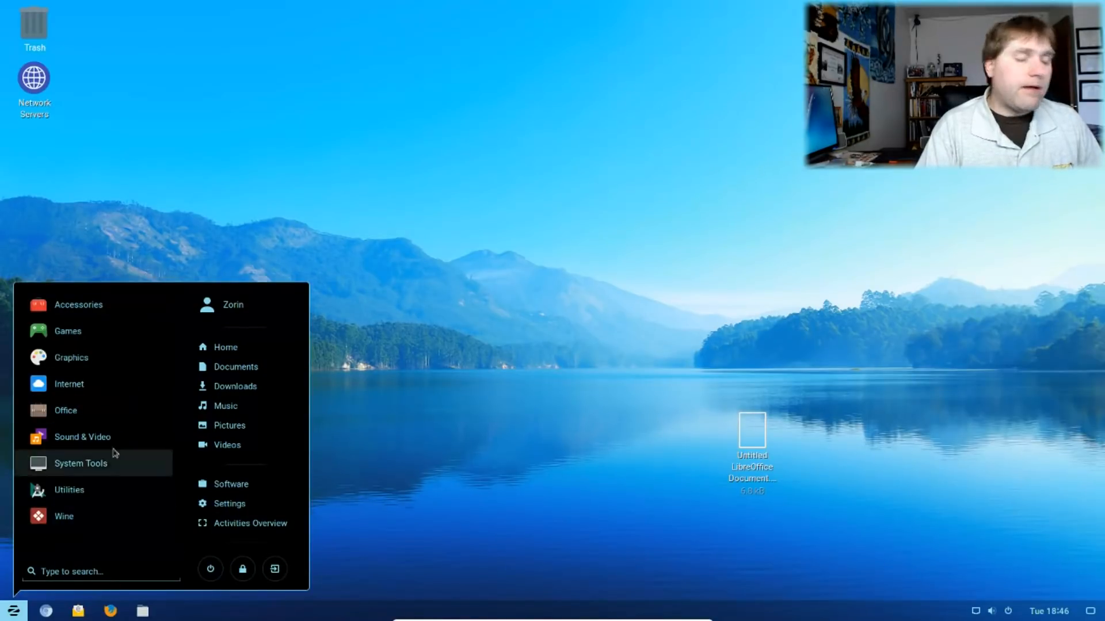
{"action": "left_click", "coordinate": [76, 516]}
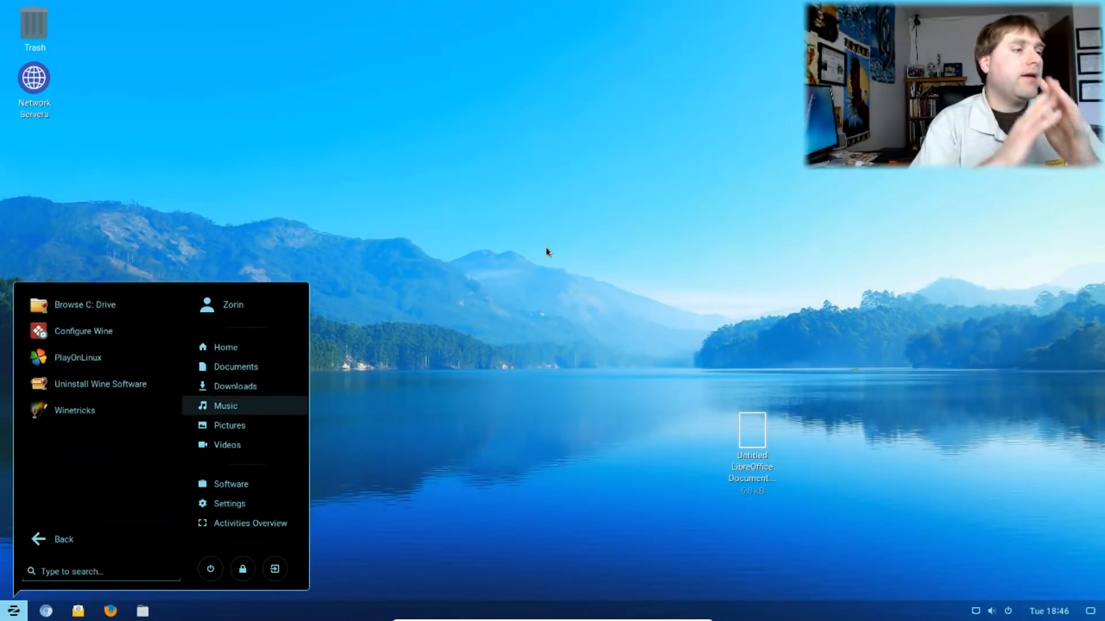
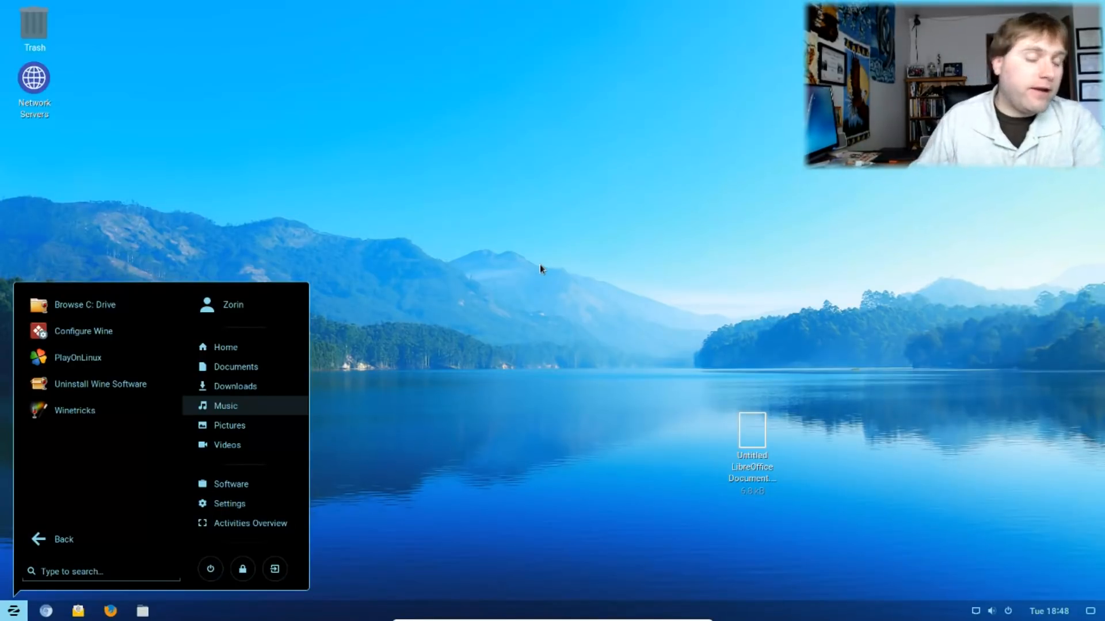
Step: Open PlayOnLinux for a brief look, and close all of its windows
{"action": "left_click", "coordinate": [72, 356]}
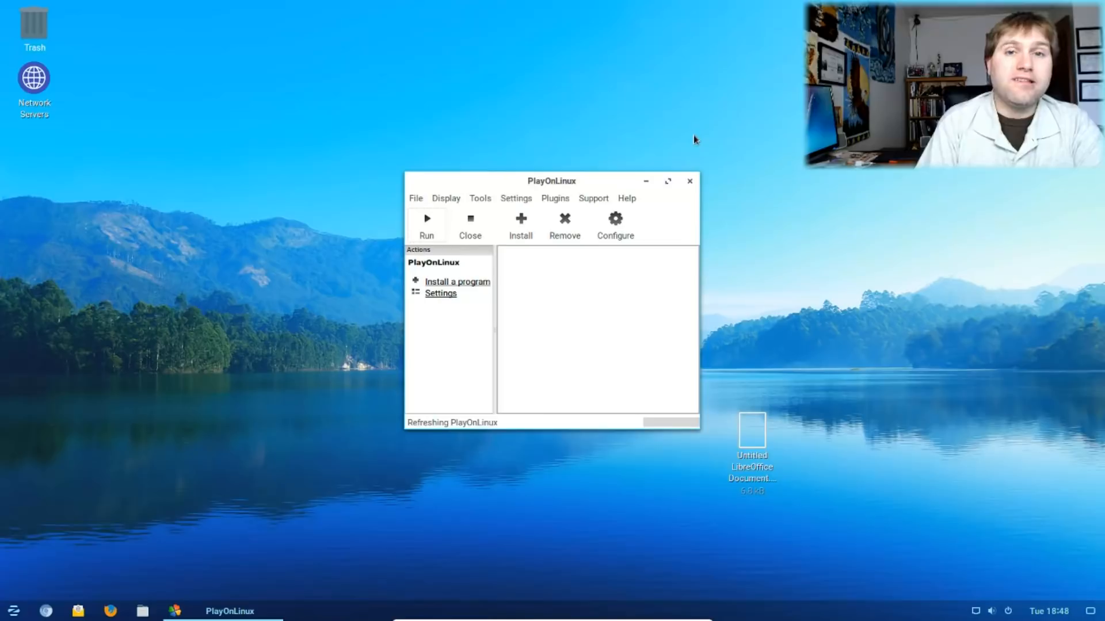
{"action": "left_click", "coordinate": [689, 180]}
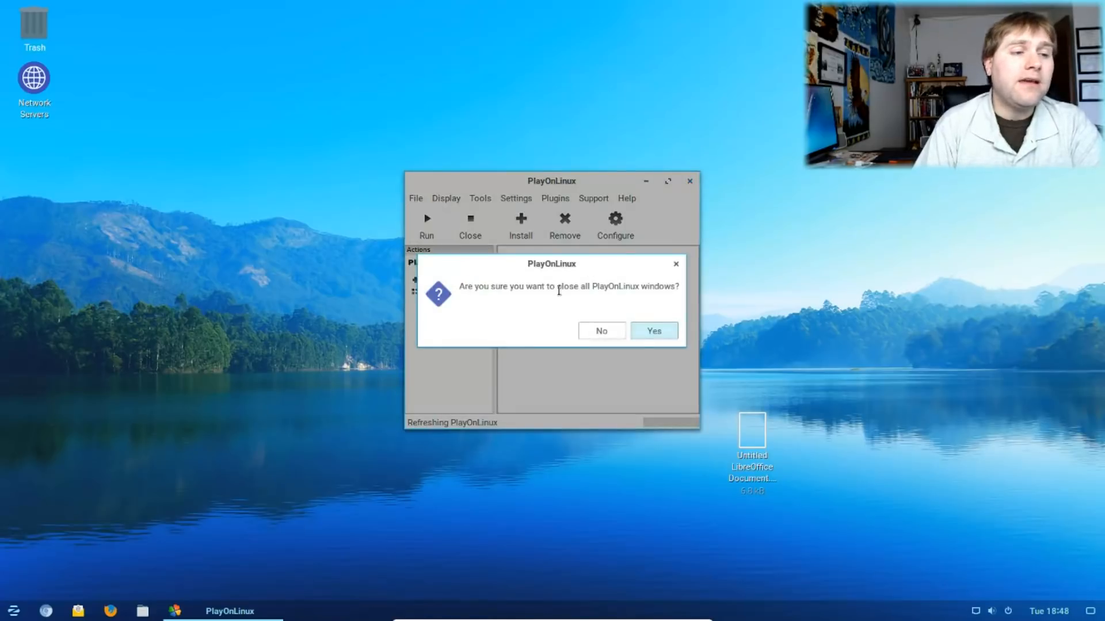
{"action": "left_click", "coordinate": [620, 333]}
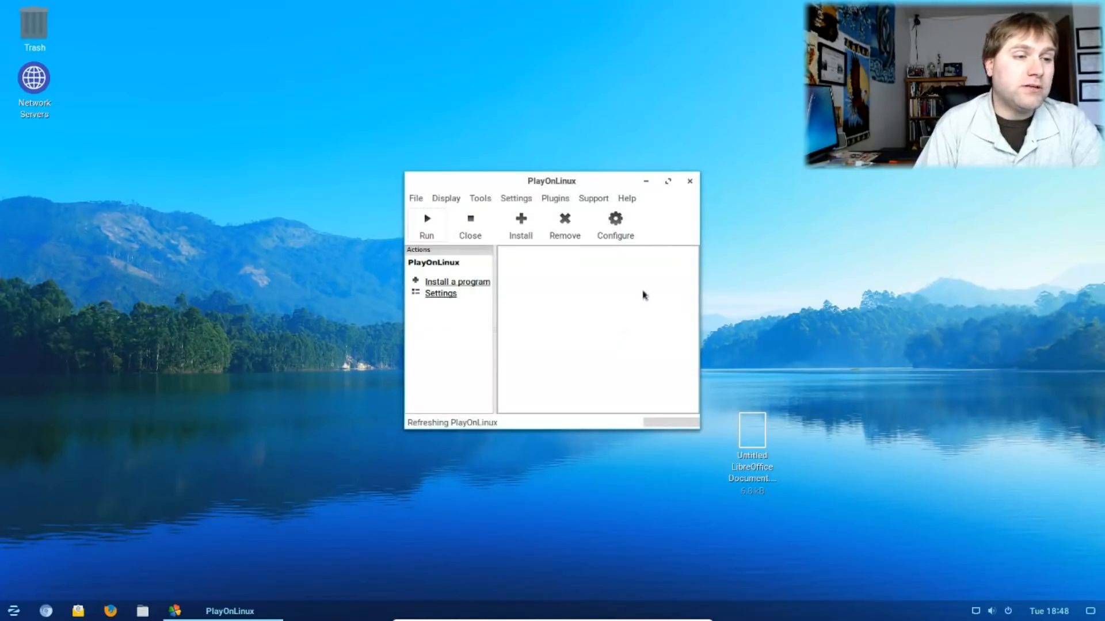
{"action": "left_click", "coordinate": [689, 180]}
{"action": "left_click", "coordinate": [645, 332]}
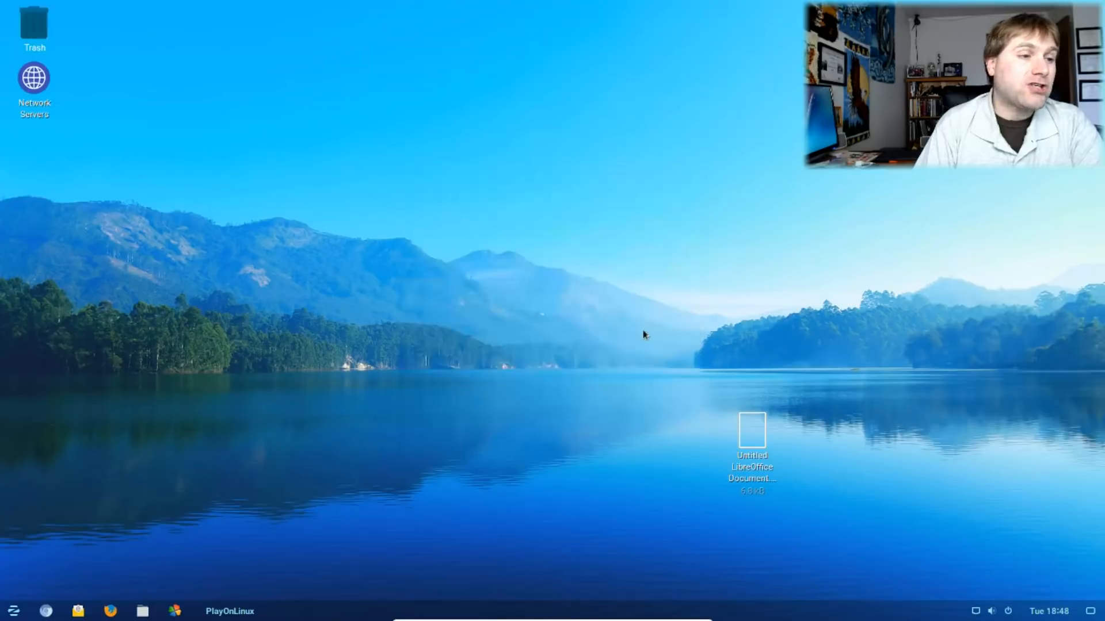
Step: Launch Configure Wine from the Wine applications
{"action": "left_click", "coordinate": [14, 611]}
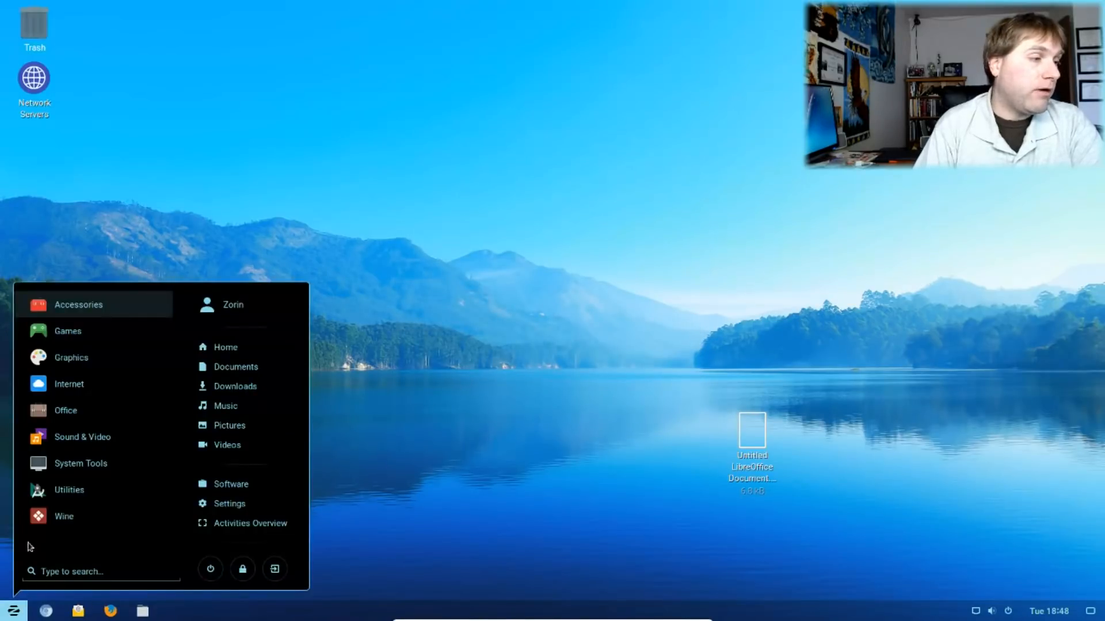
{"action": "left_click", "coordinate": [72, 521]}
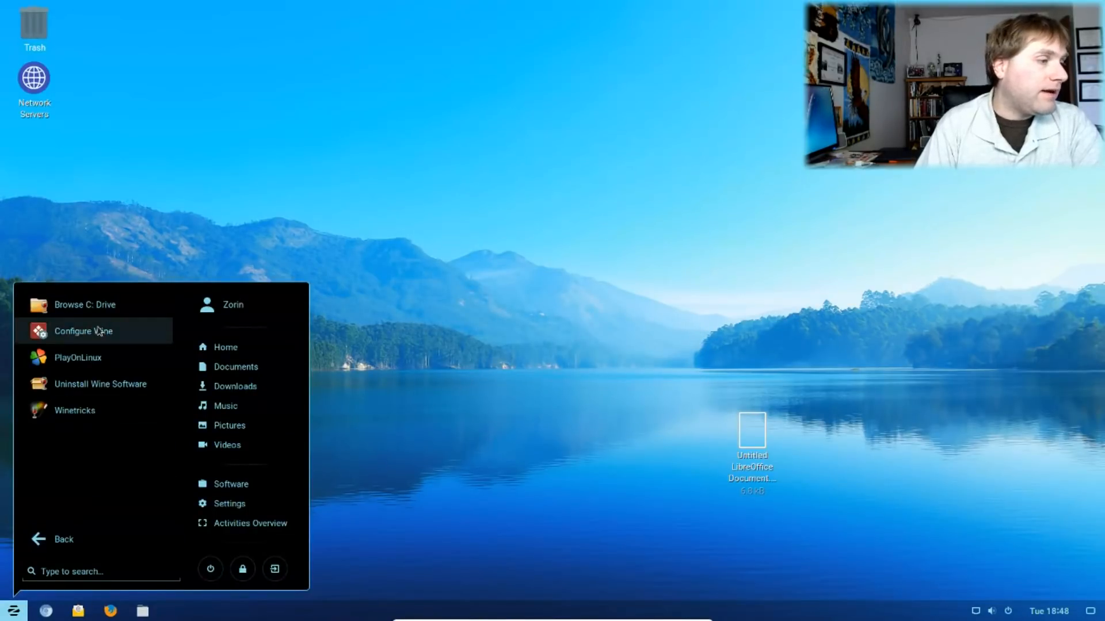
{"action": "left_click", "coordinate": [86, 330]}
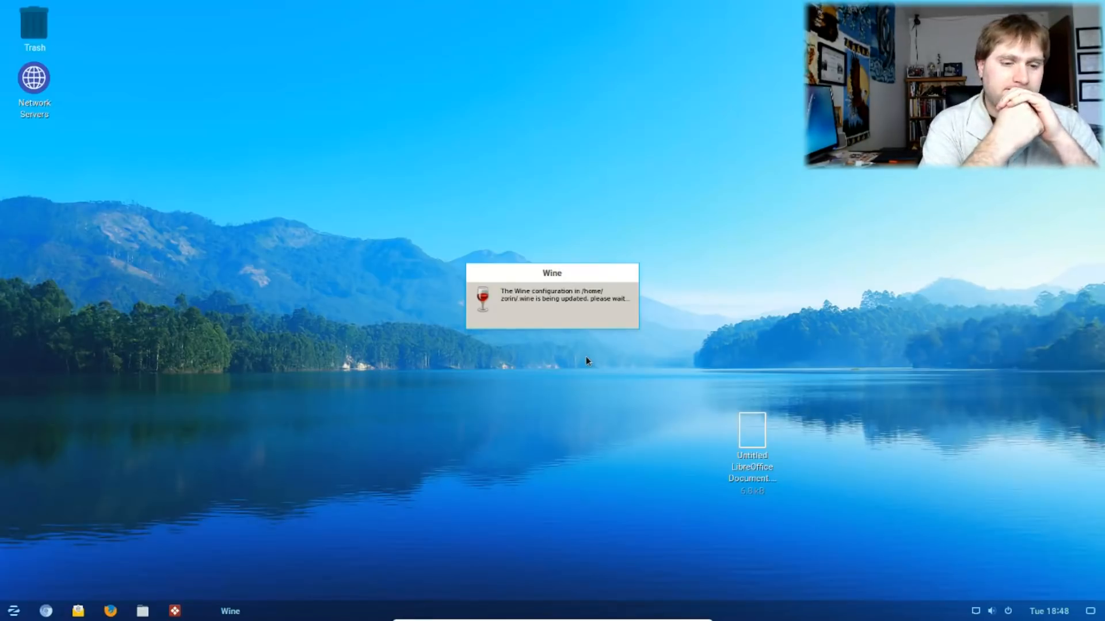
Step: Move the untitled LibreOffice document from the desktop to the Trash, and view the calendar and notifications
{"action": "left_click_drag", "start_coordinate": [756, 457], "coordinate": [46, 22]}
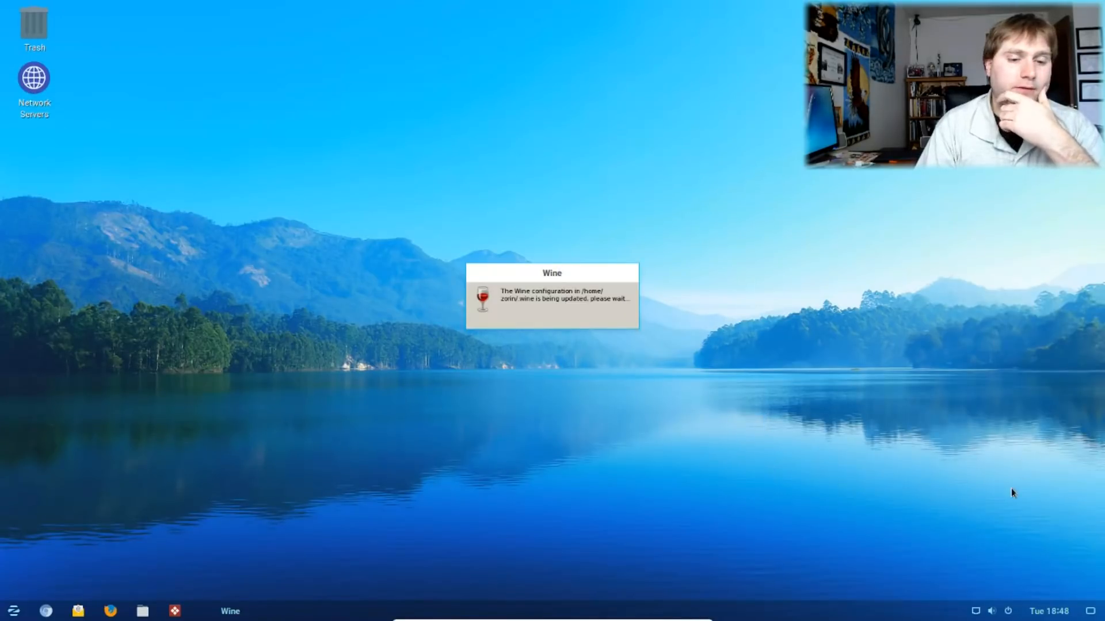
{"action": "left_click", "coordinate": [1054, 613]}
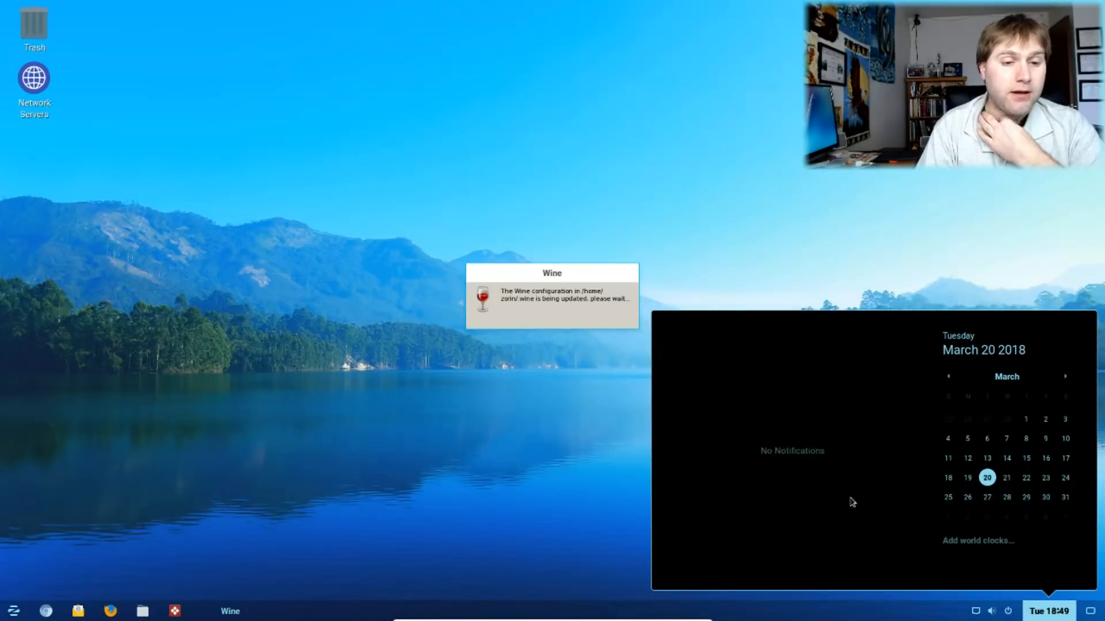
Step: Dismiss the calendar and notifications popup
{"action": "left_click", "coordinate": [1056, 614]}
{"action": "left_click", "coordinate": [1055, 614]}
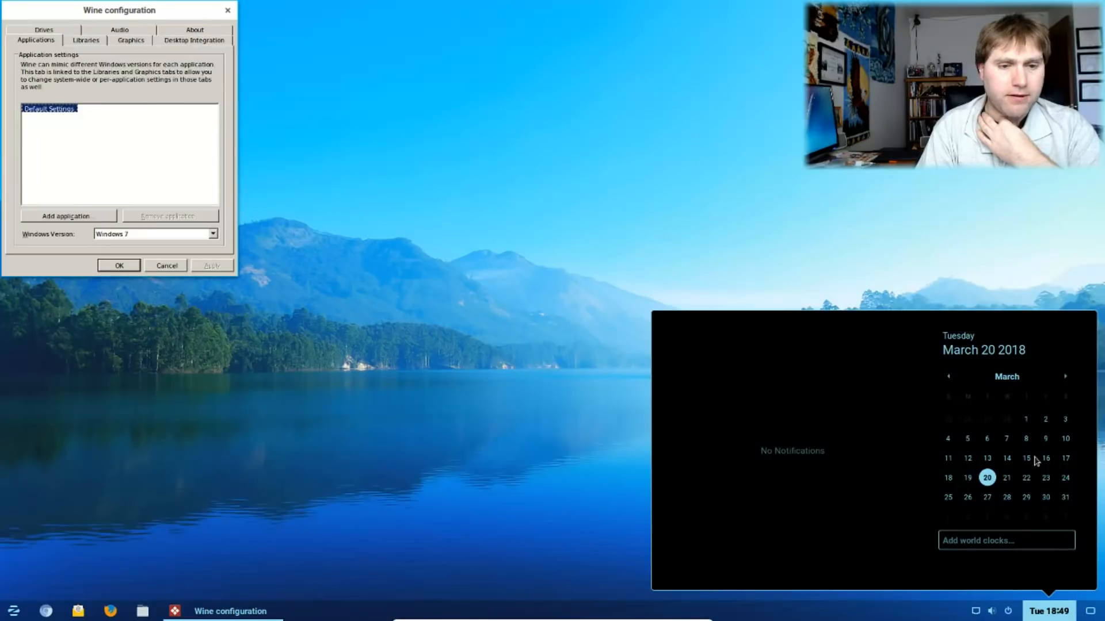
{"action": "left_click", "coordinate": [915, 262]}
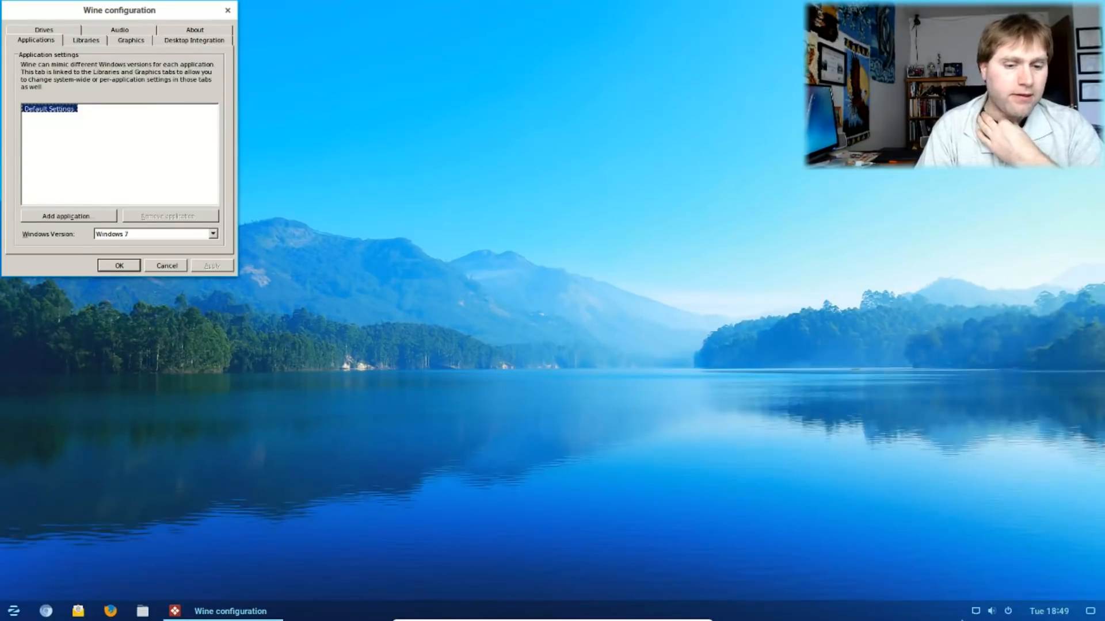
Step: Move the Wine configuration window to the middle of the desktop and choose Windows 7 as the Windows version
{"action": "left_click_drag", "start_coordinate": [124, 7], "coordinate": [534, 137]}
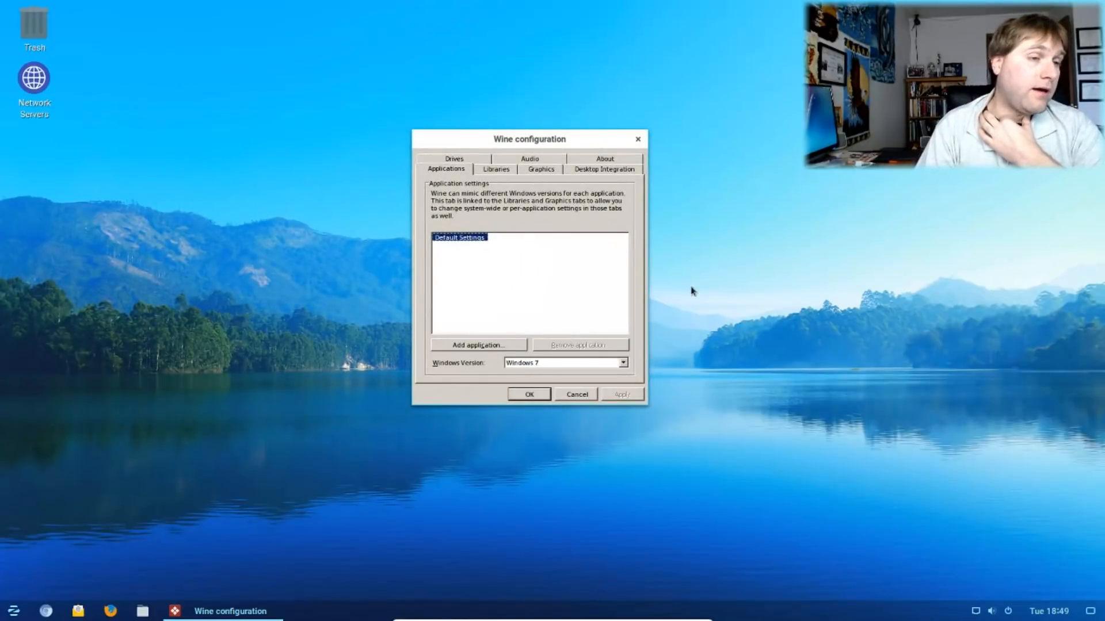
{"action": "left_click", "coordinate": [622, 363]}
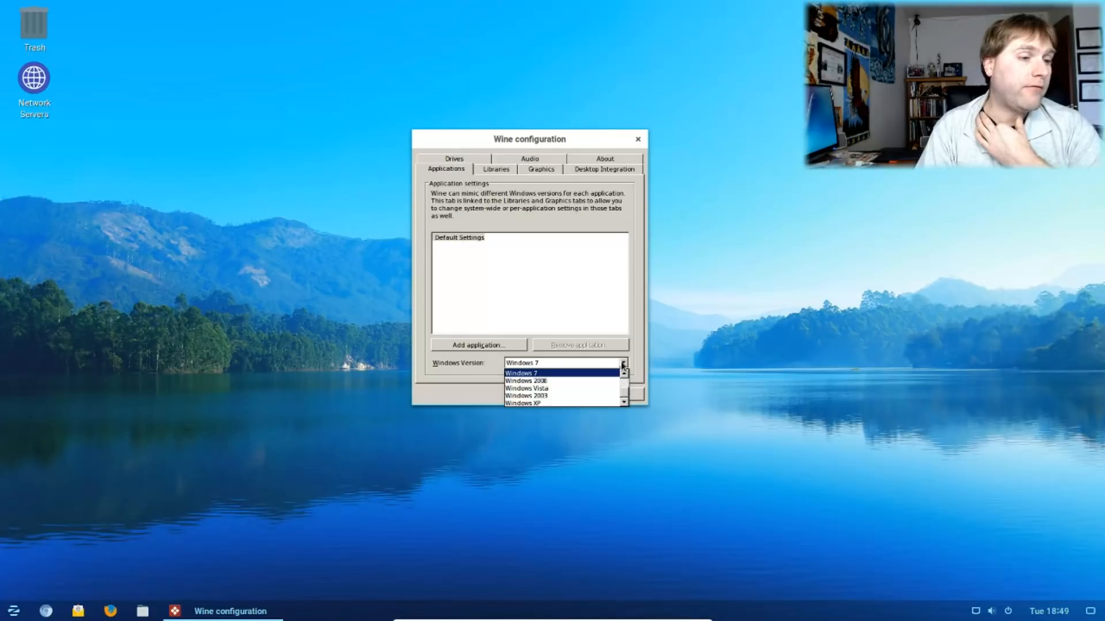
{"action": "left_click", "coordinate": [584, 377]}
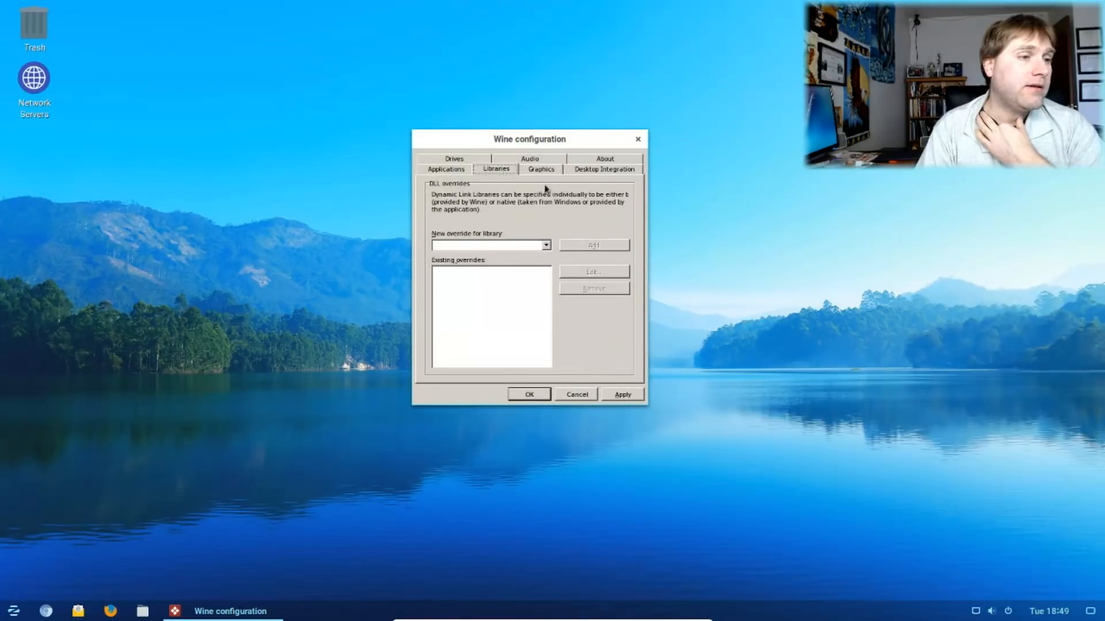
Step: Browse the DLLs available for a new library override in the Wine configuration, without picking one
{"action": "left_click", "coordinate": [546, 245]}
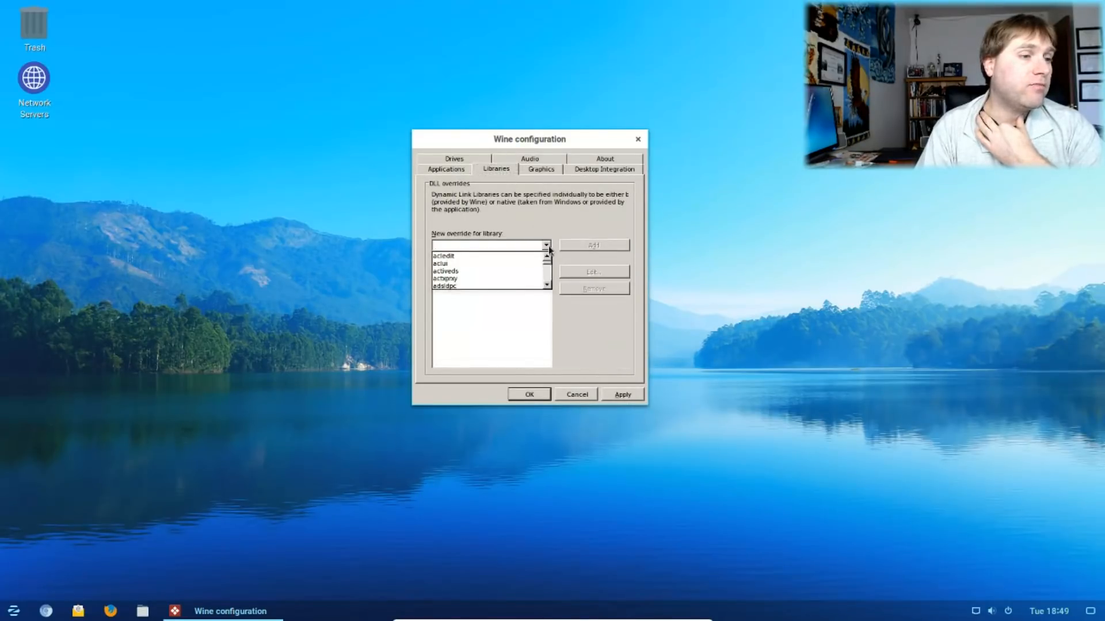
{"action": "scroll", "coordinate": [531, 274], "scroll_direction": "down", "scroll_amount": 8}
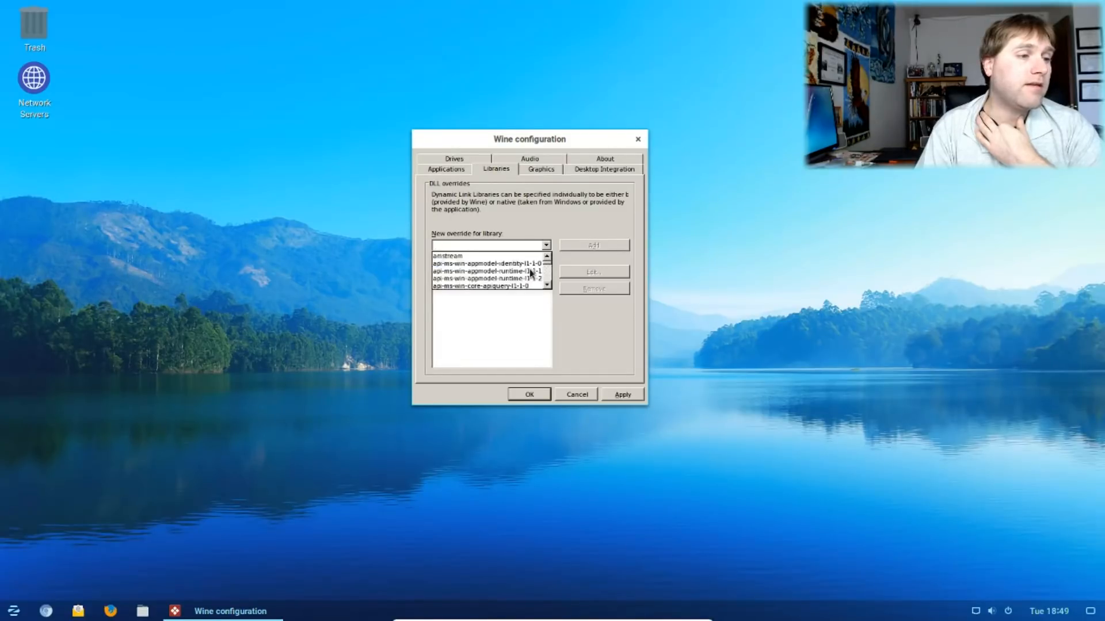
{"action": "scroll", "coordinate": [531, 274], "scroll_direction": "up", "scroll_amount": 2}
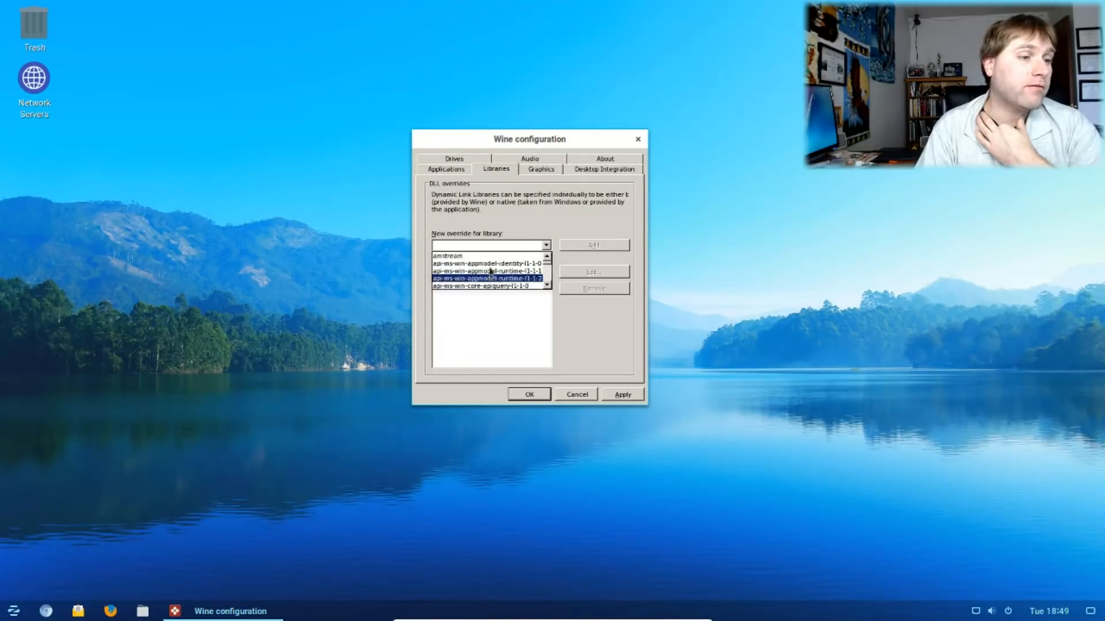
{"action": "scroll", "coordinate": [496, 277], "scroll_direction": "down", "scroll_amount": 4}
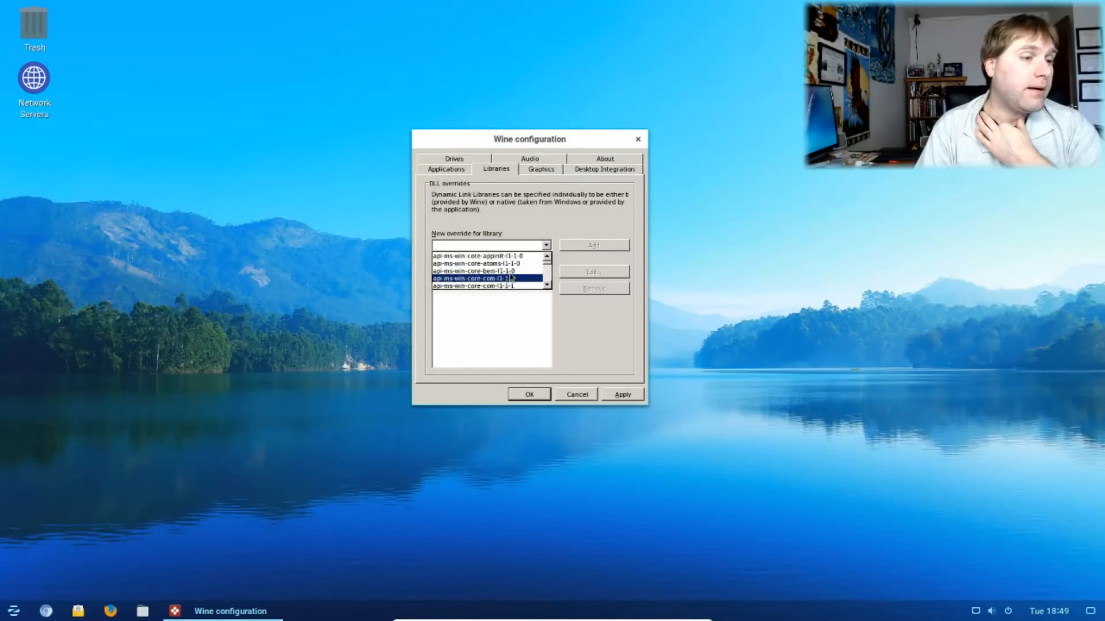
{"action": "scroll", "coordinate": [500, 282], "scroll_direction": "down", "scroll_amount": 6}
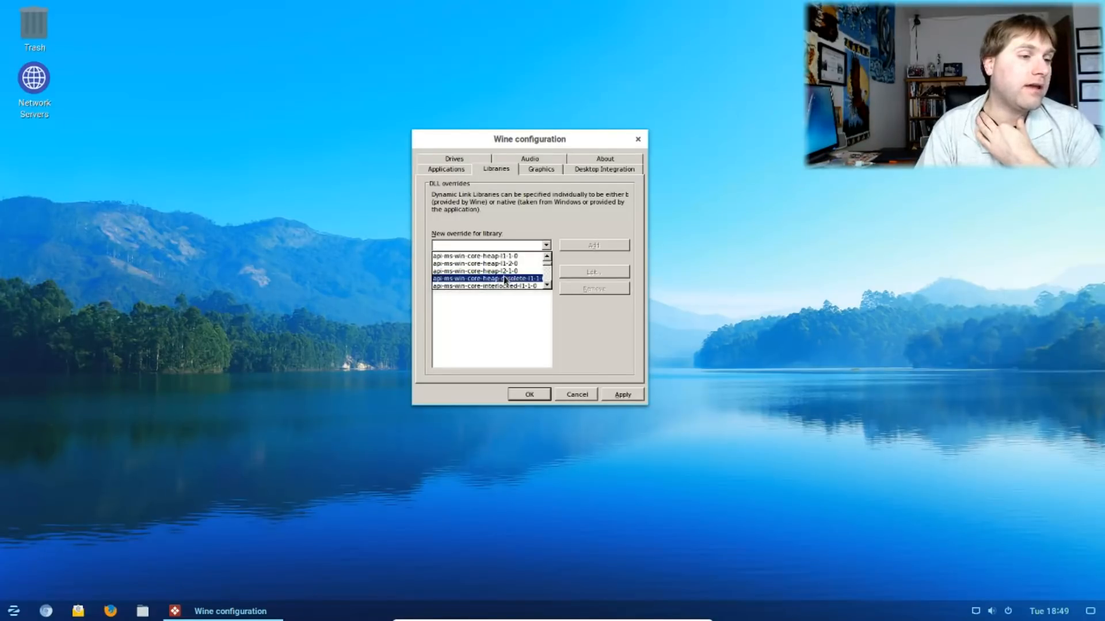
{"action": "scroll", "coordinate": [505, 275], "scroll_direction": "up", "scroll_amount": 1}
{"action": "scroll", "coordinate": [505, 272], "scroll_direction": "down", "scroll_amount": 10}
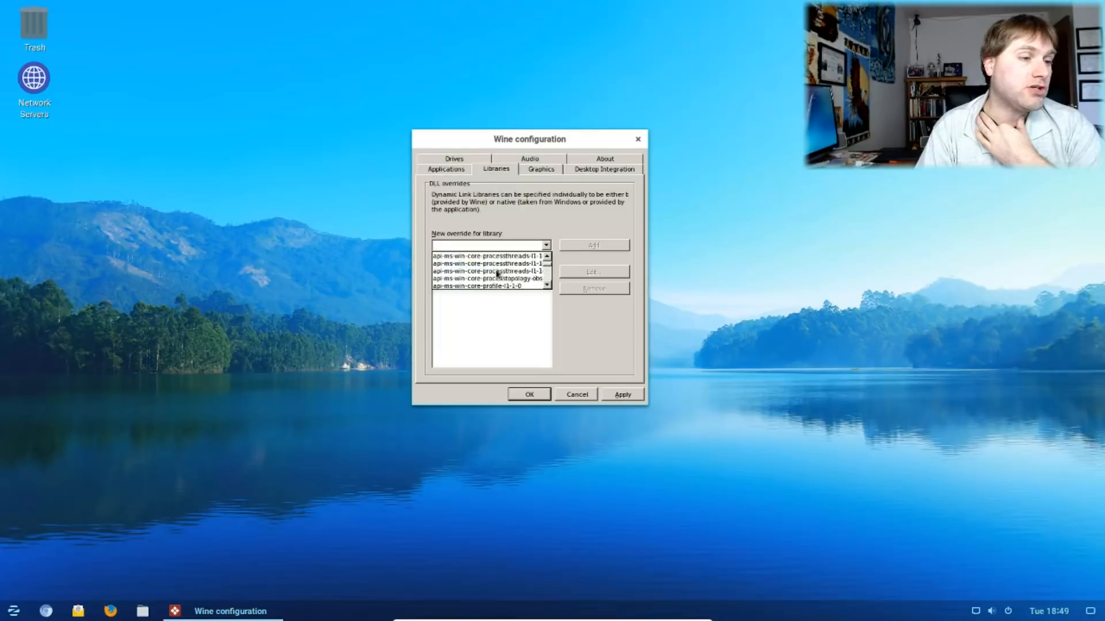
{"action": "scroll", "coordinate": [529, 271], "scroll_direction": "down", "scroll_amount": 20}
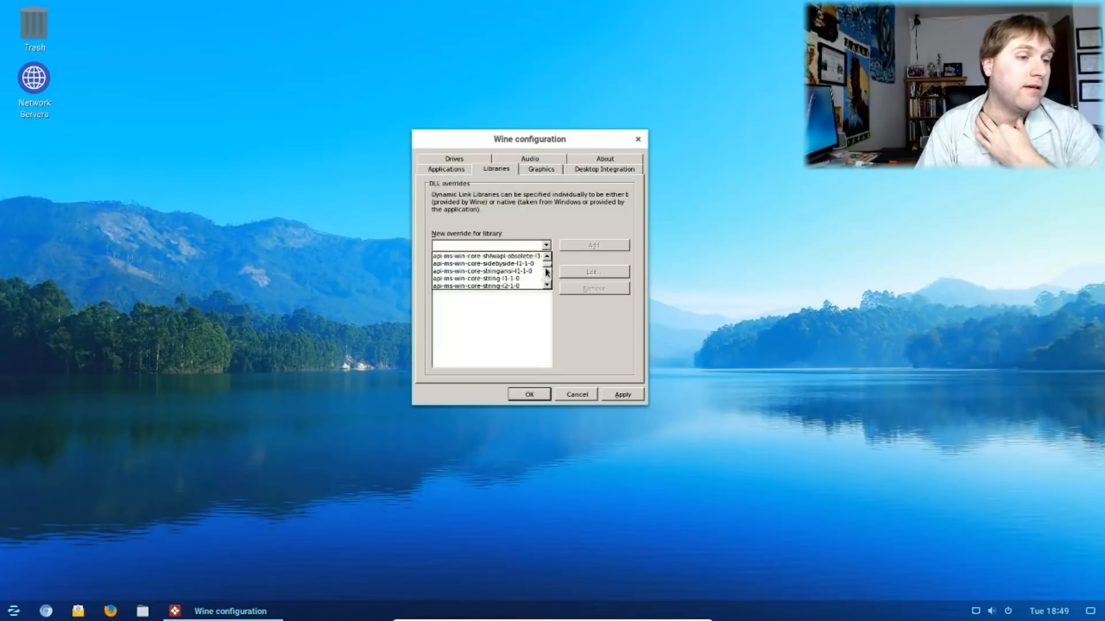
{"action": "scroll", "coordinate": [510, 274], "scroll_direction": "up", "scroll_amount": 15}
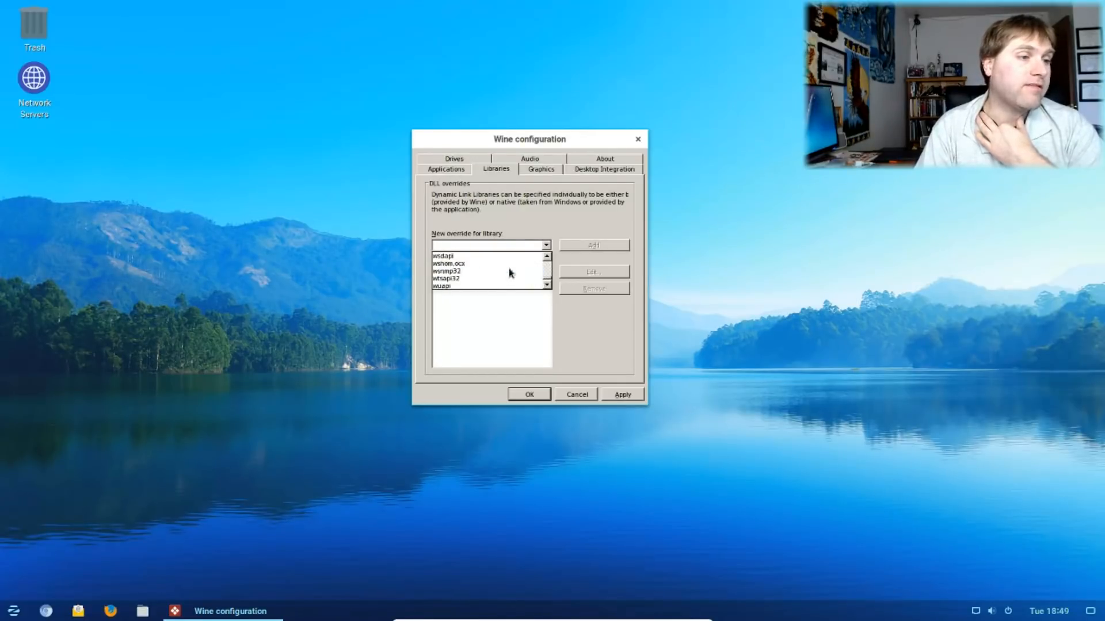
{"action": "scroll", "coordinate": [509, 275], "scroll_direction": "up", "scroll_amount": 10}
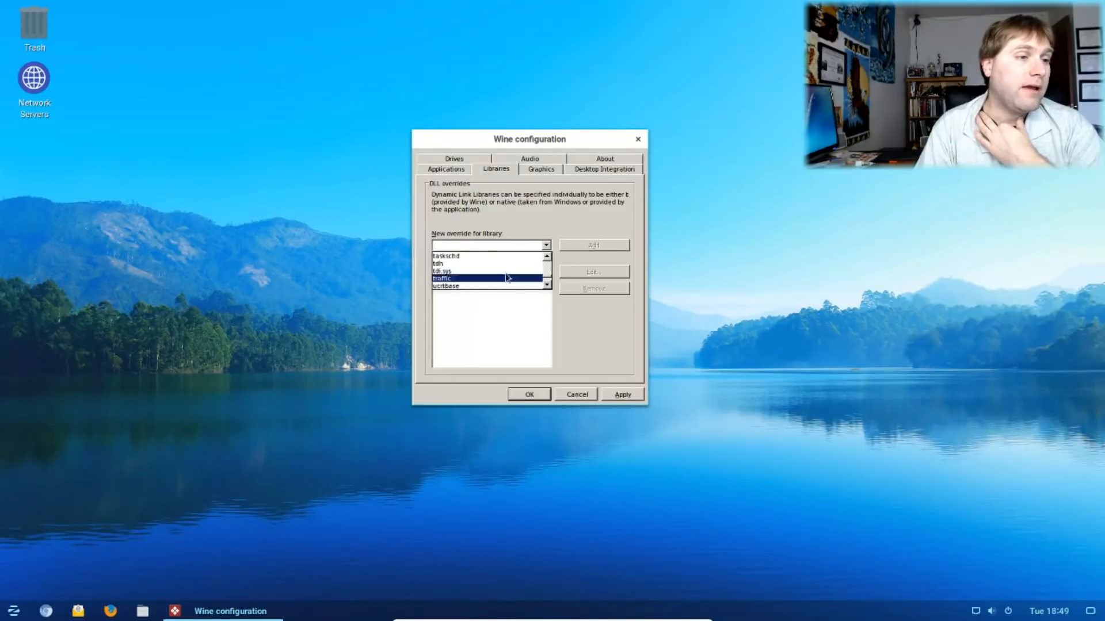
{"action": "left_click", "coordinate": [561, 211]}
Step: Review the Graphics, Desktop Integration, About, Audio and Drives settings of the Wine configuration
{"action": "left_click", "coordinate": [553, 171]}
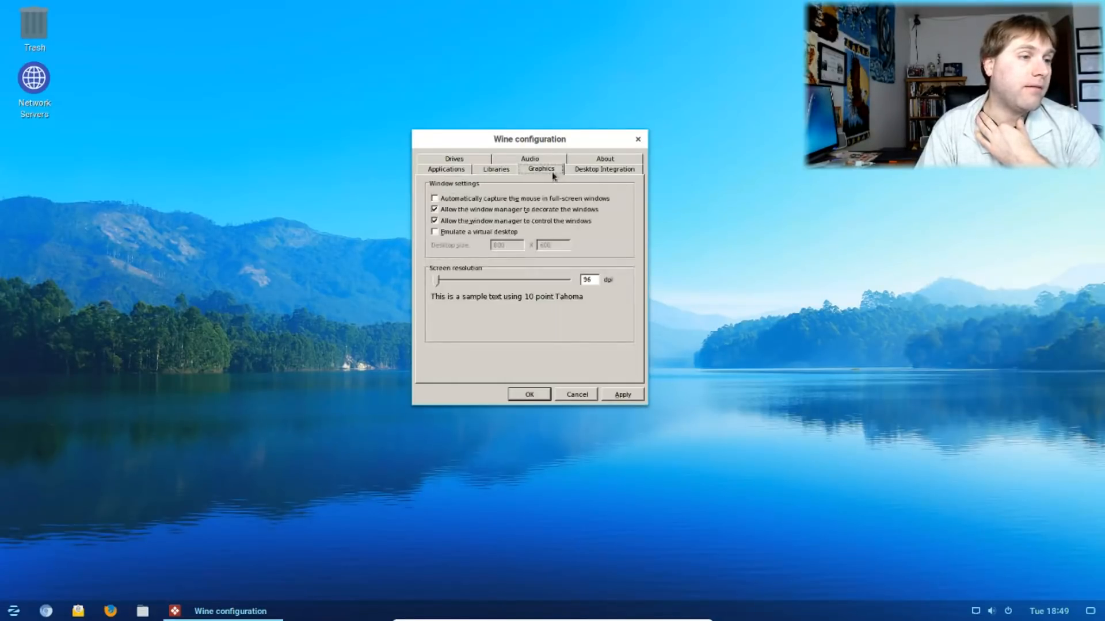
{"action": "left_click", "coordinate": [602, 168]}
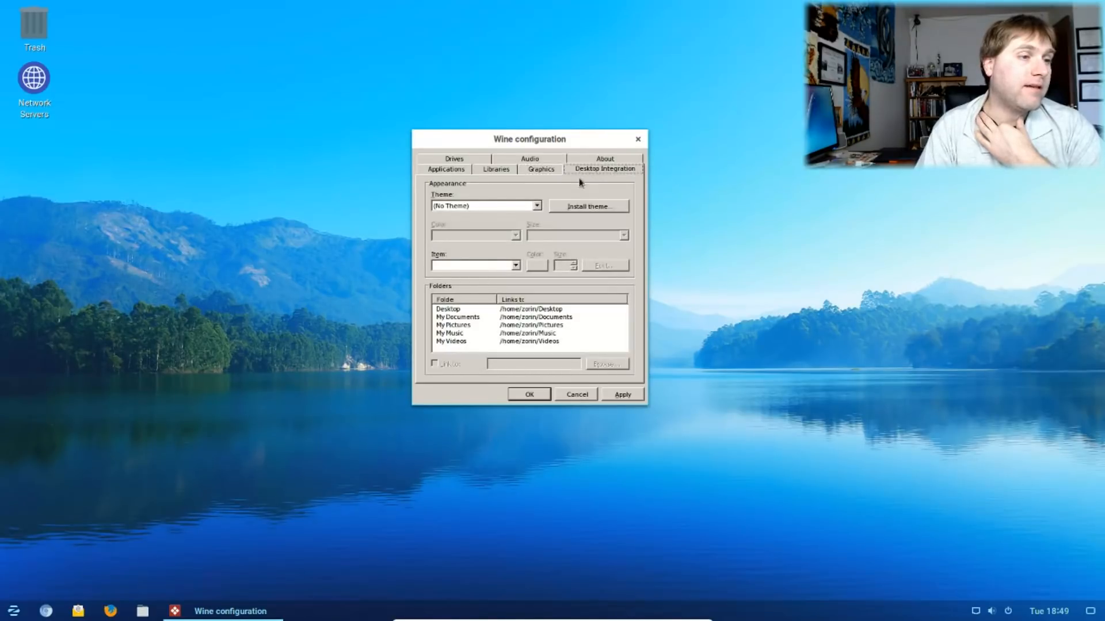
{"action": "left_click", "coordinate": [537, 205]}
{"action": "left_click", "coordinate": [536, 206]}
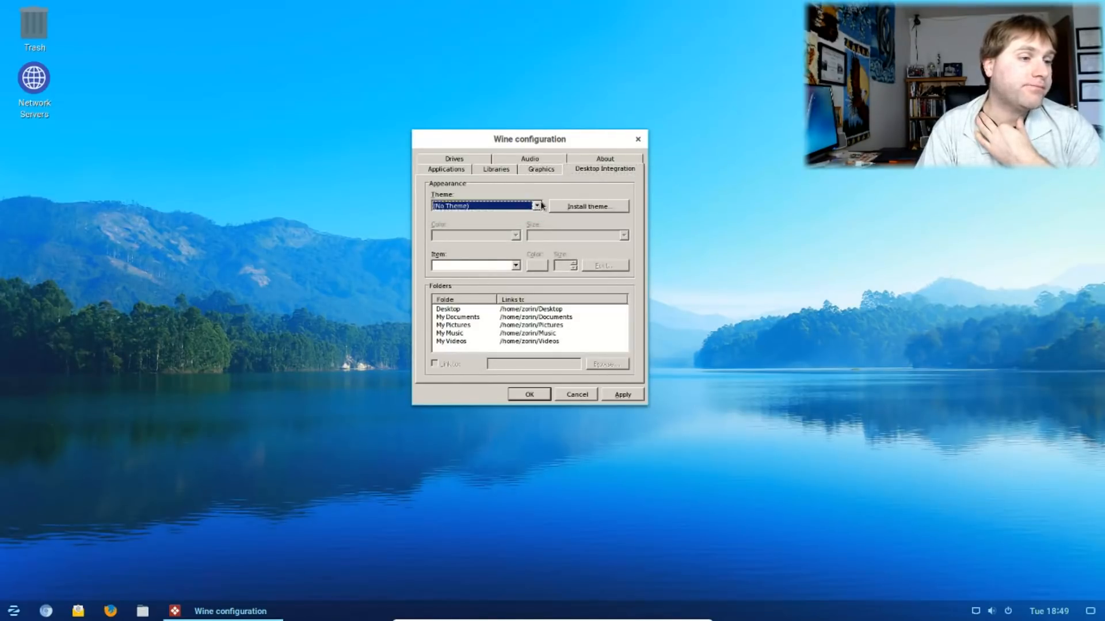
{"action": "left_click", "coordinate": [596, 159]}
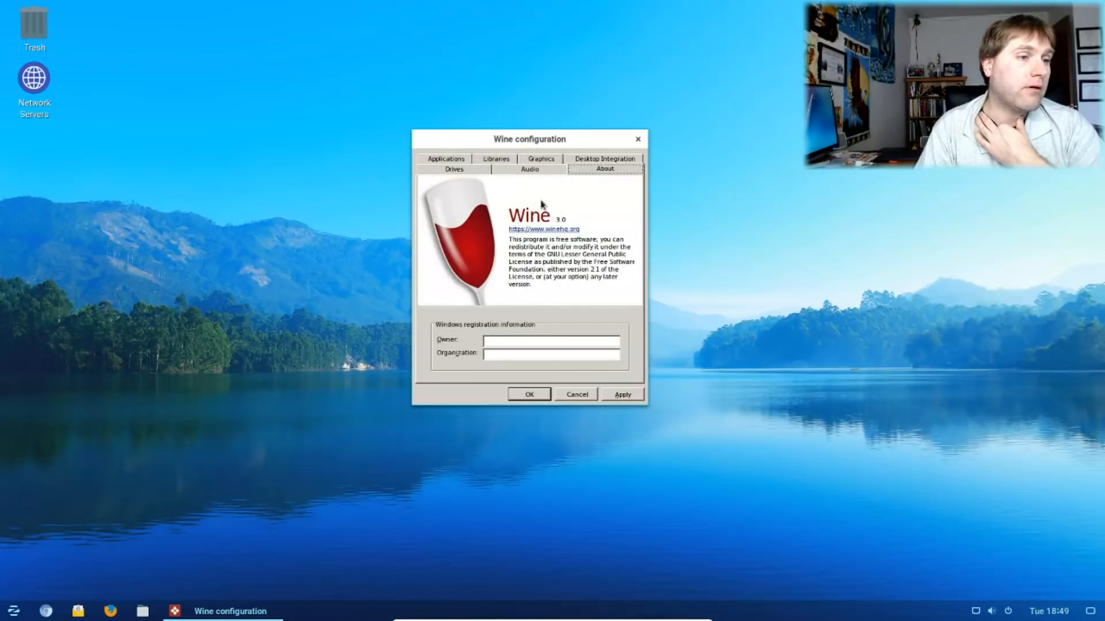
{"action": "left_click", "coordinate": [530, 170]}
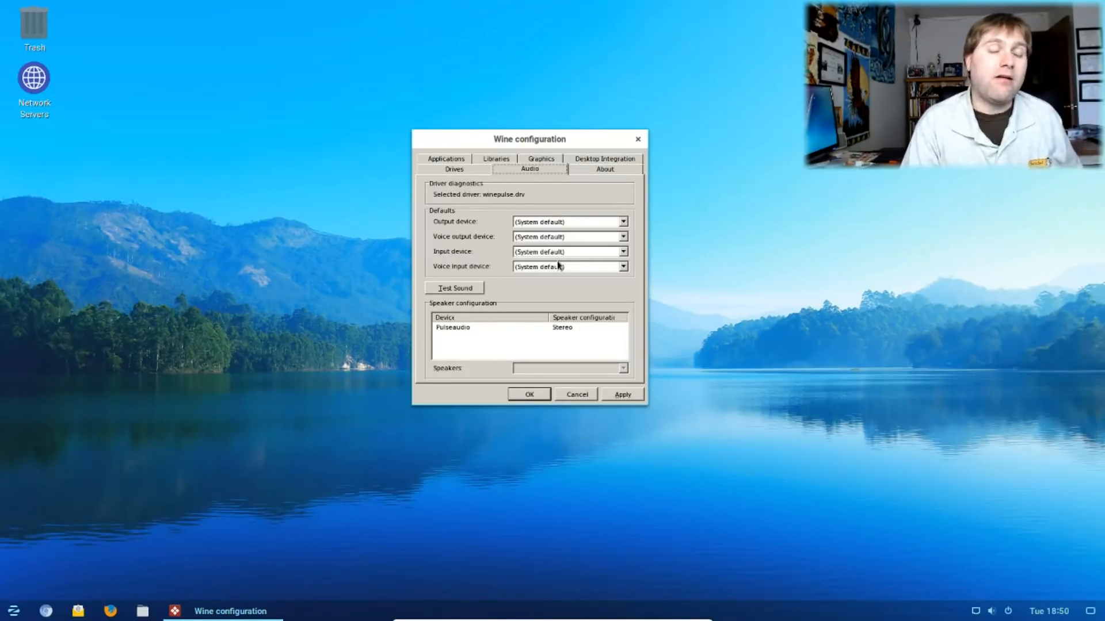
{"action": "left_click", "coordinate": [472, 166]}
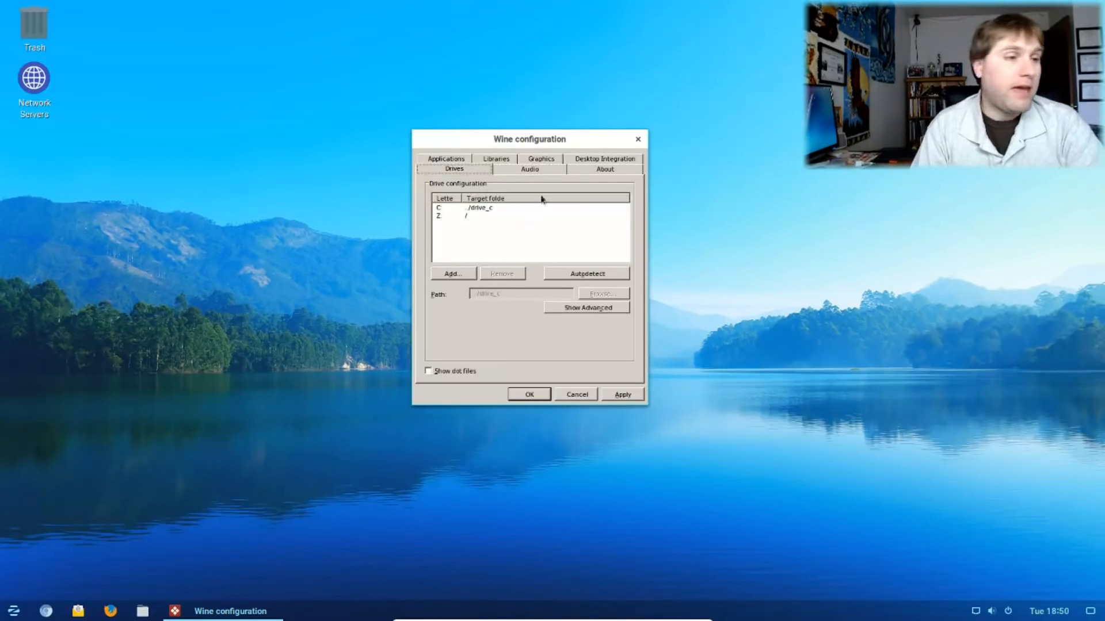
Step: Set the Wine configuration window aside and show the Home folder's hidden files in an enlarged file manager window
{"action": "left_click_drag", "start_coordinate": [508, 143], "coordinate": [844, 90]}
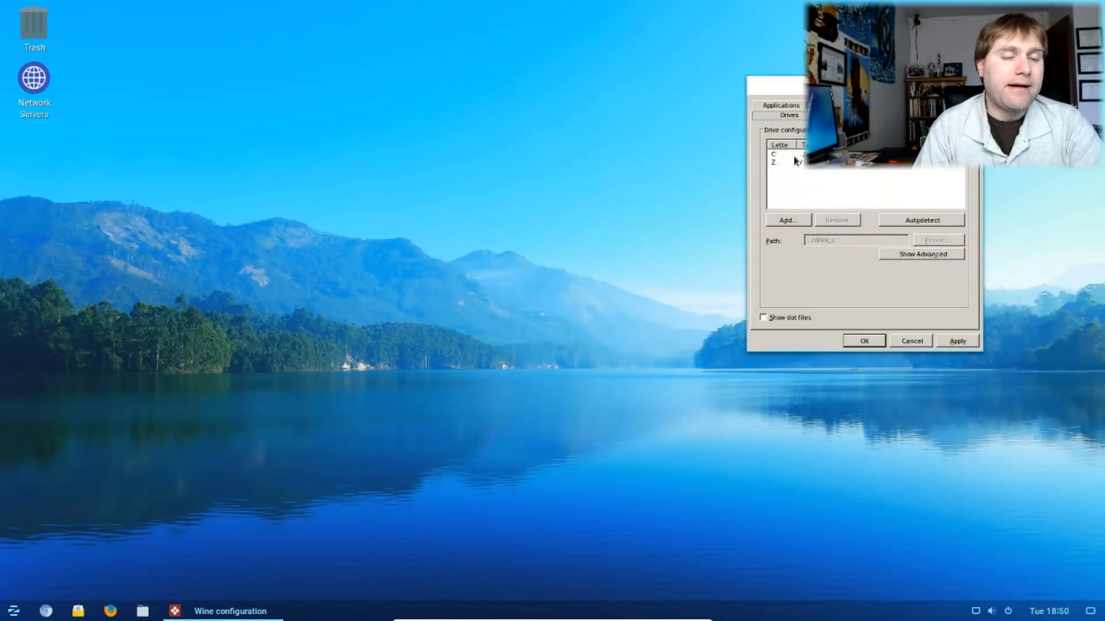
{"action": "left_click", "coordinate": [13, 610]}
{"action": "left_click", "coordinate": [222, 347]}
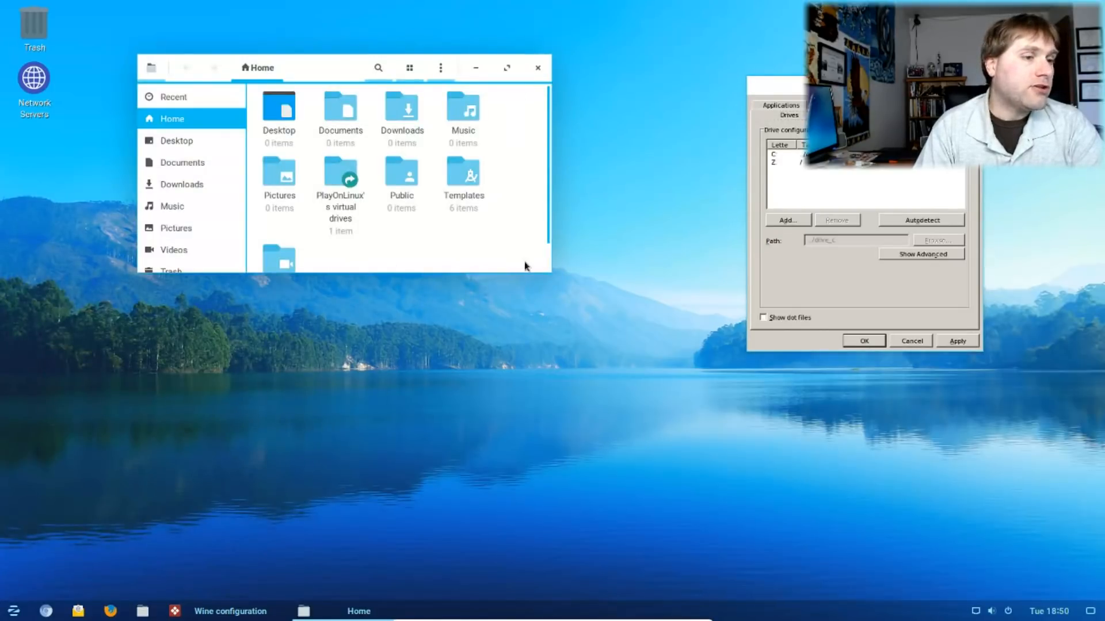
{"action": "left_click_drag", "start_coordinate": [548, 276], "coordinate": [676, 610]}
{"action": "key", "text": "ctrl+h"}
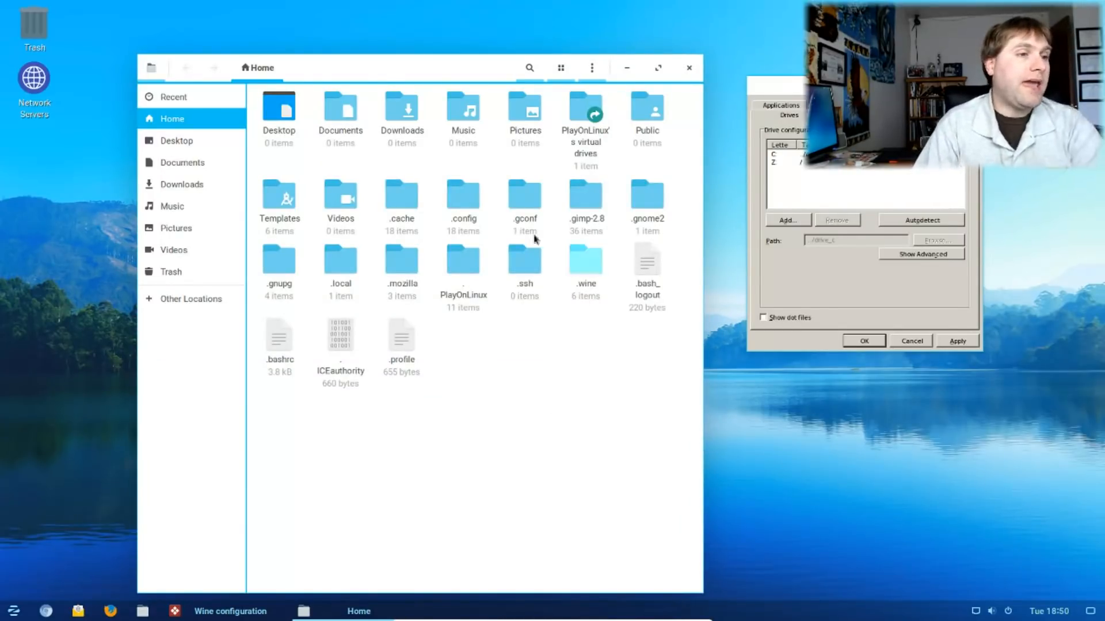
Step: Go to the Internet Explorer folder in .wine, under drive_c and Program Files (x86)
{"action": "double_click", "coordinate": [588, 271]}
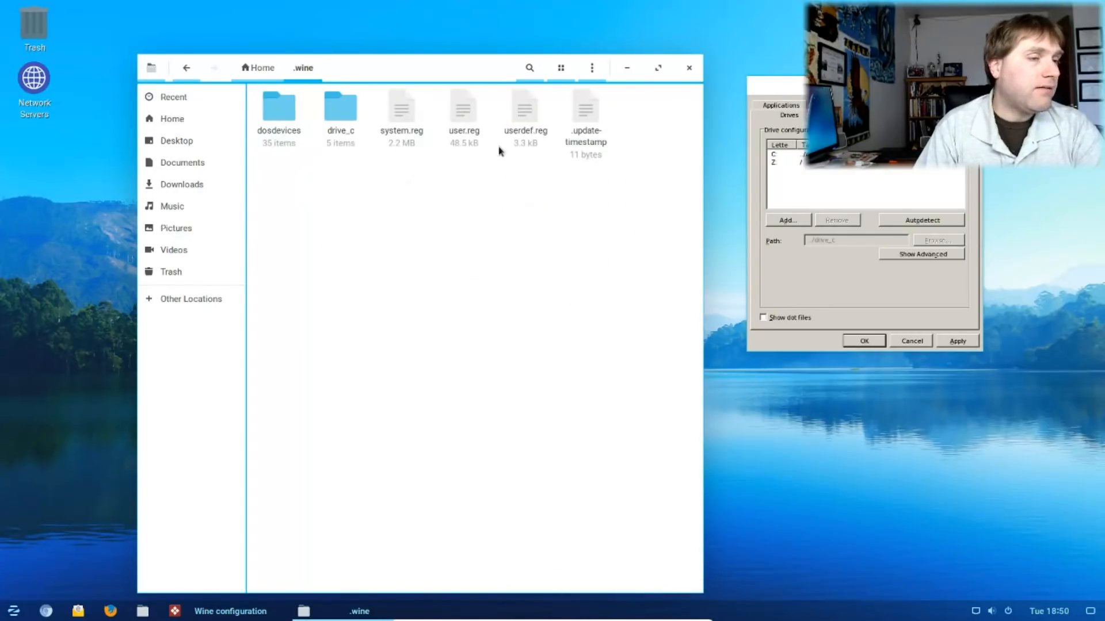
{"action": "double_click", "coordinate": [339, 107]}
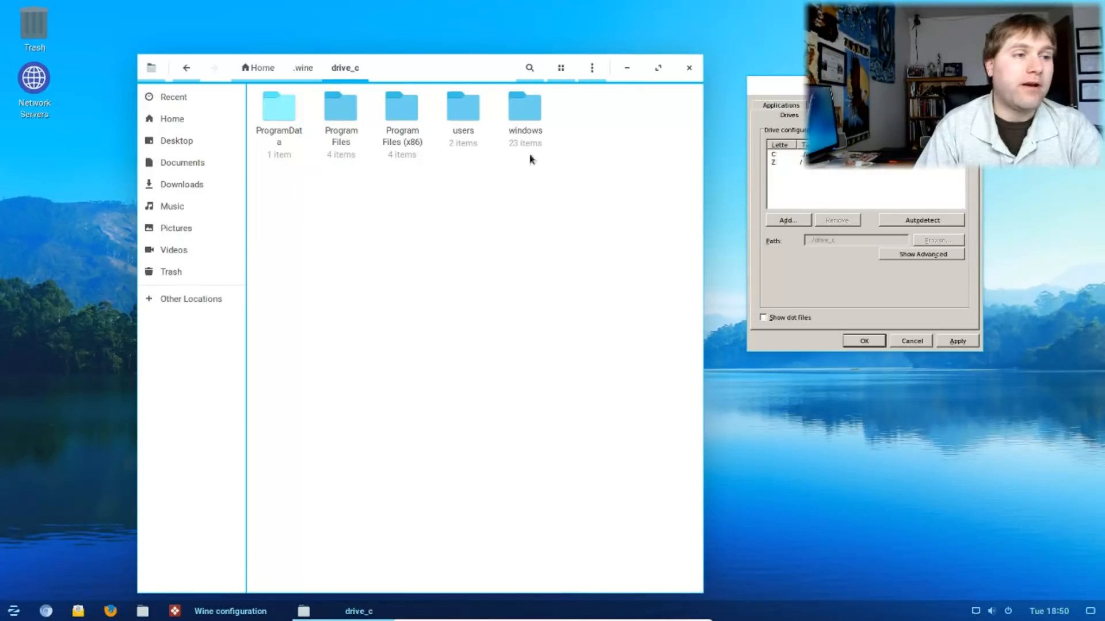
{"action": "double_click", "coordinate": [402, 115]}
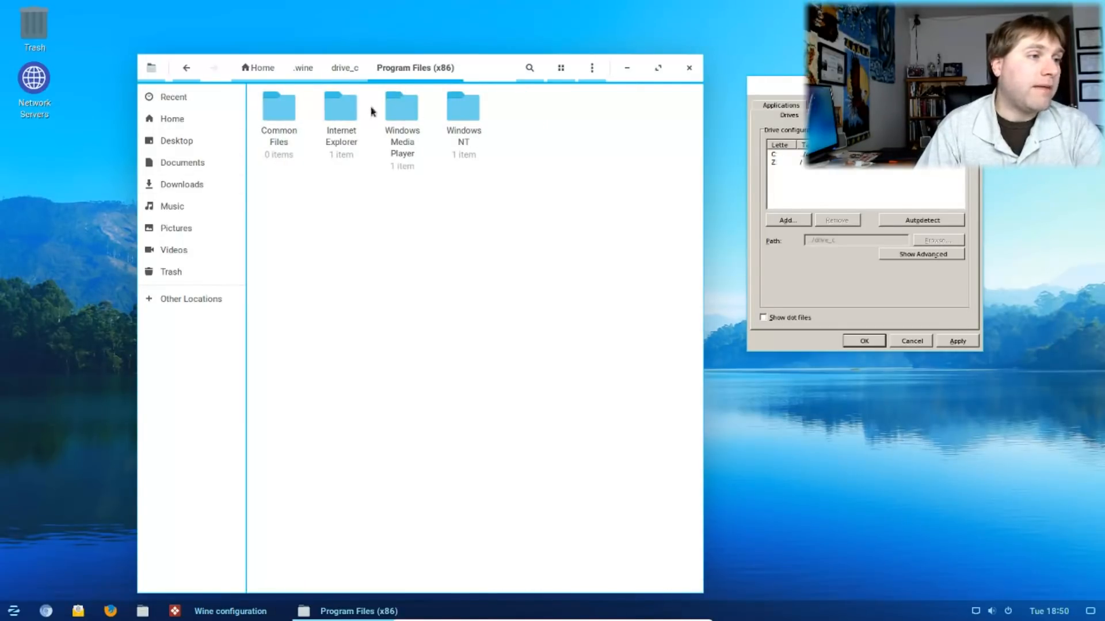
{"action": "double_click", "coordinate": [337, 116]}
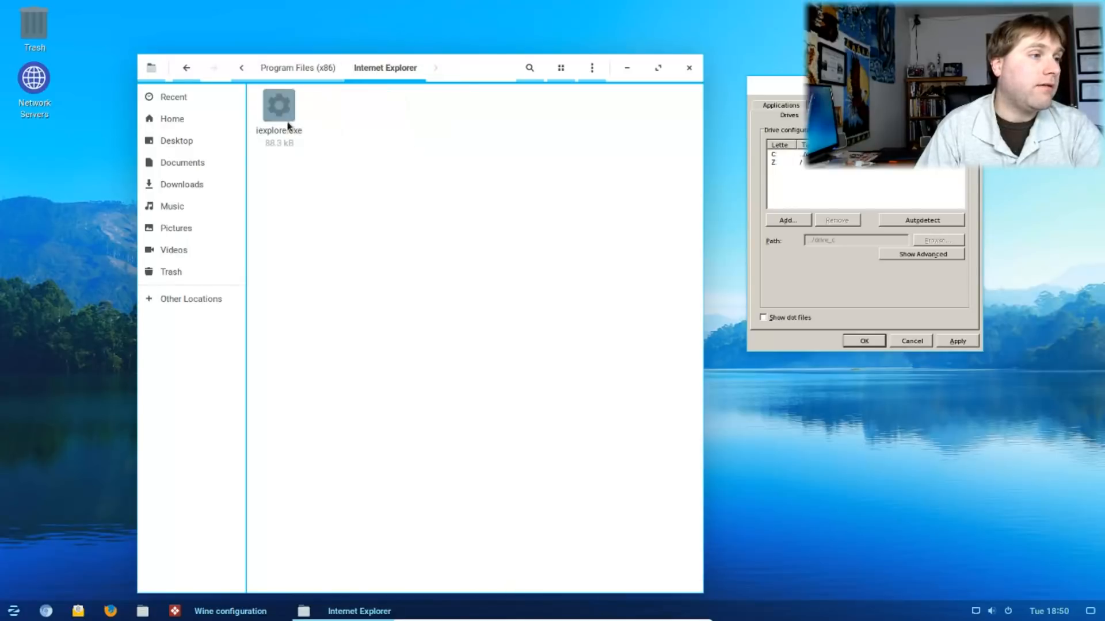
Step: Try to launch iexplore.exe with its default application, and close the archive window
{"action": "double_click", "coordinate": [288, 126]}
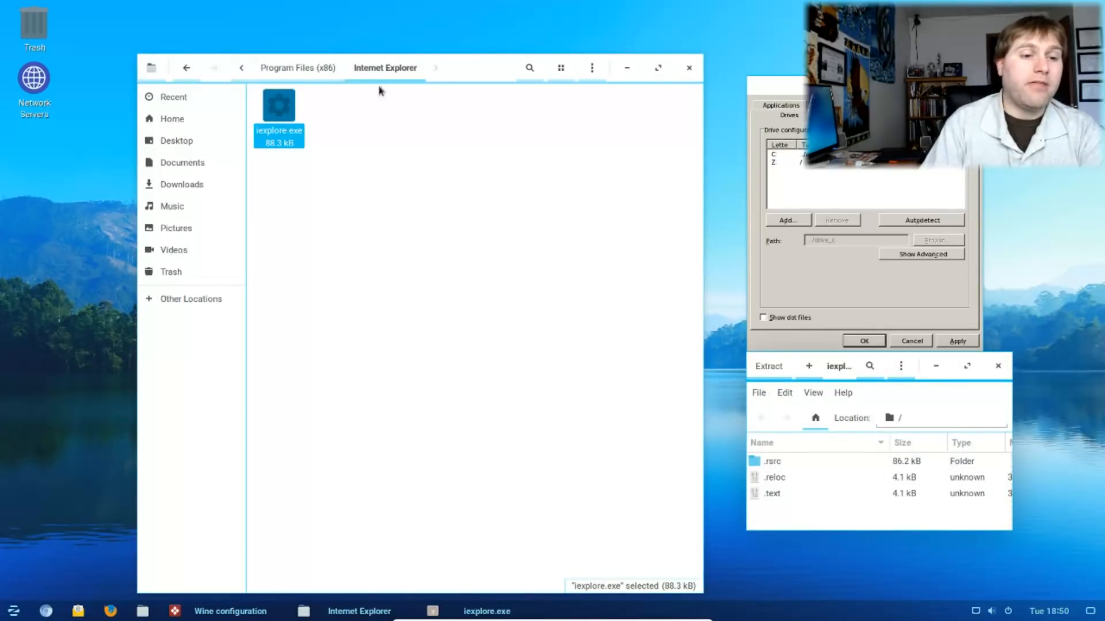
{"action": "left_click_drag", "start_coordinate": [871, 375], "coordinate": [391, 289]}
{"action": "left_click_drag", "start_coordinate": [539, 454], "coordinate": [629, 524]}
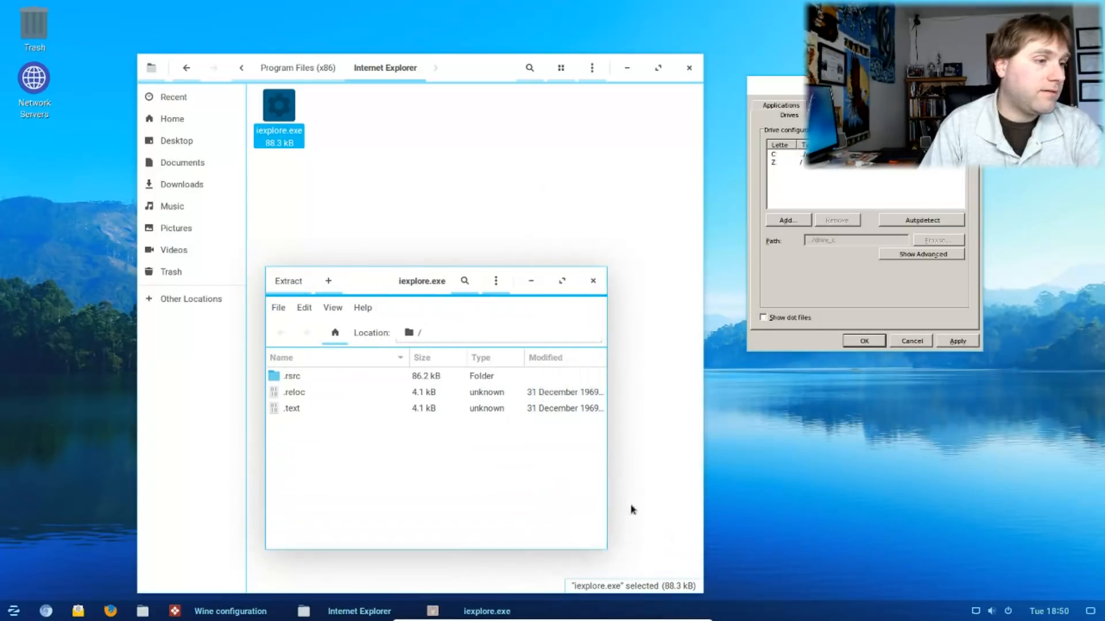
{"action": "left_click", "coordinate": [593, 281]}
Step: Run iexplore.exe with Wine Windows Program Loader for a brief look, and return to Program Files (x86) after closing it
{"action": "right_click", "coordinate": [276, 120]}
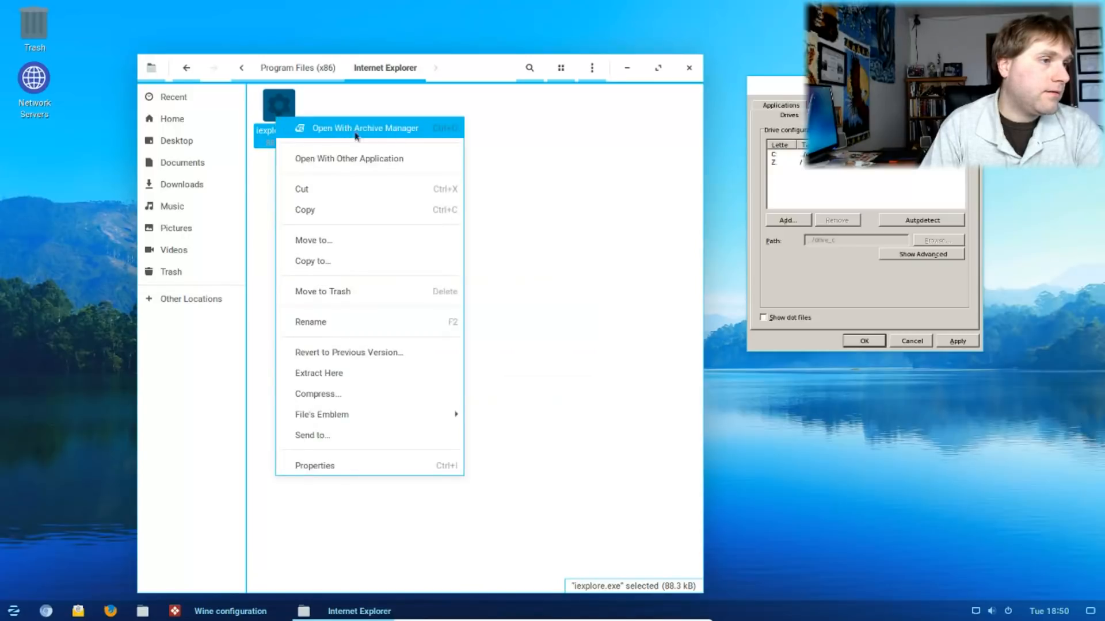
{"action": "left_click", "coordinate": [384, 163]}
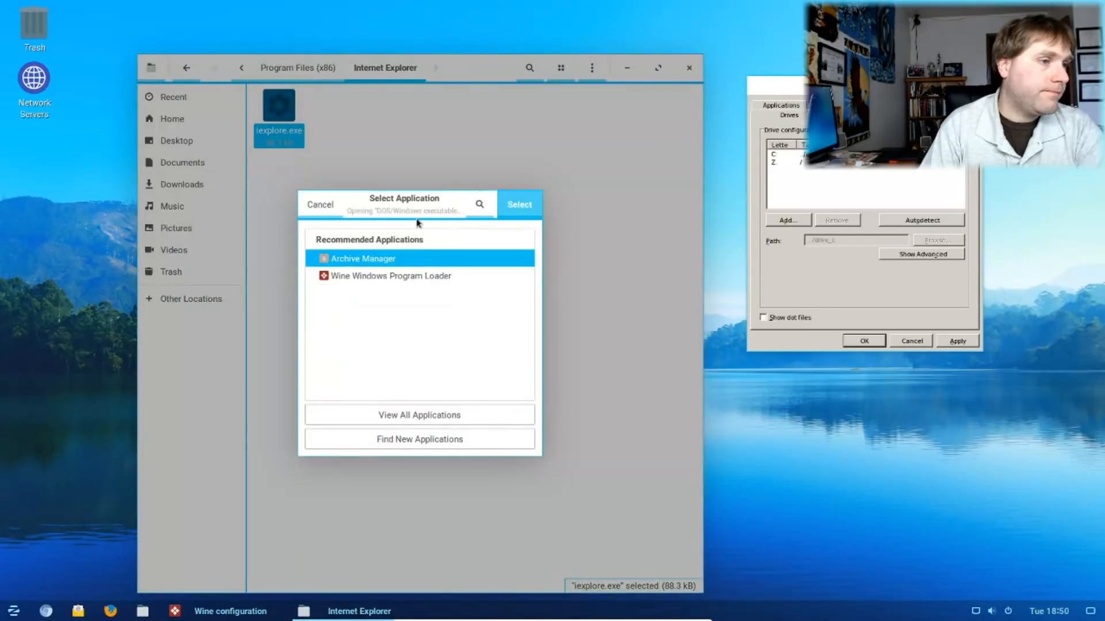
{"action": "left_click", "coordinate": [398, 276]}
{"action": "left_click", "coordinate": [530, 203]}
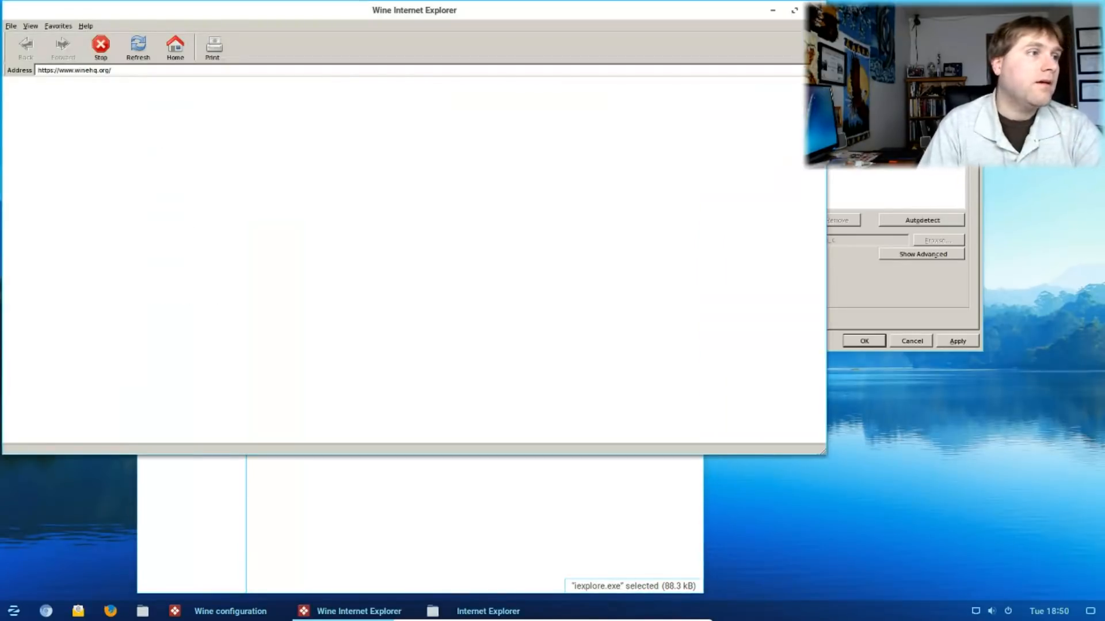
{"action": "left_click_drag", "start_coordinate": [473, 20], "coordinate": [518, 102]}
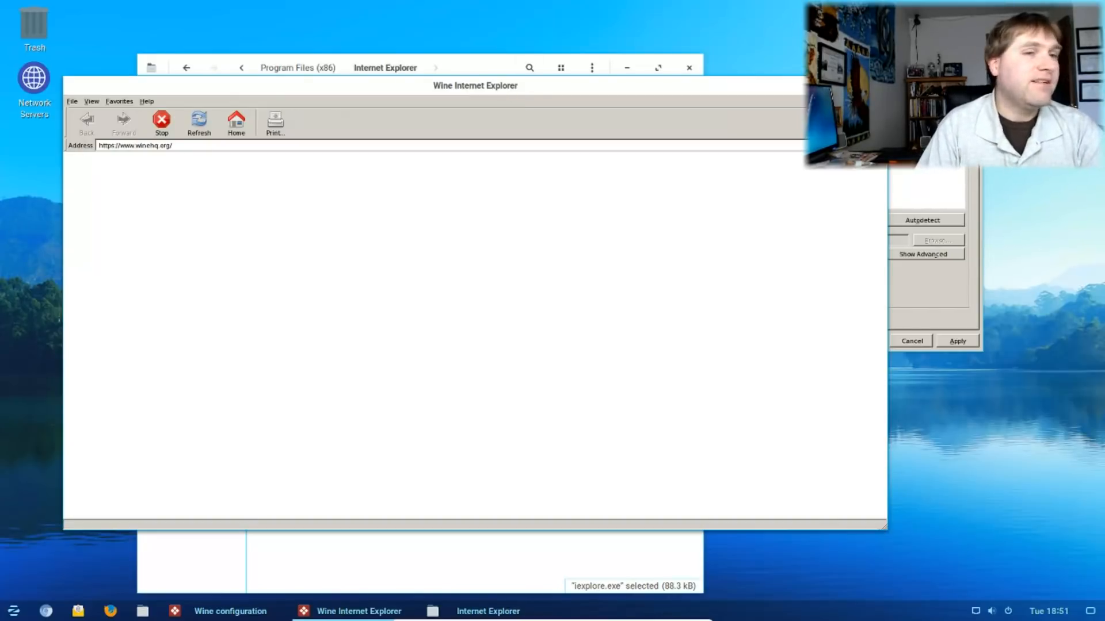
{"action": "left_click", "coordinate": [874, 85]}
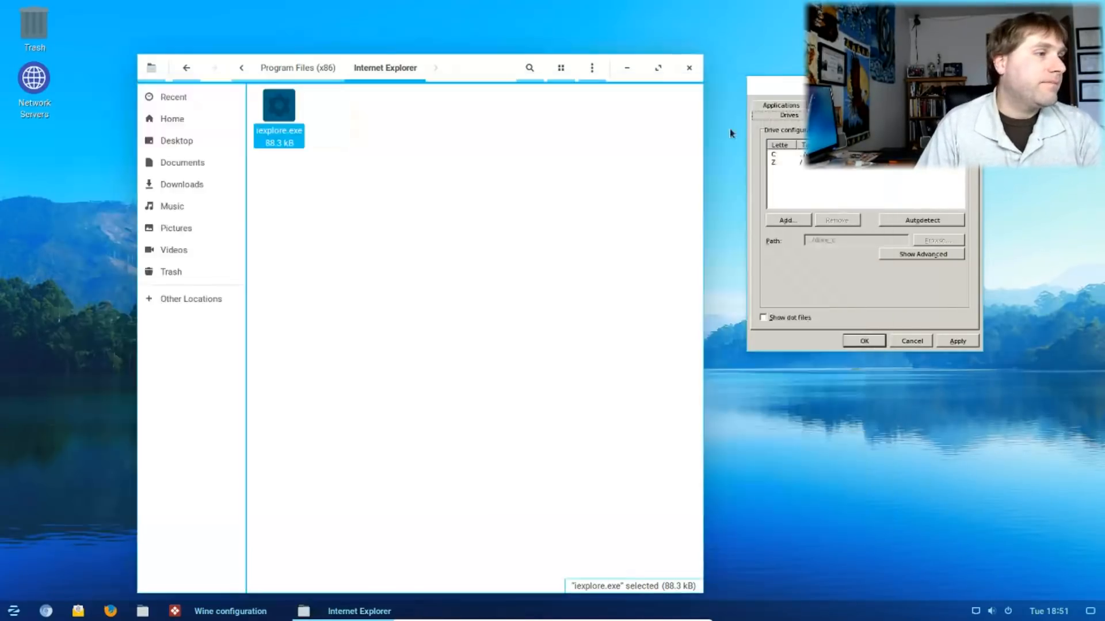
{"action": "left_click", "coordinate": [298, 68]}
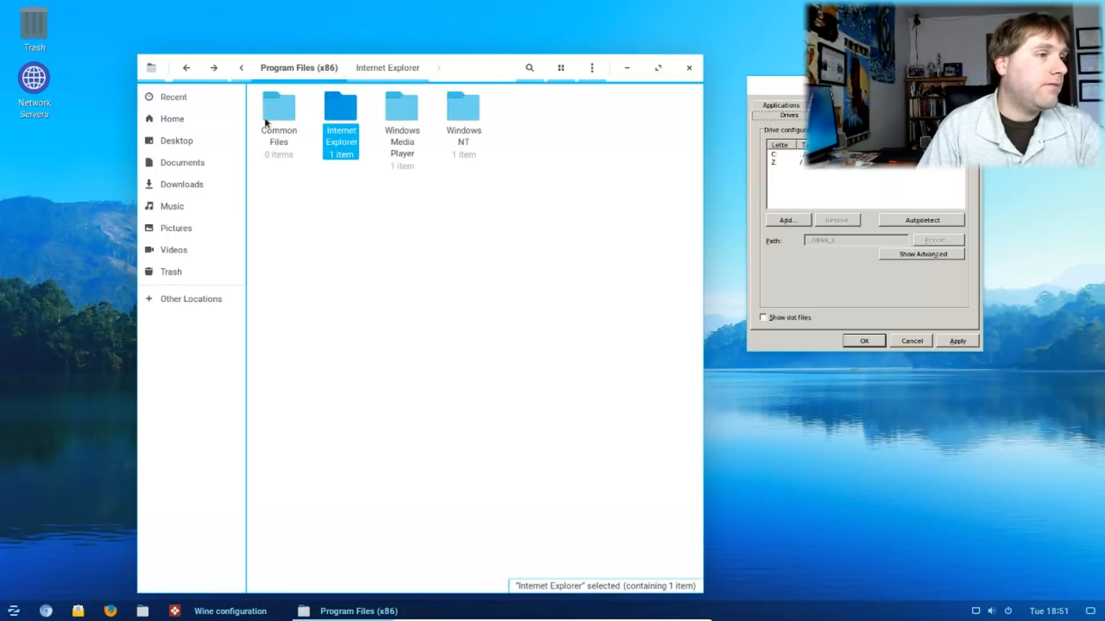
Step: Run wmplayer.exe from the Windows Media Player folder with Wine Windows Program Loader, and return to Program Files (x86)
{"action": "double_click", "coordinate": [397, 110]}
{"action": "left_click", "coordinate": [279, 118]}
{"action": "right_click", "coordinate": [280, 118]}
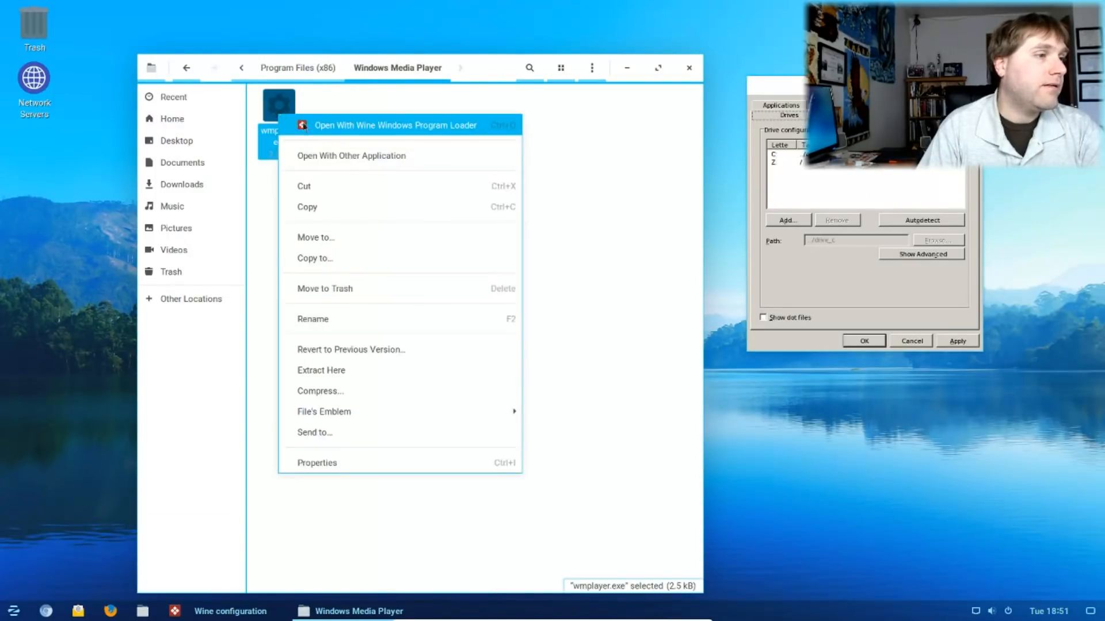
{"action": "left_click", "coordinate": [386, 119]}
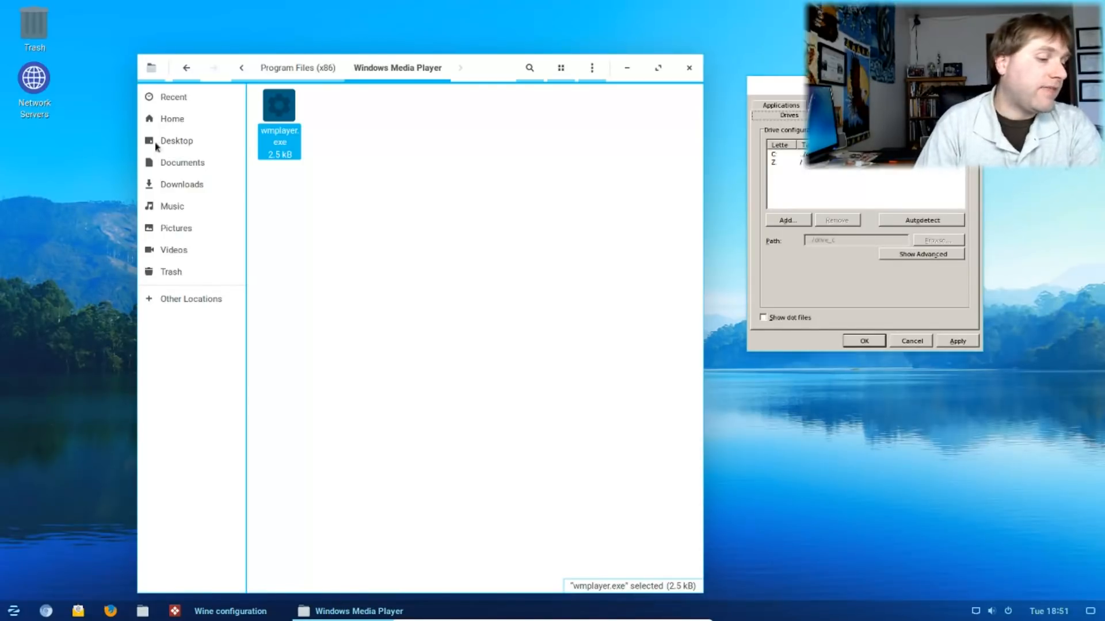
{"action": "left_click", "coordinate": [308, 68]}
{"action": "left_click", "coordinate": [347, 117]}
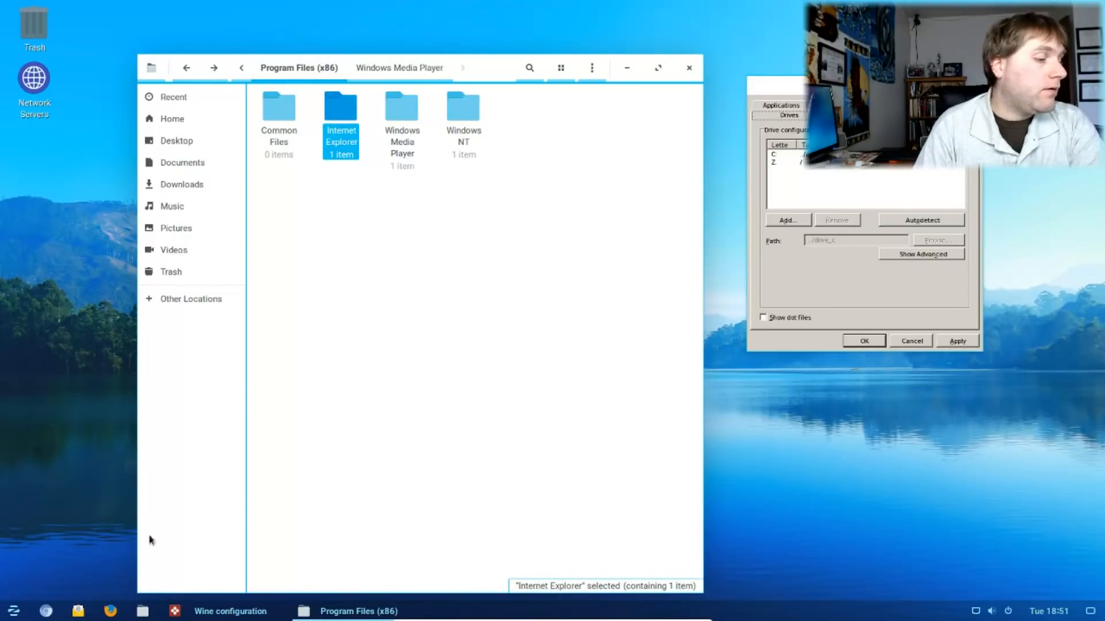
Step: Open winehq.org in Firefox and close the Wine configuration window, accepting its settings
{"action": "left_click", "coordinate": [111, 612]}
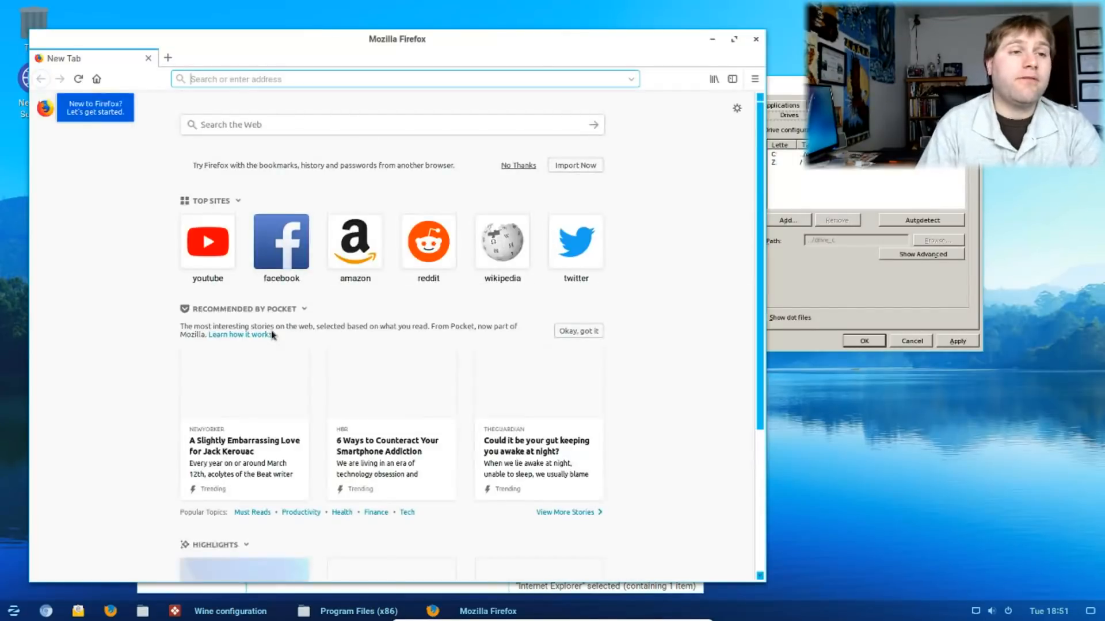
{"action": "left_click", "coordinate": [320, 80]}
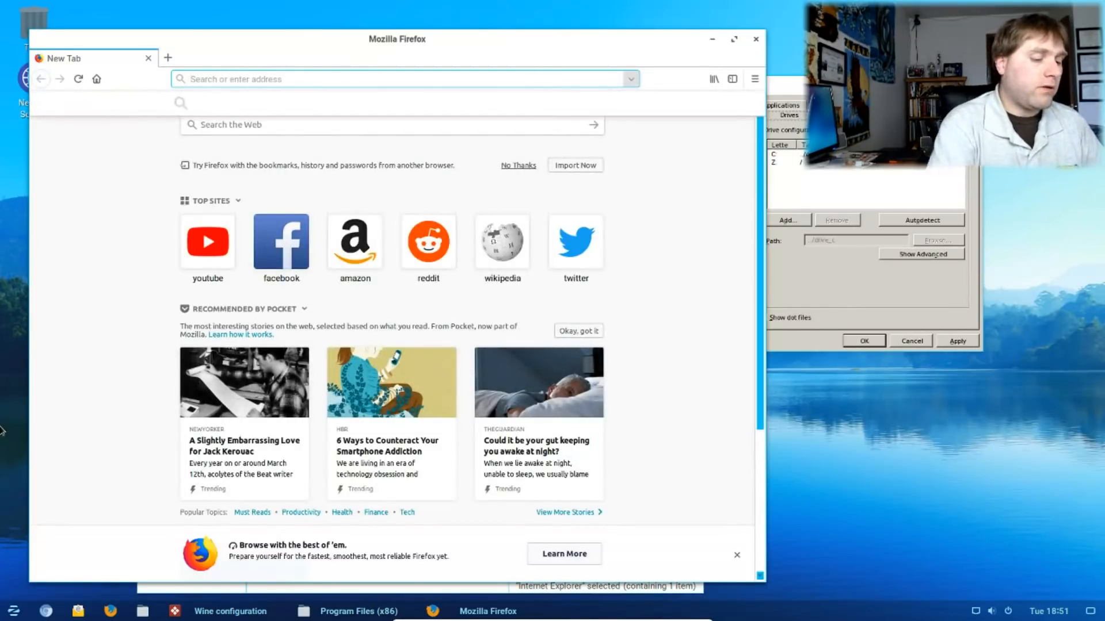
{"action": "type", "text": "winehq.org"}
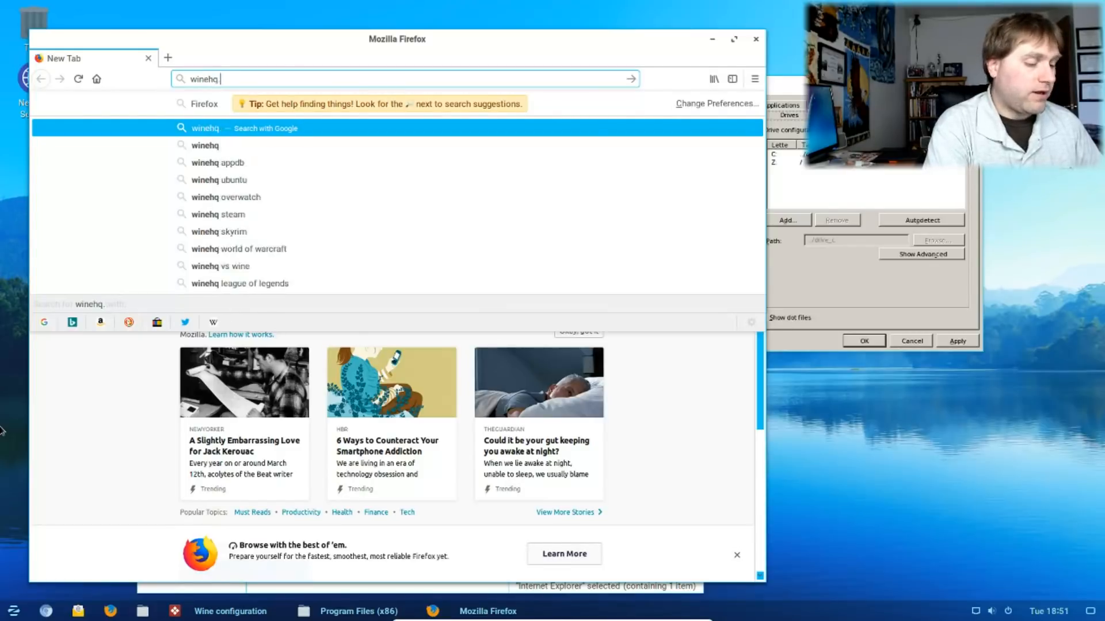
{"action": "key", "text": "Return"}
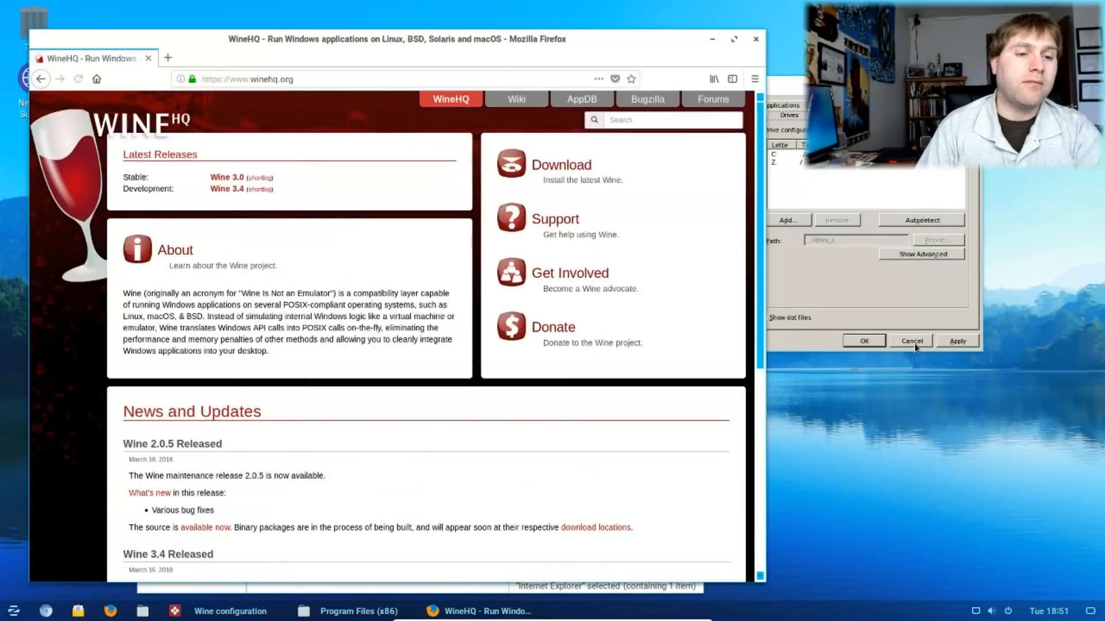
{"action": "left_click", "coordinate": [864, 340]}
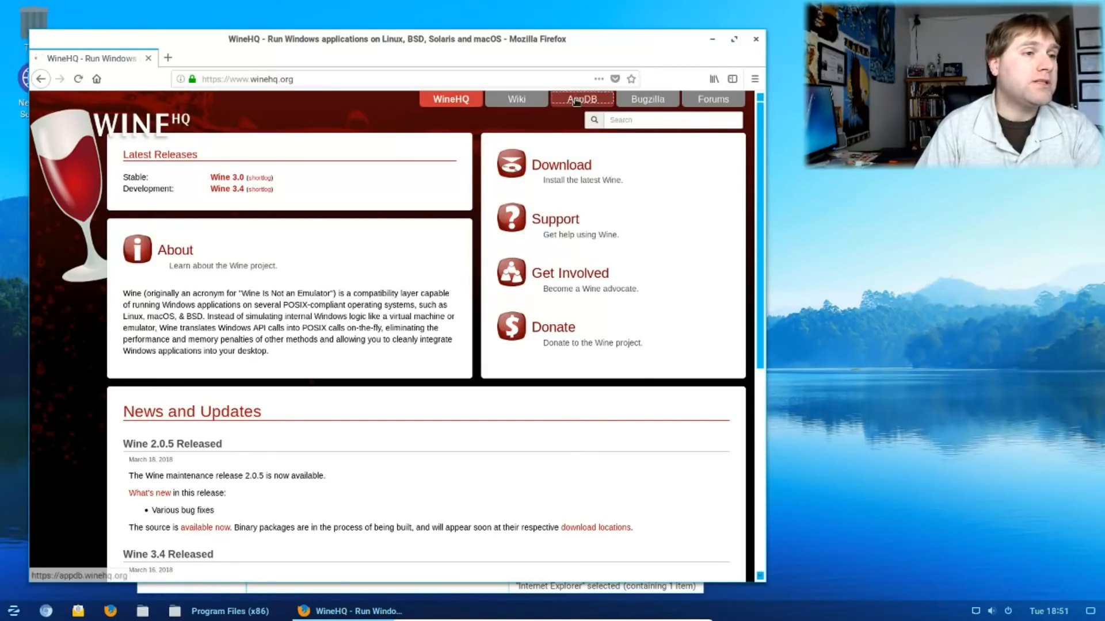
Step: From the WineHQ AppDB, search for borderlands and open the main Borderlands entry
{"action": "left_click", "coordinate": [595, 102]}
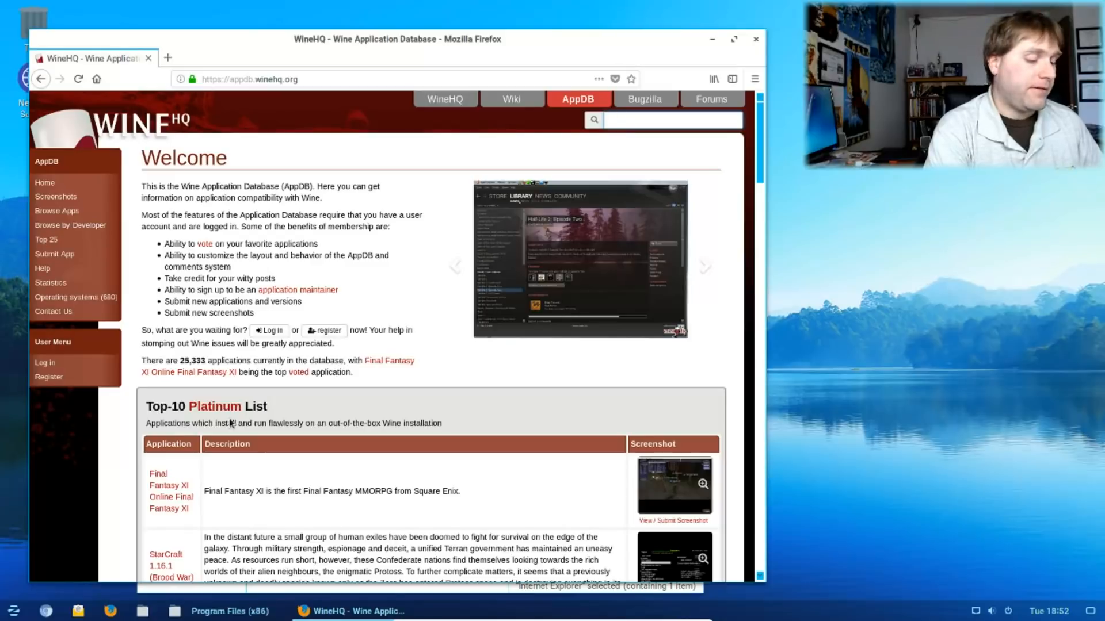
{"action": "type", "text": "borderlands"}
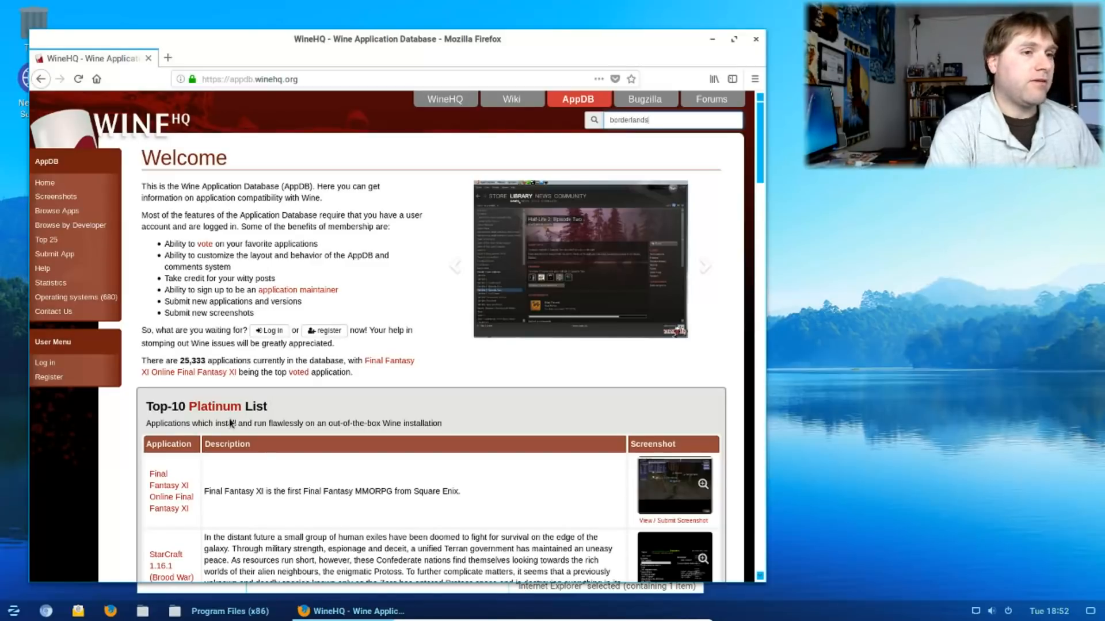
{"action": "key", "text": "Return"}
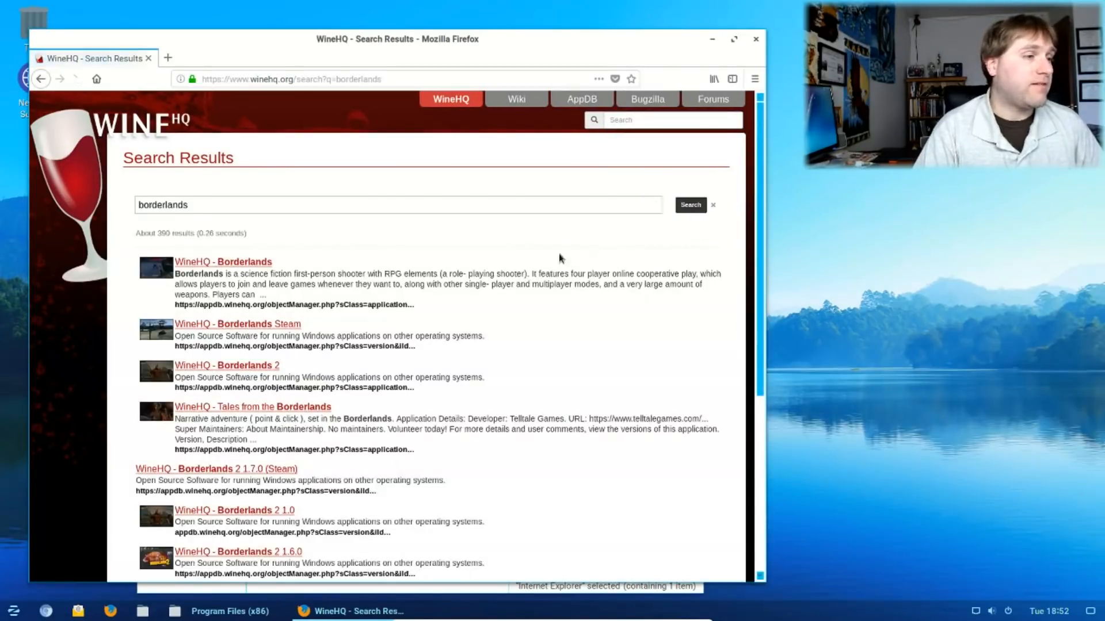
{"action": "left_click", "coordinate": [244, 263]}
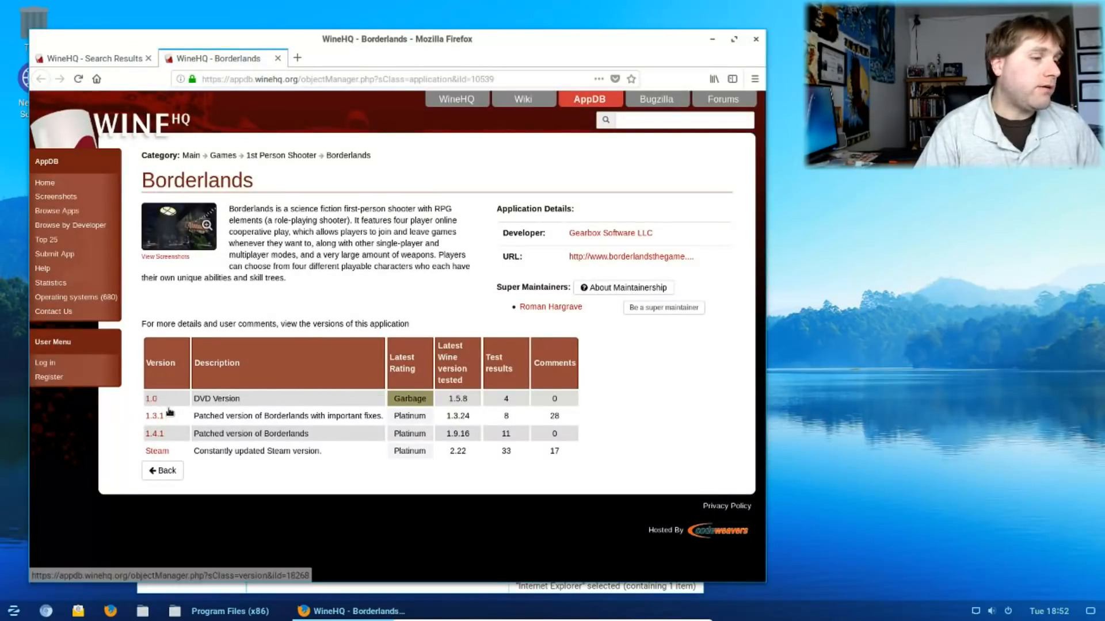
Step: View the details of the Borderlands 1.0 DVD version and return to the game's version list
{"action": "left_click_drag", "start_coordinate": [142, 401], "coordinate": [171, 401]}
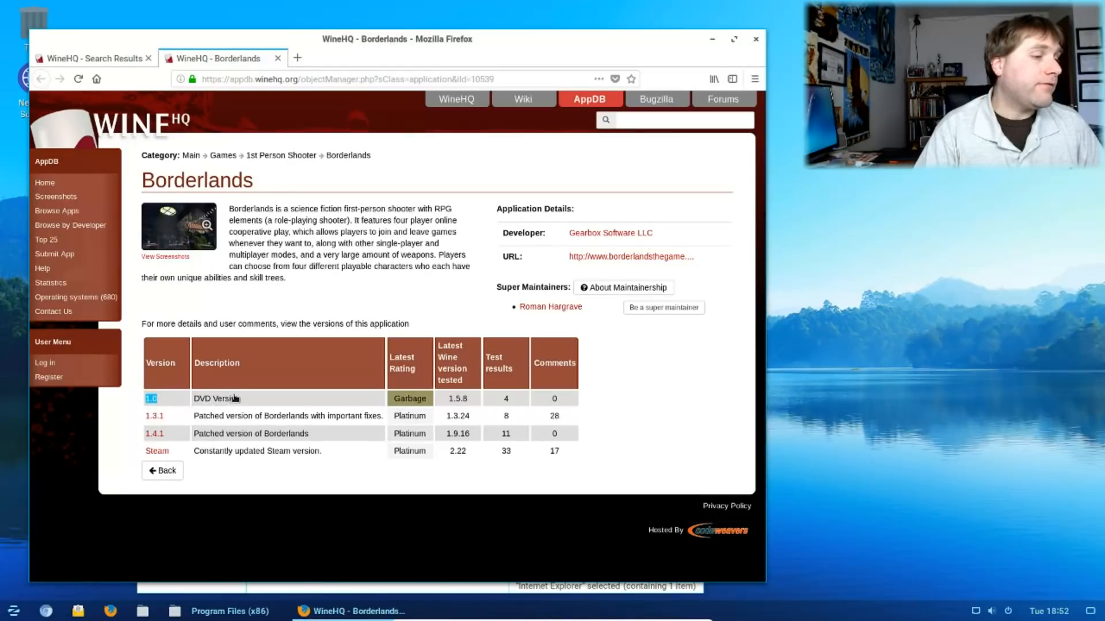
{"action": "left_click", "coordinate": [263, 400]}
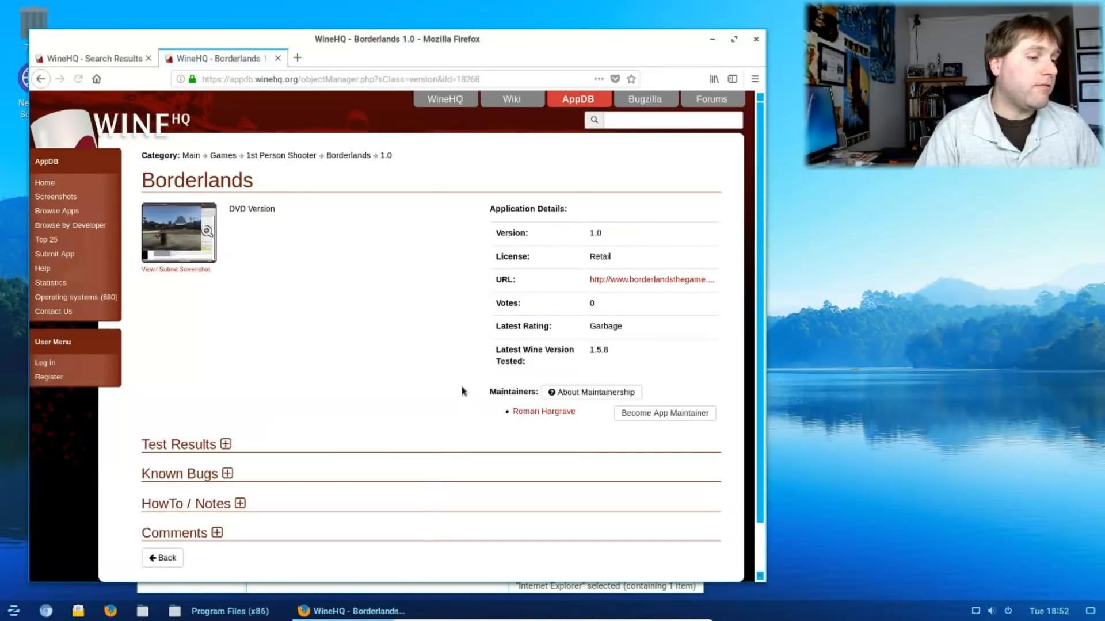
{"action": "left_click", "coordinate": [41, 79]}
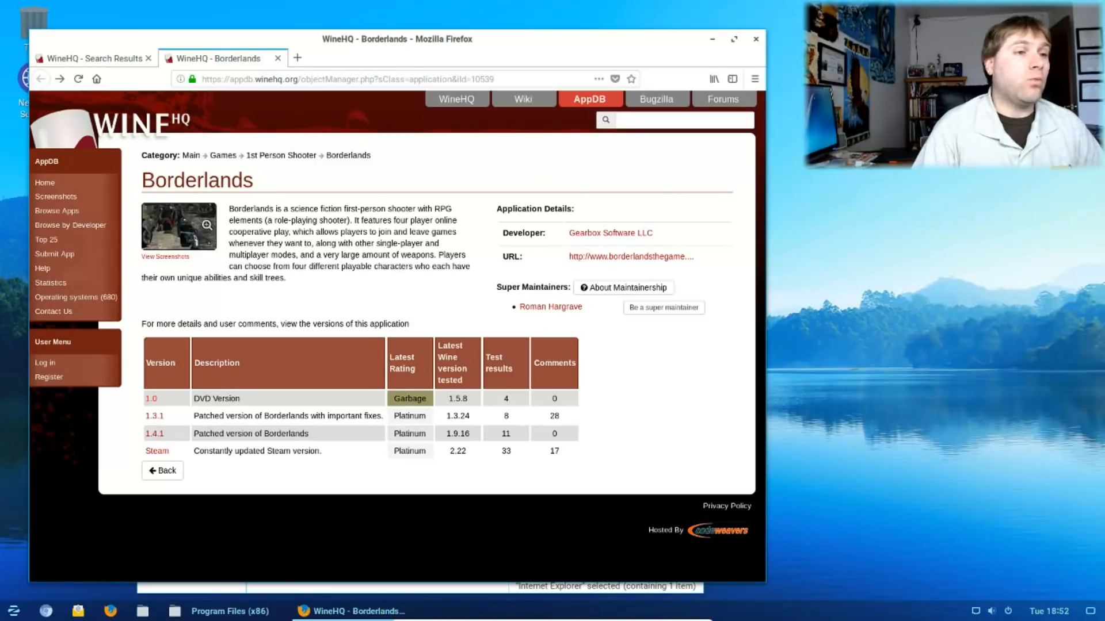
Step: Search WineHQ for steam and look over the Steam Official Release entry
{"action": "left_click", "coordinate": [630, 120]}
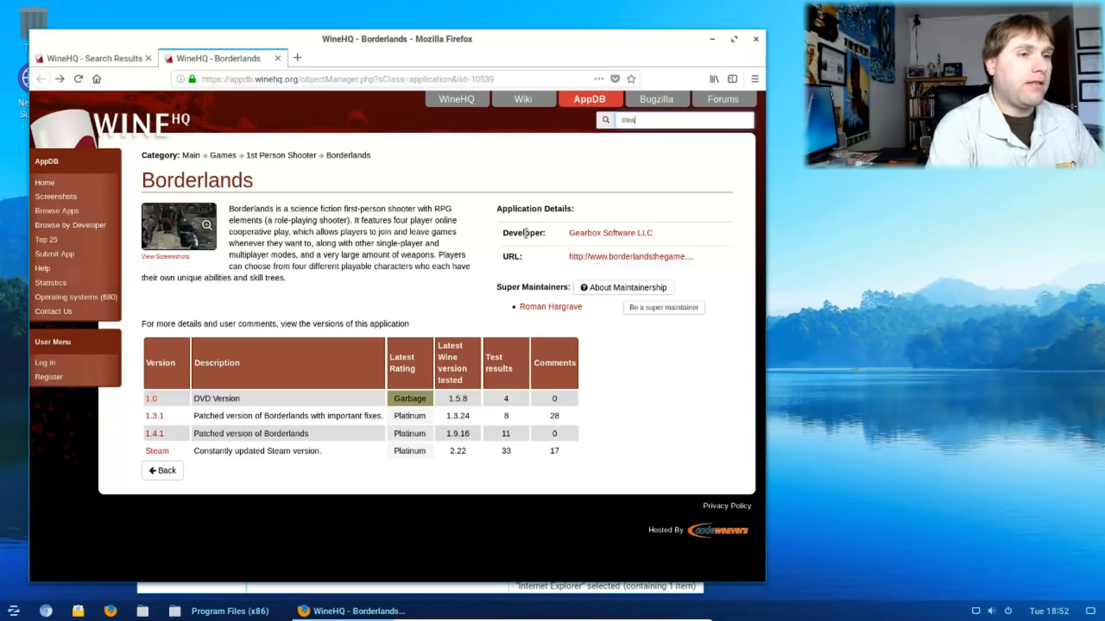
{"action": "key", "text": "Return"}
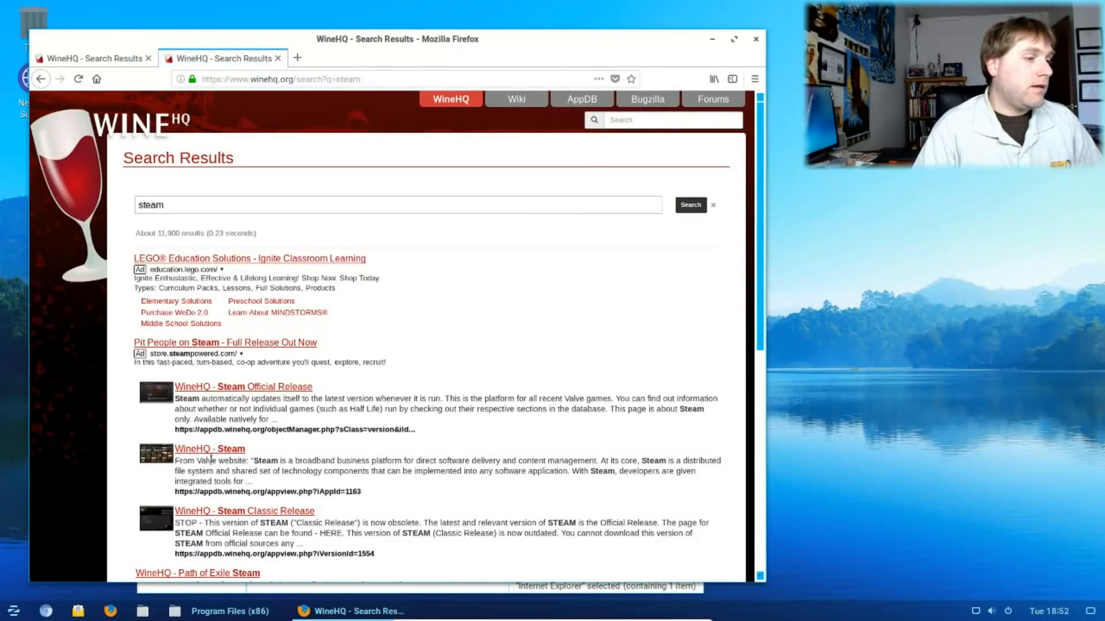
{"action": "left_click", "coordinate": [287, 385]}
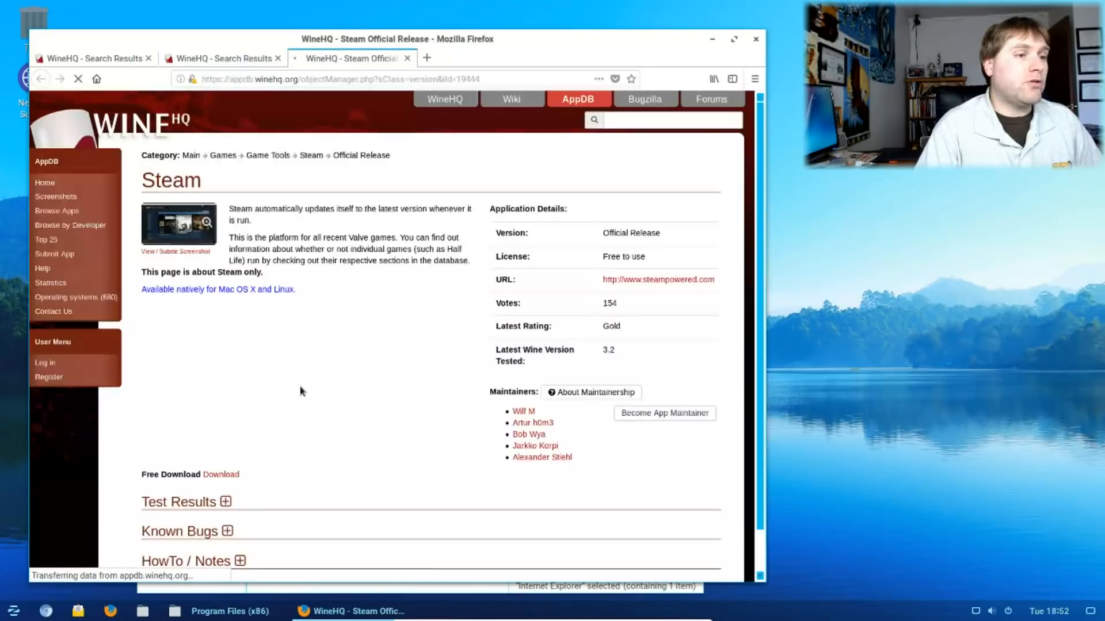
{"action": "scroll", "coordinate": [296, 395], "scroll_direction": "down", "scroll_amount": 3}
{"action": "scroll", "coordinate": [295, 395], "scroll_direction": "up", "scroll_amount": 3}
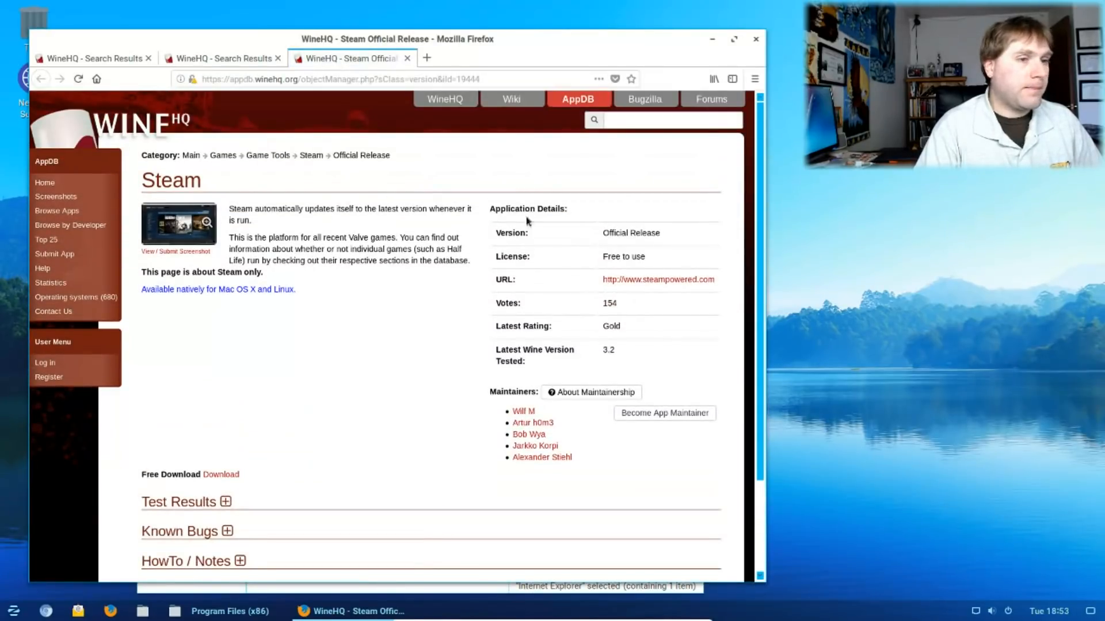
{"action": "scroll", "coordinate": [407, 442], "scroll_direction": "down", "scroll_amount": 1}
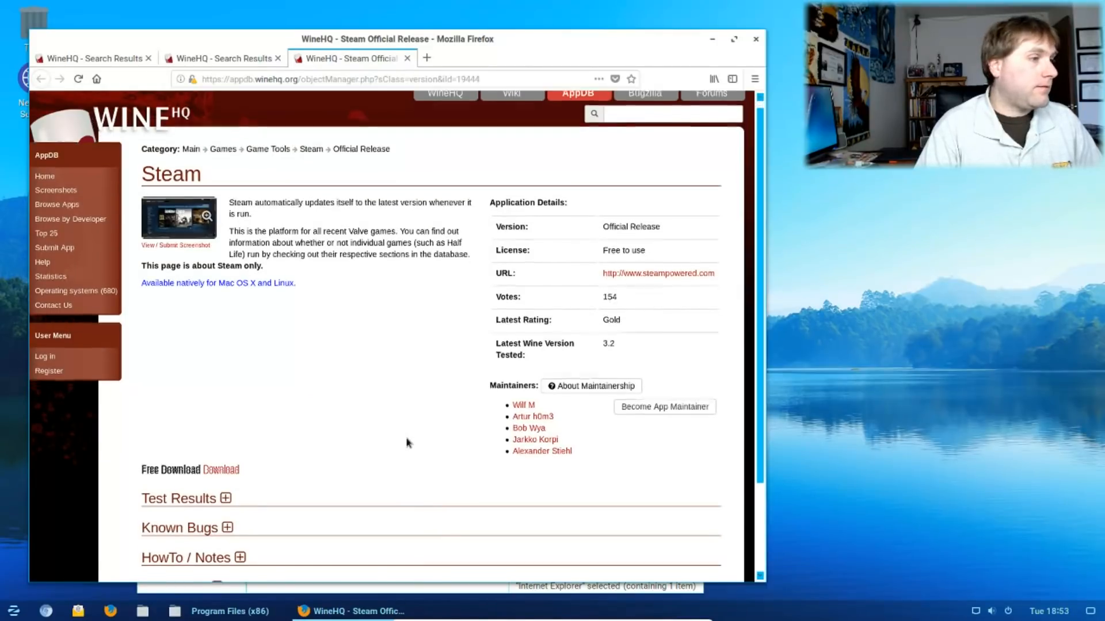
{"action": "scroll", "coordinate": [407, 442], "scroll_direction": "down", "scroll_amount": 2}
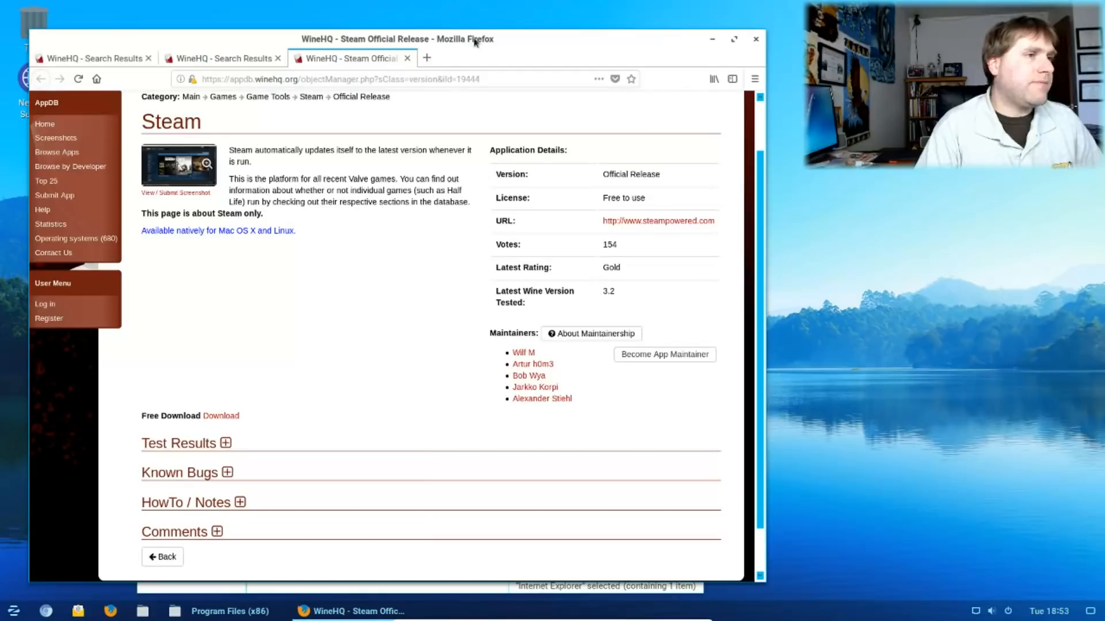
Step: Close the Steam Official Release page and check the version ratings in the general Steam entry
{"action": "left_click", "coordinate": [406, 58]}
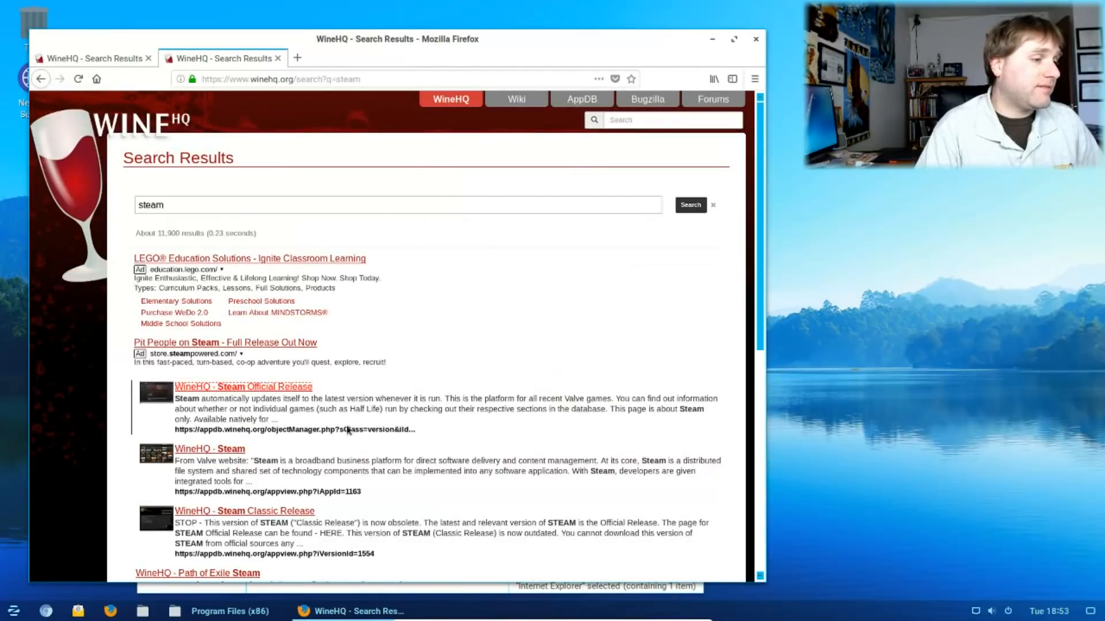
{"action": "scroll", "coordinate": [348, 430], "scroll_direction": "down", "scroll_amount": 3}
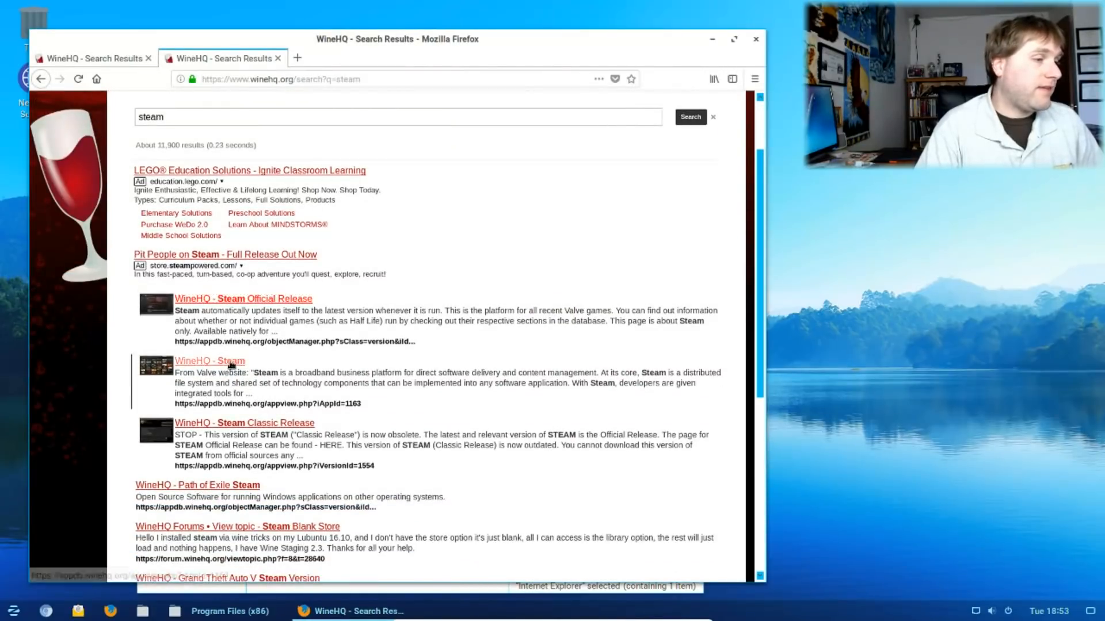
{"action": "left_click", "coordinate": [230, 362]}
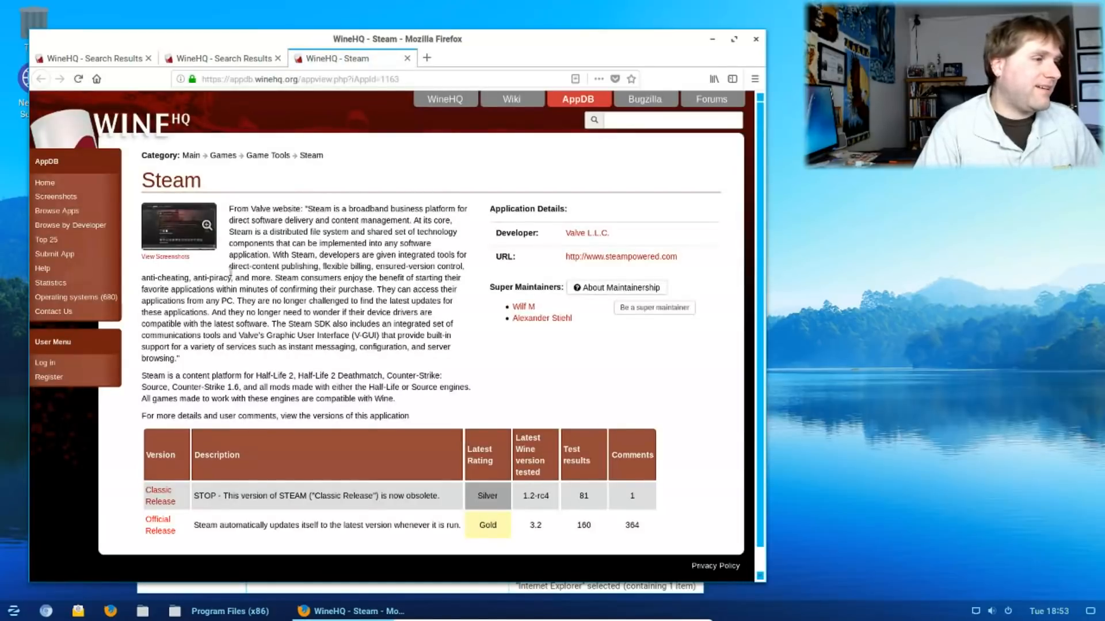
{"action": "scroll", "coordinate": [363, 322], "scroll_direction": "down", "scroll_amount": 1}
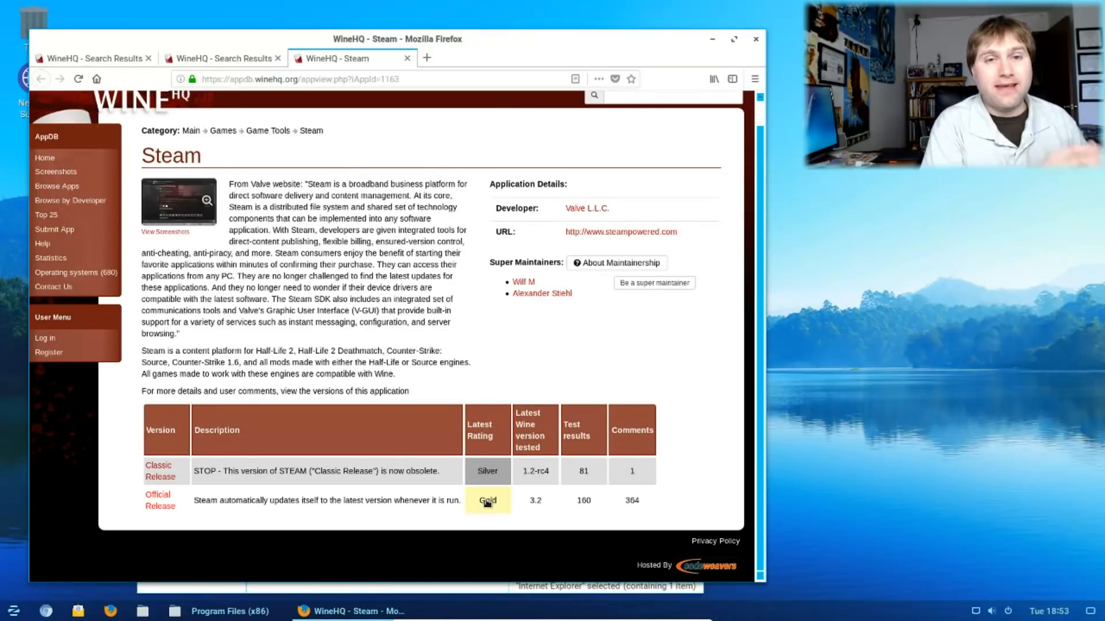
Step: Search WineHQ for cuphead and open the entry for the GOG version of Cuphead
{"action": "scroll", "coordinate": [339, 124], "scroll_direction": "up", "scroll_amount": 1}
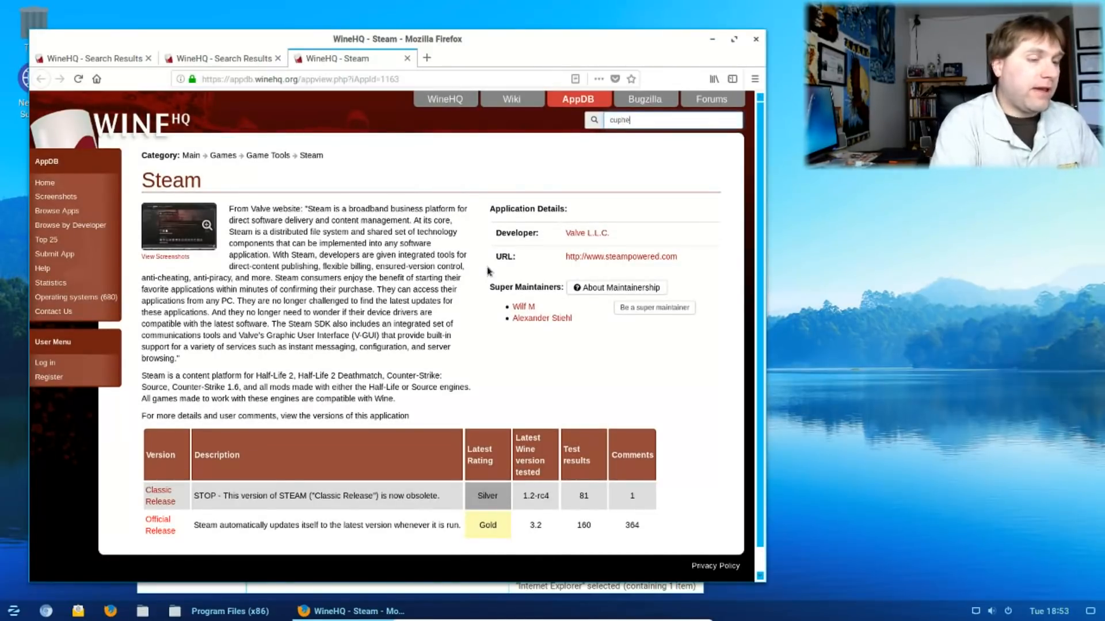
{"action": "key", "text": "Return"}
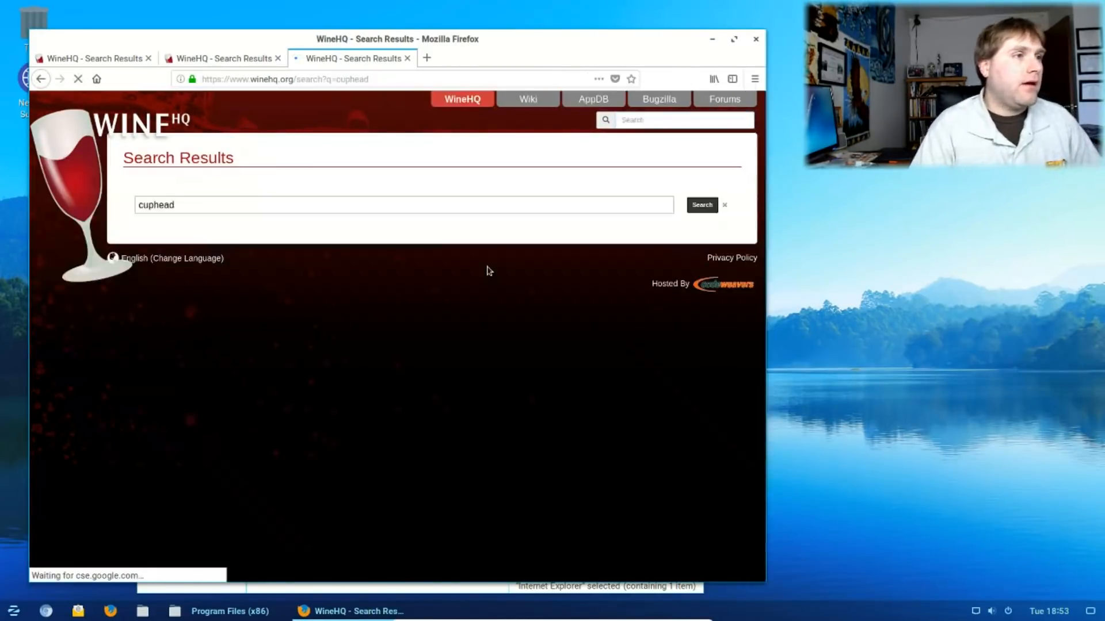
{"action": "scroll", "coordinate": [351, 450], "scroll_direction": "down", "scroll_amount": 2}
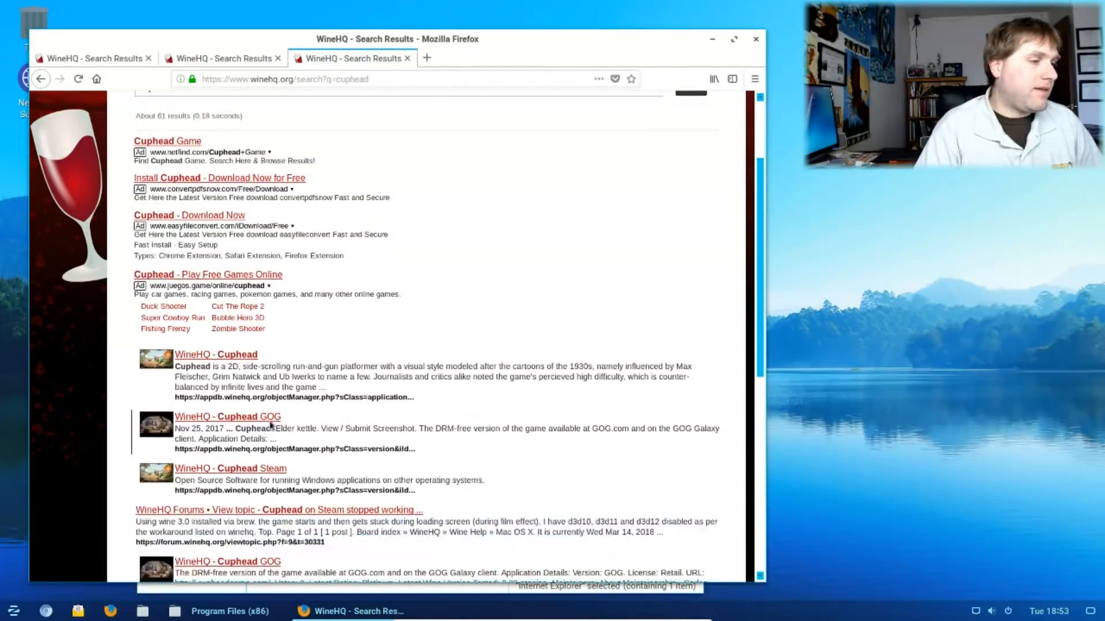
{"action": "left_click", "coordinate": [240, 359]}
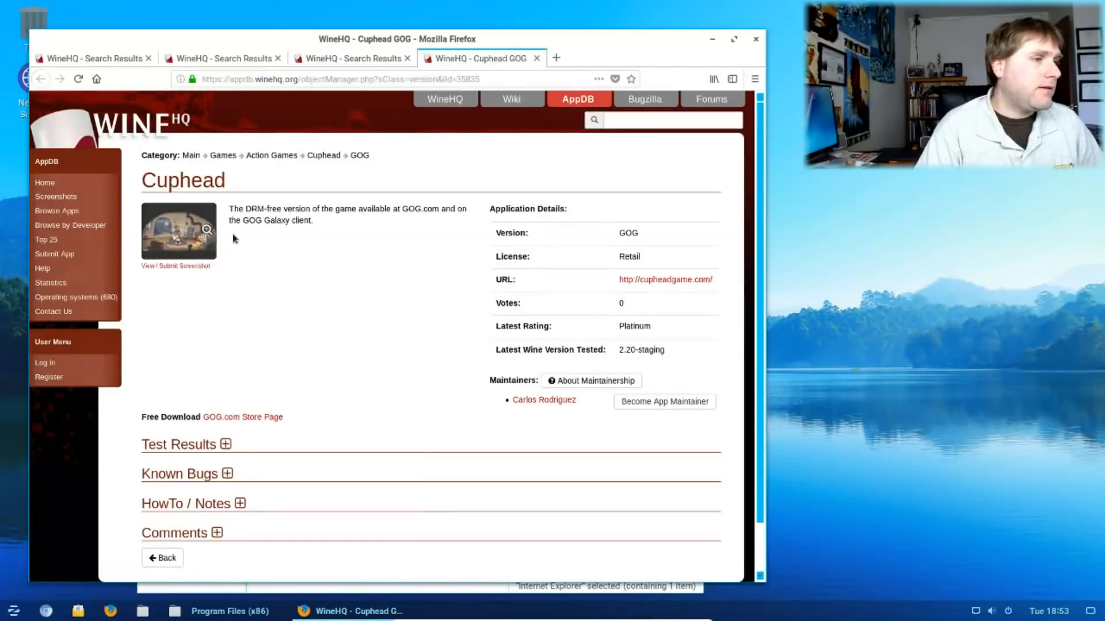
Step: Examine the Cuphead GOG entry's latest rating, and expand its test results to read what works under Wine
{"action": "scroll", "coordinate": [389, 346], "scroll_direction": "down", "scroll_amount": 2}
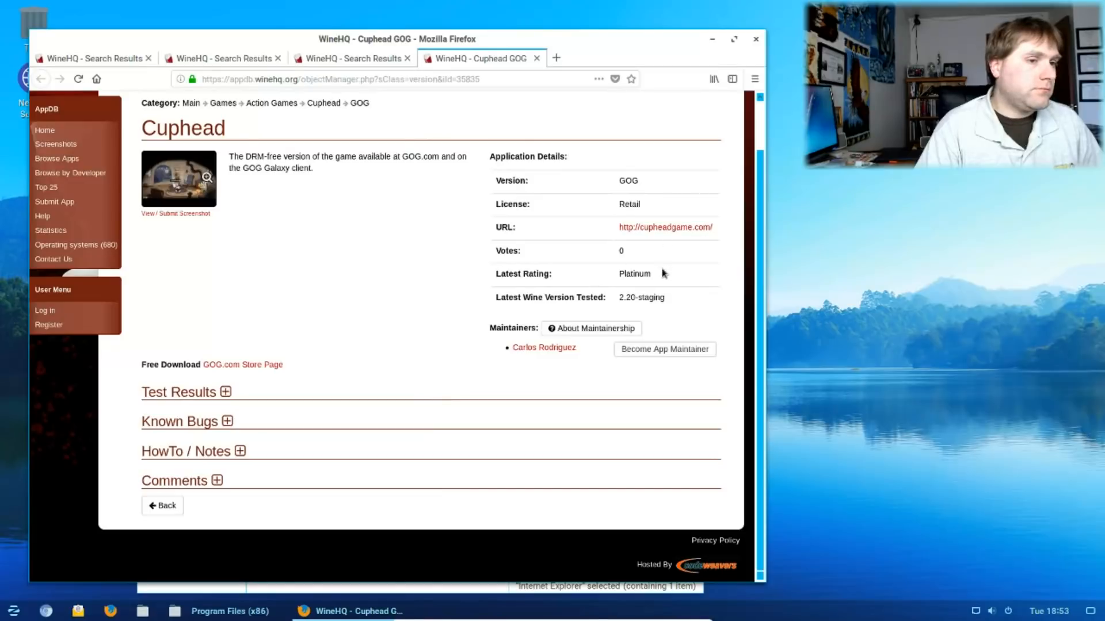
{"action": "left_click_drag", "start_coordinate": [611, 285], "coordinate": [670, 293]}
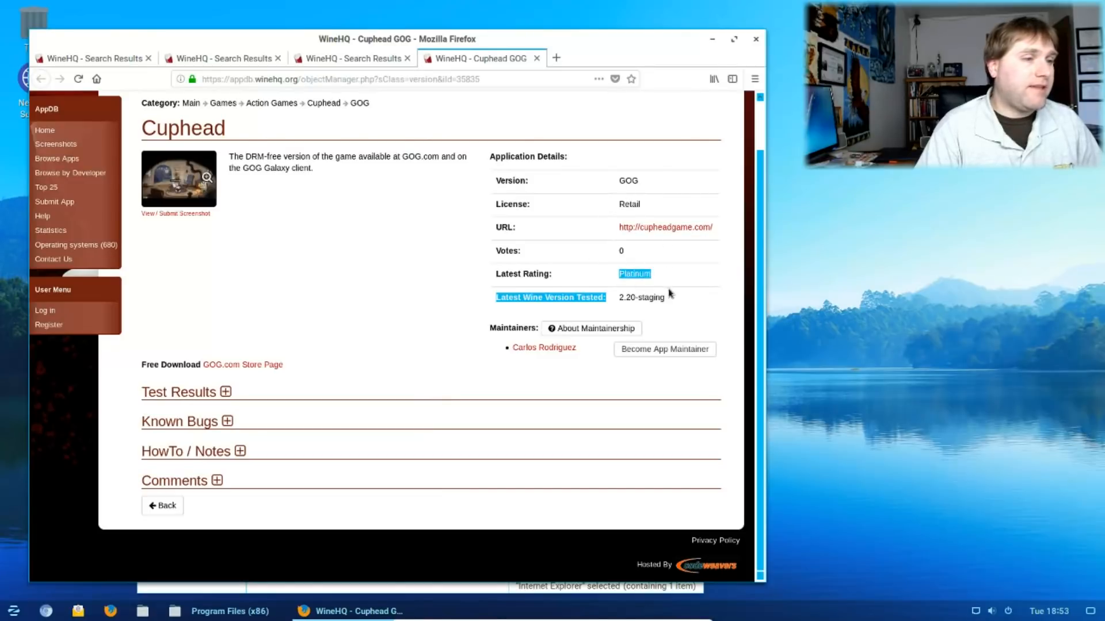
{"action": "left_click", "coordinate": [196, 394]}
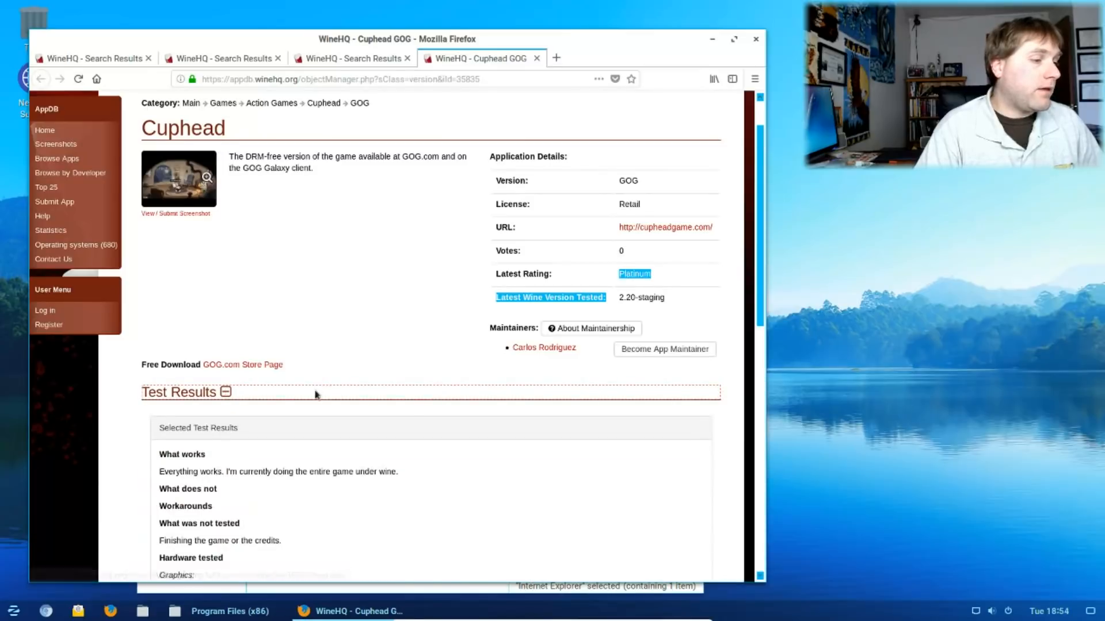
{"action": "scroll", "coordinate": [315, 390], "scroll_direction": "down", "scroll_amount": 2}
{"action": "scroll", "coordinate": [377, 374], "scroll_direction": "up", "scroll_amount": 3}
{"action": "scroll", "coordinate": [375, 370], "scroll_direction": "down", "scroll_amount": 3}
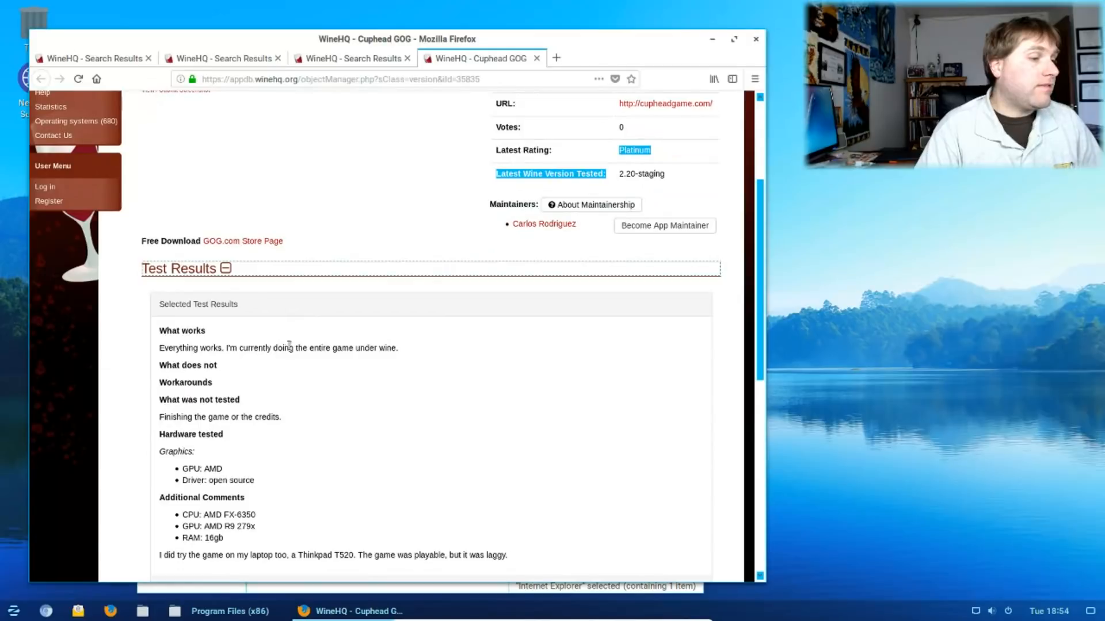
{"action": "left_click", "coordinate": [193, 367]}
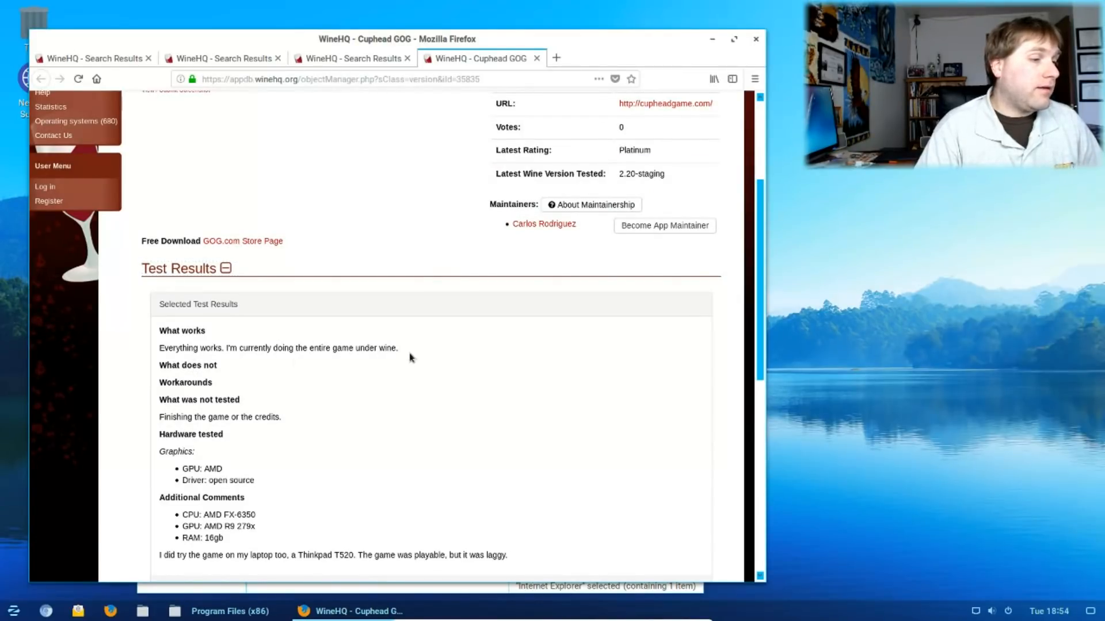
{"action": "scroll", "coordinate": [325, 389], "scroll_direction": "up", "scroll_amount": 3}
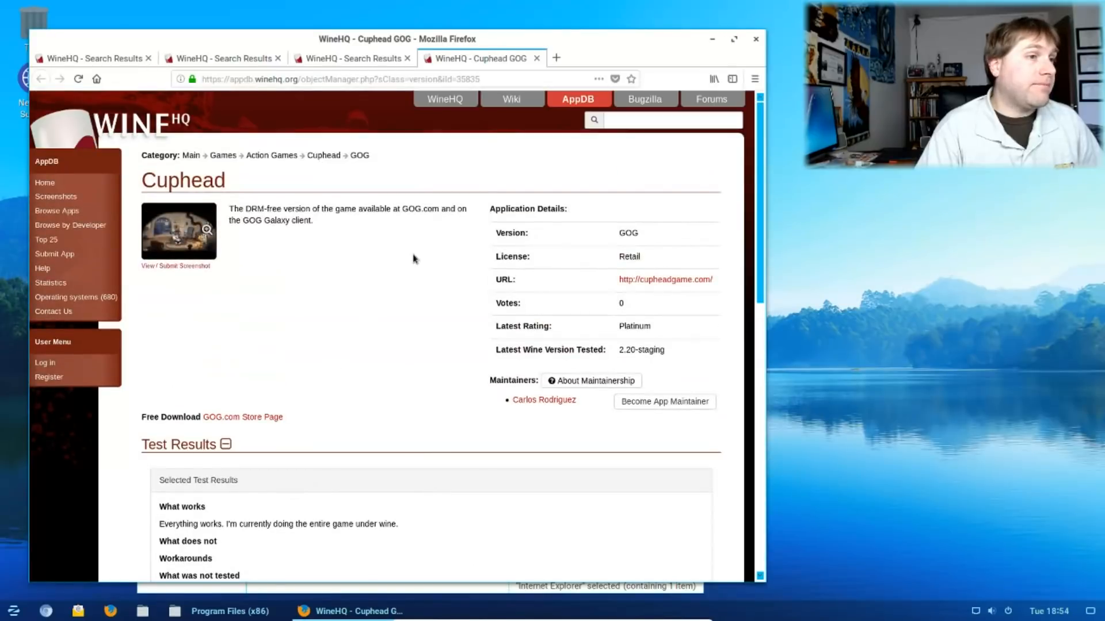
Step: Close the Cuphead GOG page, and open the Steam version's entry to examine its rating, test results and tested operating systems
{"action": "left_click", "coordinate": [536, 60]}
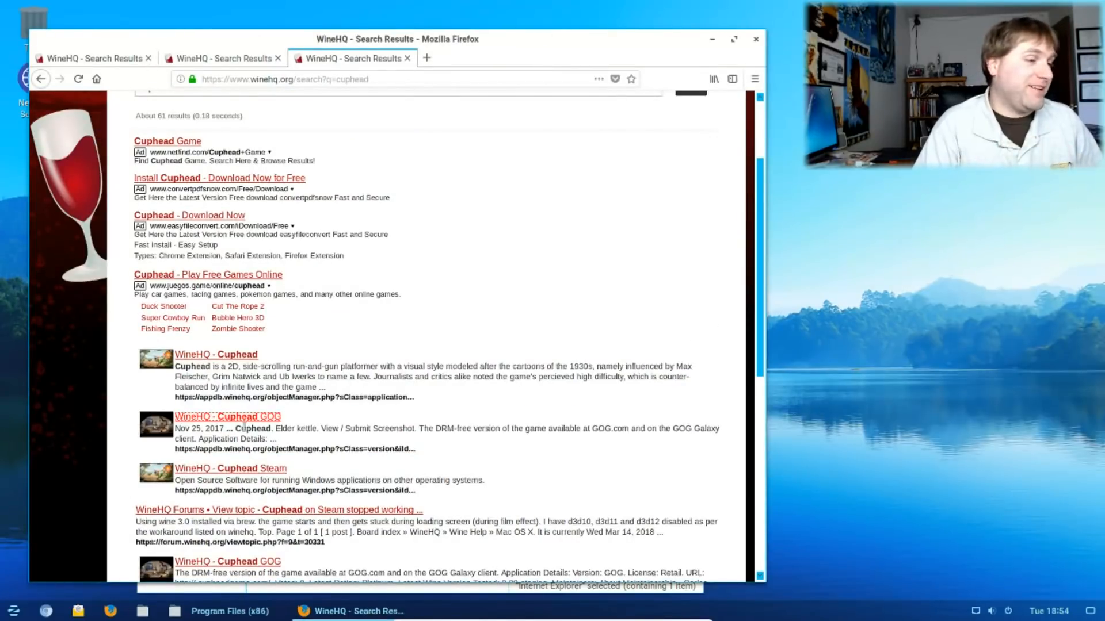
{"action": "left_click", "coordinate": [230, 468]}
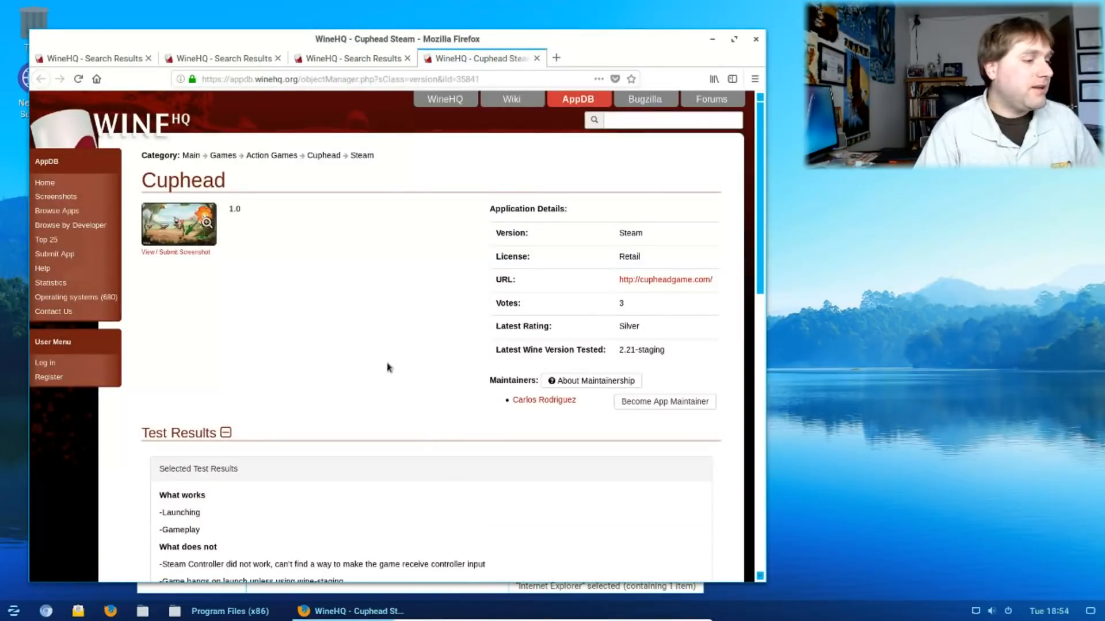
{"action": "scroll", "coordinate": [387, 367], "scroll_direction": "down", "scroll_amount": 2}
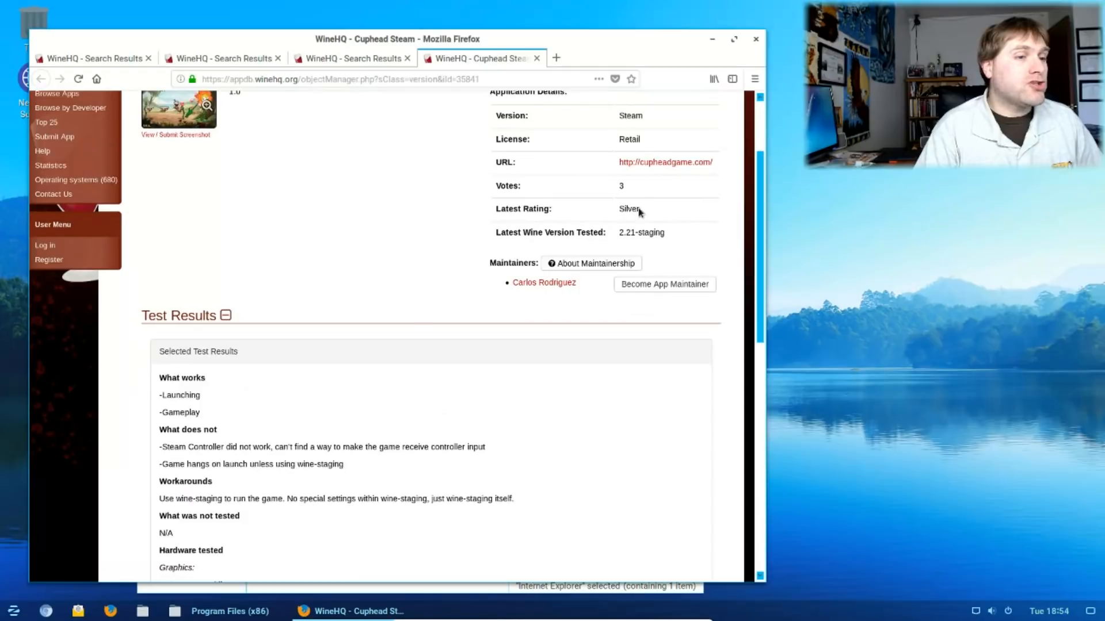
{"action": "scroll", "coordinate": [391, 345], "scroll_direction": "down", "scroll_amount": 6}
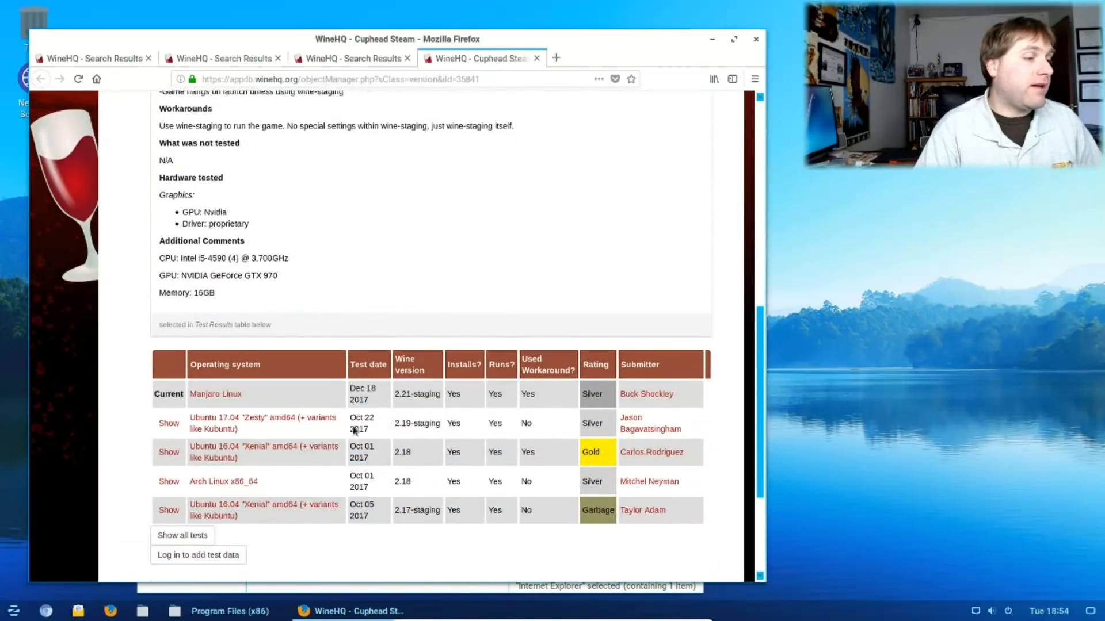
{"action": "scroll", "coordinate": [355, 430], "scroll_direction": "down", "scroll_amount": 2}
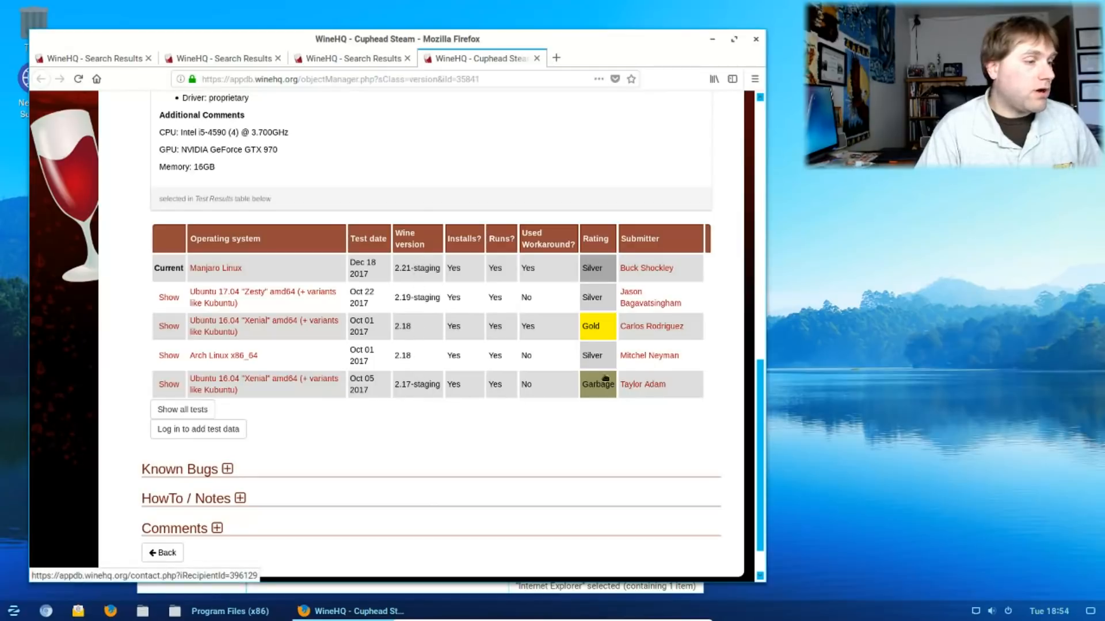
{"action": "scroll", "coordinate": [387, 228], "scroll_direction": "up", "scroll_amount": 10}
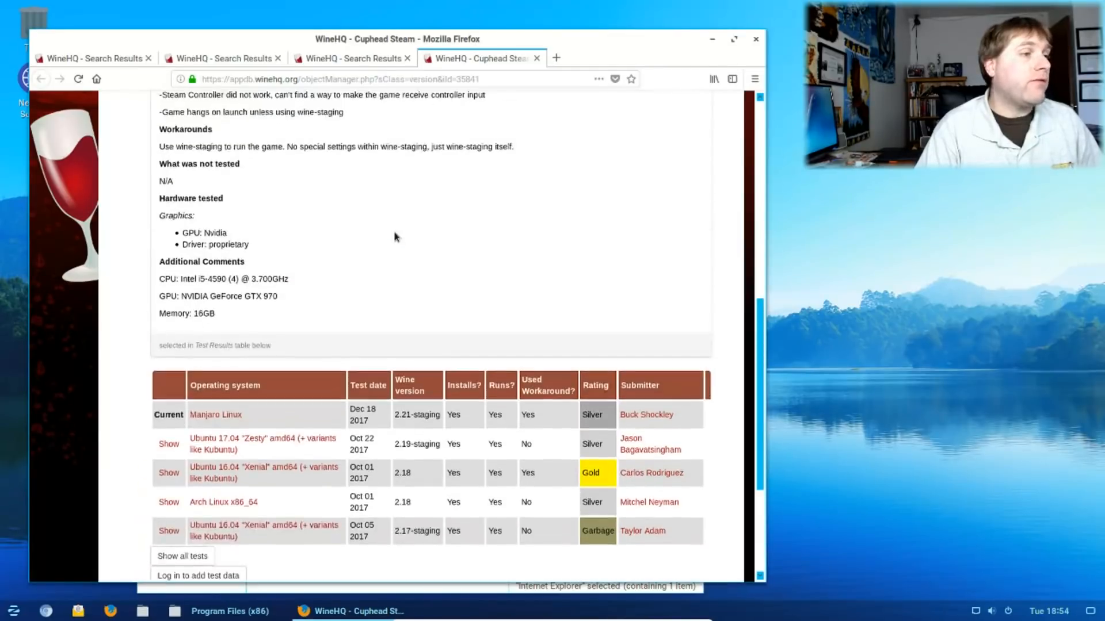
{"action": "scroll", "coordinate": [462, 252], "scroll_direction": "up", "scroll_amount": 2}
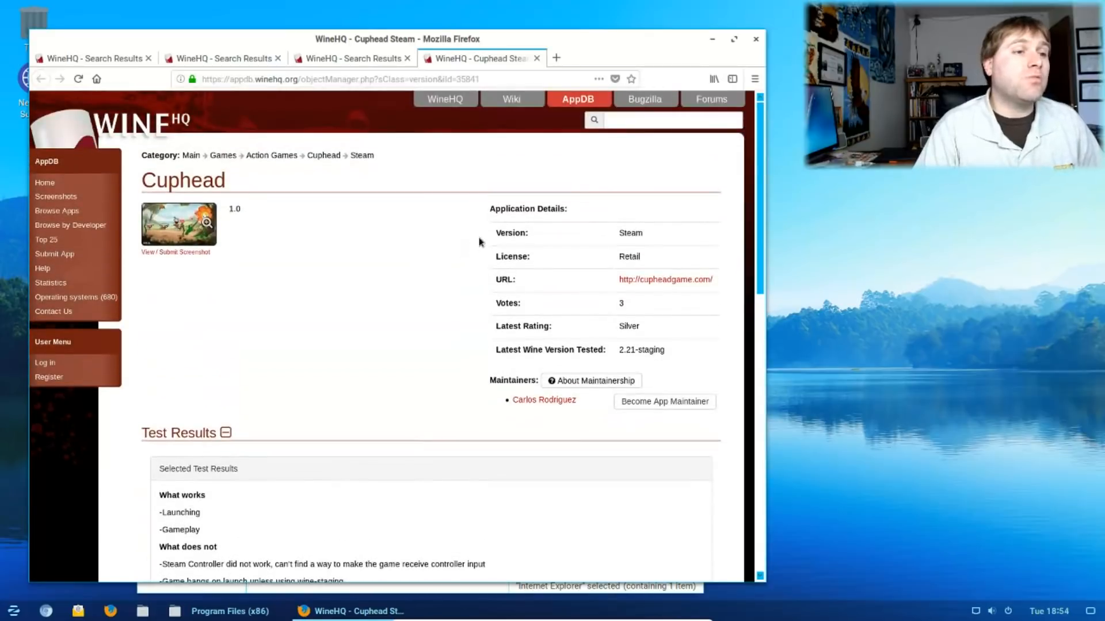
Step: Close the Cuphead Steam page, all WineHQ search results including the browser window, and the Program Files (x86) folder window
{"action": "left_click", "coordinate": [676, 121]}
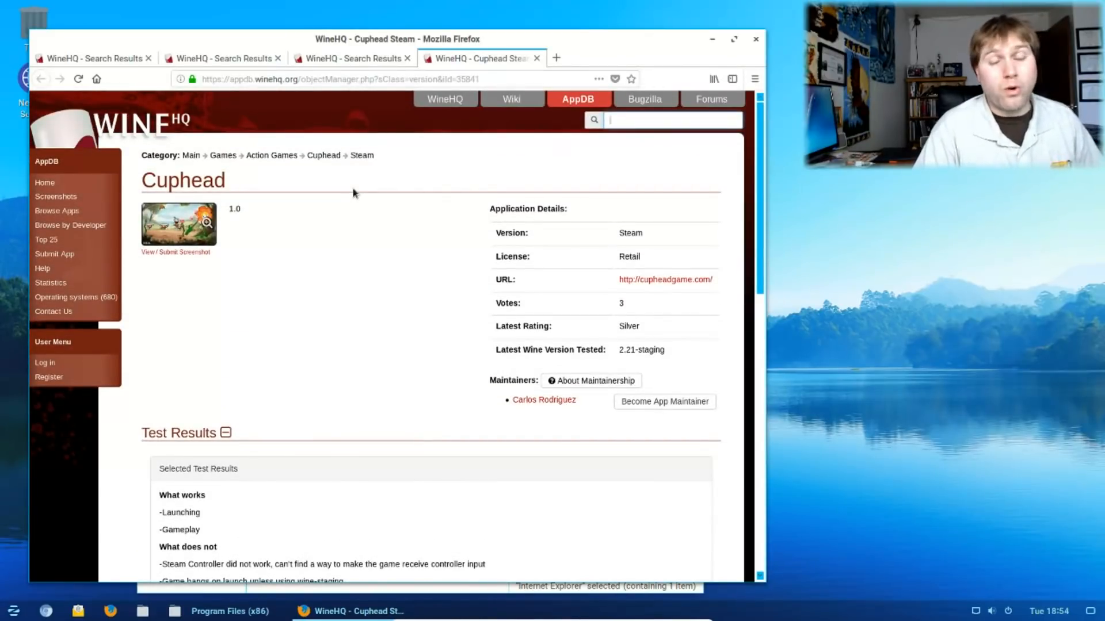
{"action": "left_click", "coordinate": [537, 58]}
{"action": "left_click", "coordinate": [407, 58]}
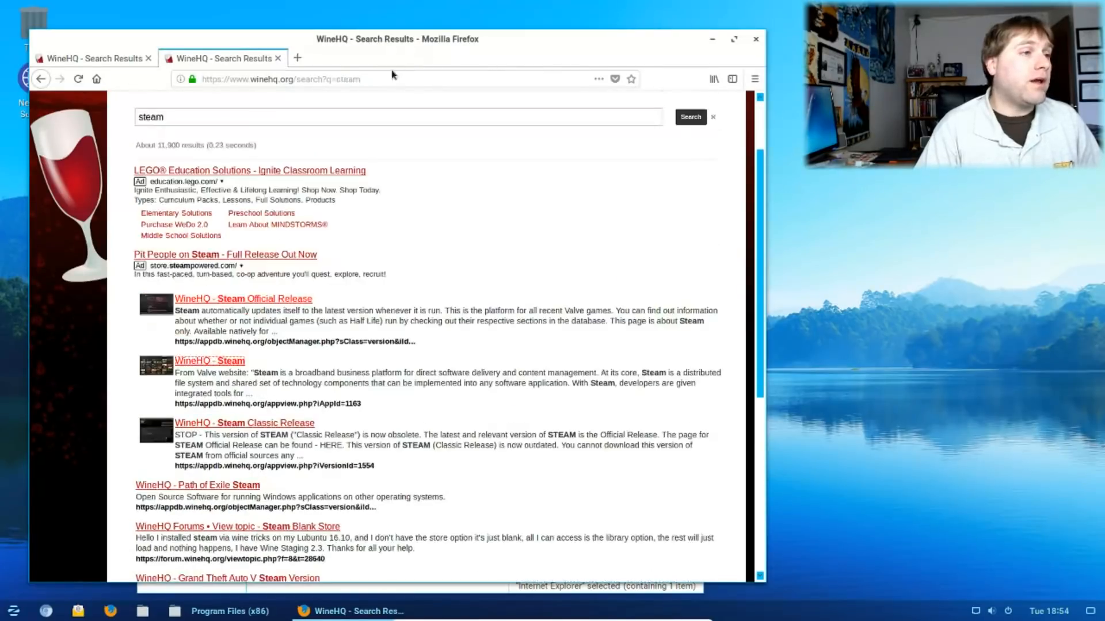
{"action": "left_click", "coordinate": [277, 58]}
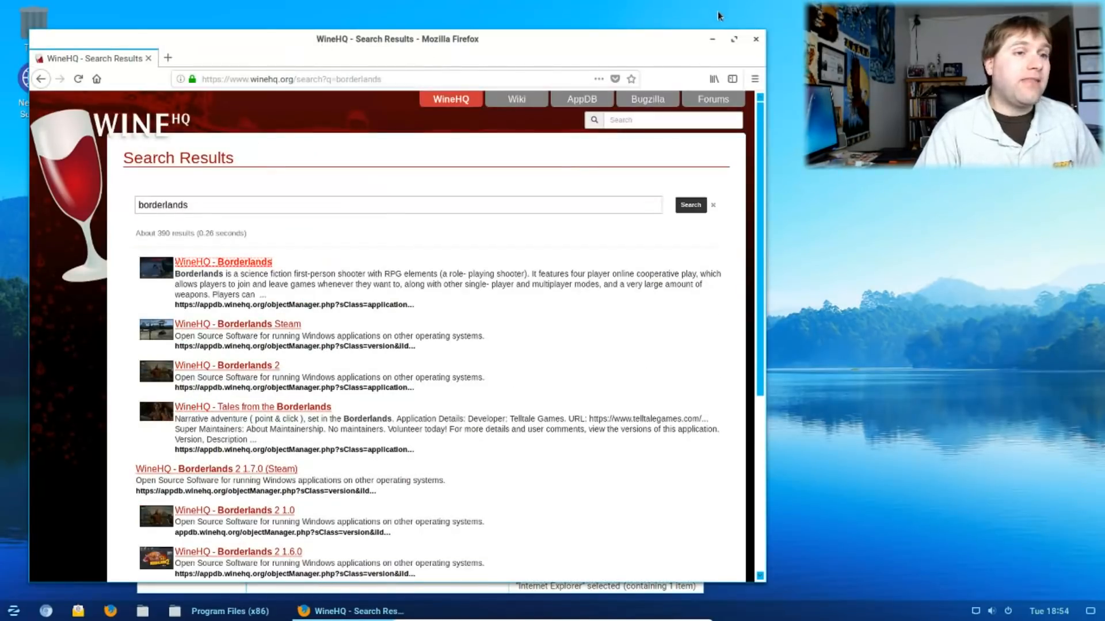
{"action": "left_click", "coordinate": [754, 40]}
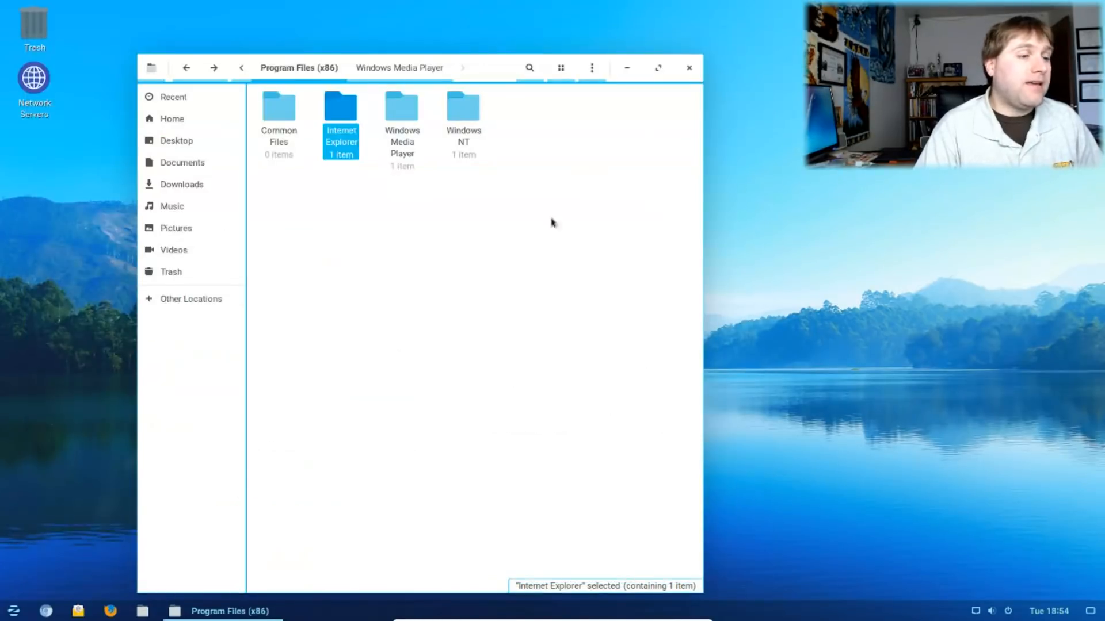
{"action": "left_click", "coordinate": [690, 69]}
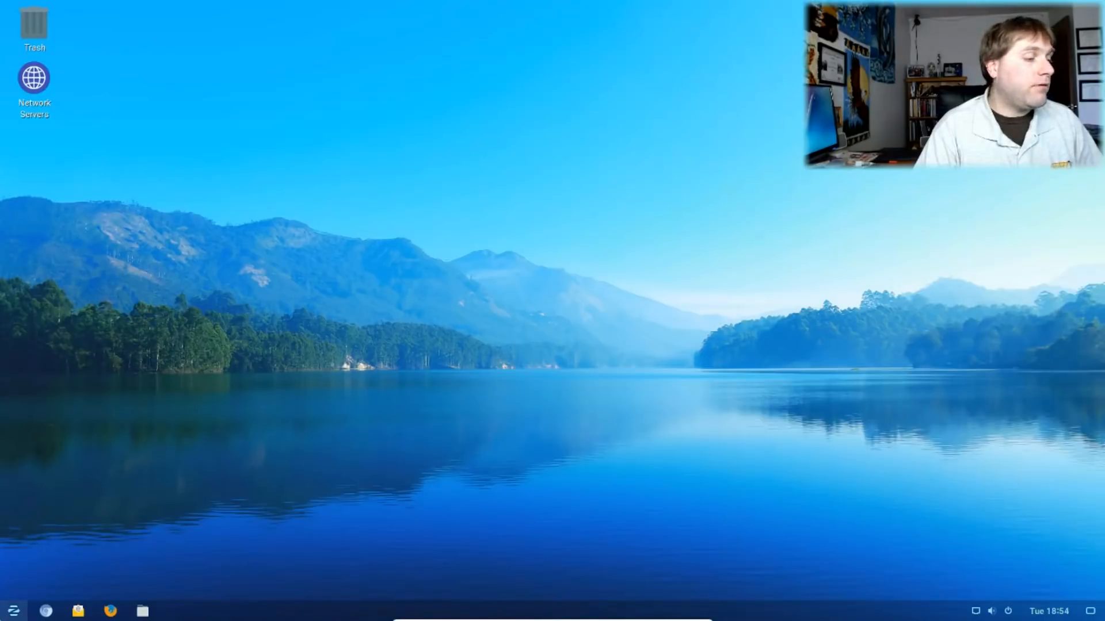
Step: Open the Zorin application menu to look over its application categories
{"action": "left_click", "coordinate": [13, 611]}
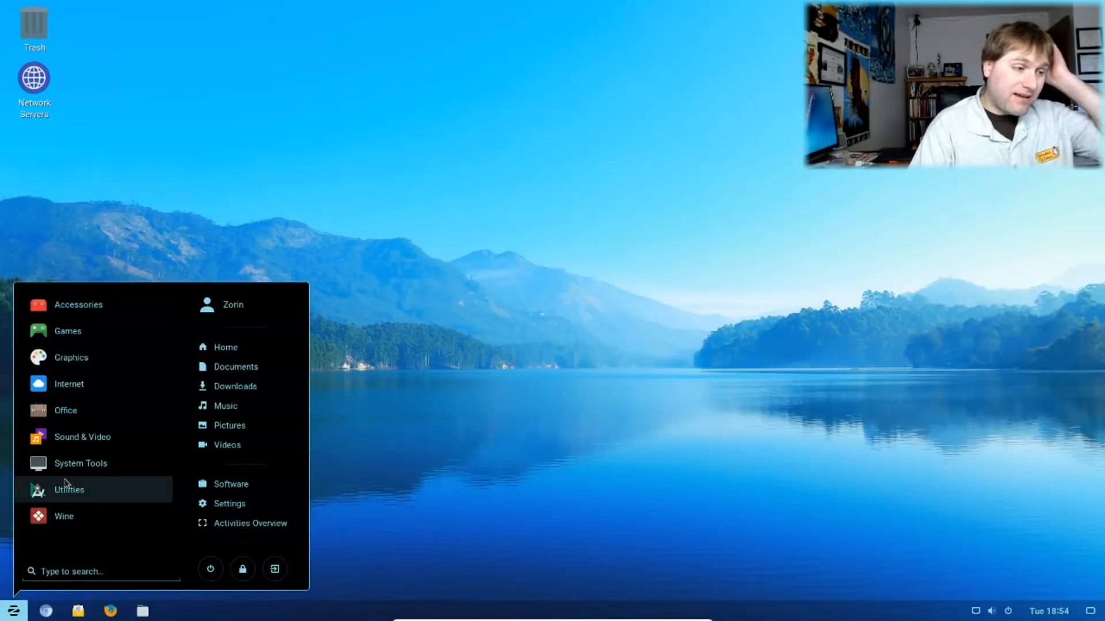